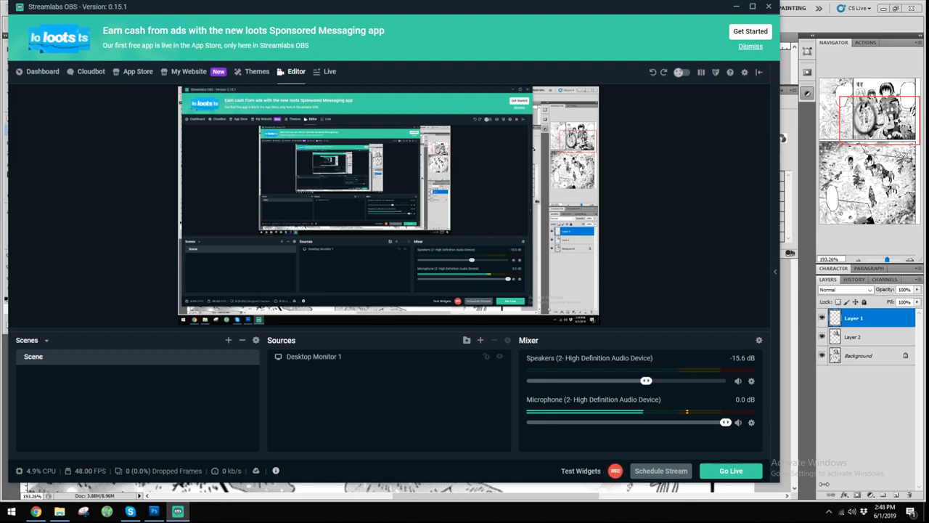
Switch to Photoshop and make Layer 2 of 003.jpg the active layer
{"action": "left_click", "coordinate": [832, 430]}
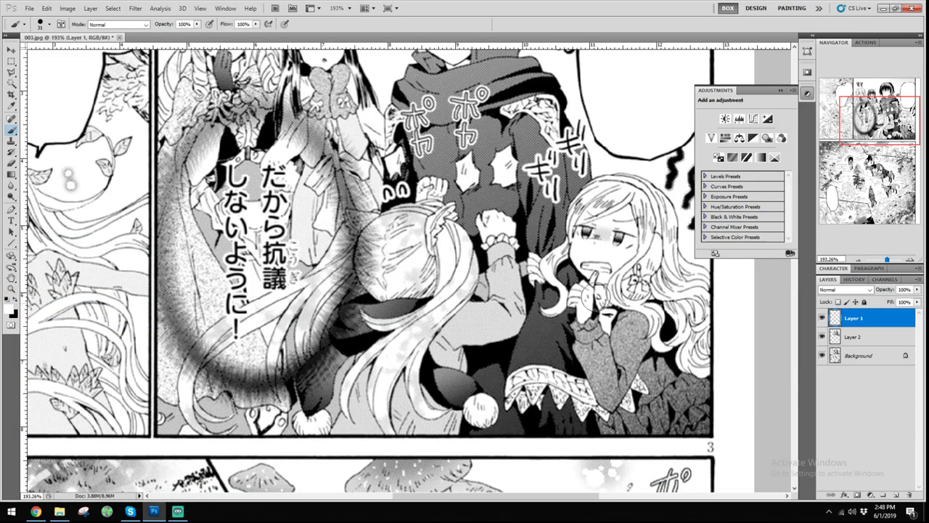
{"action": "scroll", "coordinate": [436, 255], "scroll_direction": "down", "scroll_amount": 1}
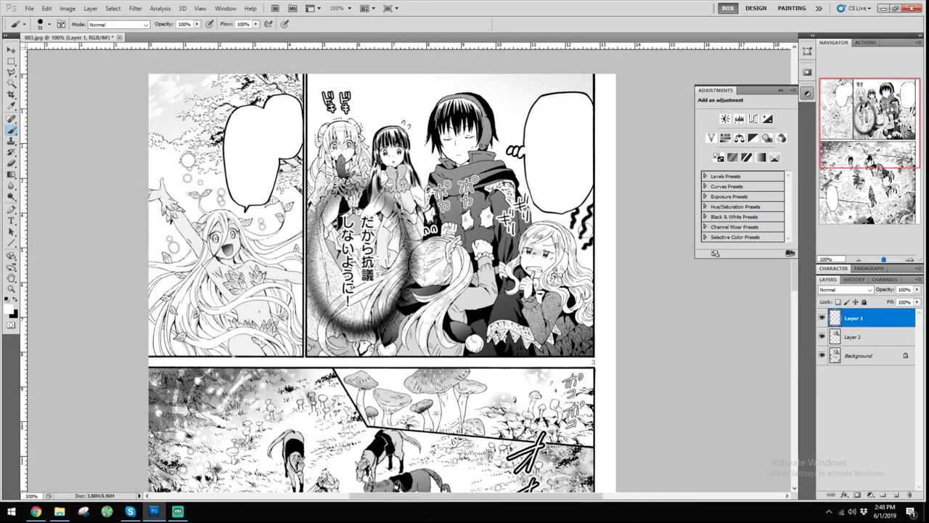
{"action": "left_click_drag", "start_coordinate": [880, 120], "coordinate": [849, 66]}
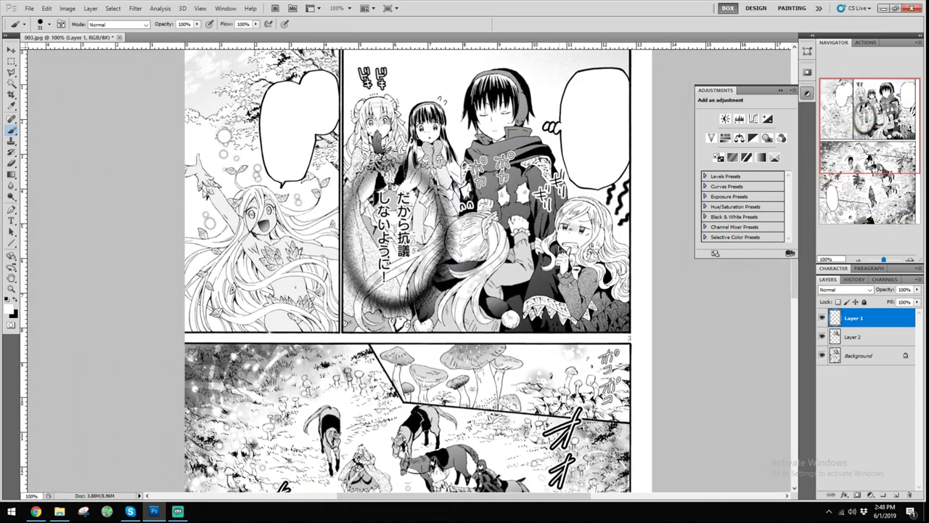
{"action": "left_click", "coordinate": [852, 338]}
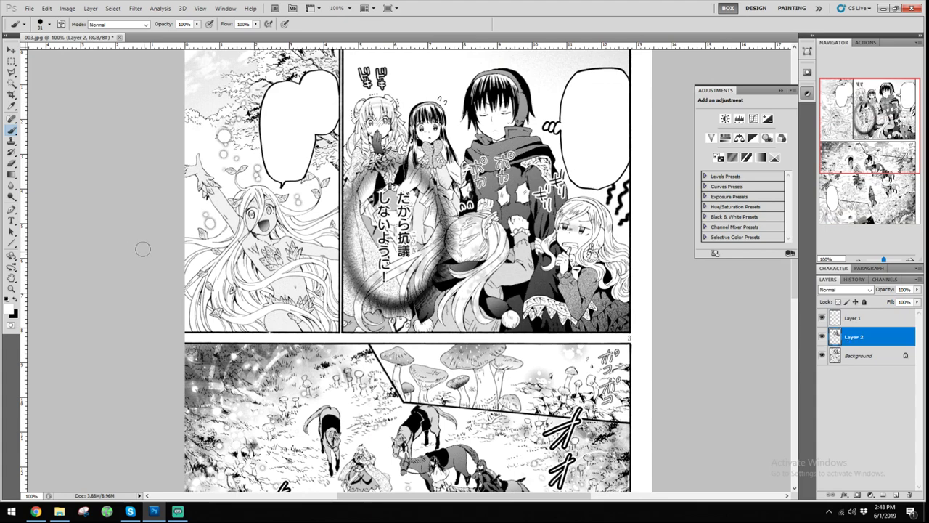
Paint white over the character に above the exclamation mark in the text over the dark oval, on Layer 2
{"action": "scroll", "coordinate": [415, 268], "scroll_direction": "up", "scroll_amount": 2}
{"action": "scroll", "coordinate": [385, 283], "scroll_direction": "up", "scroll_amount": 13}
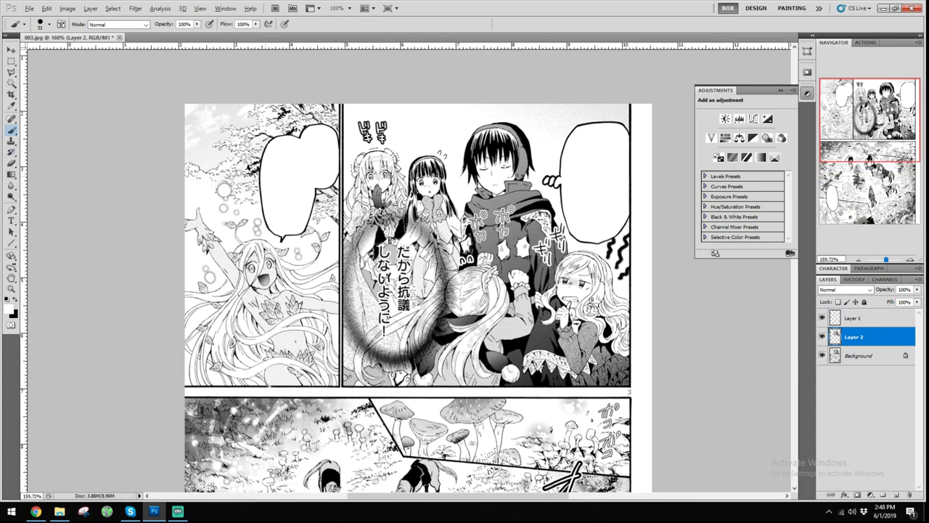
{"action": "scroll", "coordinate": [381, 392], "scroll_direction": "up", "scroll_amount": 1}
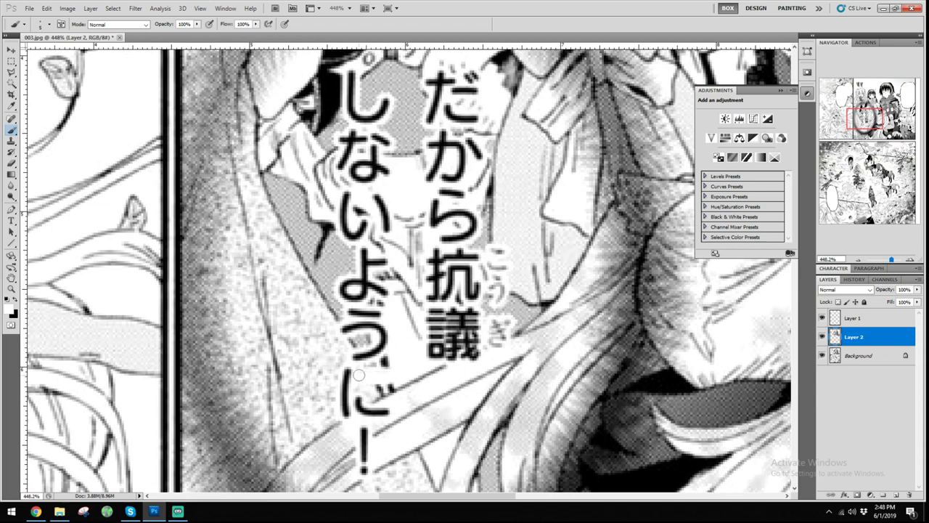
{"action": "scroll", "coordinate": [383, 367], "scroll_direction": "down", "scroll_amount": 3}
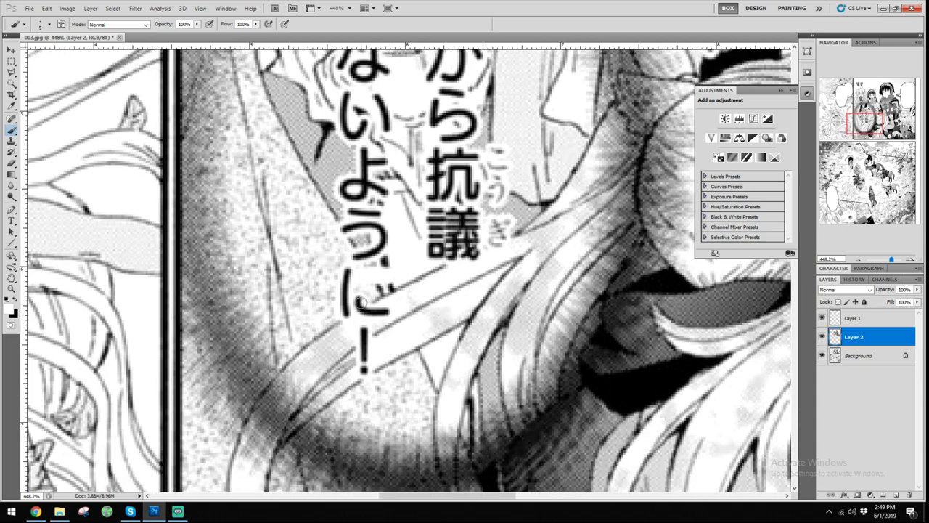
{"action": "scroll", "coordinate": [351, 267], "scroll_direction": "up", "scroll_amount": 2}
{"action": "mouse_move", "coordinate": [351, 266]}
{"action": "left_mouse_down"}
{"action": "mouse_move", "coordinate": [342, 335]}
{"action": "mouse_move", "coordinate": [348, 304]}
{"action": "mouse_move", "coordinate": [373, 327]}
{"action": "left_mouse_up"}
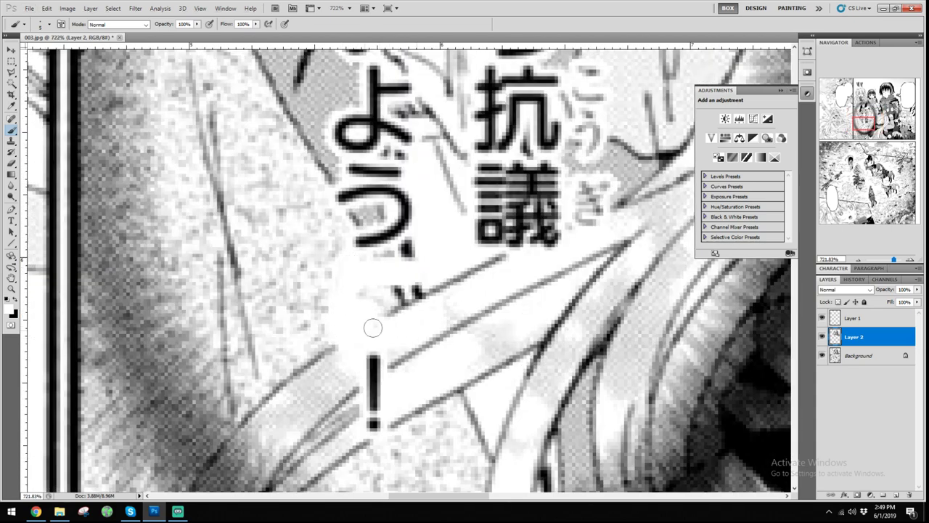
{"action": "scroll", "coordinate": [389, 289], "scroll_direction": "down", "scroll_amount": 5}
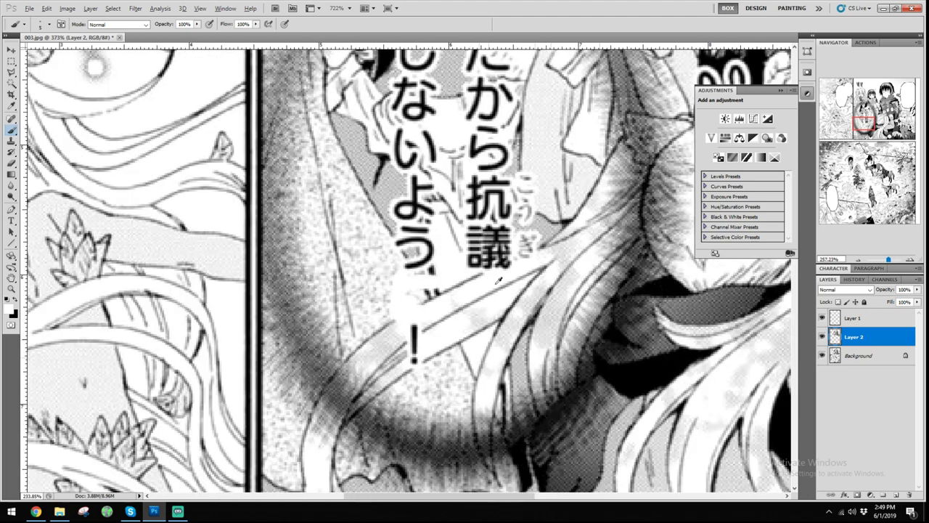
{"action": "left_click_drag", "start_coordinate": [888, 119], "coordinate": [905, 105]}
{"action": "scroll", "coordinate": [767, 235], "scroll_direction": "down", "scroll_amount": 3}
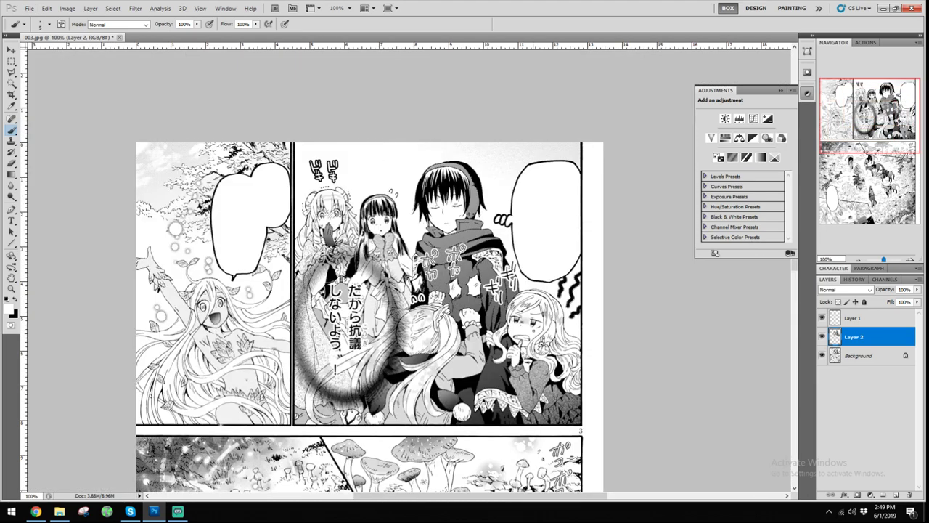
{"action": "scroll", "coordinate": [407, 268], "scroll_direction": "down", "scroll_amount": 3}
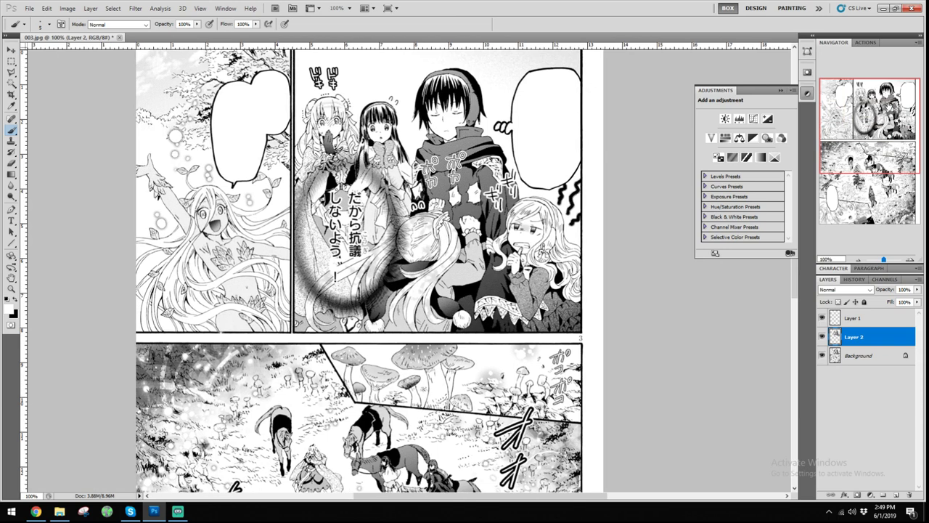
{"action": "scroll", "coordinate": [370, 269], "scroll_direction": "up", "scroll_amount": 1}
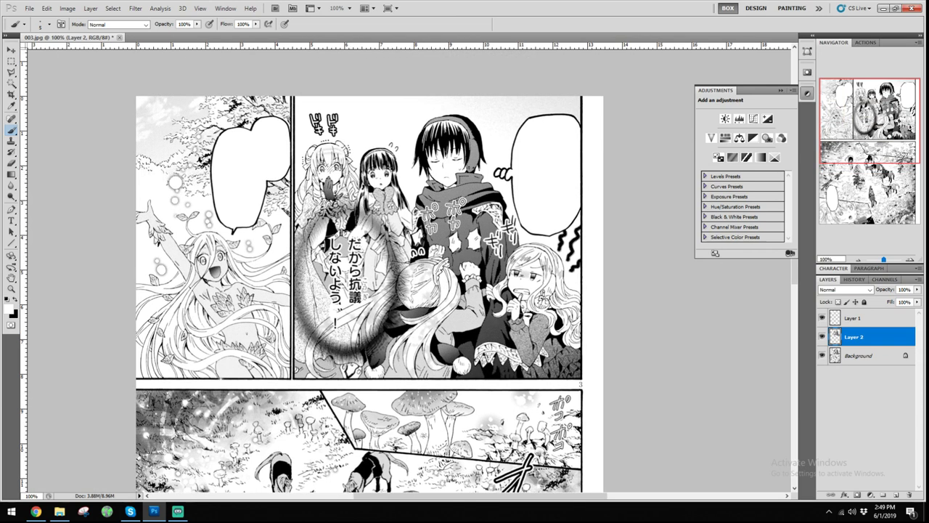
Open 009.jpg and 010.jpg from the redraw ch 54 folder in Photoshop and bring 009.jpg to the front
{"action": "left_click", "coordinate": [60, 511]}
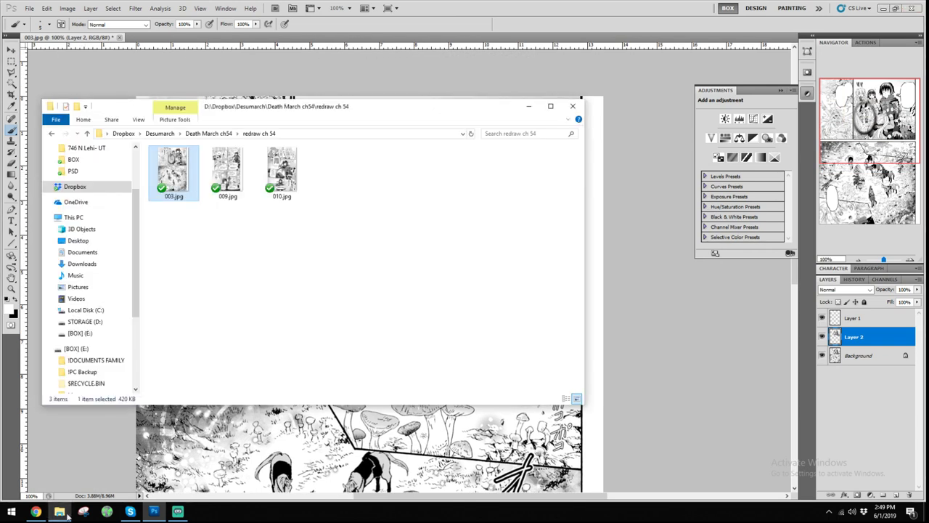
{"action": "left_click_drag", "start_coordinate": [367, 244], "coordinate": [203, 22]}
{"action": "left_click", "coordinate": [177, 37]}
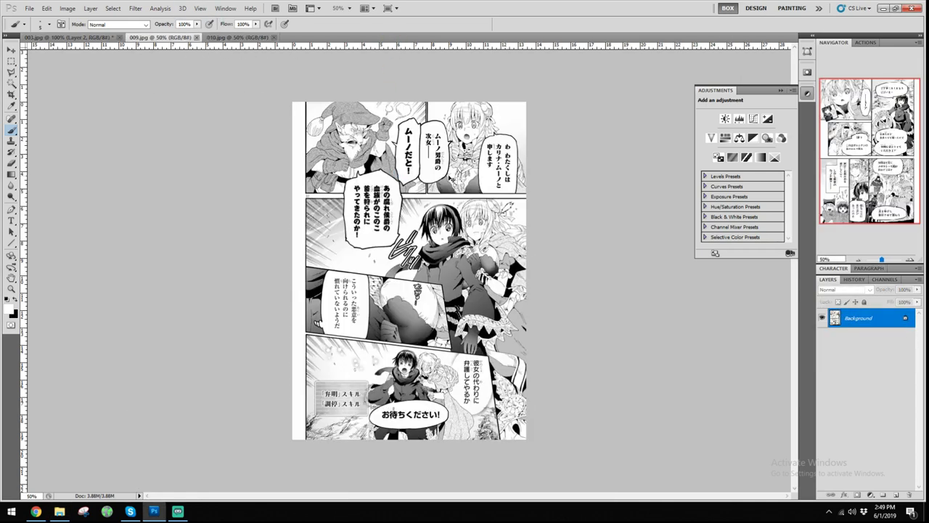
Examine pages 009.jpg and 010.jpg at 100% for Japanese text that lies over the artwork
{"action": "key", "text": "ctrl+plus"}
{"action": "key", "text": "ctrl+plus"}
{"action": "key", "text": "ctrl+1"}
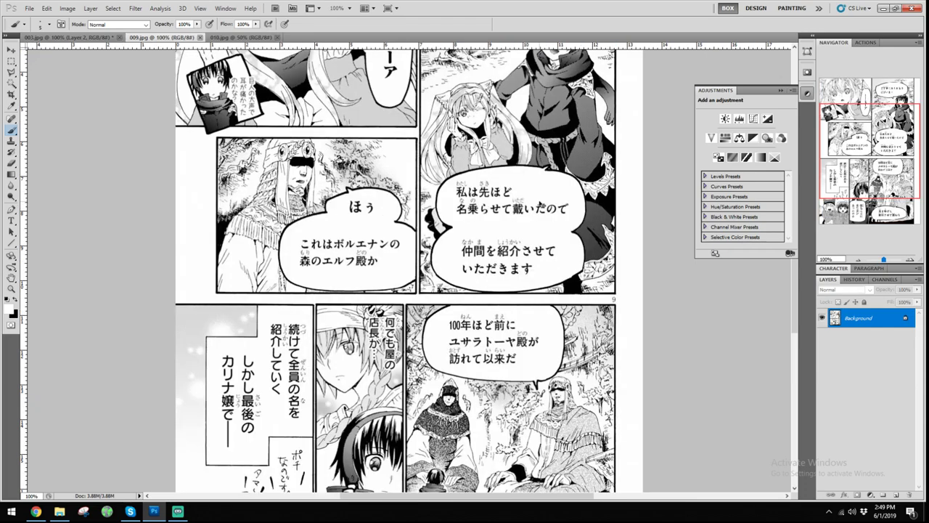
{"action": "left_click_drag", "start_coordinate": [887, 146], "coordinate": [885, 172]}
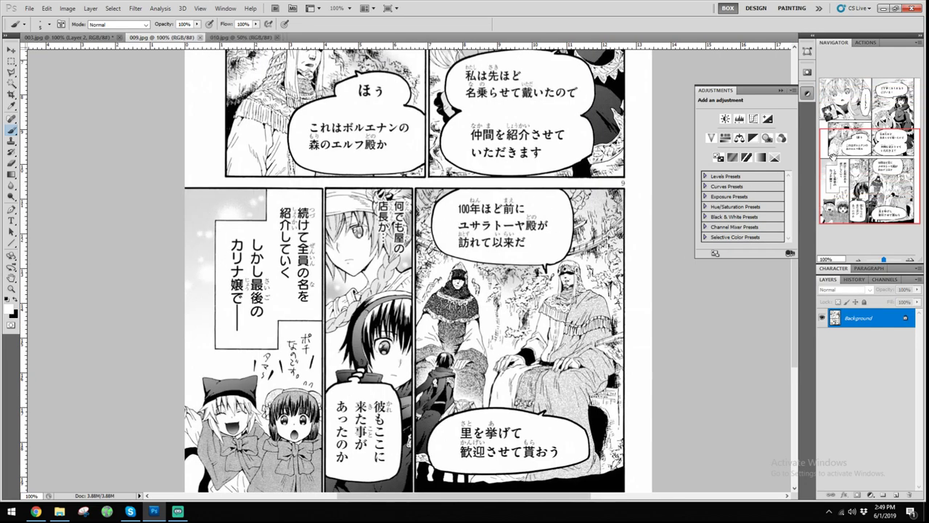
{"action": "left_click_drag", "start_coordinate": [835, 154], "coordinate": [857, 82]}
{"action": "key", "text": "ctrl+Tab"}
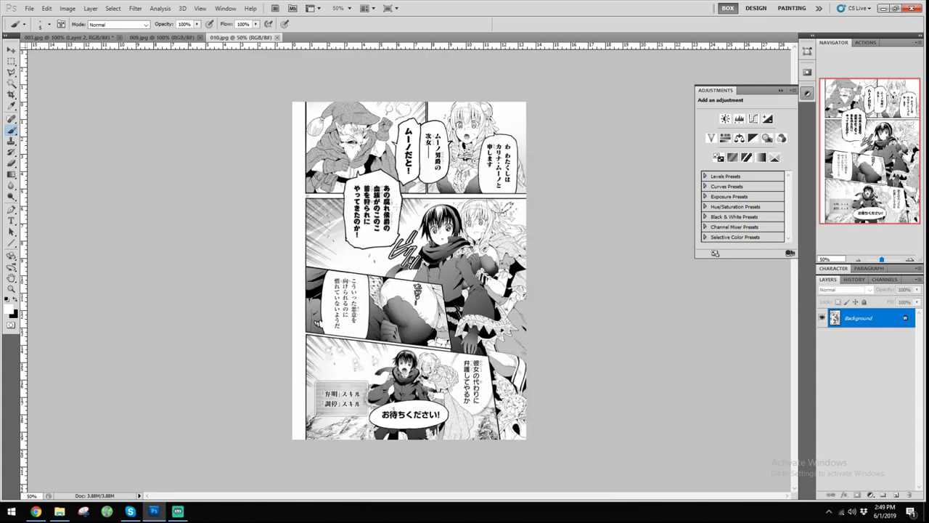
{"action": "key", "text": "ctrl+plus"}
{"action": "key", "text": "ctrl+plus"}
{"action": "scroll", "coordinate": [409, 270], "scroll_direction": "down", "scroll_amount": 4}
{"action": "mouse_move", "coordinate": [204, 400]}
{"action": "left_mouse_down"}
{"action": "mouse_move", "coordinate": [220, 414]}
{"action": "mouse_move", "coordinate": [305, 400]}
{"action": "left_mouse_up"}
{"action": "key", "text": "ctrl+z"}
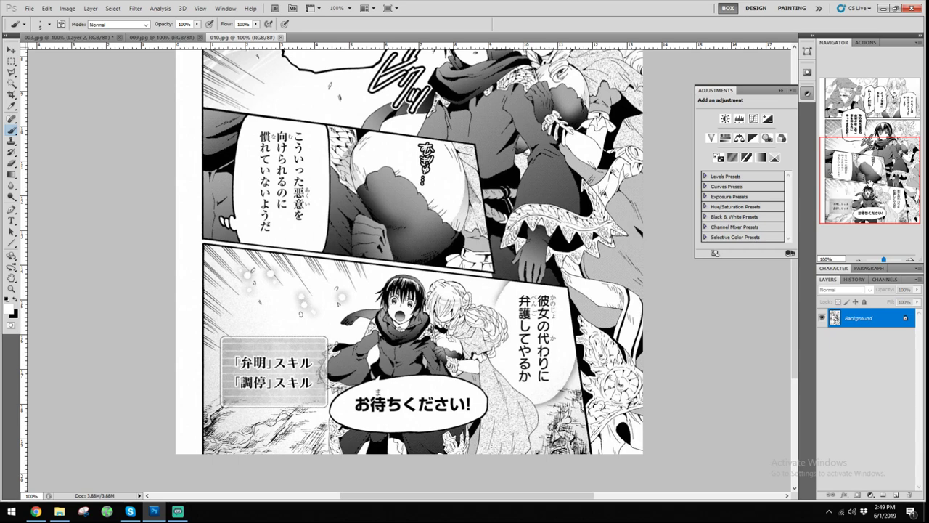
Return to 003.jpg and switch Layer 2 off and on again to compare the painted-out text with the original page
{"action": "key", "text": "ctrl+shift+Tab"}
{"action": "key", "text": "ctrl+shift+Tab"}
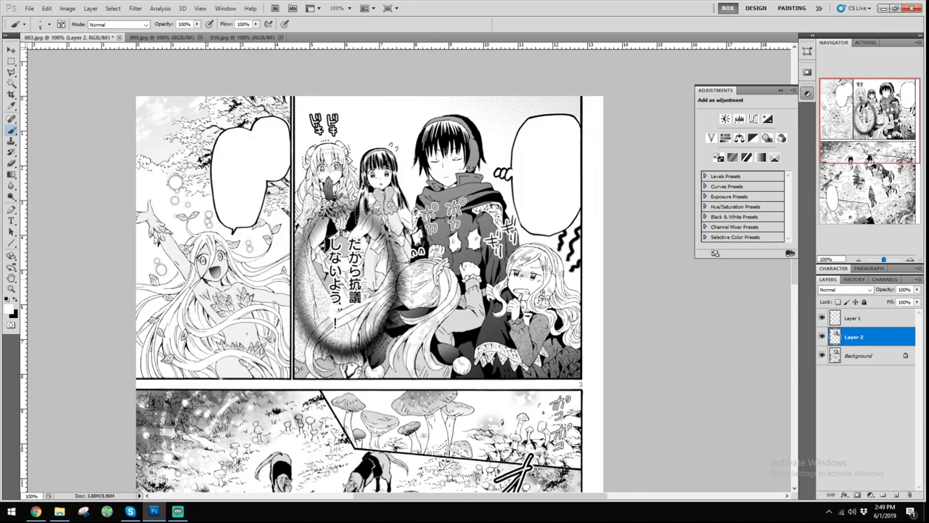
{"action": "scroll", "coordinate": [347, 277], "scroll_direction": "down", "scroll_amount": 1}
{"action": "scroll", "coordinate": [344, 278], "scroll_direction": "up", "scroll_amount": 6}
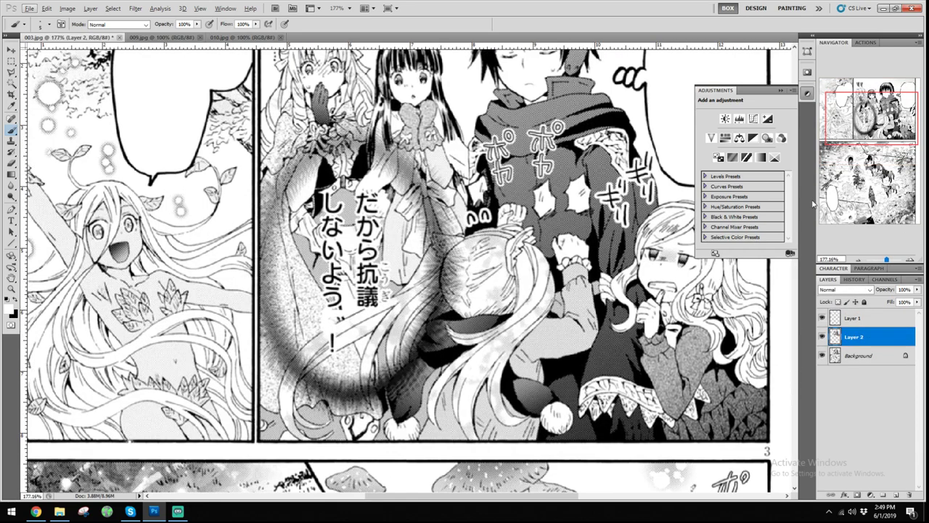
{"action": "left_click_drag", "start_coordinate": [860, 112], "coordinate": [867, 143]}
{"action": "key", "text": "ctrl+minus"}
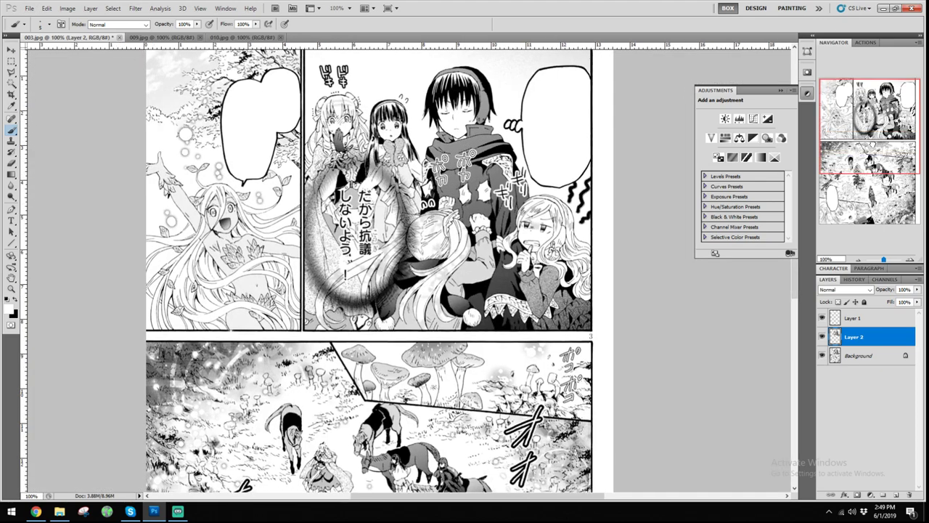
{"action": "left_click_drag", "start_coordinate": [378, 396], "coordinate": [398, 398]}
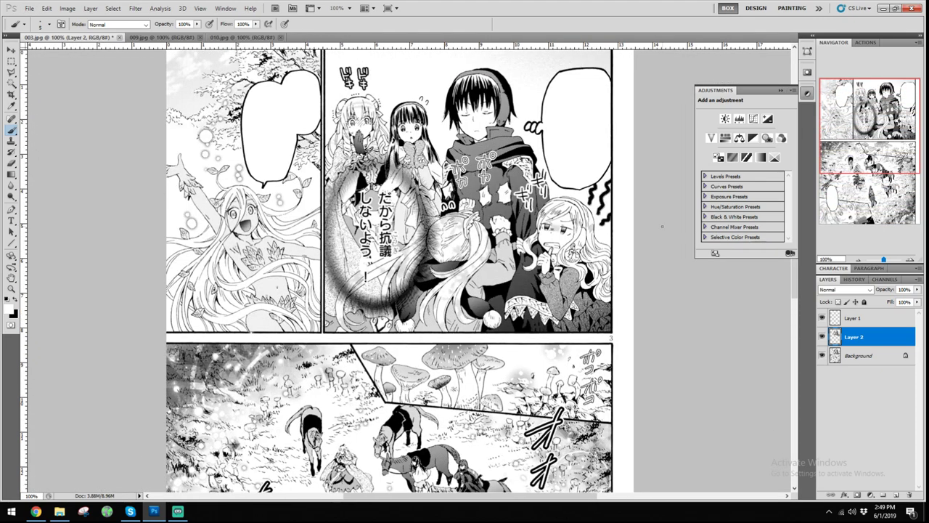
{"action": "left_click", "coordinate": [822, 337]}
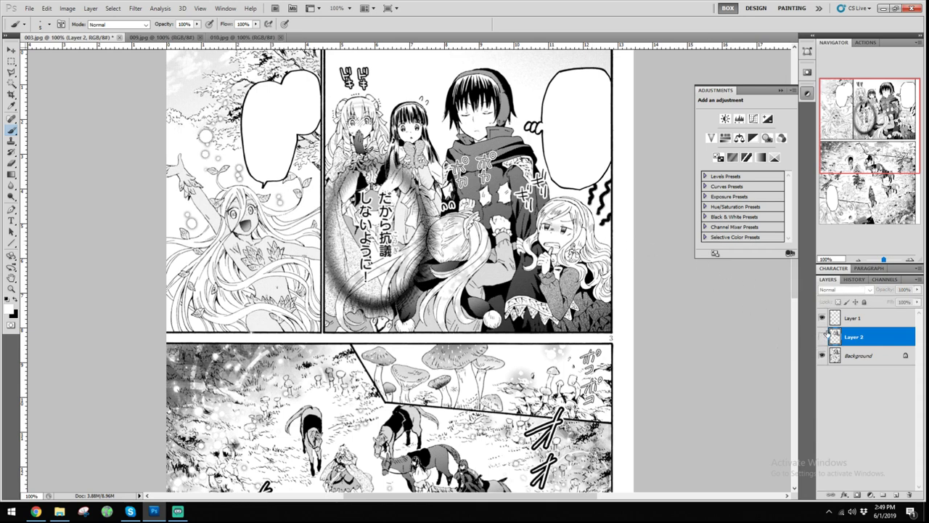
{"action": "left_click", "coordinate": [823, 337]}
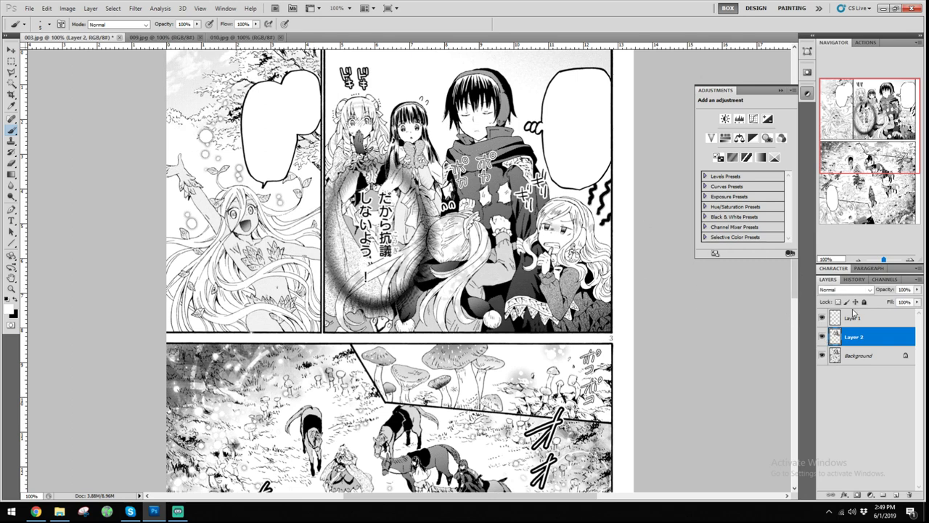
Hide the Background layer and paint white over the exclamation mark and the character う on Layer 2
{"action": "left_click", "coordinate": [822, 355]}
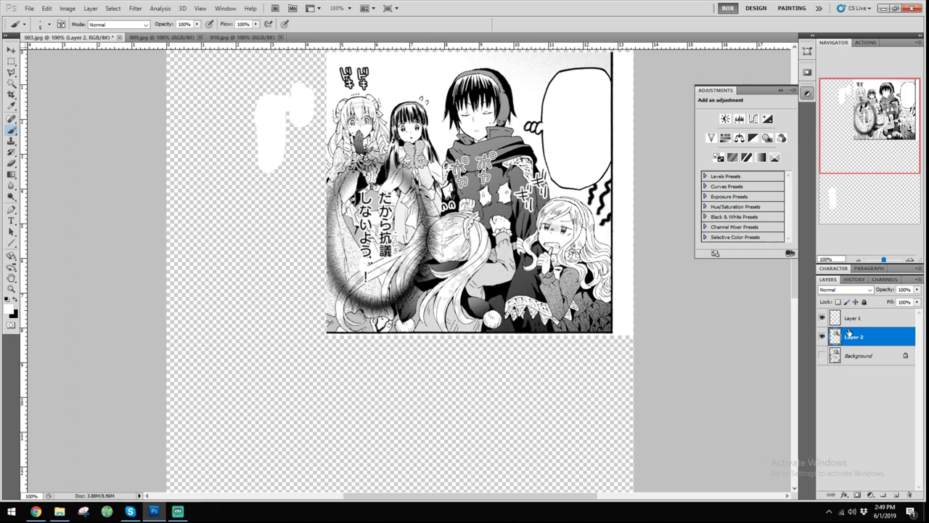
{"action": "scroll", "coordinate": [353, 294], "scroll_direction": "up", "scroll_amount": 5}
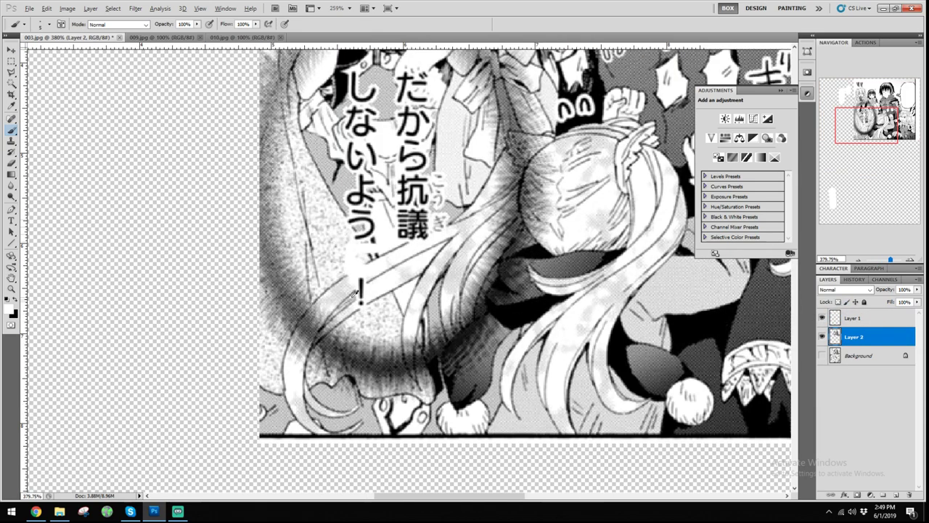
{"action": "scroll", "coordinate": [354, 294], "scroll_direction": "up", "scroll_amount": 4}
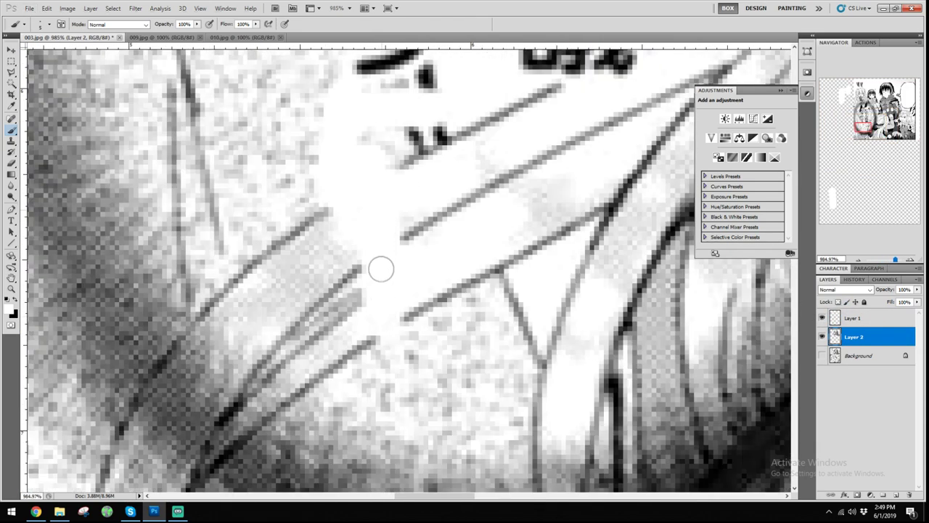
{"action": "scroll", "coordinate": [381, 270], "scroll_direction": "up", "scroll_amount": 5}
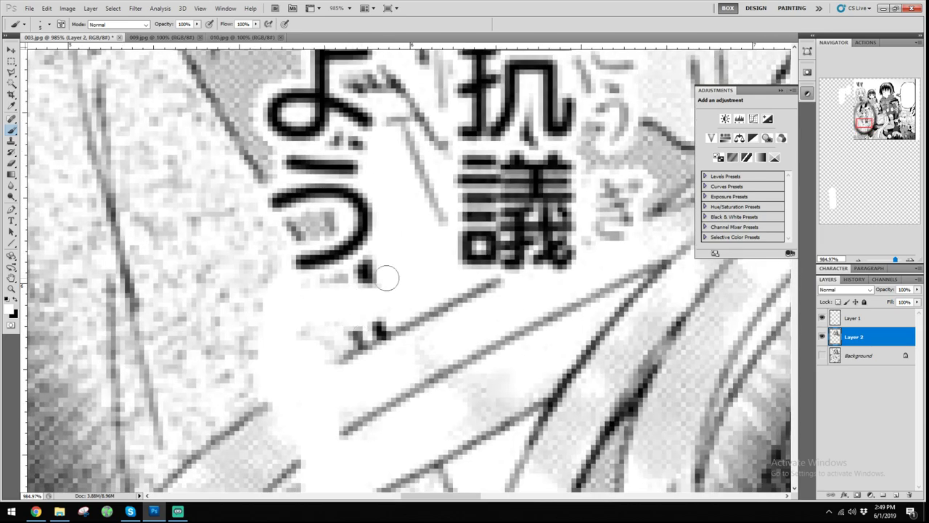
{"action": "mouse_move", "coordinate": [298, 265]}
{"action": "left_mouse_down"}
{"action": "mouse_move", "coordinate": [366, 241]}
{"action": "mouse_move", "coordinate": [377, 197]}
{"action": "mouse_move", "coordinate": [366, 227]}
{"action": "mouse_move", "coordinate": [320, 254]}
{"action": "mouse_move", "coordinate": [357, 201]}
{"action": "mouse_move", "coordinate": [274, 197]}
{"action": "mouse_move", "coordinate": [301, 164]}
{"action": "mouse_move", "coordinate": [365, 158]}
{"action": "left_mouse_up"}
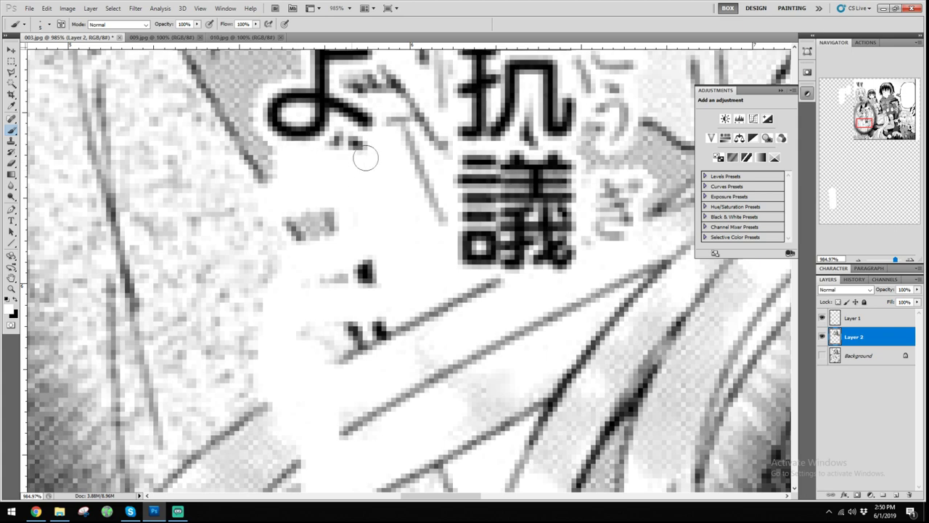
Paint white over the characters よ and い in the same text column on Layer 2
{"action": "scroll", "coordinate": [365, 158], "scroll_direction": "up", "scroll_amount": 5}
{"action": "mouse_move", "coordinate": [336, 209]}
{"action": "left_mouse_down"}
{"action": "mouse_move", "coordinate": [331, 316]}
{"action": "mouse_move", "coordinate": [288, 318]}
{"action": "mouse_move", "coordinate": [316, 287]}
{"action": "mouse_move", "coordinate": [379, 311]}
{"action": "left_mouse_up"}
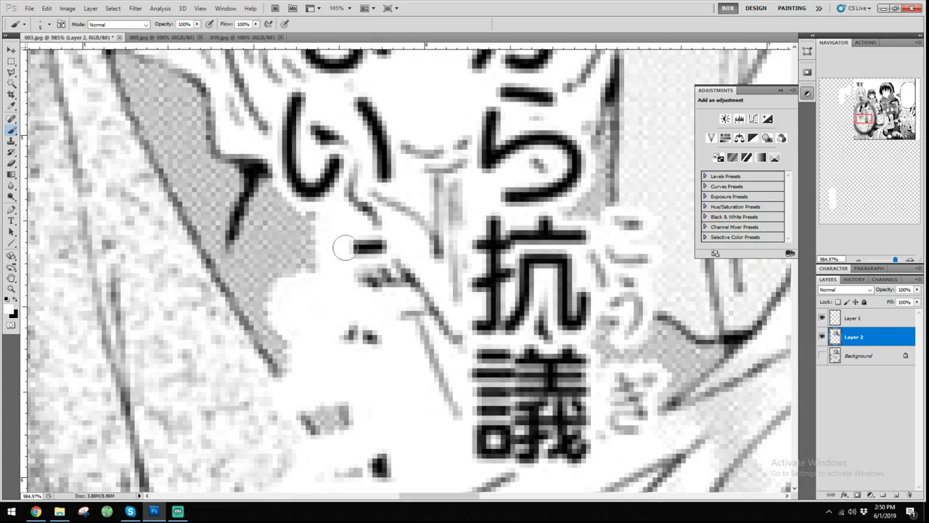
{"action": "left_click_drag", "start_coordinate": [344, 248], "coordinate": [385, 246]}
{"action": "scroll", "coordinate": [385, 247], "scroll_direction": "up", "scroll_amount": 4}
{"action": "mouse_move", "coordinate": [326, 218]}
{"action": "left_mouse_down"}
{"action": "mouse_move", "coordinate": [300, 262]}
{"action": "mouse_move", "coordinate": [306, 318]}
{"action": "mouse_move", "coordinate": [351, 292]}
{"action": "left_mouse_up"}
{"action": "left_click_drag", "start_coordinate": [373, 222], "coordinate": [398, 307]}
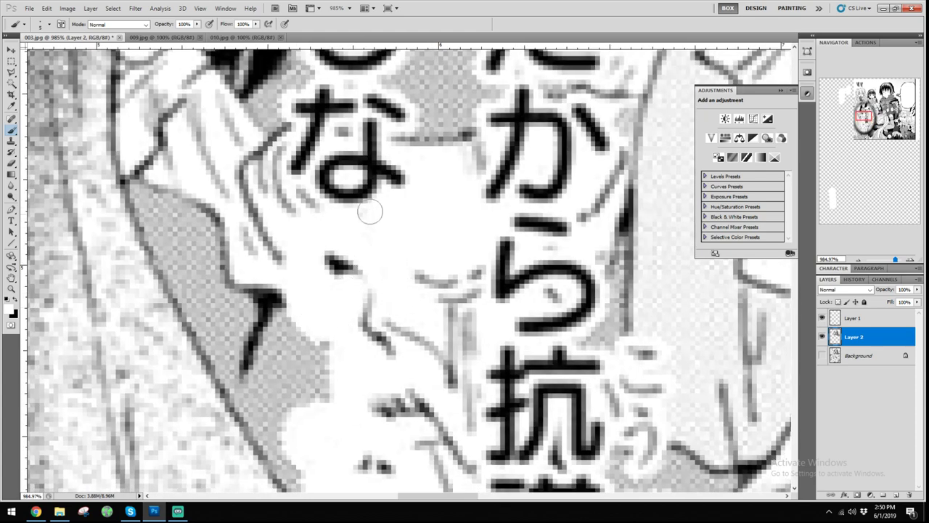
Adjust the brush size and paint white over the characters な and し at the head of the text column
{"action": "mouse_move", "coordinate": [348, 154]}
{"action": "left_mouse_down"}
{"action": "mouse_move", "coordinate": [344, 257]}
{"action": "mouse_move", "coordinate": [346, 230]}
{"action": "mouse_move", "coordinate": [389, 247]}
{"action": "mouse_move", "coordinate": [361, 227]}
{"action": "left_mouse_up"}
{"action": "key", "text": "bracketright"}
{"action": "key", "text": "bracketright"}
{"action": "key", "text": "bracketright"}
{"action": "key", "text": "bracketright"}
{"action": "key", "text": "bracketright"}
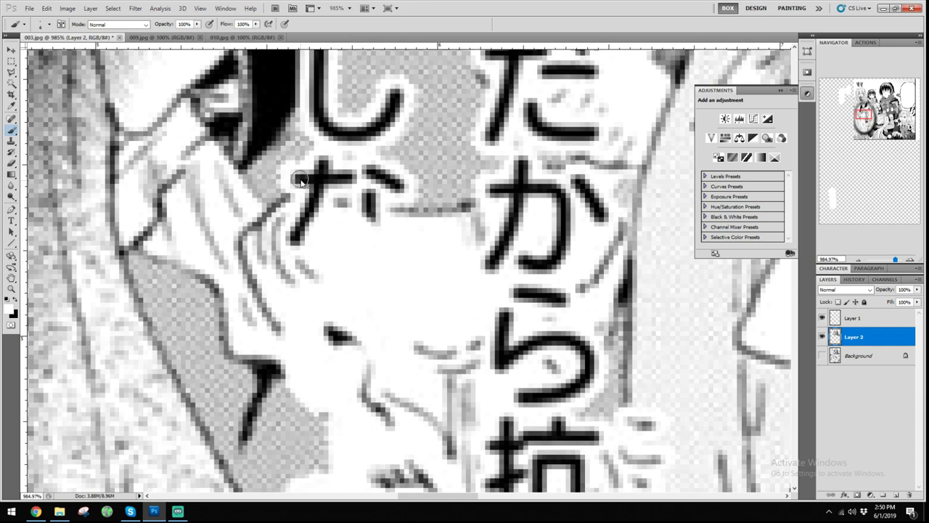
{"action": "mouse_move", "coordinate": [300, 180]}
{"action": "left_mouse_down"}
{"action": "mouse_move", "coordinate": [357, 176]}
{"action": "mouse_move", "coordinate": [331, 169]}
{"action": "mouse_move", "coordinate": [324, 156]}
{"action": "mouse_move", "coordinate": [289, 239]}
{"action": "mouse_move", "coordinate": [309, 233]}
{"action": "mouse_move", "coordinate": [329, 184]}
{"action": "mouse_move", "coordinate": [298, 183]}
{"action": "mouse_move", "coordinate": [301, 216]}
{"action": "left_mouse_up"}
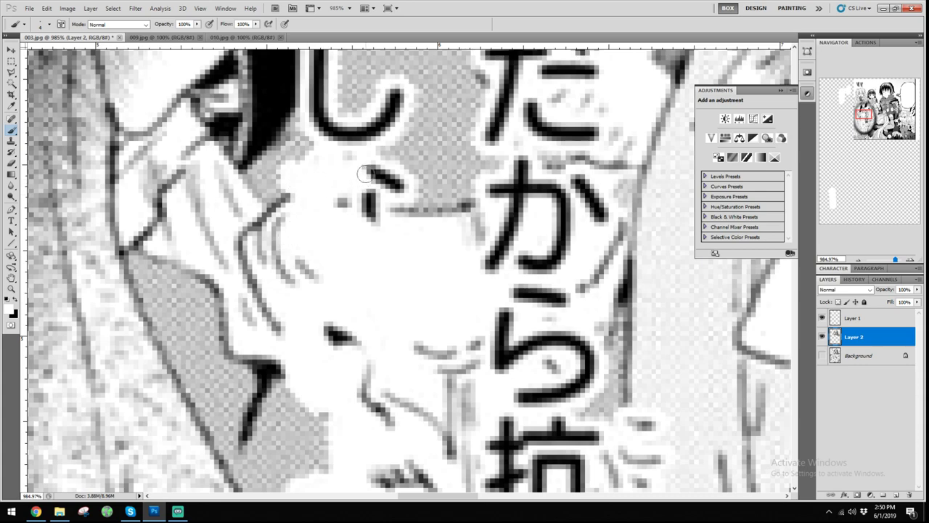
{"action": "left_click_drag", "start_coordinate": [363, 173], "coordinate": [399, 182]}
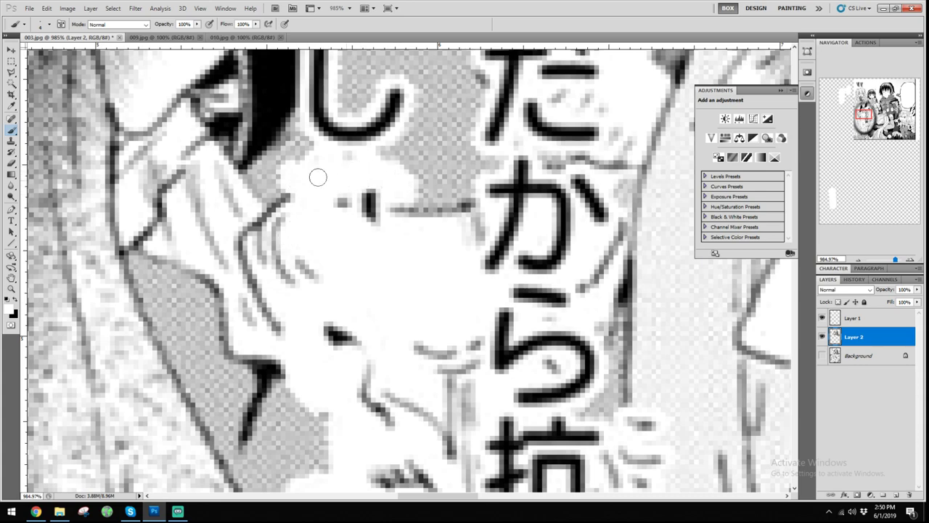
{"action": "left_click_drag", "start_coordinate": [334, 144], "coordinate": [315, 301]}
{"action": "mouse_move", "coordinate": [296, 179]}
{"action": "left_mouse_down"}
{"action": "mouse_move", "coordinate": [291, 223]}
{"action": "mouse_move", "coordinate": [300, 228]}
{"action": "mouse_move", "coordinate": [306, 211]}
{"action": "mouse_move", "coordinate": [303, 188]}
{"action": "mouse_move", "coordinate": [305, 289]}
{"action": "mouse_move", "coordinate": [340, 285]}
{"action": "mouse_move", "coordinate": [374, 251]}
{"action": "mouse_move", "coordinate": [334, 290]}
{"action": "left_mouse_up"}
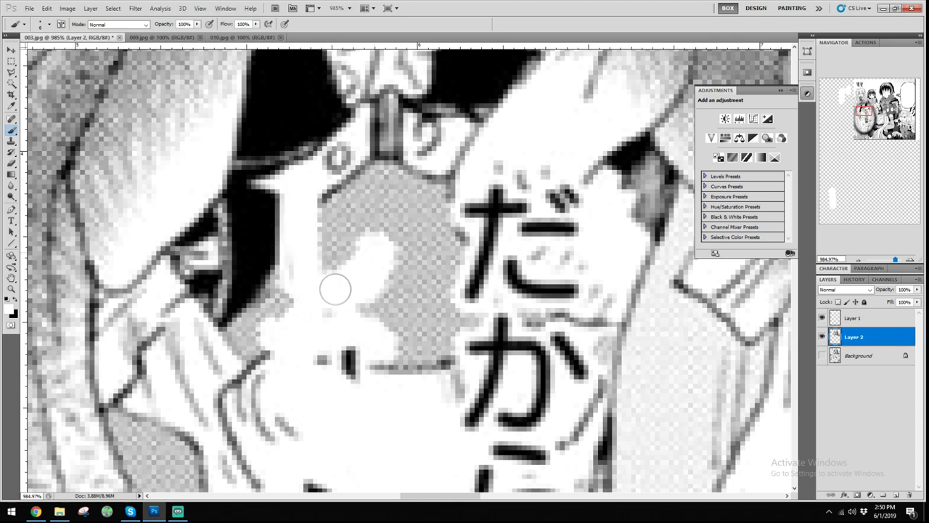
Paint white over the characters だ, か and ら in the right-hand text column on Layer 2
{"action": "left_click_drag", "start_coordinate": [512, 251], "coordinate": [387, 238]}
{"action": "mouse_move", "coordinate": [343, 195]}
{"action": "left_mouse_down"}
{"action": "mouse_move", "coordinate": [396, 194]}
{"action": "mouse_move", "coordinate": [370, 181]}
{"action": "mouse_move", "coordinate": [380, 207]}
{"action": "mouse_move", "coordinate": [371, 189]}
{"action": "mouse_move", "coordinate": [348, 281]}
{"action": "mouse_move", "coordinate": [361, 250]}
{"action": "mouse_move", "coordinate": [446, 273]}
{"action": "mouse_move", "coordinate": [358, 259]}
{"action": "mouse_move", "coordinate": [343, 277]}
{"action": "mouse_move", "coordinate": [400, 206]}
{"action": "mouse_move", "coordinate": [455, 209]}
{"action": "mouse_move", "coordinate": [440, 184]}
{"action": "left_mouse_up"}
{"action": "scroll", "coordinate": [413, 210], "scroll_direction": "down", "scroll_amount": 3}
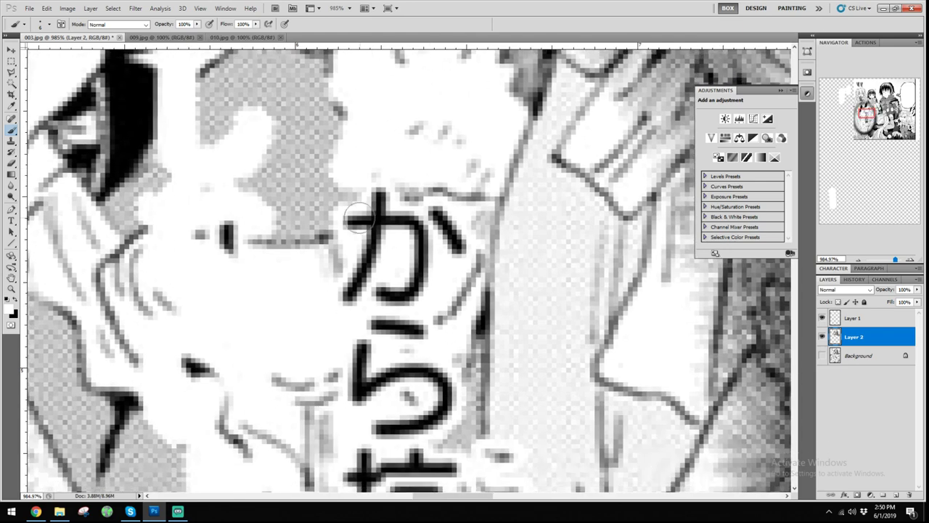
{"action": "mouse_move", "coordinate": [358, 217]}
{"action": "left_mouse_down"}
{"action": "mouse_move", "coordinate": [376, 212]}
{"action": "mouse_move", "coordinate": [370, 264]}
{"action": "mouse_move", "coordinate": [379, 241]}
{"action": "mouse_move", "coordinate": [348, 289]}
{"action": "mouse_move", "coordinate": [428, 226]}
{"action": "mouse_move", "coordinate": [373, 288]}
{"action": "mouse_move", "coordinate": [409, 264]}
{"action": "mouse_move", "coordinate": [445, 222]}
{"action": "mouse_move", "coordinate": [425, 270]}
{"action": "left_mouse_up"}
{"action": "scroll", "coordinate": [425, 270], "scroll_direction": "down", "scroll_amount": 4}
{"action": "mouse_move", "coordinate": [425, 188]}
{"action": "left_mouse_down"}
{"action": "mouse_move", "coordinate": [392, 180]}
{"action": "mouse_move", "coordinate": [356, 196]}
{"action": "mouse_move", "coordinate": [356, 258]}
{"action": "mouse_move", "coordinate": [380, 236]}
{"action": "mouse_move", "coordinate": [426, 232]}
{"action": "mouse_move", "coordinate": [438, 249]}
{"action": "mouse_move", "coordinate": [431, 278]}
{"action": "mouse_move", "coordinate": [370, 288]}
{"action": "mouse_move", "coordinate": [379, 212]}
{"action": "mouse_move", "coordinate": [401, 213]}
{"action": "mouse_move", "coordinate": [378, 201]}
{"action": "mouse_move", "coordinate": [390, 198]}
{"action": "mouse_move", "coordinate": [421, 225]}
{"action": "left_mouse_up"}
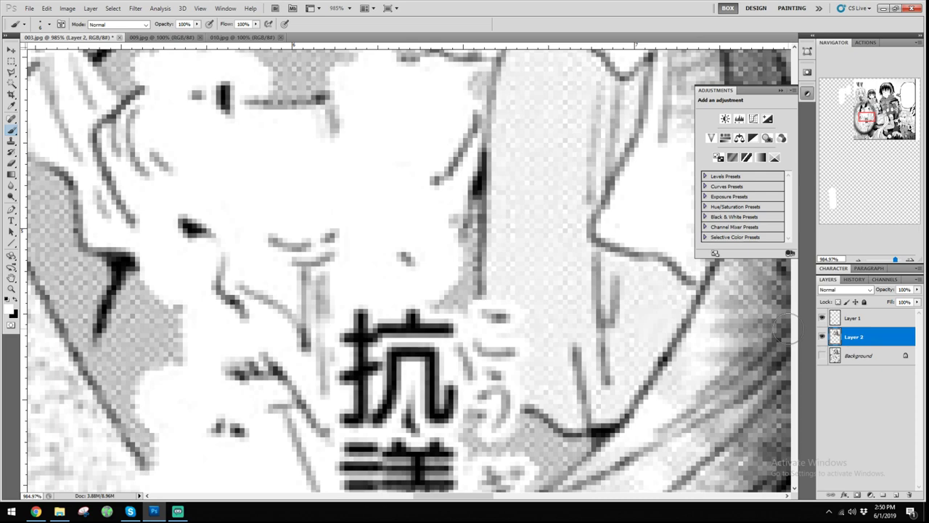
Paint white over the characters 抗 and 議 and the small characters beside them on Layer 2
{"action": "scroll", "coordinate": [690, 301], "scroll_direction": "down", "scroll_amount": 5}
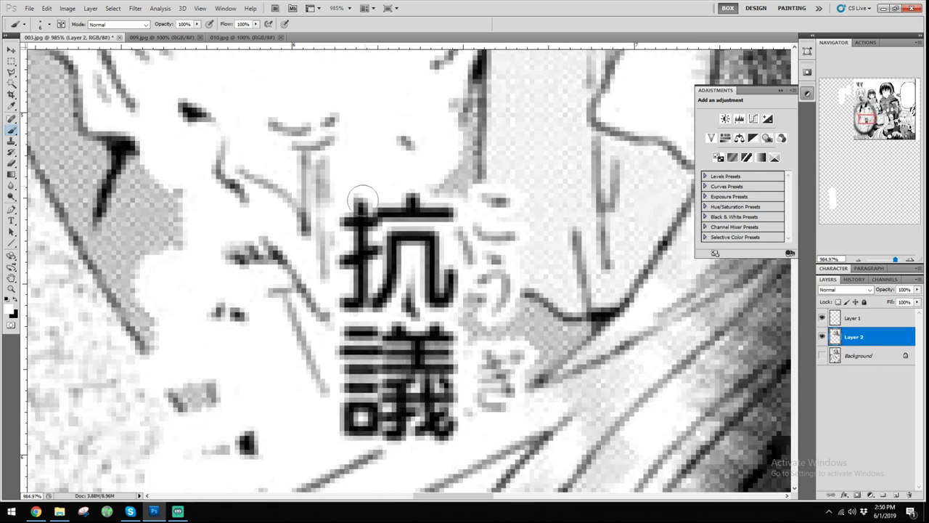
{"action": "mouse_move", "coordinate": [349, 201]}
{"action": "left_mouse_down"}
{"action": "mouse_move", "coordinate": [352, 239]}
{"action": "mouse_move", "coordinate": [361, 302]}
{"action": "mouse_move", "coordinate": [350, 250]}
{"action": "mouse_move", "coordinate": [346, 297]}
{"action": "mouse_move", "coordinate": [378, 303]}
{"action": "mouse_move", "coordinate": [378, 204]}
{"action": "mouse_move", "coordinate": [402, 186]}
{"action": "mouse_move", "coordinate": [436, 214]}
{"action": "mouse_move", "coordinate": [449, 209]}
{"action": "mouse_move", "coordinate": [393, 233]}
{"action": "mouse_move", "coordinate": [437, 273]}
{"action": "mouse_move", "coordinate": [439, 297]}
{"action": "mouse_move", "coordinate": [434, 229]}
{"action": "mouse_move", "coordinate": [459, 241]}
{"action": "mouse_move", "coordinate": [504, 238]}
{"action": "mouse_move", "coordinate": [491, 233]}
{"action": "mouse_move", "coordinate": [480, 204]}
{"action": "mouse_move", "coordinate": [504, 201]}
{"action": "left_mouse_up"}
{"action": "left_click_drag", "start_coordinate": [381, 361], "coordinate": [385, 217]}
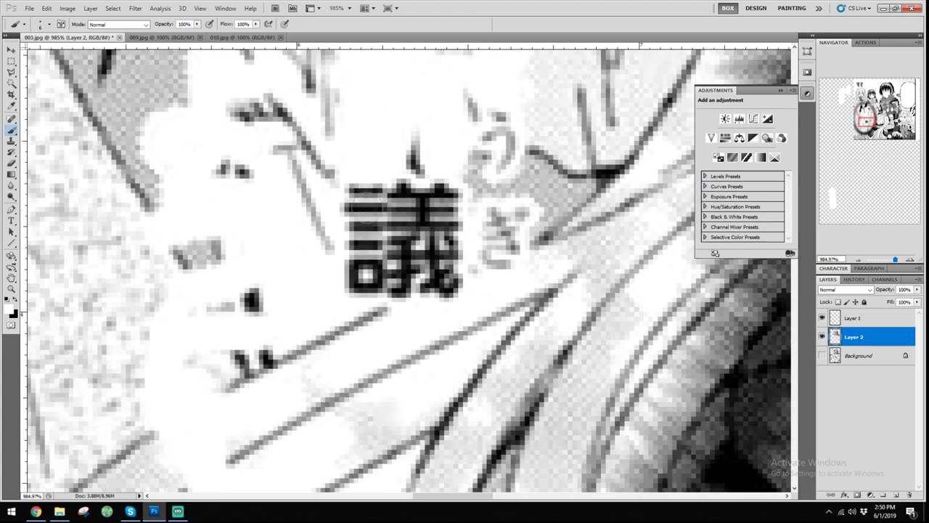
{"action": "mouse_move", "coordinate": [355, 181]}
{"action": "left_mouse_down"}
{"action": "mouse_move", "coordinate": [352, 293]}
{"action": "mouse_move", "coordinate": [405, 284]}
{"action": "mouse_move", "coordinate": [377, 276]}
{"action": "mouse_move", "coordinate": [454, 297]}
{"action": "mouse_move", "coordinate": [450, 206]}
{"action": "mouse_move", "coordinate": [433, 188]}
{"action": "mouse_move", "coordinate": [385, 189]}
{"action": "mouse_move", "coordinate": [363, 219]}
{"action": "mouse_move", "coordinate": [420, 223]}
{"action": "mouse_move", "coordinate": [427, 247]}
{"action": "mouse_move", "coordinate": [398, 232]}
{"action": "mouse_move", "coordinate": [427, 275]}
{"action": "left_mouse_up"}
{"action": "mouse_move", "coordinate": [518, 205]}
{"action": "left_mouse_down"}
{"action": "mouse_move", "coordinate": [431, 282]}
{"action": "mouse_move", "coordinate": [435, 326]}
{"action": "mouse_move", "coordinate": [448, 301]}
{"action": "mouse_move", "coordinate": [431, 268]}
{"action": "mouse_move", "coordinate": [446, 215]}
{"action": "mouse_move", "coordinate": [447, 194]}
{"action": "mouse_move", "coordinate": [430, 195]}
{"action": "mouse_move", "coordinate": [441, 166]}
{"action": "left_mouse_up"}
Make the Background layer visible again and inspect the painted-out oval area against the rest of the page
{"action": "key", "text": "ctrl+1"}
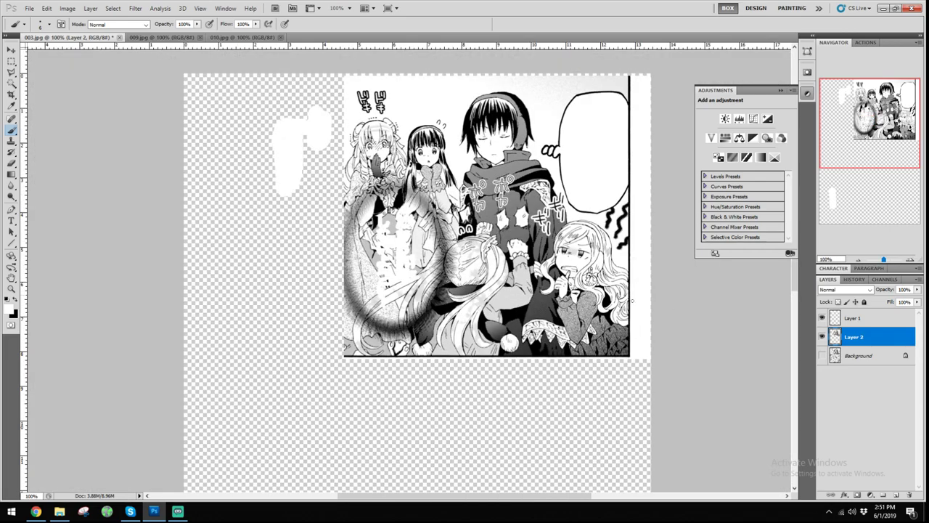
{"action": "left_click", "coordinate": [822, 355]}
{"action": "scroll", "coordinate": [406, 269], "scroll_direction": "down", "scroll_amount": 10}
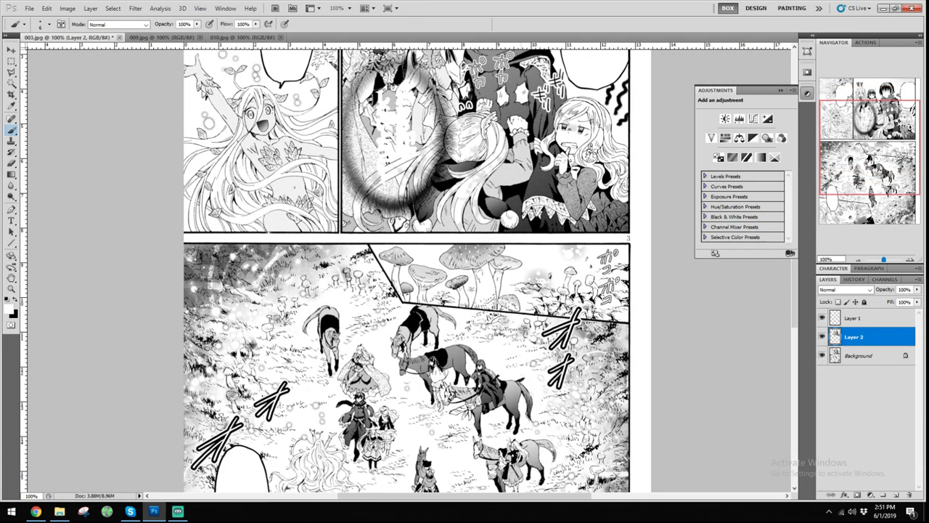
{"action": "left_click_drag", "start_coordinate": [868, 218], "coordinate": [862, 152]}
{"action": "scroll", "coordinate": [443, 278], "scroll_direction": "up", "scroll_amount": 12}
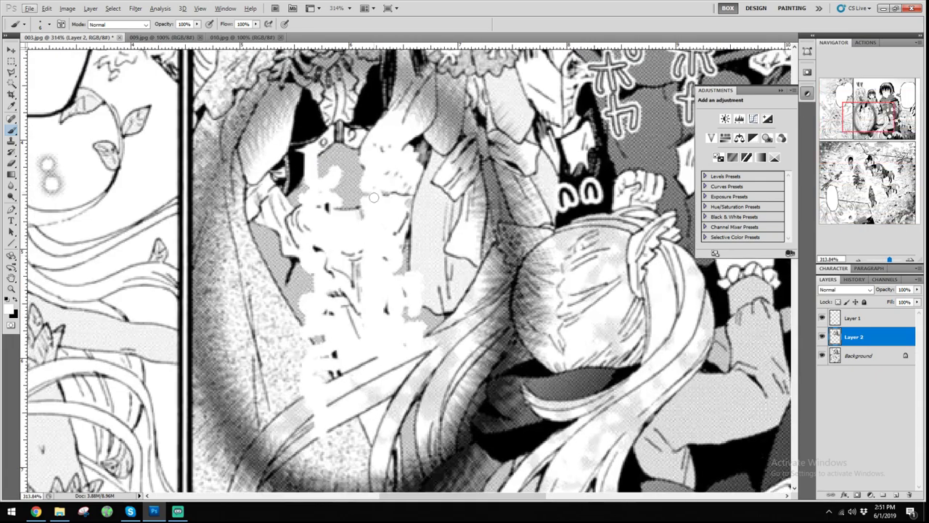
{"action": "scroll", "coordinate": [373, 196], "scroll_direction": "up", "scroll_amount": 3}
{"action": "scroll", "coordinate": [361, 228], "scroll_direction": "up", "scroll_amount": 3}
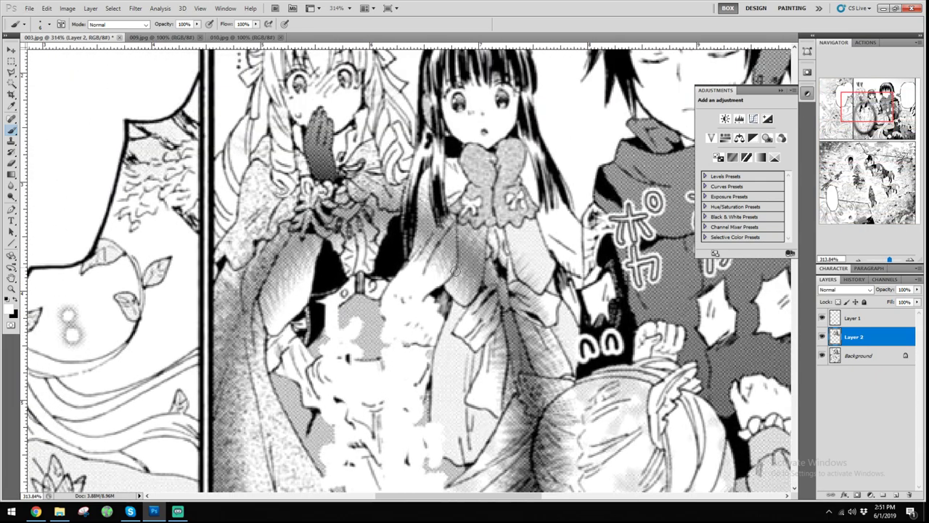
{"action": "scroll", "coordinate": [324, 339], "scroll_direction": "down", "scroll_amount": 3}
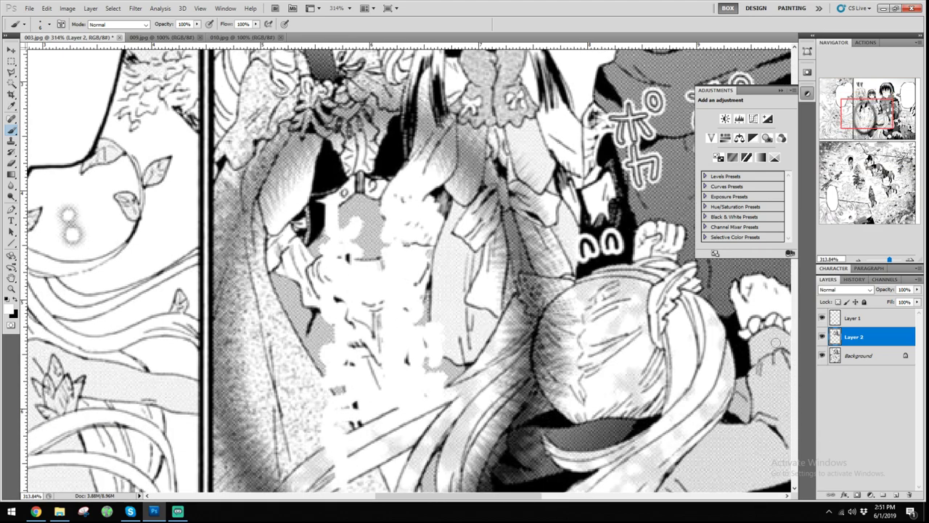
Add a new layer above Layer 2 and name it "Black lines"
{"action": "left_click", "coordinate": [898, 494]}
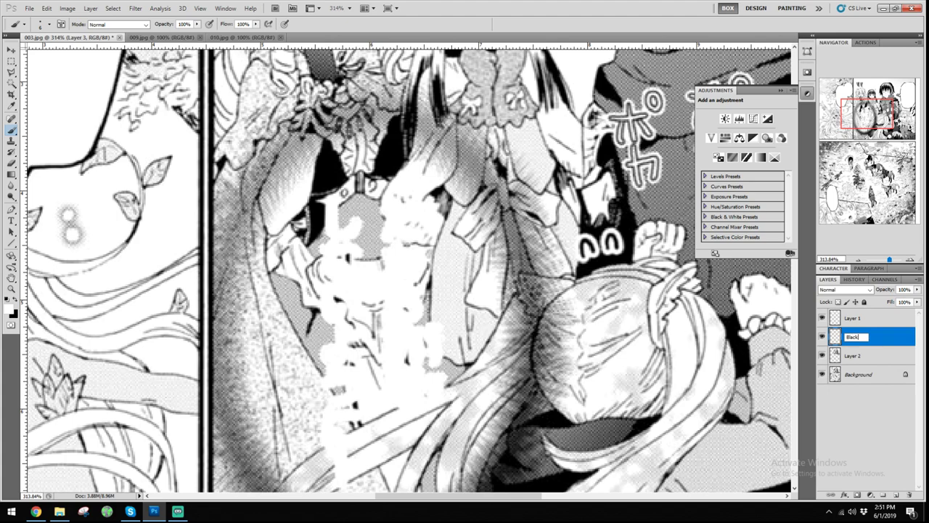
{"action": "type", "text": "Black lines"}
{"action": "key", "text": "Return"}
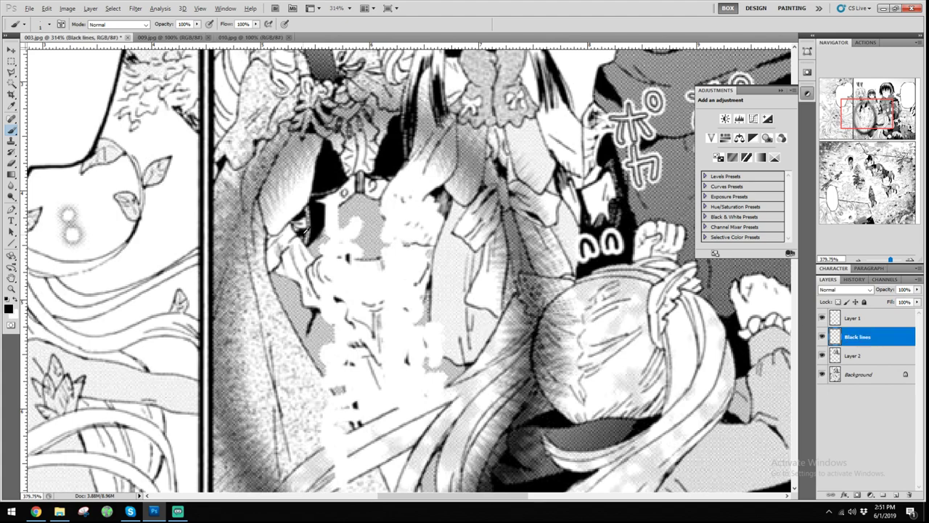
With a 1 px black brush, redraw the diagonal clothing line below the collar down to the black area on the Black lines layer
{"action": "scroll", "coordinate": [305, 230], "scroll_direction": "up", "scroll_amount": 3}
{"action": "left_click_drag", "start_coordinate": [426, 271], "coordinate": [395, 232]}
{"action": "right_click", "coordinate": [268, 197]}
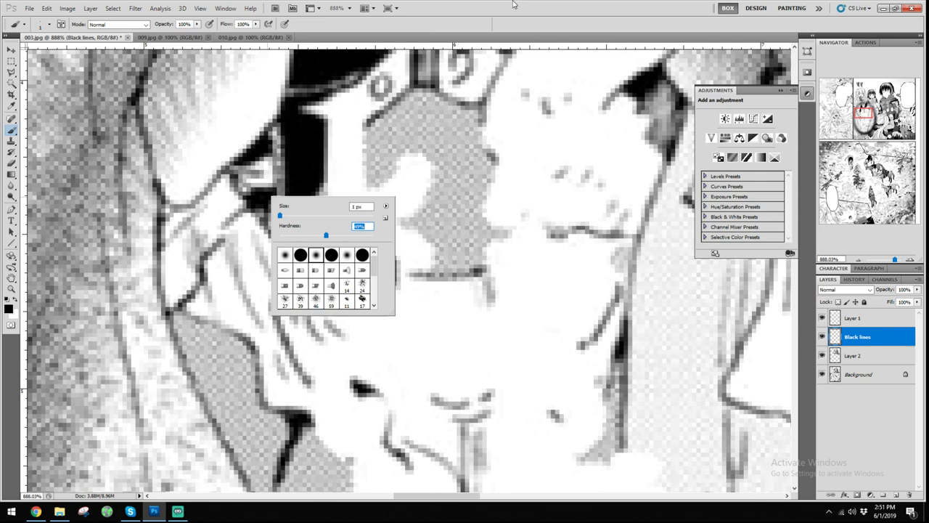
{"action": "key", "text": "Return"}
{"action": "scroll", "coordinate": [391, 311], "scroll_direction": "down", "scroll_amount": 1}
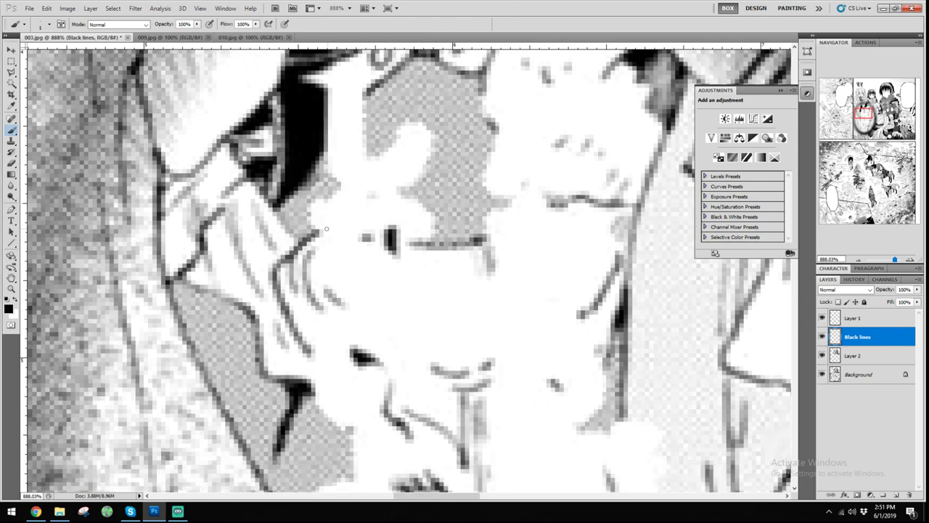
{"action": "left_click_drag", "start_coordinate": [421, 212], "coordinate": [319, 280]}
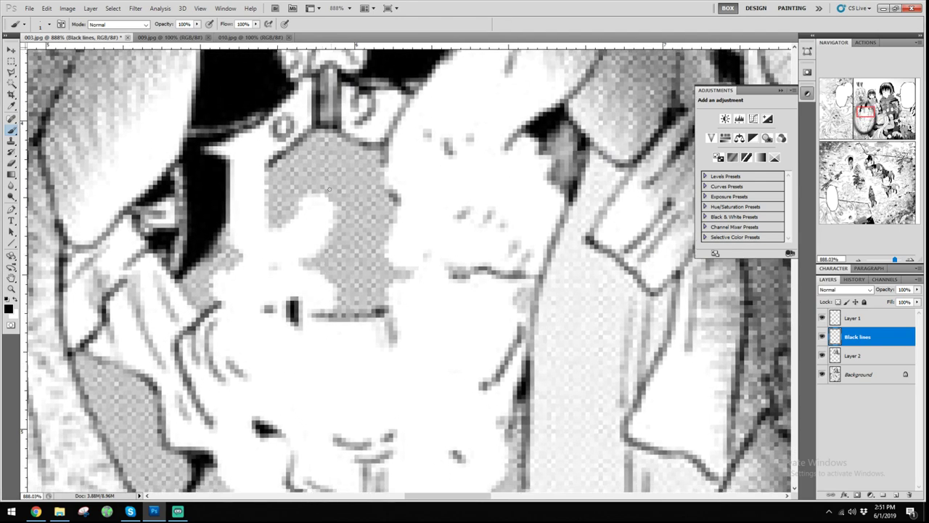
{"action": "left_click_drag", "start_coordinate": [296, 160], "coordinate": [293, 227]}
{"action": "mouse_move", "coordinate": [221, 292]}
{"action": "left_mouse_down"}
{"action": "mouse_move", "coordinate": [246, 249]}
{"action": "mouse_move", "coordinate": [230, 270]}
{"action": "left_mouse_up"}
{"action": "key", "text": "ctrl+1"}
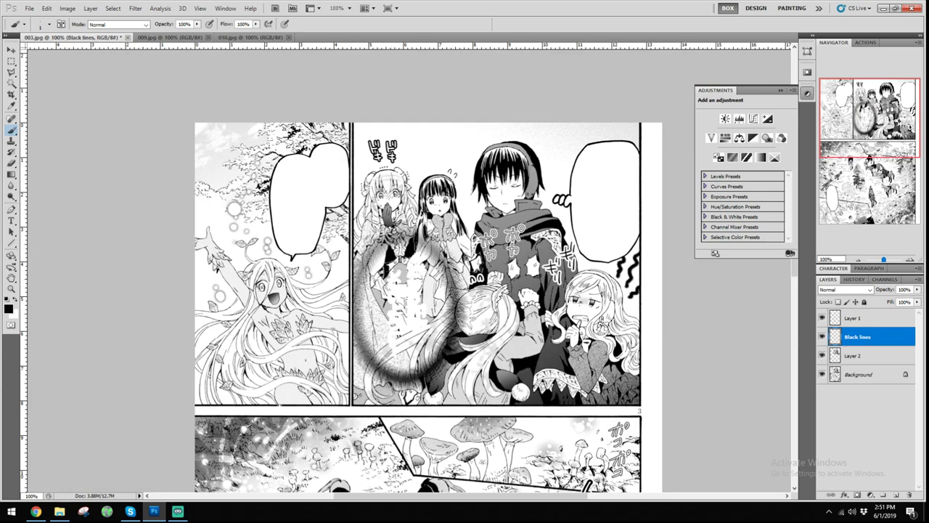
Thicken the redrawn diagonal line and continue it up towards the collar with the black brush
{"action": "scroll", "coordinate": [394, 267], "scroll_direction": "up", "scroll_amount": 12}
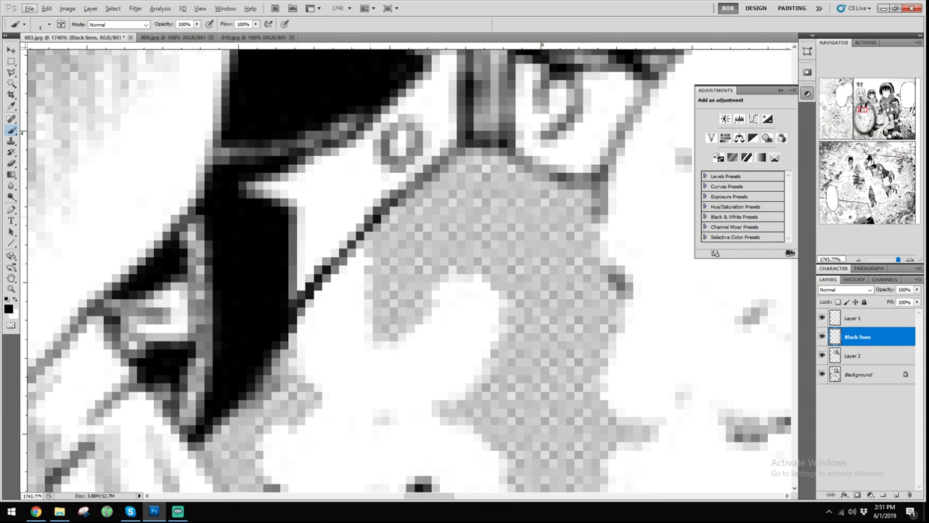
{"action": "left_click_drag", "start_coordinate": [379, 218], "coordinate": [292, 306]}
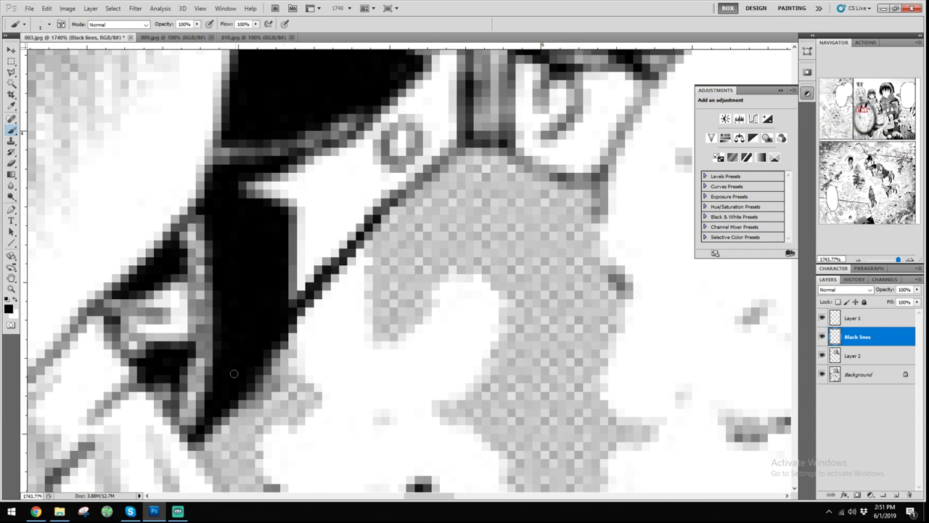
{"action": "left_click_drag", "start_coordinate": [377, 204], "coordinate": [442, 146]}
{"action": "scroll", "coordinate": [458, 160], "scroll_direction": "down", "scroll_amount": 10}
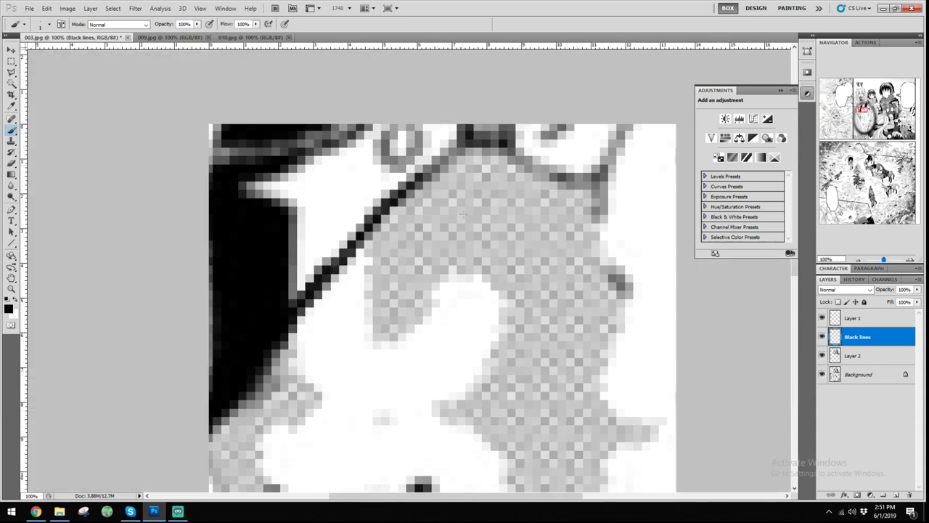
{"action": "scroll", "coordinate": [419, 305], "scroll_direction": "up", "scroll_amount": 12}
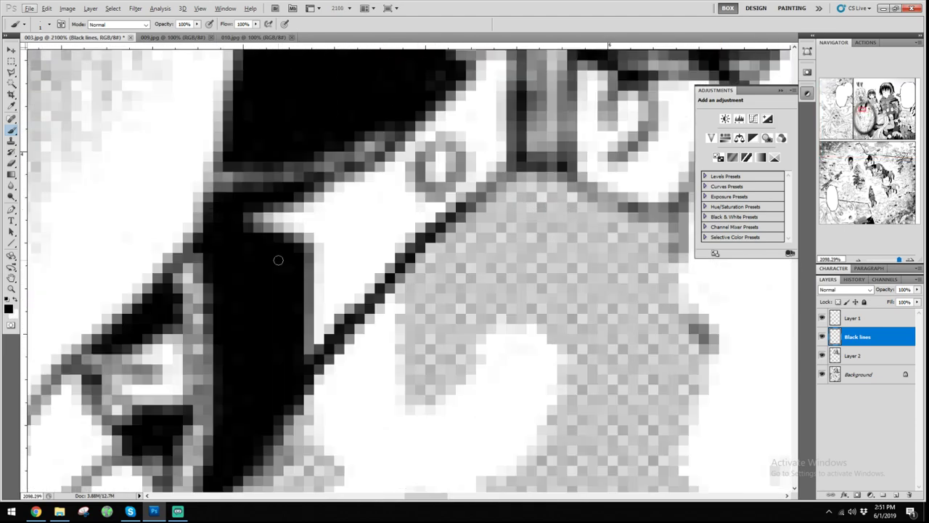
Trim the edge of the redrawn diagonal line with a 2 px eraser, and return to the Brush tool
{"action": "key", "text": "d"}
{"action": "left_click", "coordinate": [418, 3]}
{"action": "left_click", "coordinate": [11, 163]}
{"action": "key", "text": "bracketleft"}
{"action": "key", "text": "bracketleft"}
{"action": "key", "text": "bracketleft"}
{"action": "key", "text": "bracketleft"}
{"action": "key", "text": "bracketleft"}
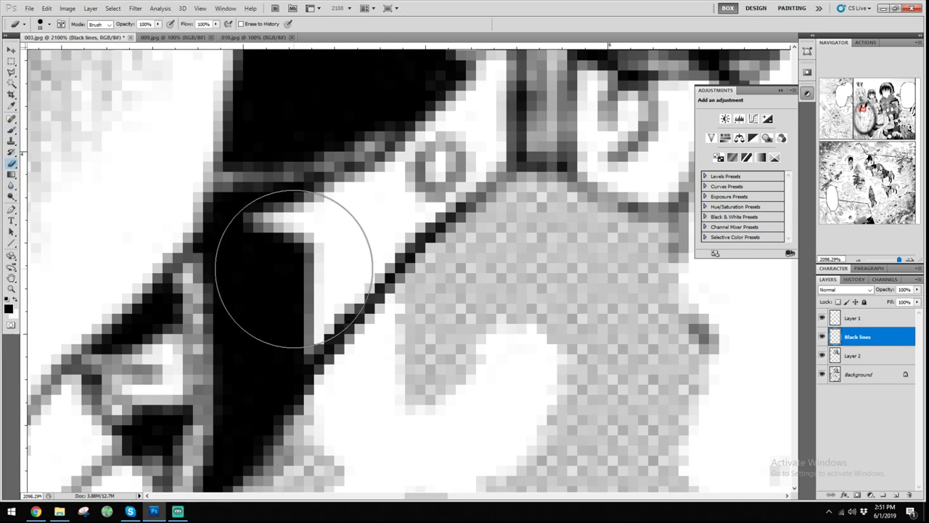
{"action": "left_click_drag", "start_coordinate": [344, 299], "coordinate": [314, 341]}
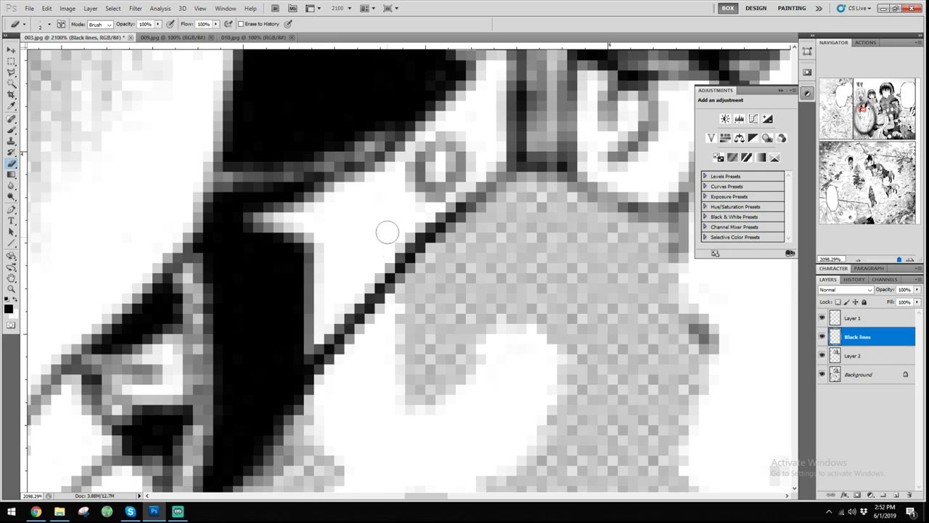
{"action": "key", "text": "ctrl+1"}
{"action": "left_click", "coordinate": [11, 130]}
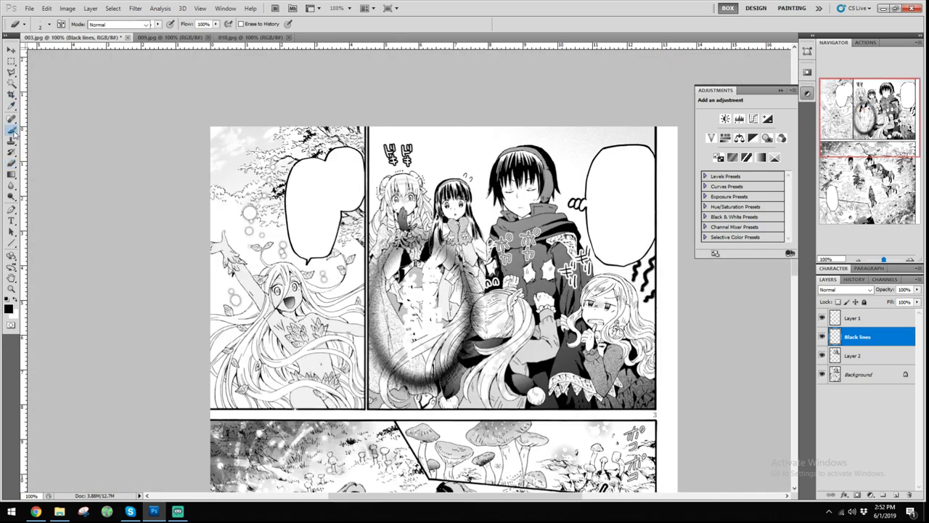
Try to bridge the gap in the lowest hair strand line with a black stroke on the Black lines layer
{"action": "scroll", "coordinate": [428, 302], "scroll_direction": "down", "scroll_amount": 5}
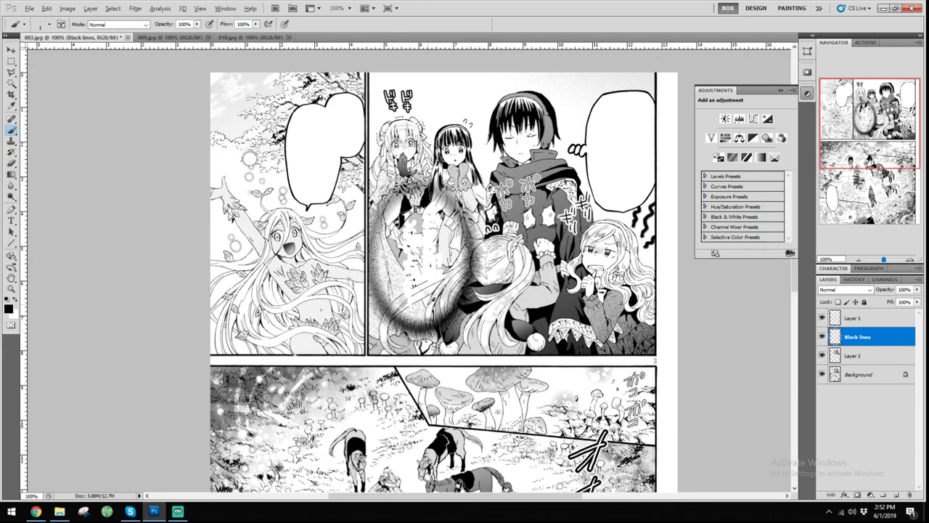
{"action": "scroll", "coordinate": [417, 307], "scroll_direction": "up", "scroll_amount": 10}
{"action": "left_click_drag", "start_coordinate": [494, 186], "coordinate": [440, 201]}
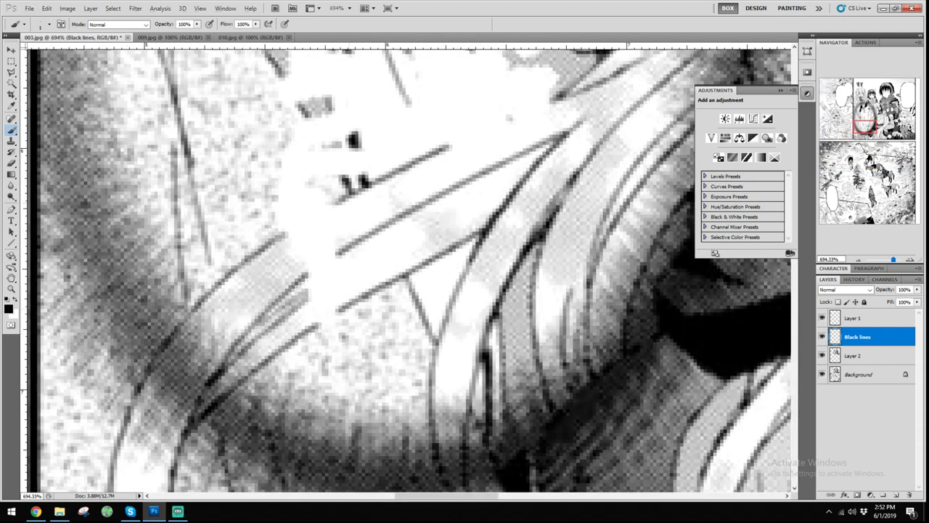
{"action": "scroll", "coordinate": [317, 320], "scroll_direction": "down", "scroll_amount": 1}
{"action": "scroll", "coordinate": [332, 283], "scroll_direction": "up", "scroll_amount": 3}
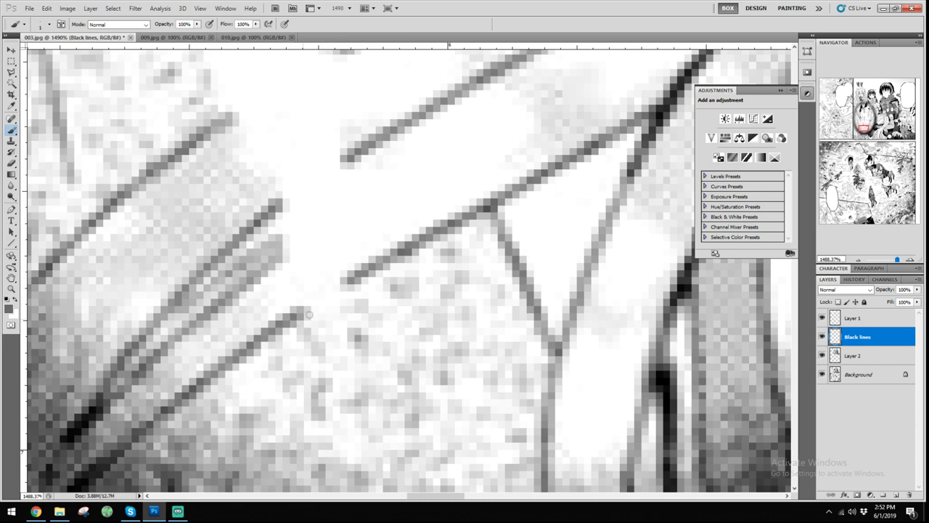
{"action": "key", "text": "d"}
{"action": "mouse_move", "coordinate": [281, 324]}
{"action": "left_mouse_down"}
{"action": "mouse_move", "coordinate": [418, 241]}
{"action": "mouse_move", "coordinate": [428, 250]}
{"action": "left_mouse_up"}
{"action": "key", "text": "ctrl+1"}
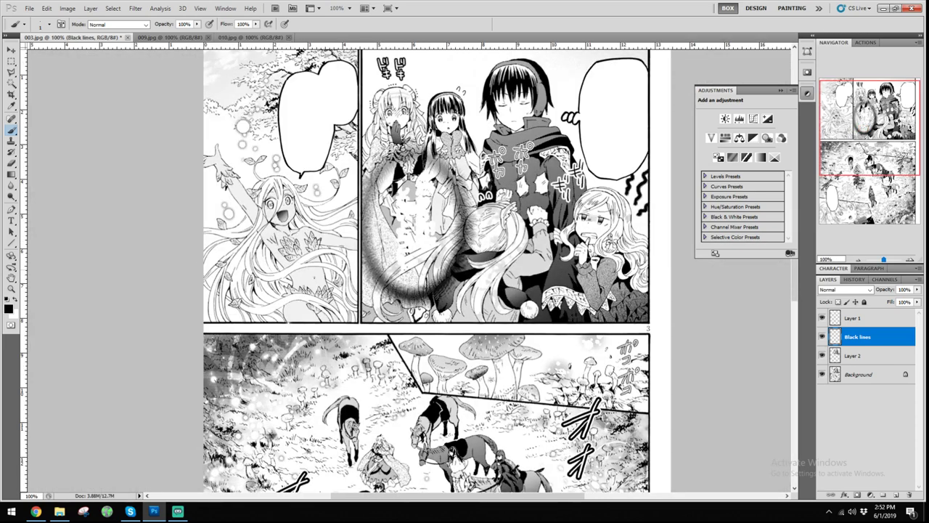
Sample the grey of the lowest hair strand line, draw a stroke joining its broken ends, and check it at 100%
{"action": "scroll", "coordinate": [419, 269], "scroll_direction": "up", "scroll_amount": 20}
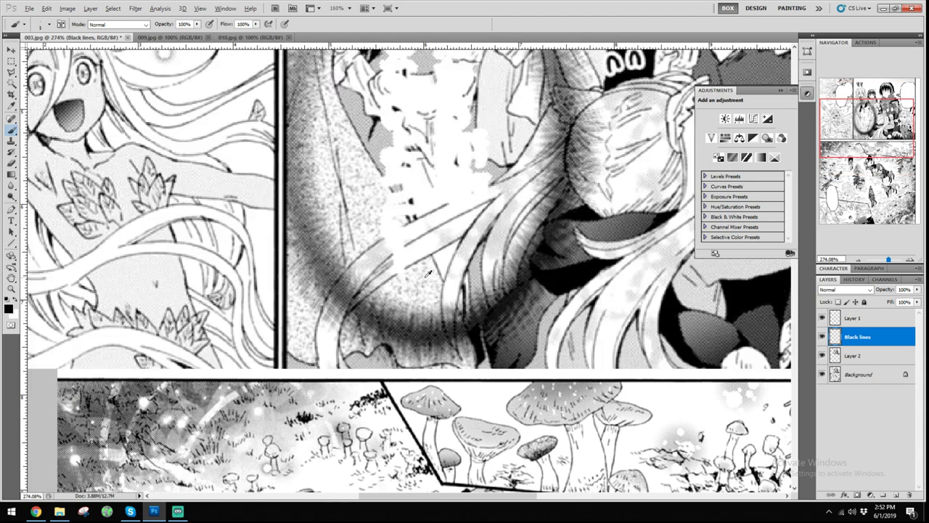
{"action": "scroll", "coordinate": [416, 227], "scroll_direction": "up", "scroll_amount": 2}
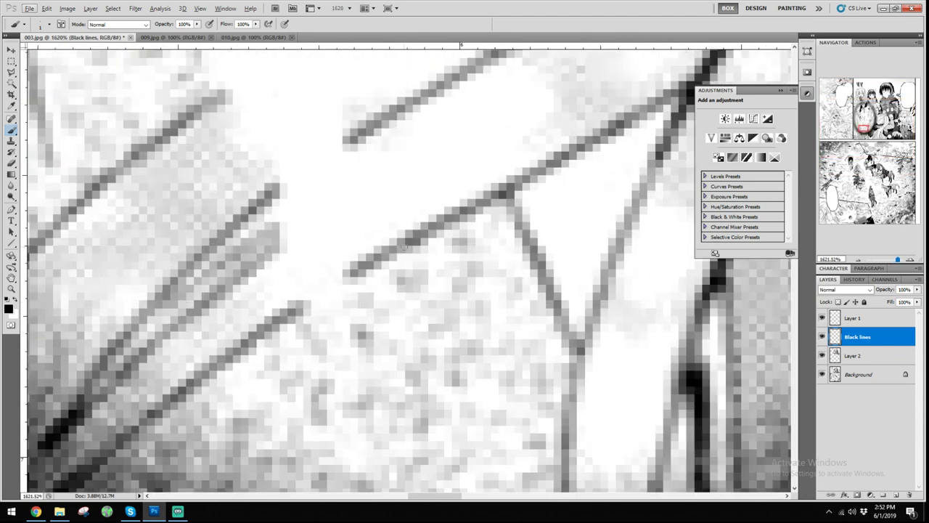
{"action": "left_click", "coordinate": [411, 236], "text": "alt"}
{"action": "left_click_drag", "start_coordinate": [348, 272], "coordinate": [292, 328]}
{"action": "key", "text": "ctrl+z"}
{"action": "left_click_drag", "start_coordinate": [315, 296], "coordinate": [346, 272]}
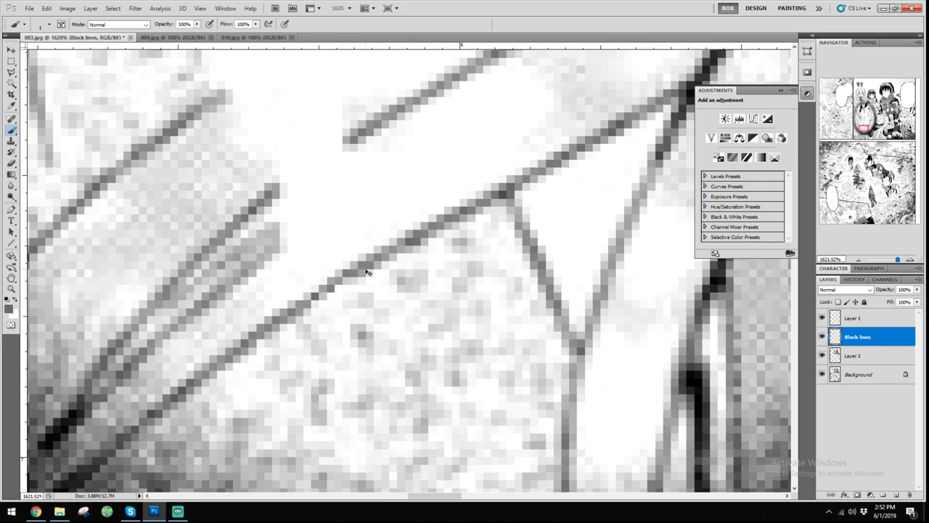
{"action": "key", "text": "ctrl+1"}
{"action": "scroll", "coordinate": [414, 272], "scroll_direction": "up", "scroll_amount": 3}
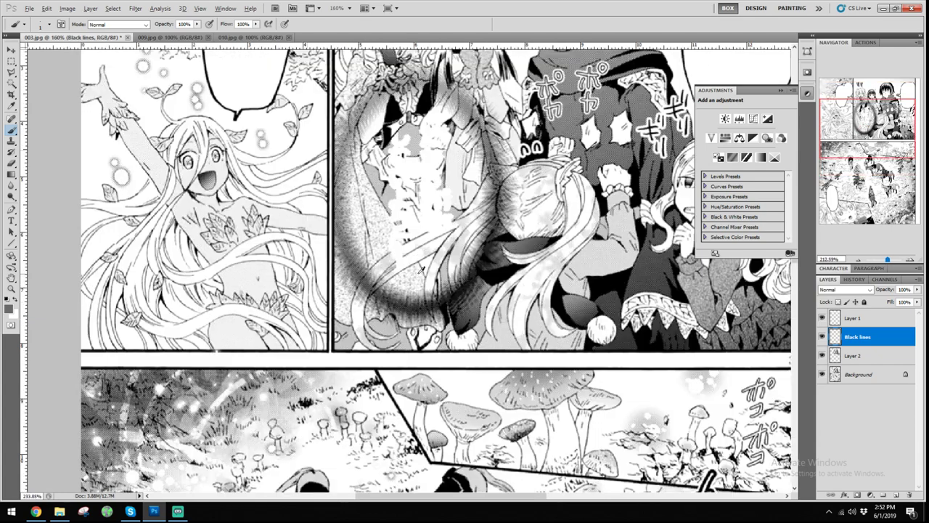
{"action": "key", "text": "ctrl+1"}
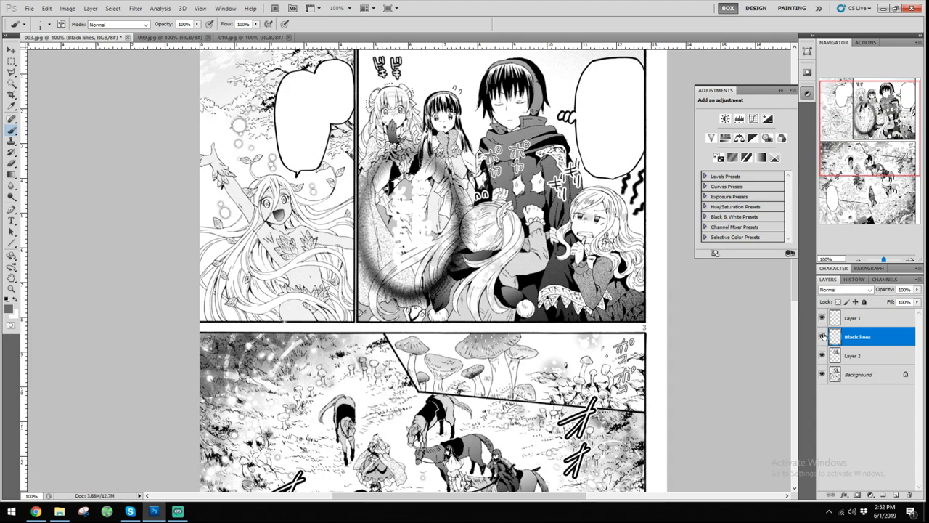
Join the broken ends of the next hair strand line above with a sampled grey stroke, undoing any stray strokes
{"action": "scroll", "coordinate": [407, 276], "scroll_direction": "up", "scroll_amount": 7}
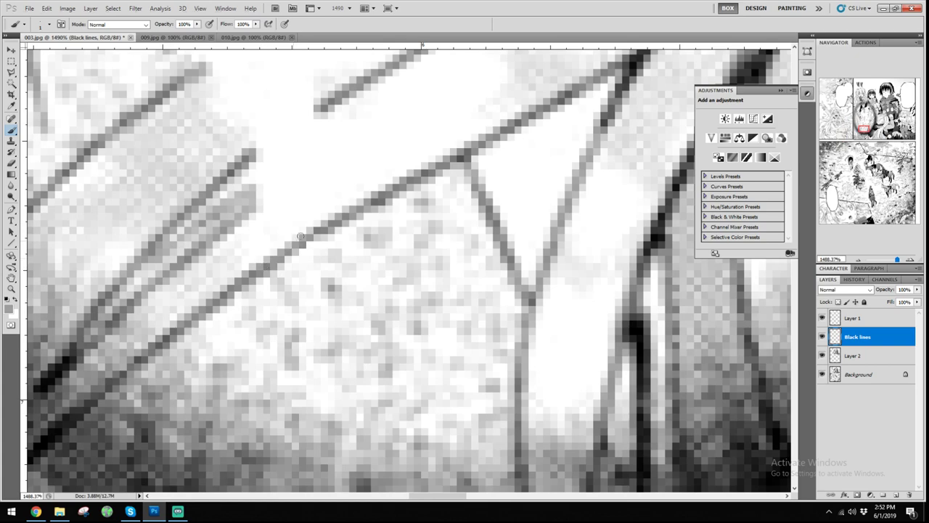
{"action": "key", "text": "d"}
{"action": "left_click_drag", "start_coordinate": [326, 138], "coordinate": [349, 279]}
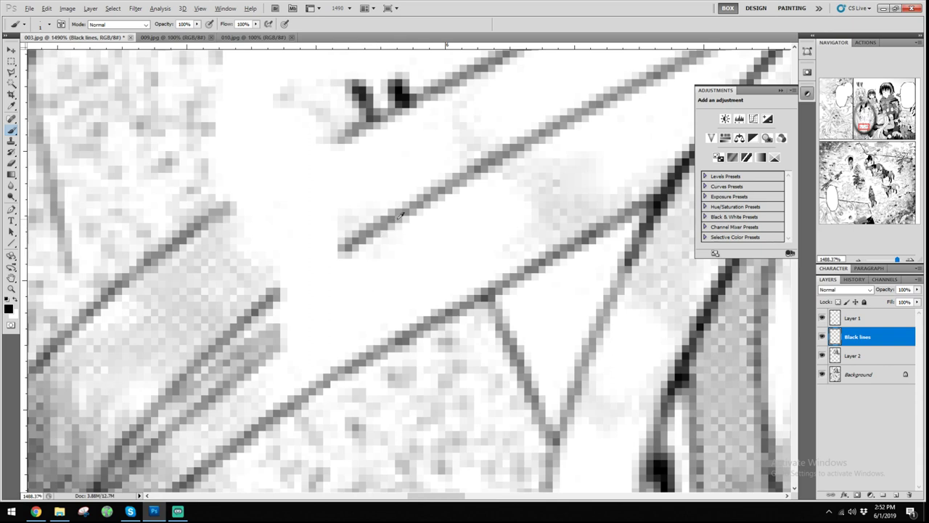
{"action": "left_click", "coordinate": [452, 308], "text": "alt"}
{"action": "mouse_move", "coordinate": [276, 290]}
{"action": "left_mouse_down"}
{"action": "mouse_move", "coordinate": [312, 270]}
{"action": "mouse_move", "coordinate": [263, 299]}
{"action": "left_mouse_up"}
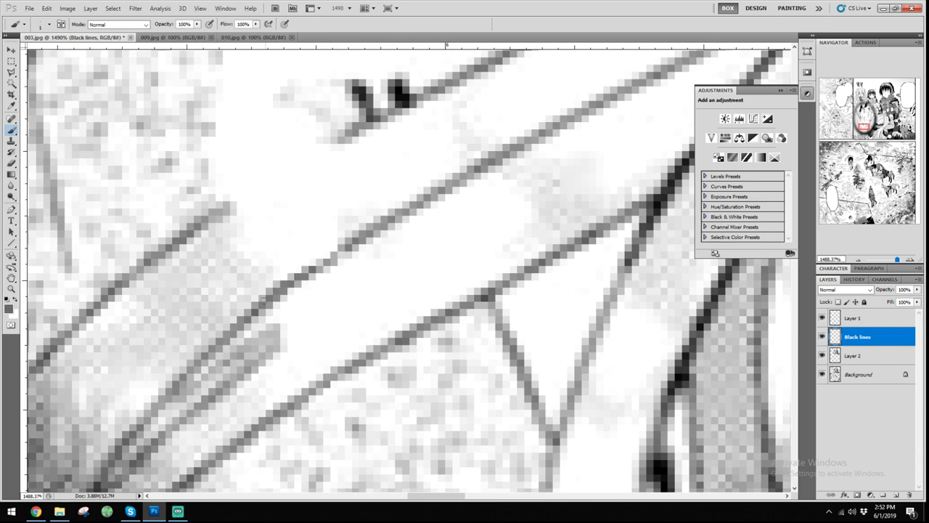
{"action": "key", "text": "ctrl+z"}
{"action": "left_click_drag", "start_coordinate": [338, 254], "coordinate": [261, 300]}
{"action": "left_click_drag", "start_coordinate": [212, 357], "coordinate": [262, 310]}
{"action": "key", "text": "ctrl+z"}
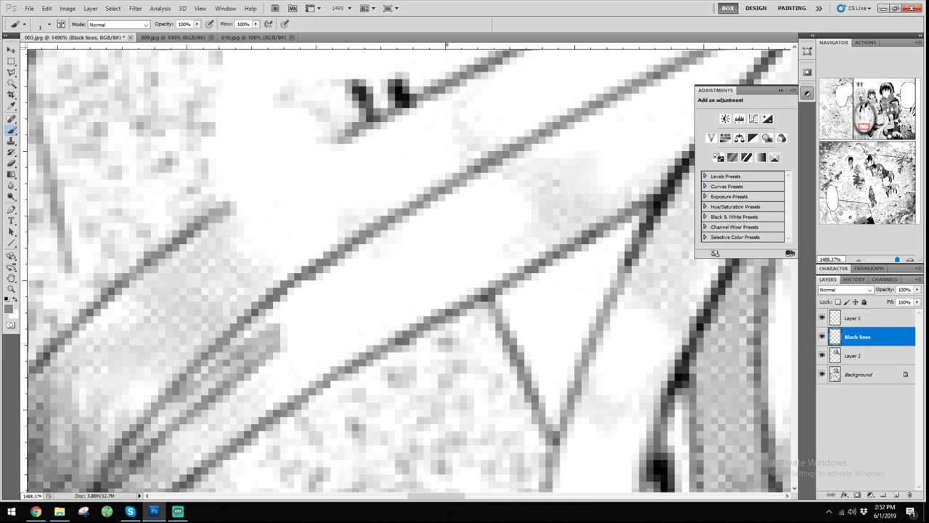
Draw another grey stroke over the joined hair strand line, compare it undone and redone, and check the page at 100%
{"action": "mouse_move", "coordinate": [221, 347]}
{"action": "left_mouse_down"}
{"action": "mouse_move", "coordinate": [273, 297]}
{"action": "mouse_move", "coordinate": [211, 344]}
{"action": "mouse_move", "coordinate": [230, 340]}
{"action": "mouse_move", "coordinate": [298, 280]}
{"action": "mouse_move", "coordinate": [328, 267]}
{"action": "left_mouse_up"}
{"action": "key", "text": "ctrl+z"}
{"action": "key", "text": "ctrl+z"}
{"action": "key", "text": "ctrl+1"}
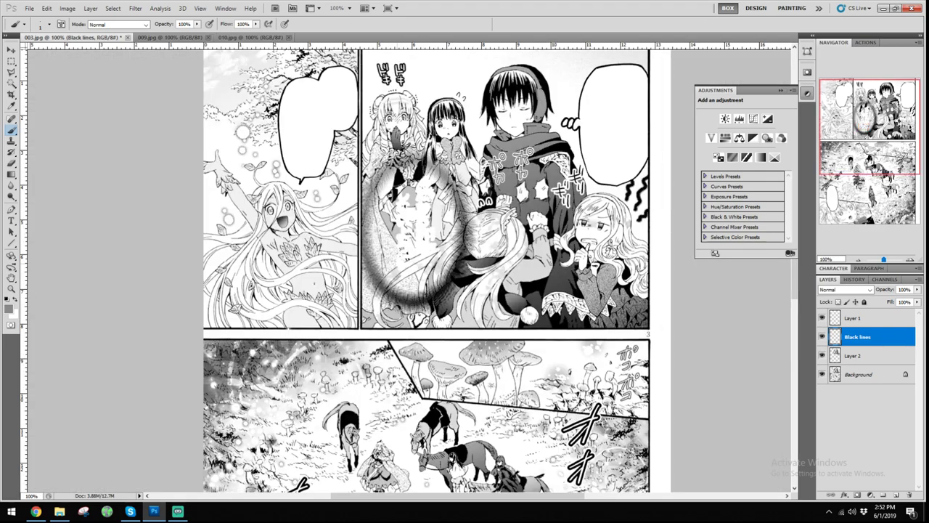
{"action": "scroll", "coordinate": [407, 269], "scroll_direction": "up", "scroll_amount": 16}
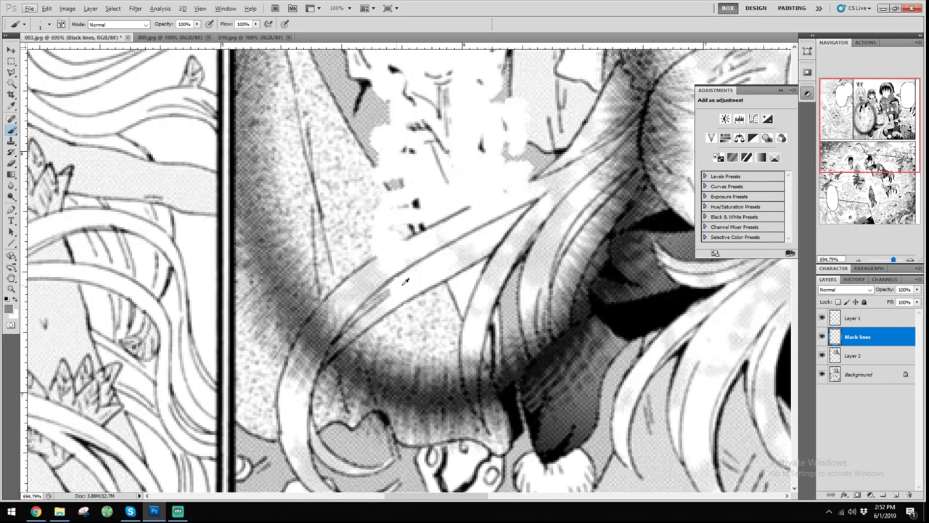
Try to trim the edge of the rejoined hair strand line with the eraser
{"action": "key", "text": "]"}
{"action": "key", "text": "e"}
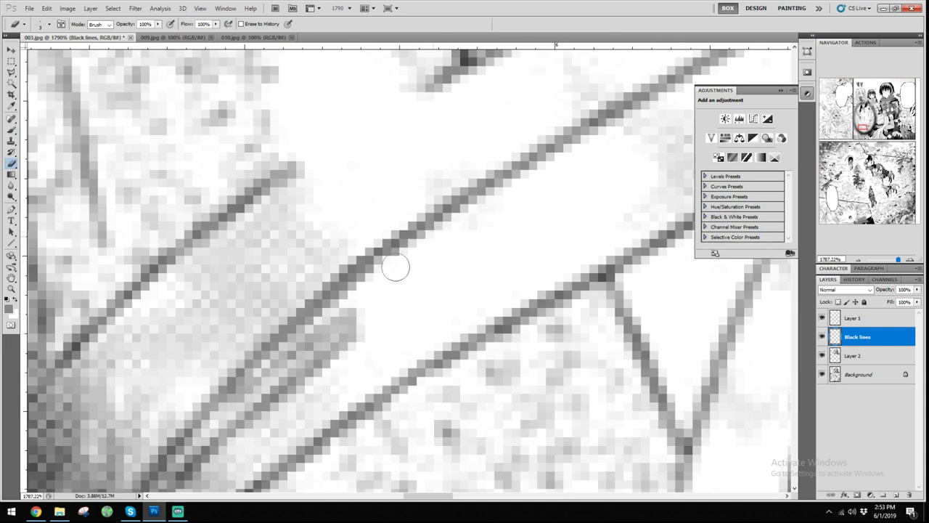
{"action": "mouse_move", "coordinate": [407, 257]}
{"action": "left_mouse_down"}
{"action": "mouse_move", "coordinate": [356, 257]}
{"action": "mouse_move", "coordinate": [426, 221]}
{"action": "left_mouse_up"}
{"action": "key", "text": "ctrl+z"}
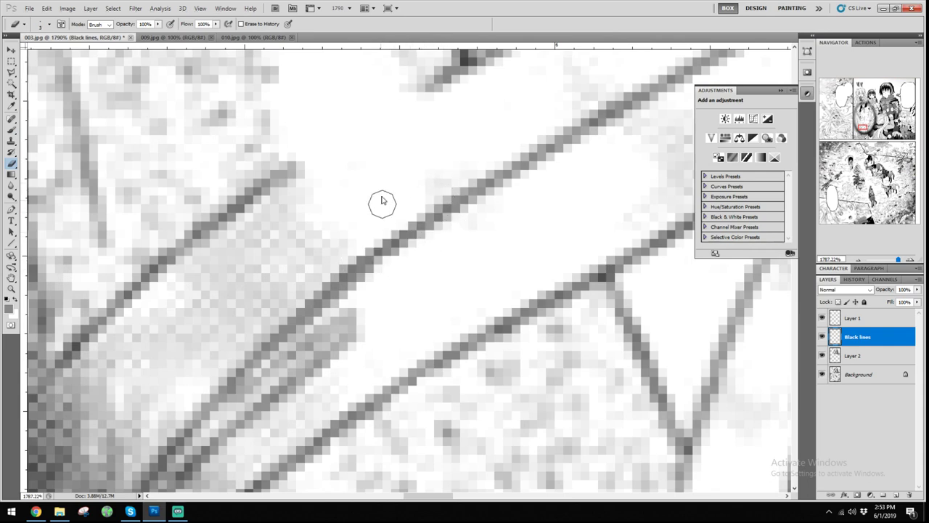
Set the eraser tip to 6 px with 22% hardness, undo the trial mark, and check the page at 100%
{"action": "right_click", "coordinate": [383, 188]}
{"action": "left_click", "coordinate": [416, 226]}
{"action": "left_click", "coordinate": [340, 168]}
{"action": "key", "text": "]"}
{"action": "key", "text": "]"}
{"action": "key", "text": "]"}
{"action": "key", "text": "]"}
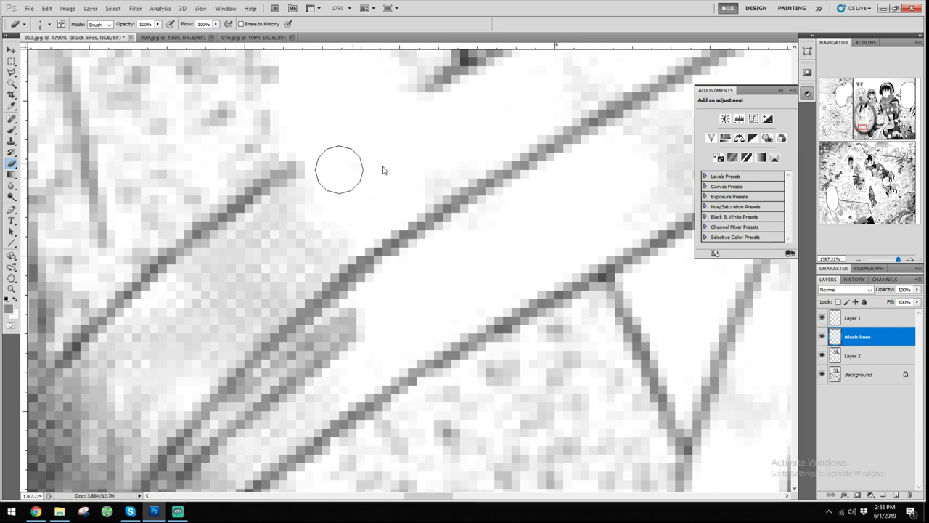
{"action": "key", "text": "["}
{"action": "key", "text": "ctrl+alt+z"}
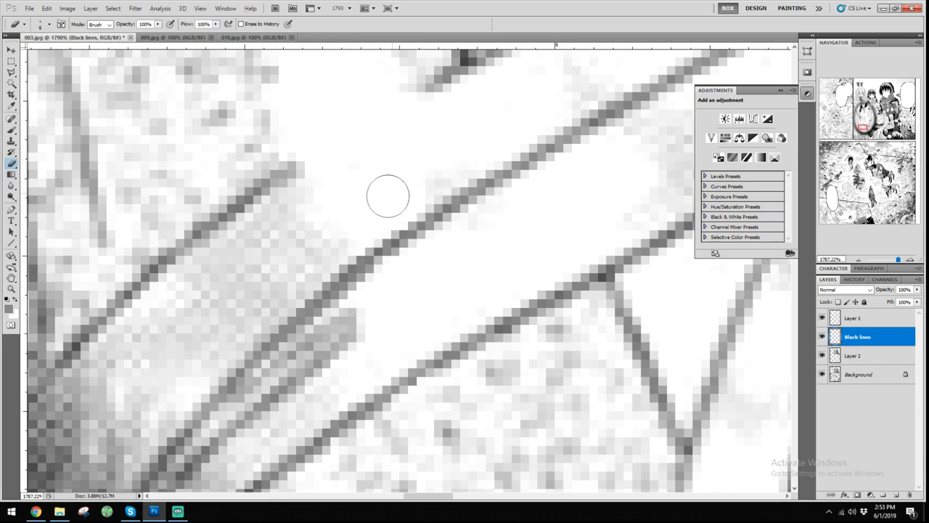
{"action": "right_click", "coordinate": [354, 191]}
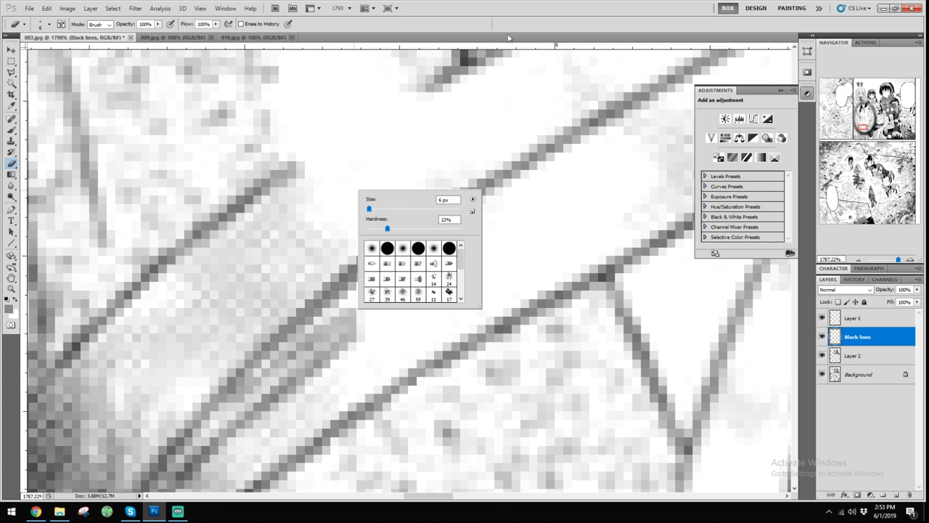
{"action": "left_click", "coordinate": [530, 12]}
{"action": "key", "text": "ctrl+1"}
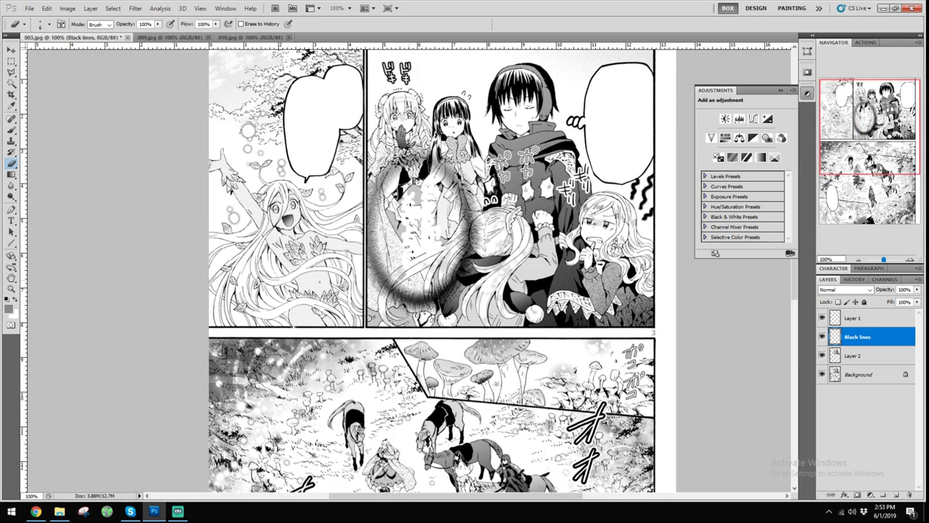
Trace the broken uppermost hair strand line with a curved Pen path, then show the list of paths and deselect the work path
{"action": "left_click", "coordinate": [11, 130]}
{"action": "mouse_move", "coordinate": [352, 257]}
{"action": "left_mouse_down"}
{"action": "mouse_move", "coordinate": [542, 240]}
{"action": "mouse_move", "coordinate": [323, 289]}
{"action": "mouse_move", "coordinate": [358, 253]}
{"action": "left_mouse_up"}
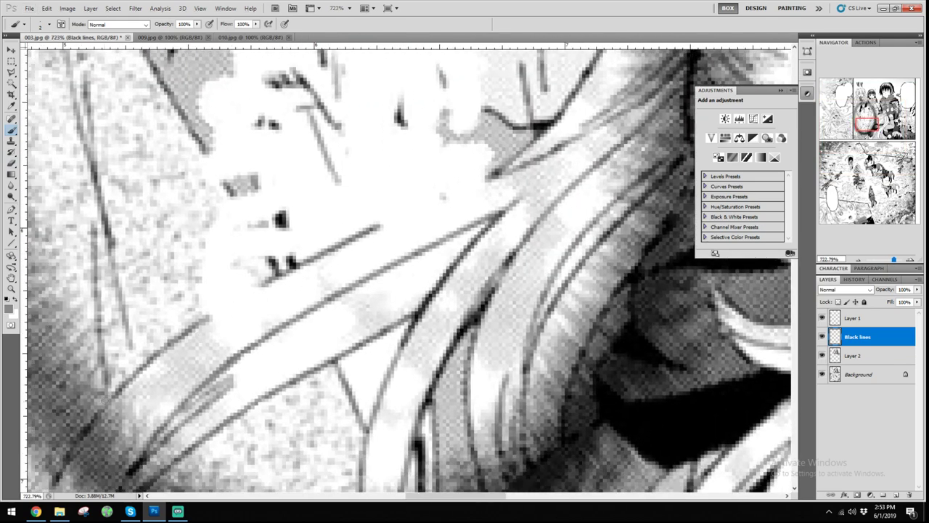
{"action": "left_click", "coordinate": [11, 210]}
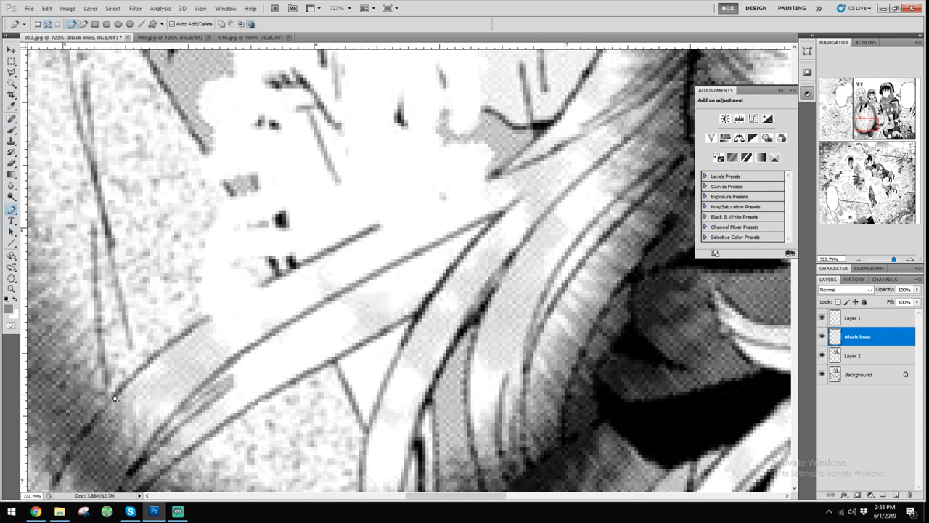
{"action": "left_click", "coordinate": [533, 166]}
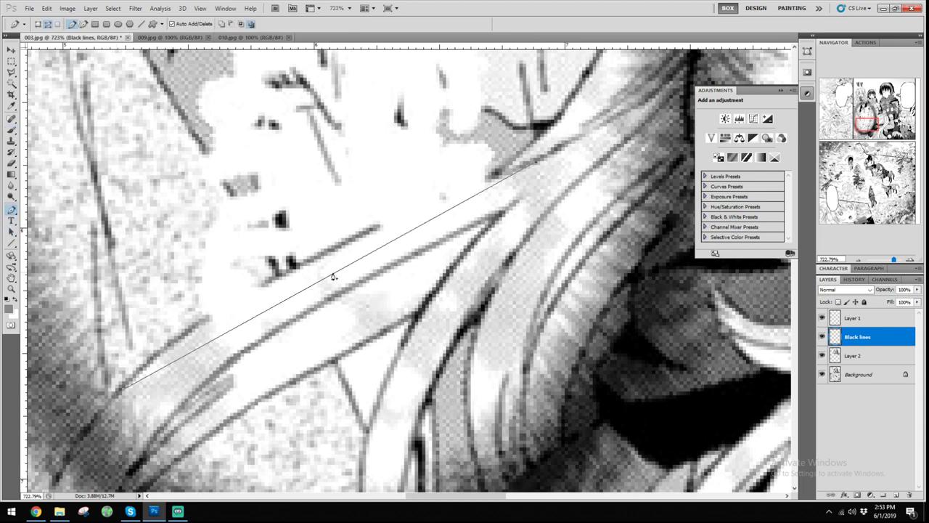
{"action": "left_click_drag", "start_coordinate": [317, 283], "coordinate": [305, 266]}
{"action": "left_click_drag", "start_coordinate": [194, 336], "coordinate": [188, 333]}
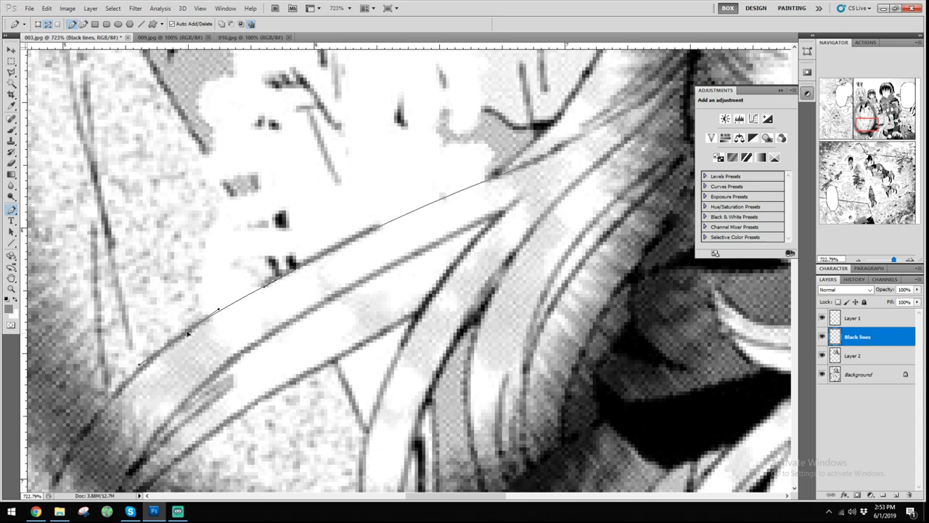
{"action": "left_click", "coordinate": [116, 395]}
{"action": "left_click", "coordinate": [189, 334], "text": "ctrl"}
{"action": "left_click", "coordinate": [807, 51]}
{"action": "left_click", "coordinate": [725, 111]}
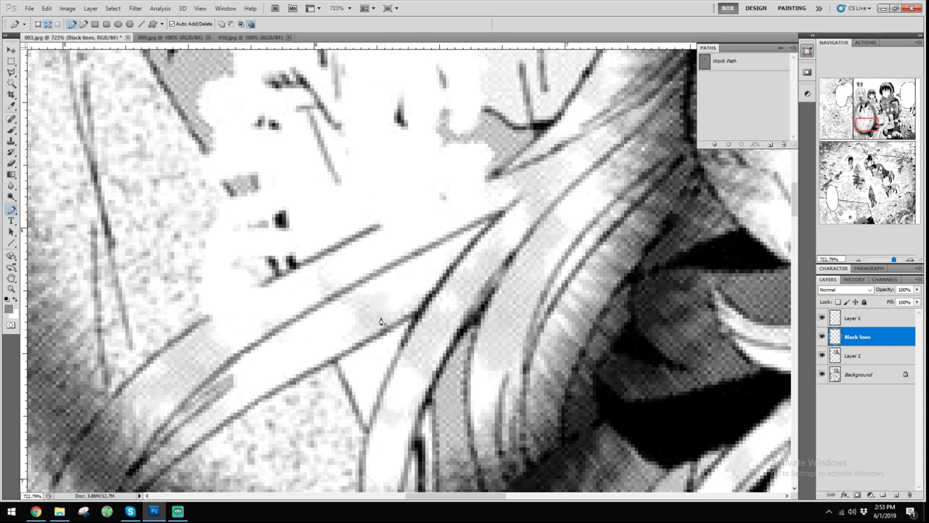
Draw a new Pen path along the uppermost hair strand line, adding and adjusting anchor points until it follows the curve
{"action": "left_click_drag", "start_coordinate": [222, 407], "coordinate": [284, 347]}
{"action": "left_click_drag", "start_coordinate": [341, 248], "coordinate": [335, 300]}
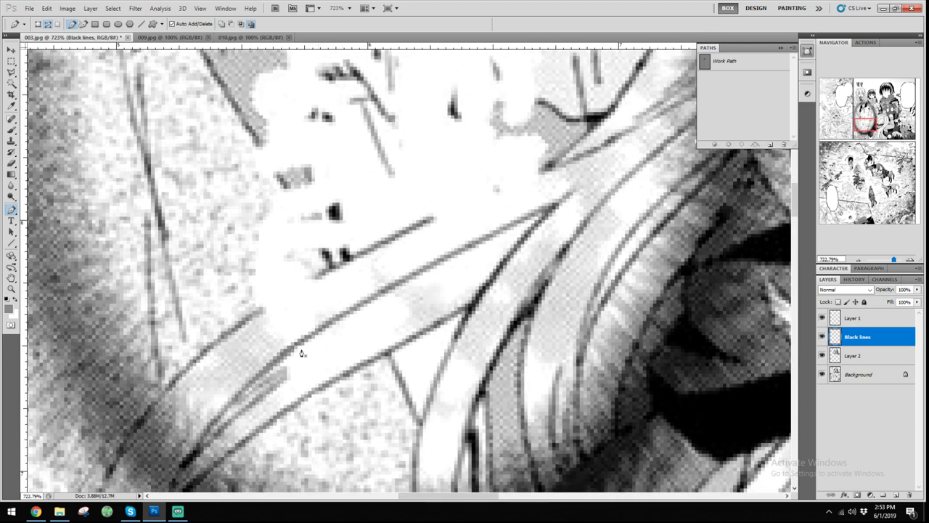
{"action": "left_click", "coordinate": [182, 375]}
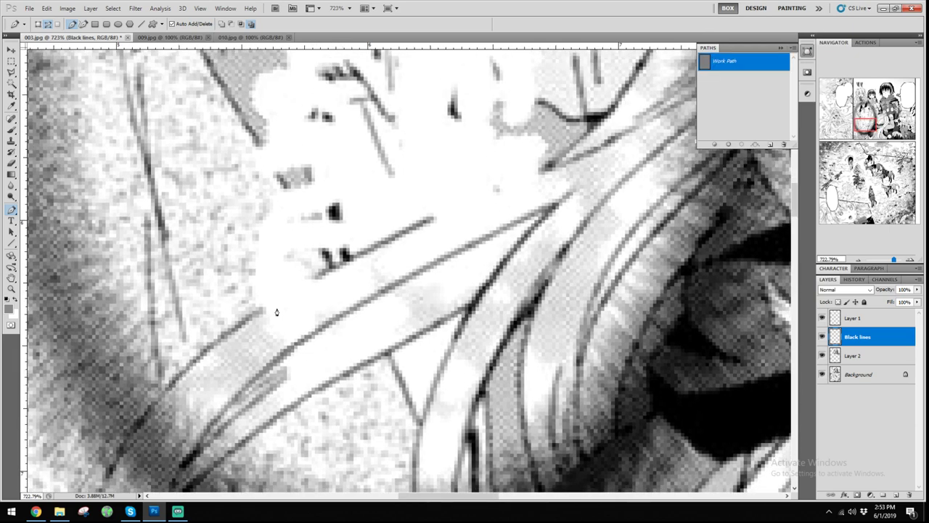
{"action": "left_click", "coordinate": [569, 164]}
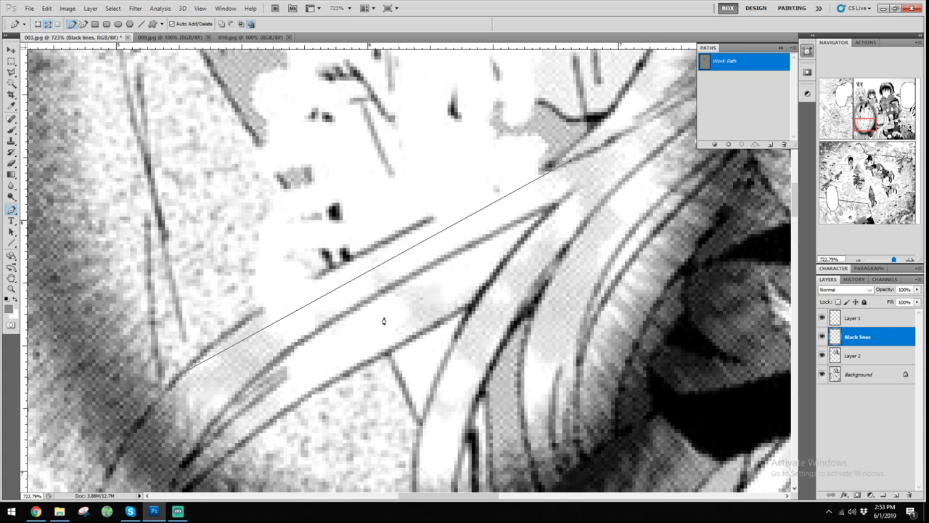
{"action": "left_click", "coordinate": [390, 259]}
{"action": "left_click_drag", "start_coordinate": [389, 260], "coordinate": [358, 259]}
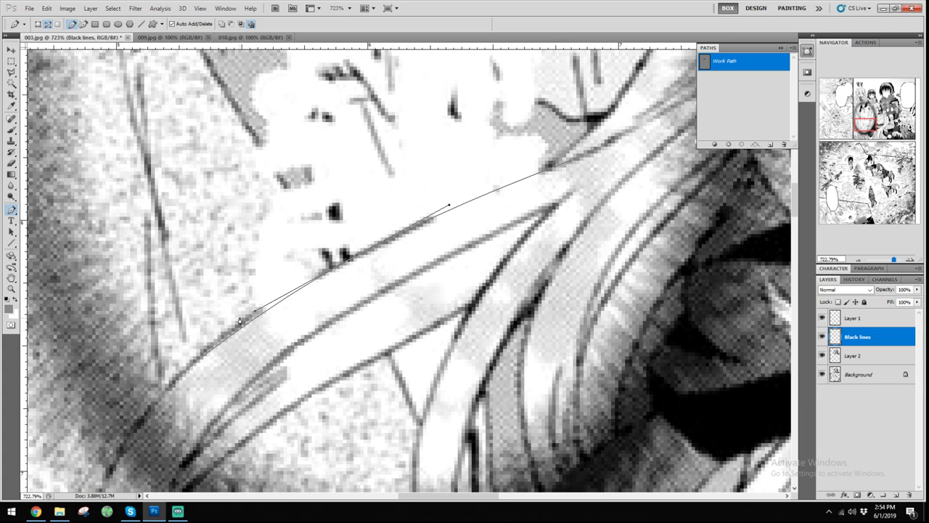
{"action": "left_click", "coordinate": [250, 322]}
{"action": "left_click_drag", "start_coordinate": [250, 322], "coordinate": [245, 321]}
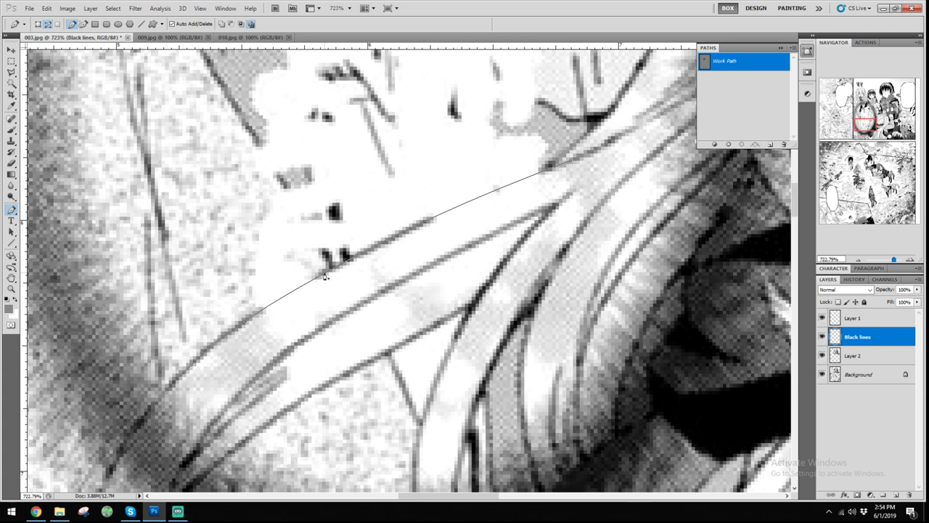
{"action": "left_click", "coordinate": [446, 217]}
Set the Brush tool to 1 px and sample the grey of the hair strand line below the path
{"action": "left_click", "coordinate": [11, 129]}
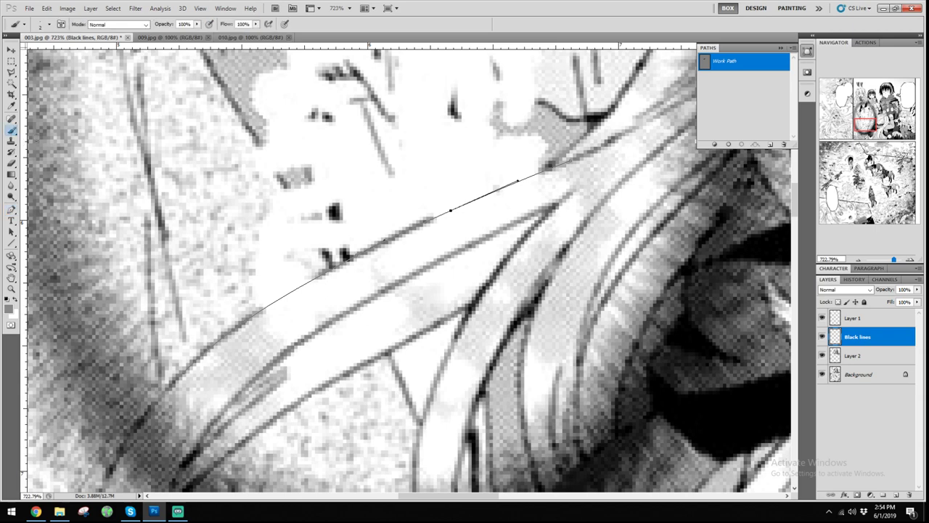
{"action": "right_click", "coordinate": [200, 216]}
{"action": "left_click", "coordinate": [299, 226]}
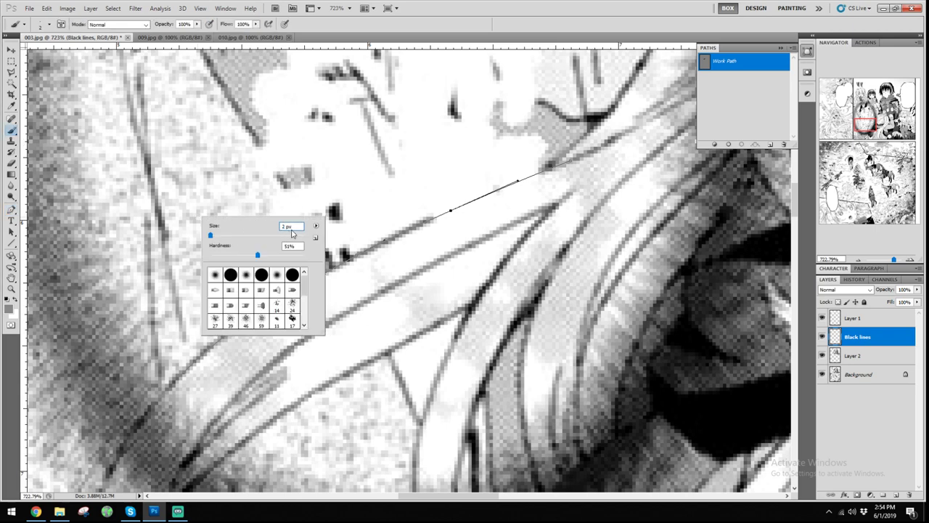
{"action": "key", "text": "Down"}
{"action": "left_click", "coordinate": [442, 15]}
{"action": "left_click", "coordinate": [475, 243], "text": "alt"}
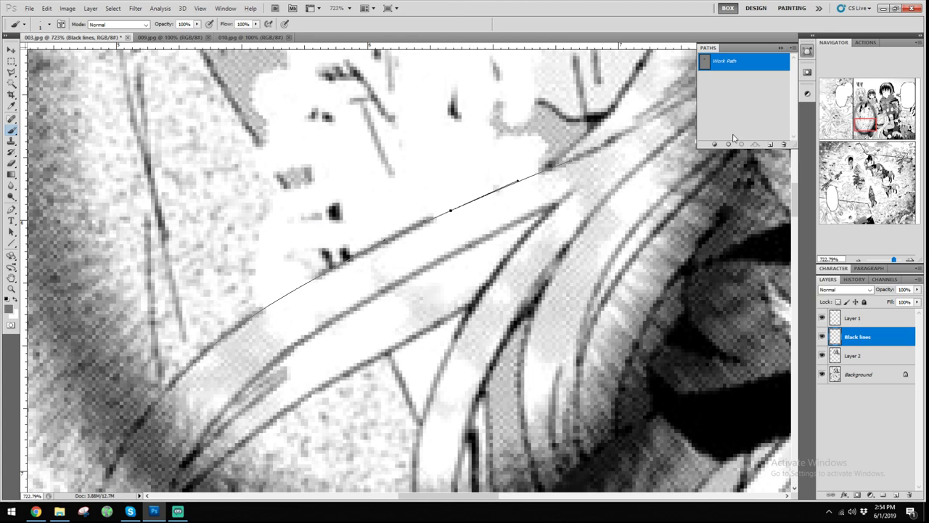
Compare the artwork with the work path hidden and shown, and try loading the path as a selection
{"action": "left_click", "coordinate": [748, 100]}
{"action": "left_click", "coordinate": [732, 63]}
{"action": "left_click", "coordinate": [735, 101]}
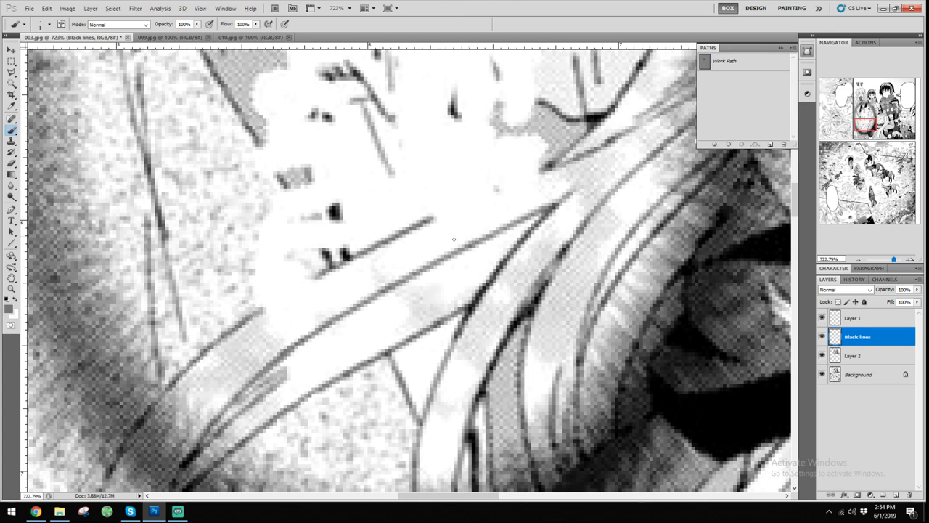
{"action": "left_click", "coordinate": [732, 65]}
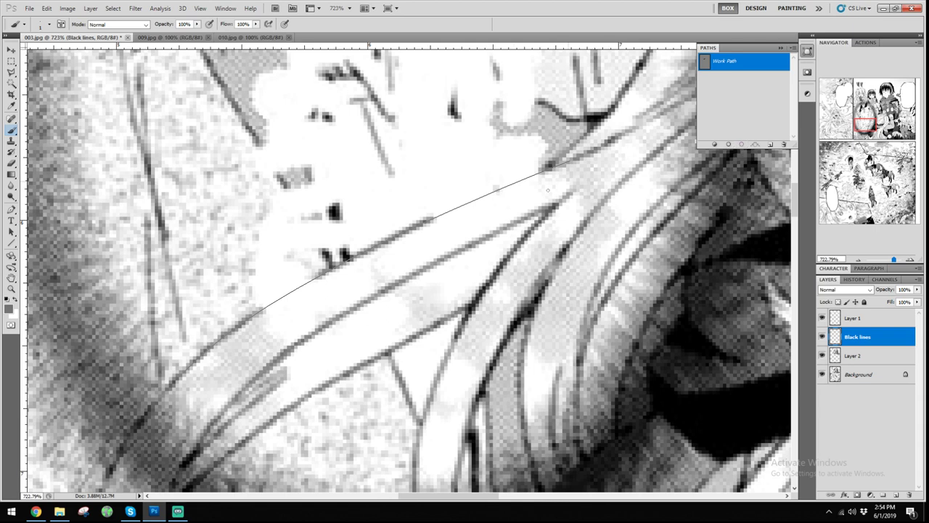
{"action": "left_click", "coordinate": [741, 145]}
{"action": "key", "text": "ctrl+z"}
Stroke the work path with the 1 px, 52% hardness brush on the Black lines layer, and check the redrawn line at 100%
{"action": "right_click", "coordinate": [310, 199]}
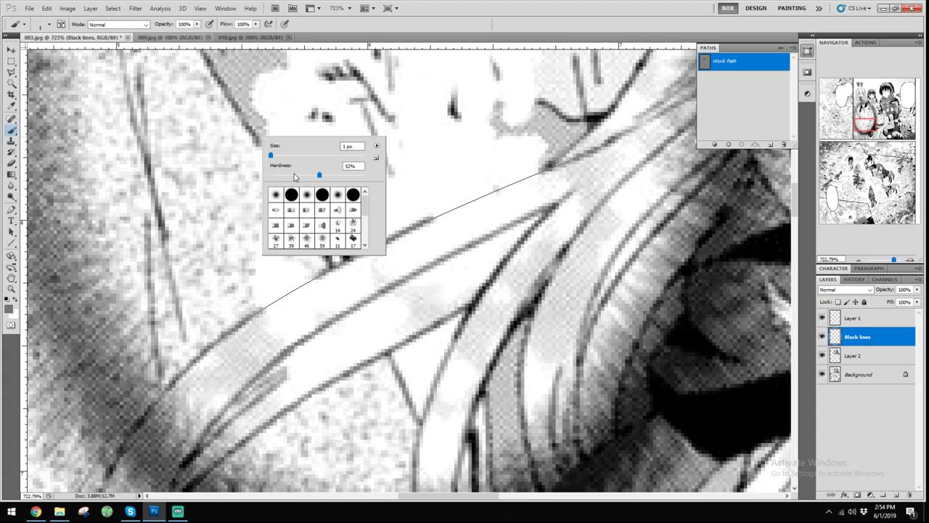
{"action": "left_click", "coordinate": [445, 2]}
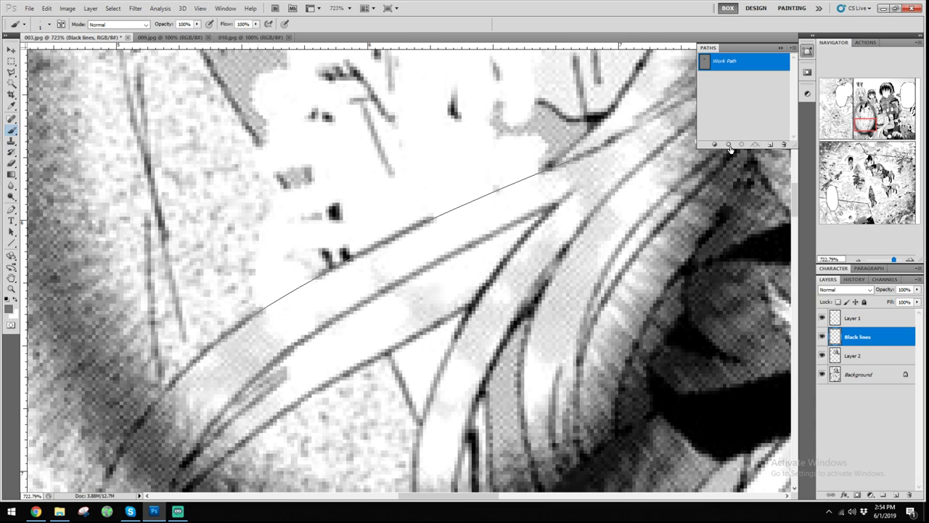
{"action": "left_click", "coordinate": [729, 146]}
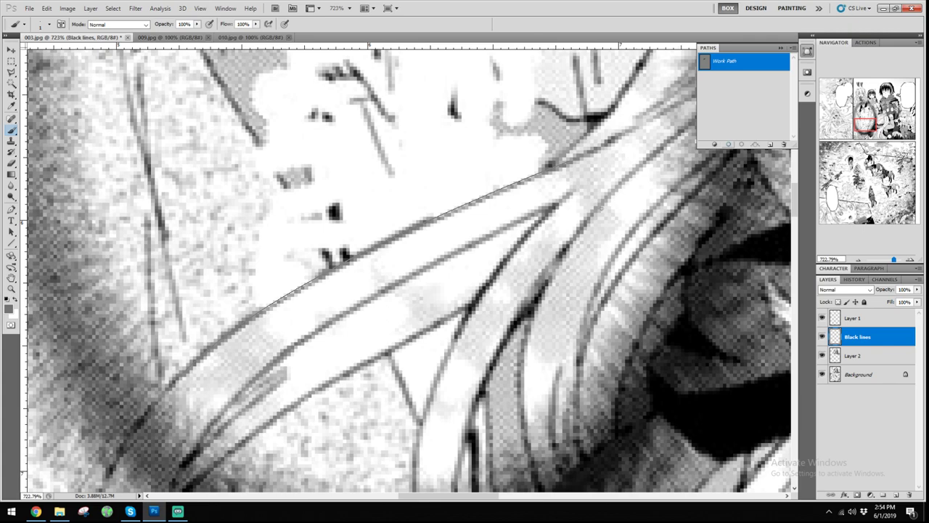
{"action": "left_click", "coordinate": [764, 110]}
{"action": "key", "text": "ctrl+1"}
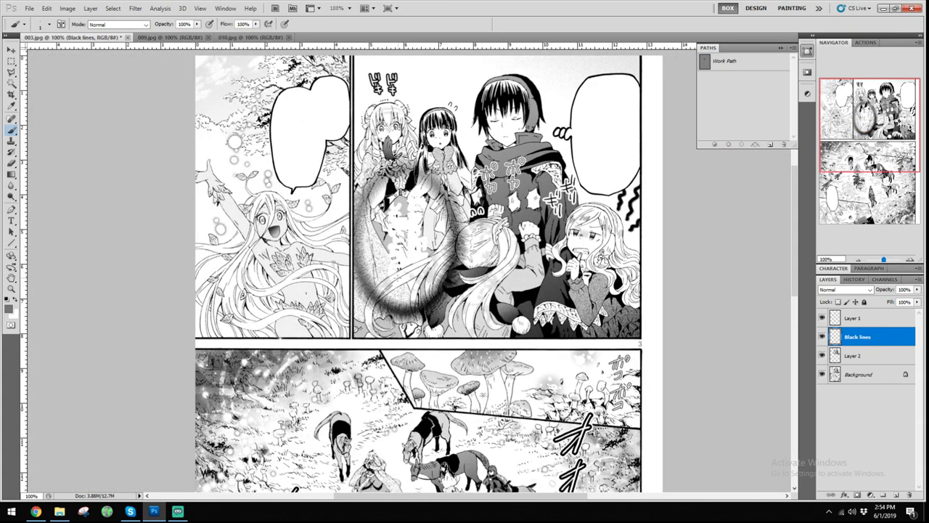
{"action": "scroll", "coordinate": [387, 283], "scroll_direction": "up", "scroll_amount": 20}
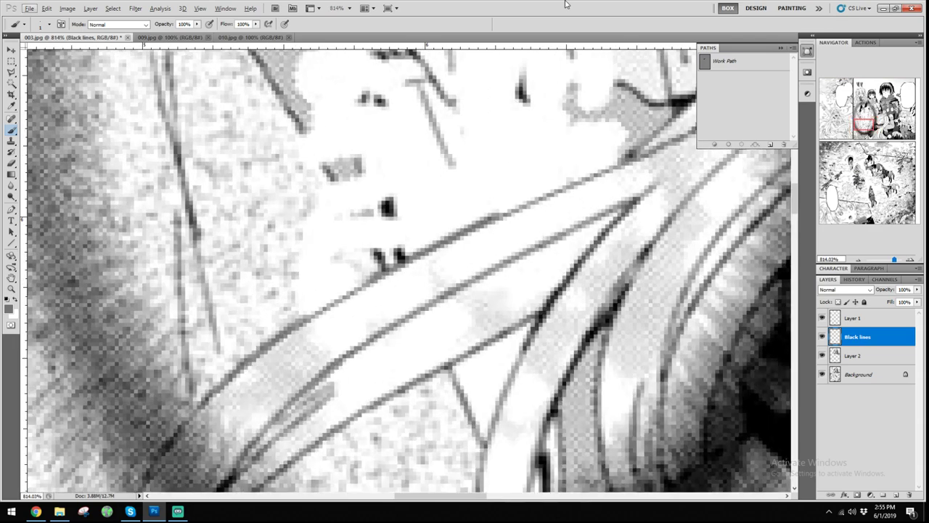
{"action": "scroll", "coordinate": [355, 277], "scroll_direction": "down", "scroll_amount": 1}
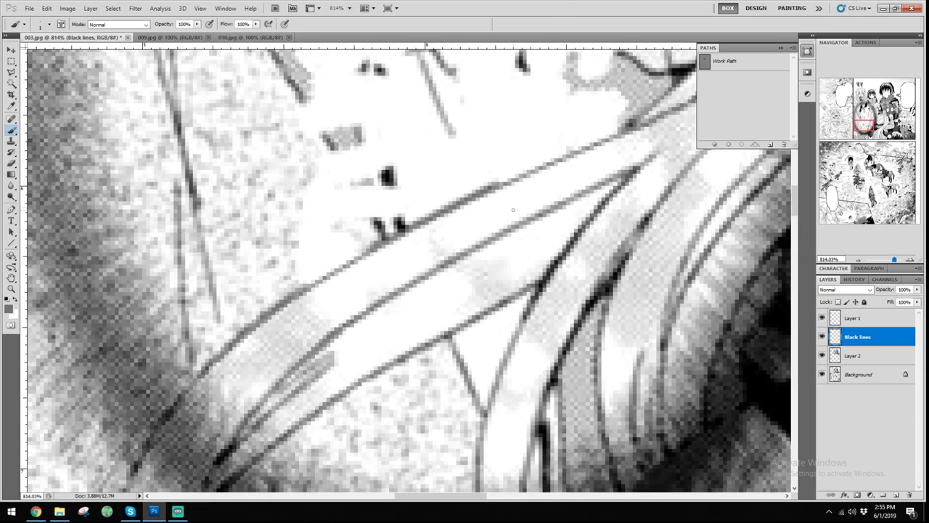
Stroke the same work path a second time to darken the redrawn strand line, and deselect the path
{"action": "left_click", "coordinate": [726, 63]}
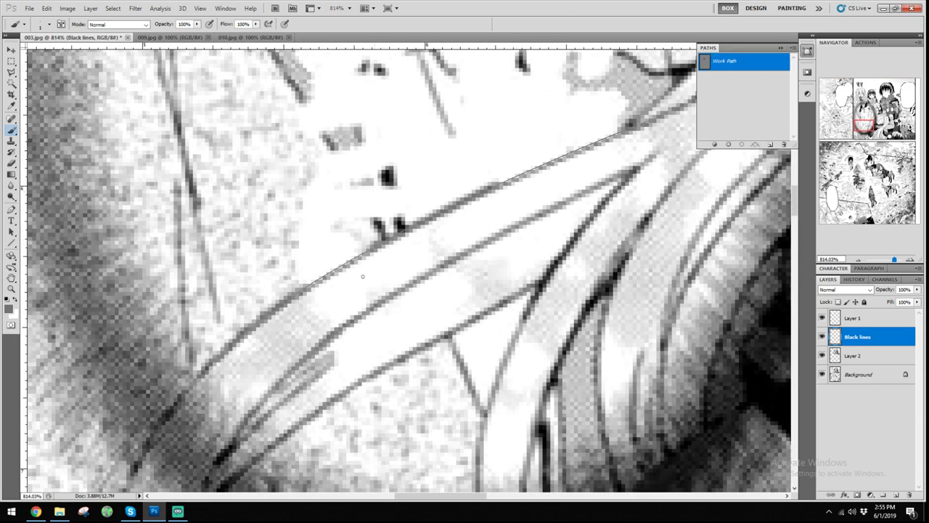
{"action": "left_click", "coordinate": [728, 145]}
{"action": "left_click", "coordinate": [748, 116]}
Switch to the Eraser and compare the artwork with the Black lines layer hidden and shown
{"action": "key", "text": "e"}
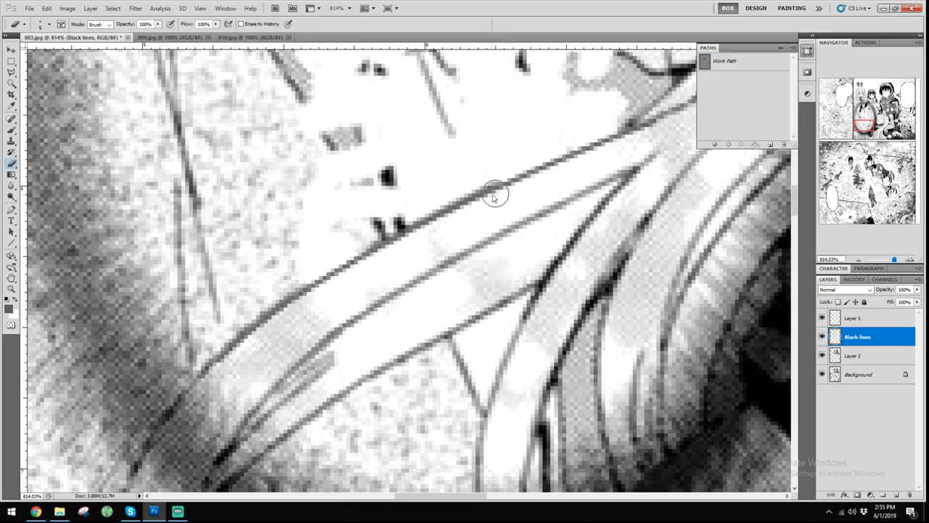
{"action": "left_click", "coordinate": [822, 336]}
{"action": "left_click", "coordinate": [822, 336]}
{"action": "left_click", "coordinate": [821, 336]}
{"action": "left_click", "coordinate": [821, 336]}
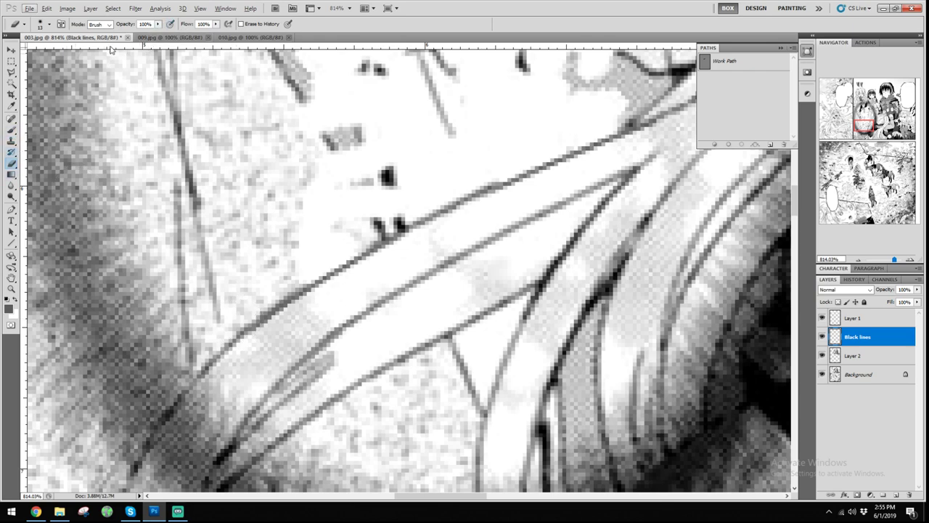
Lower the eraser opacity to 15%, lightly fade the redrawn uppermost strand line along its length, and check it at 100%
{"action": "left_click_drag", "start_coordinate": [125, 26], "coordinate": [100, 28]}
{"action": "left_click_drag", "start_coordinate": [337, 154], "coordinate": [255, 215]}
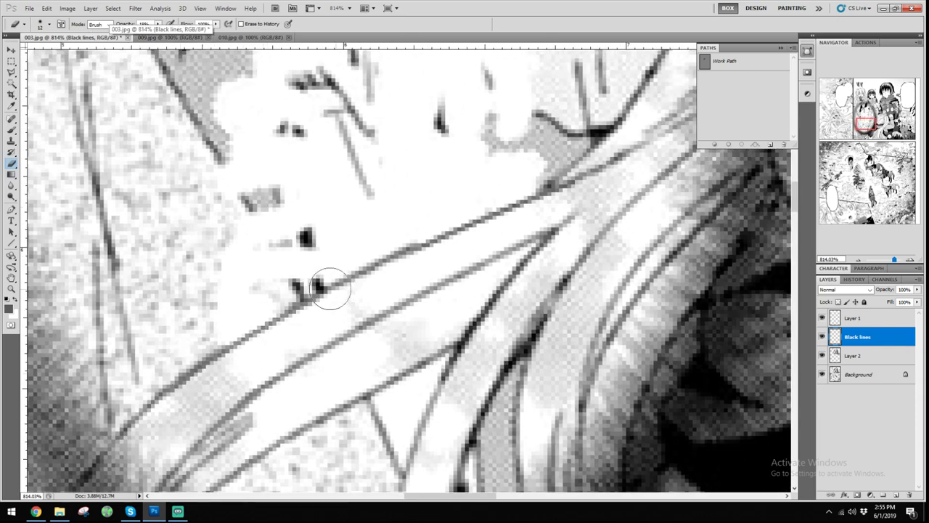
{"action": "mouse_move", "coordinate": [331, 289]}
{"action": "left_mouse_down"}
{"action": "mouse_move", "coordinate": [355, 266]}
{"action": "mouse_move", "coordinate": [589, 184]}
{"action": "left_mouse_up"}
{"action": "key", "text": "ctrl+1"}
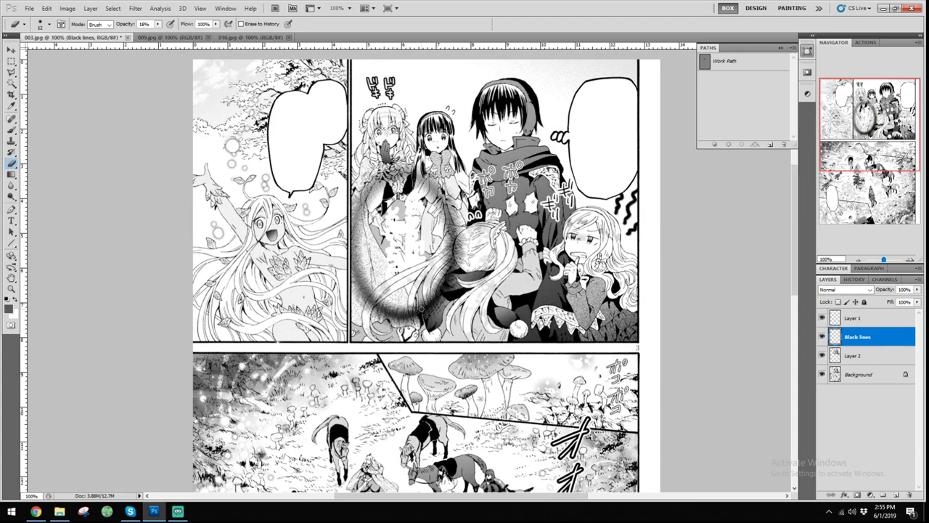
{"action": "scroll", "coordinate": [403, 293], "scroll_direction": "up", "scroll_amount": 20}
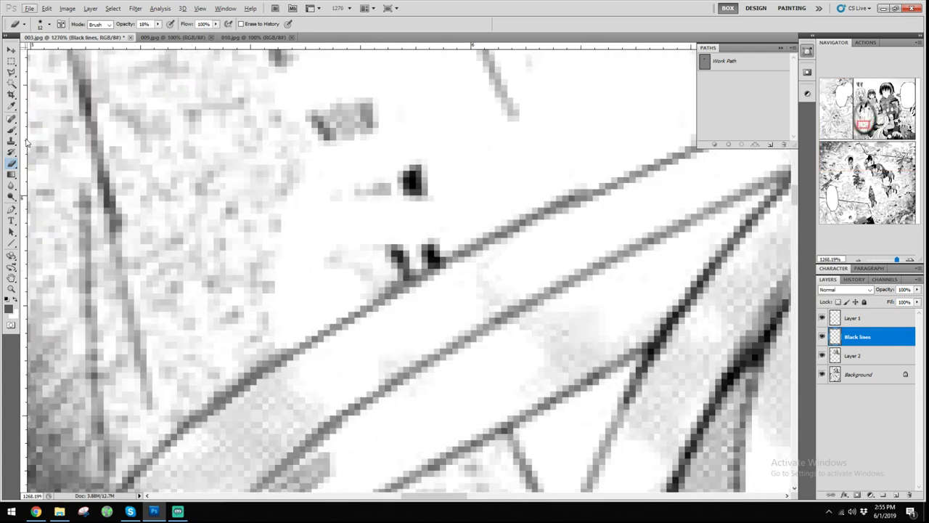
Switch to the Brush, sample the line's grey and thicken the redrawn uppermost strand line, then check it at 100%
{"action": "left_click", "coordinate": [11, 130]}
{"action": "scroll", "coordinate": [289, 272], "scroll_direction": "down", "scroll_amount": 2}
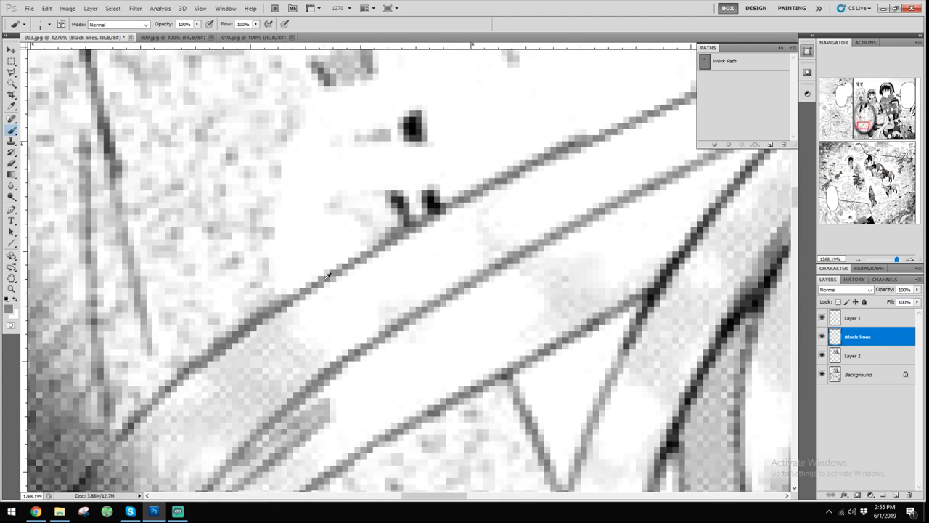
{"action": "mouse_move", "coordinate": [348, 262]}
{"action": "left_mouse_down"}
{"action": "mouse_move", "coordinate": [255, 302]}
{"action": "mouse_move", "coordinate": [321, 277]}
{"action": "mouse_move", "coordinate": [274, 304]}
{"action": "mouse_move", "coordinate": [364, 249]}
{"action": "left_mouse_up"}
{"action": "key", "text": "ctrl+z"}
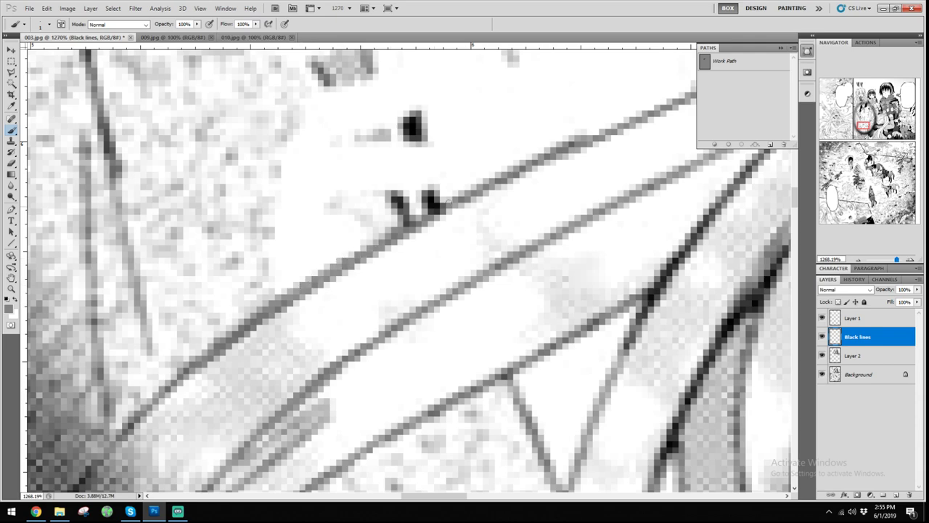
{"action": "left_click_drag", "start_coordinate": [448, 202], "coordinate": [364, 274]}
{"action": "mouse_move", "coordinate": [513, 204]}
{"action": "left_mouse_down"}
{"action": "mouse_move", "coordinate": [371, 272]}
{"action": "mouse_move", "coordinate": [579, 182]}
{"action": "left_mouse_up"}
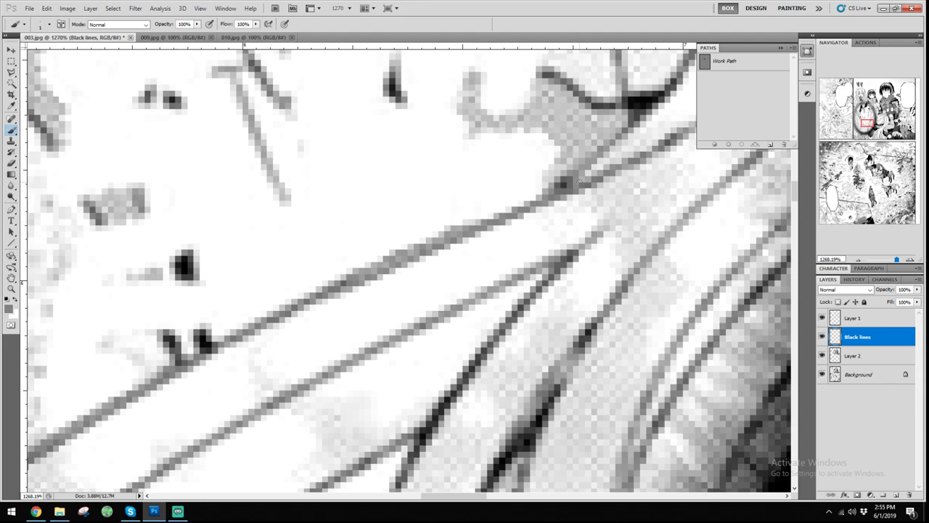
{"action": "key", "text": "ctrl+1"}
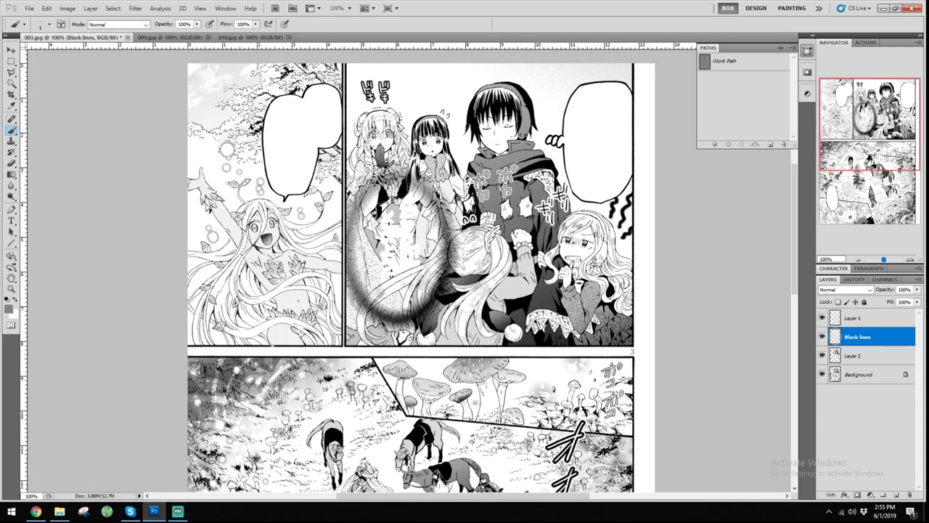
{"action": "left_click", "coordinate": [387, 294], "text": "ctrl"}
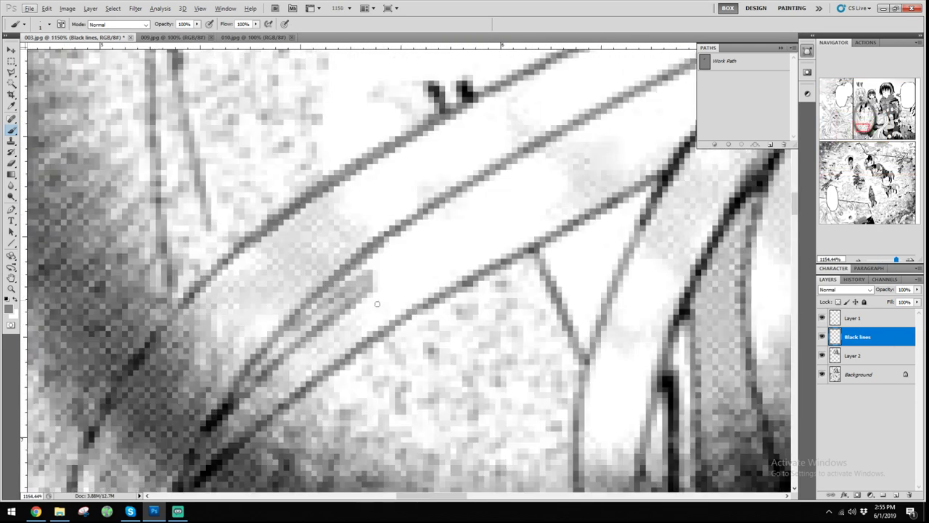
{"action": "left_click_drag", "start_coordinate": [336, 315], "coordinate": [398, 279]}
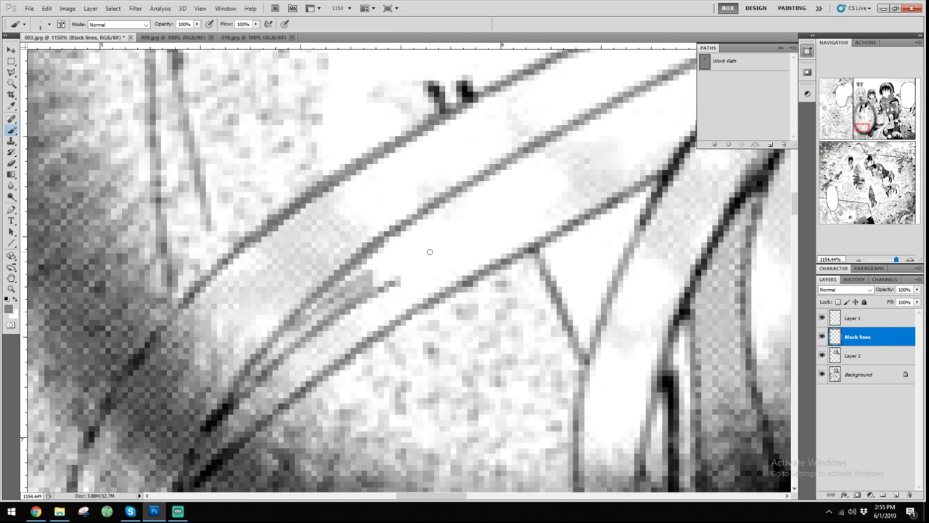
{"action": "key", "text": "ctrl+z"}
{"action": "left_click_drag", "start_coordinate": [331, 313], "coordinate": [431, 248]}
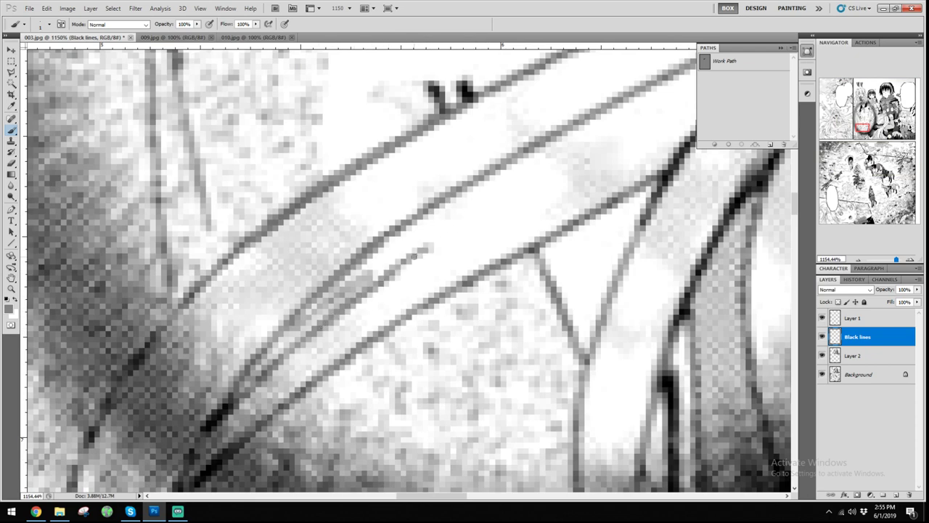
{"action": "key", "text": "ctrl+z"}
Extend the fine strand lines inside the hair lock into the white gap with sampled greys, and check them at 100%
{"action": "left_click_drag", "start_coordinate": [369, 286], "coordinate": [460, 231]}
{"action": "left_click_drag", "start_coordinate": [364, 274], "coordinate": [442, 231]}
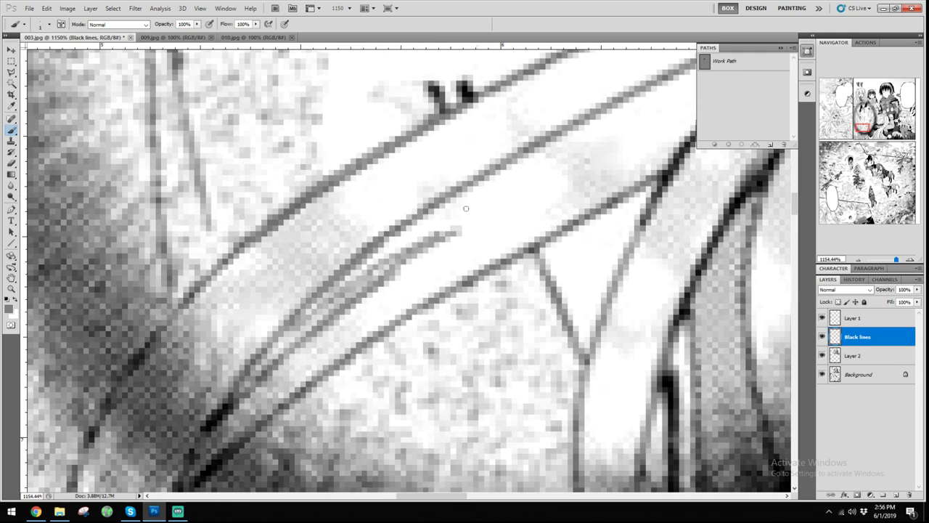
{"action": "key", "text": "ctrl+z"}
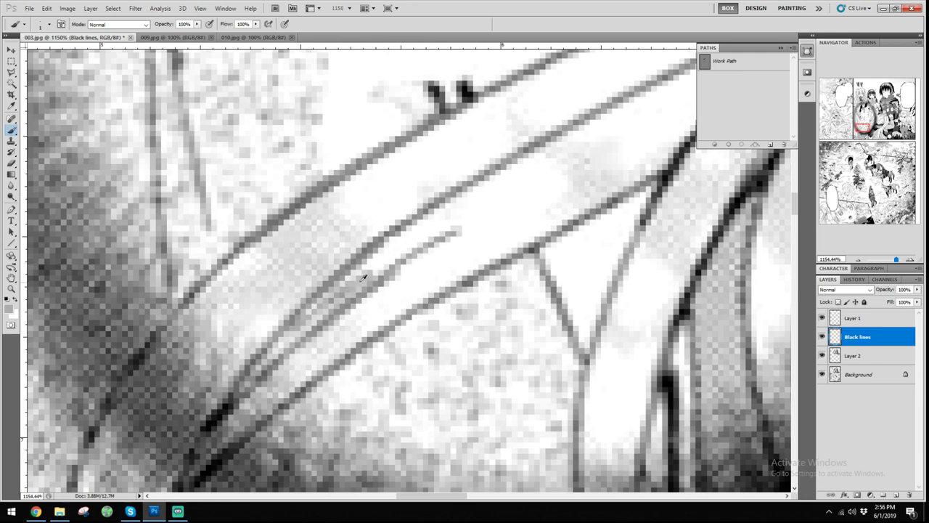
{"action": "mouse_move", "coordinate": [363, 279]}
{"action": "left_mouse_down"}
{"action": "mouse_move", "coordinate": [434, 224]}
{"action": "mouse_move", "coordinate": [366, 267]}
{"action": "mouse_move", "coordinate": [440, 227]}
{"action": "left_mouse_up"}
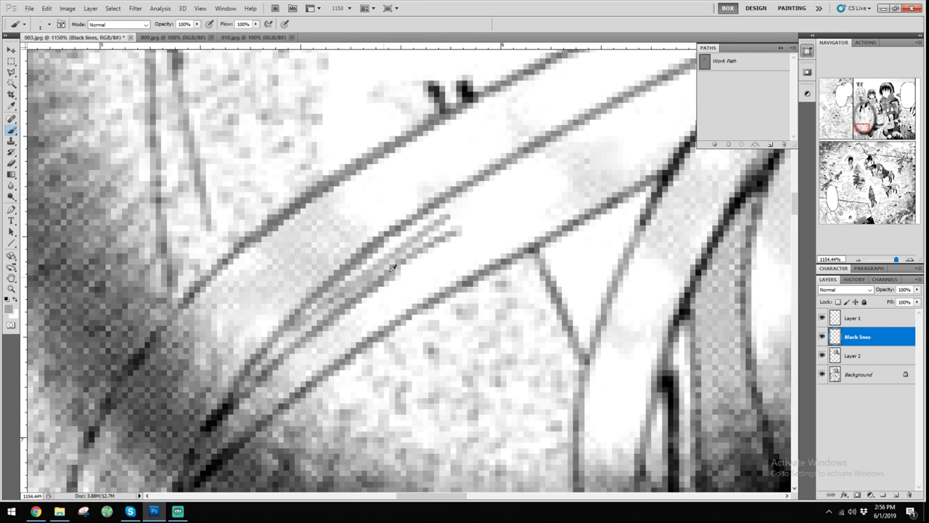
{"action": "left_click_drag", "start_coordinate": [383, 279], "coordinate": [508, 187]}
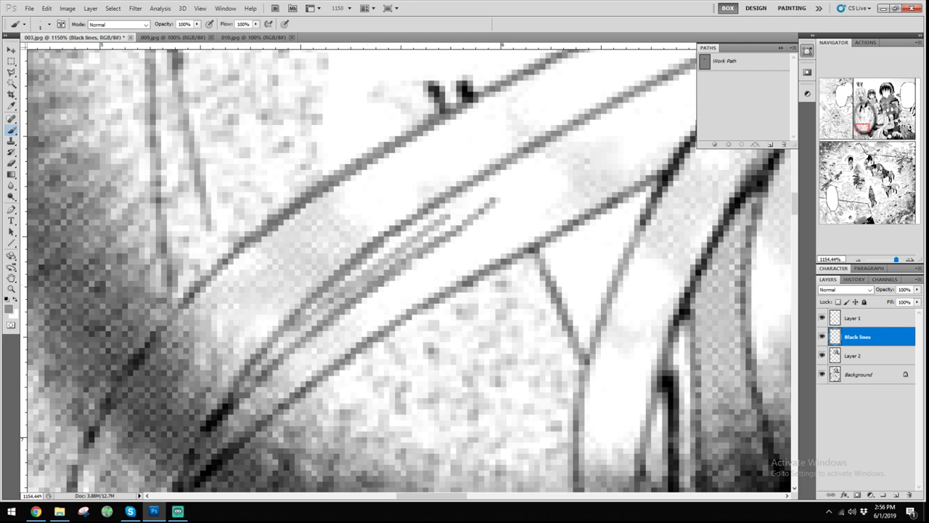
{"action": "key", "text": "ctrl+1"}
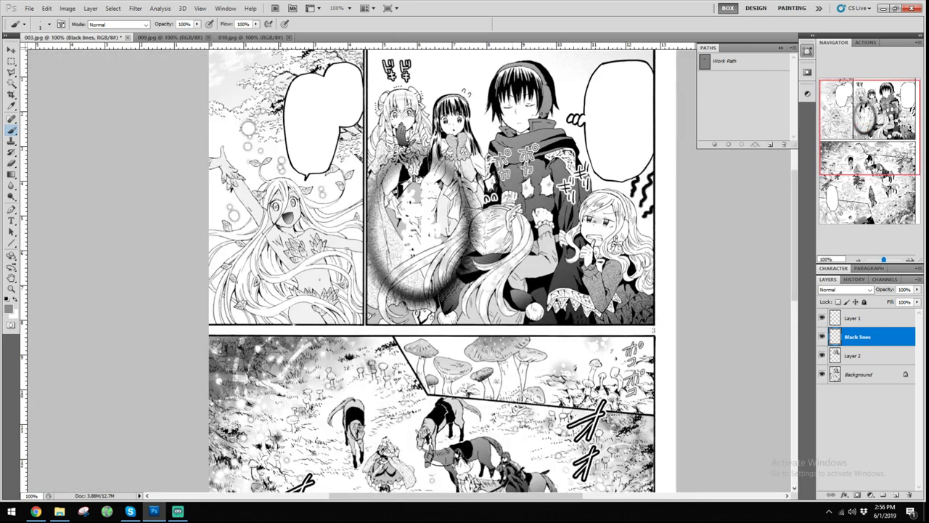
{"action": "left_click_drag", "start_coordinate": [430, 252], "coordinate": [402, 296]}
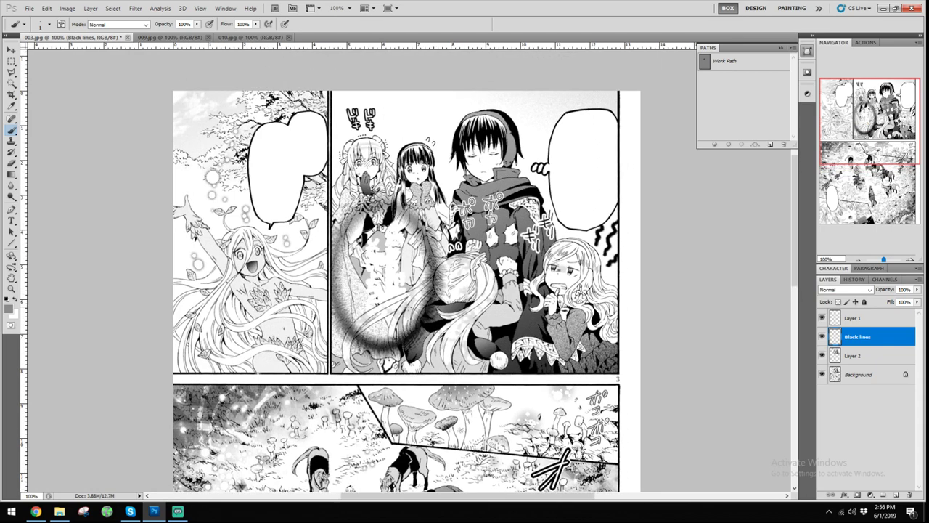
{"action": "scroll", "coordinate": [375, 310], "scroll_direction": "up", "scroll_amount": 12}
{"action": "scroll", "coordinate": [376, 308], "scroll_direction": "up", "scroll_amount": 3}
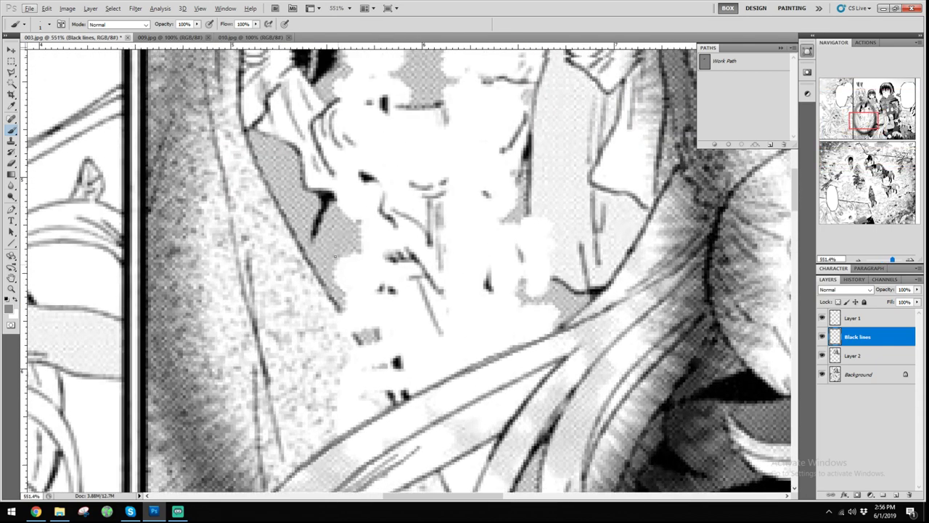
{"action": "scroll", "coordinate": [306, 320], "scroll_direction": "down", "scroll_amount": 3}
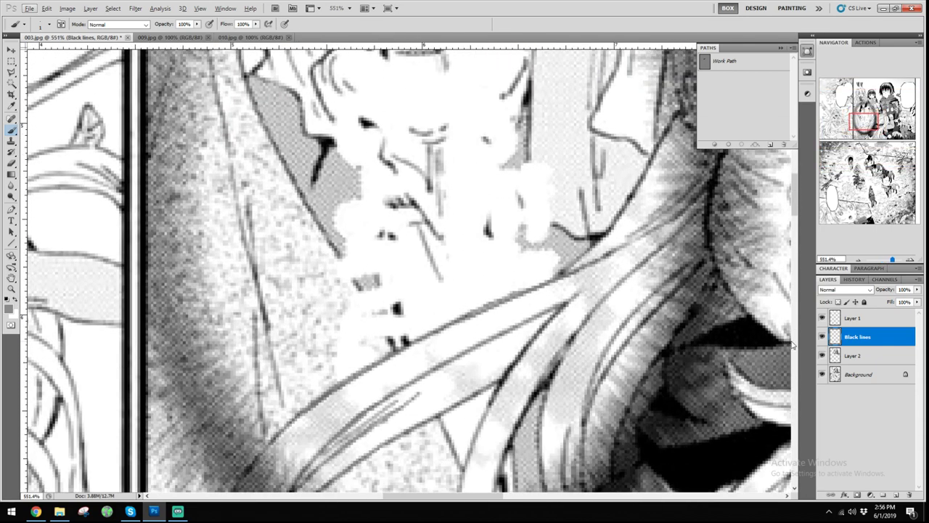
{"action": "scroll", "coordinate": [303, 220], "scroll_direction": "up", "scroll_amount": 3}
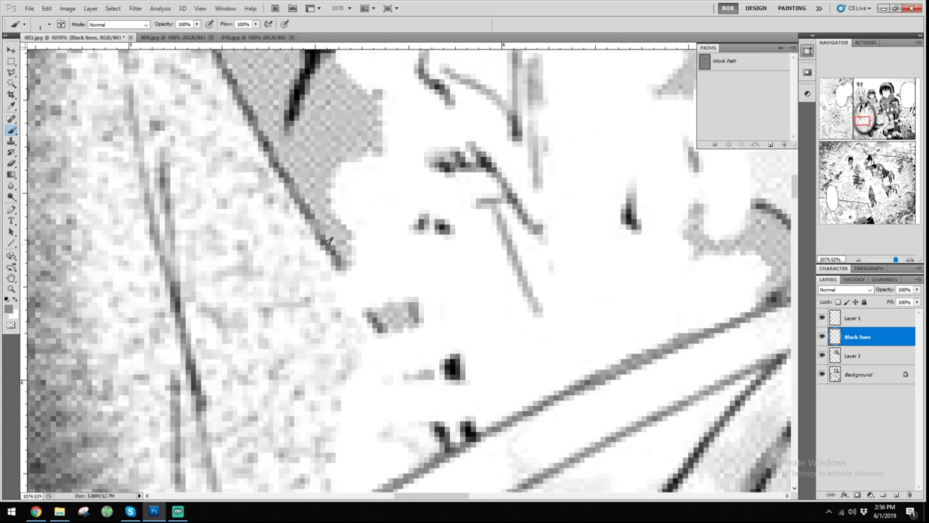
{"action": "left_click_drag", "start_coordinate": [341, 267], "coordinate": [374, 328]}
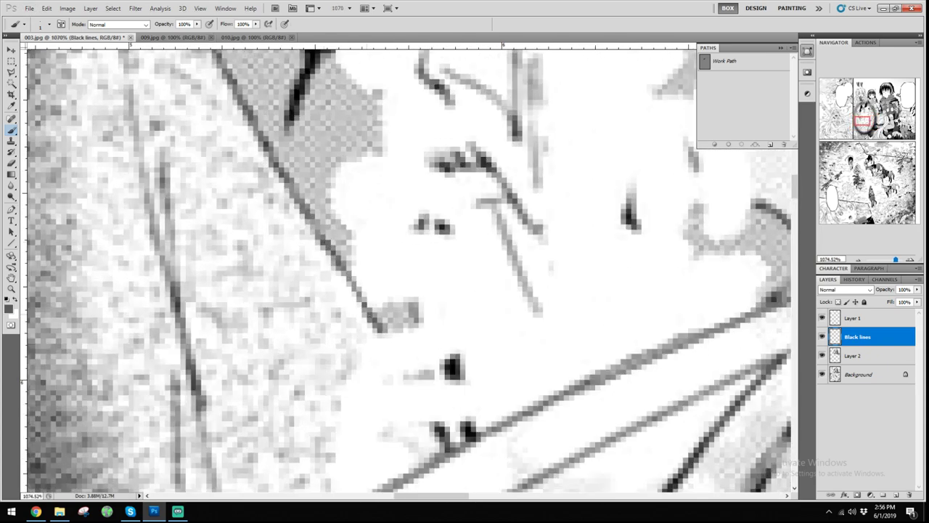
{"action": "key", "text": "ctrl+z"}
{"action": "left_click_drag", "start_coordinate": [343, 267], "coordinate": [377, 320]}
{"action": "key", "text": "ctrl+z"}
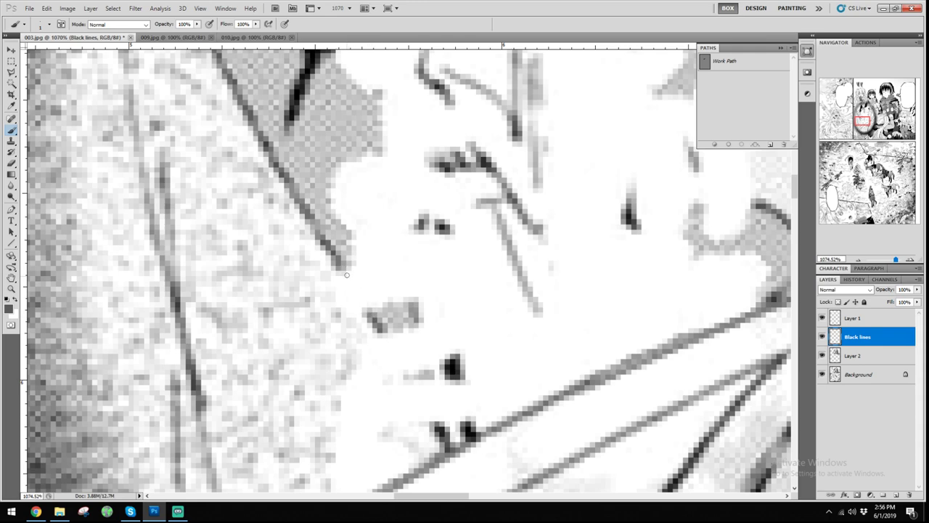
Extend the cloak's cut-off edge line down to the uppermost hair strand in dark grey, and check it at 100%
{"action": "mouse_move", "coordinate": [341, 267]}
{"action": "left_mouse_down"}
{"action": "mouse_move", "coordinate": [445, 444]}
{"action": "mouse_move", "coordinate": [375, 330]}
{"action": "mouse_move", "coordinate": [438, 430]}
{"action": "left_mouse_up"}
{"action": "key", "text": "ctrl+z"}
{"action": "key", "text": "ctrl+z"}
{"action": "key", "text": "ctrl+1"}
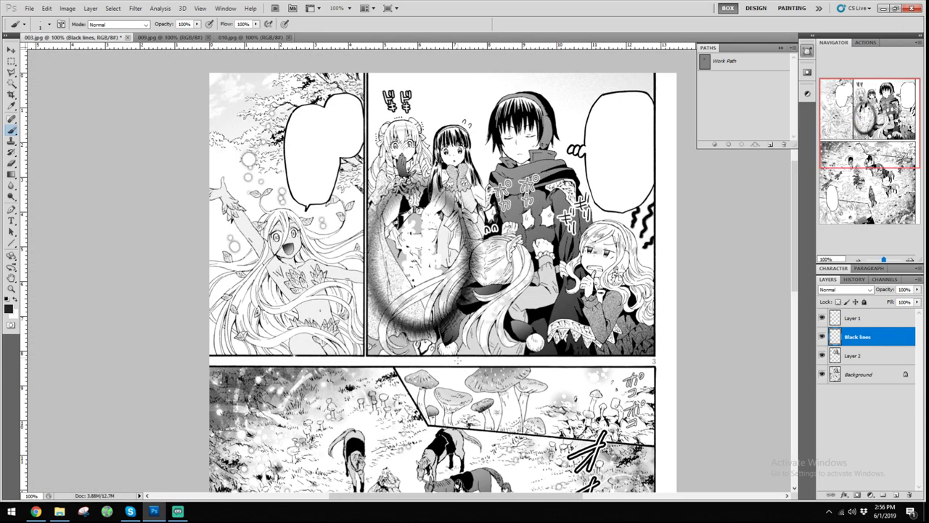
{"action": "scroll", "coordinate": [414, 285], "scroll_direction": "up", "scroll_amount": 12}
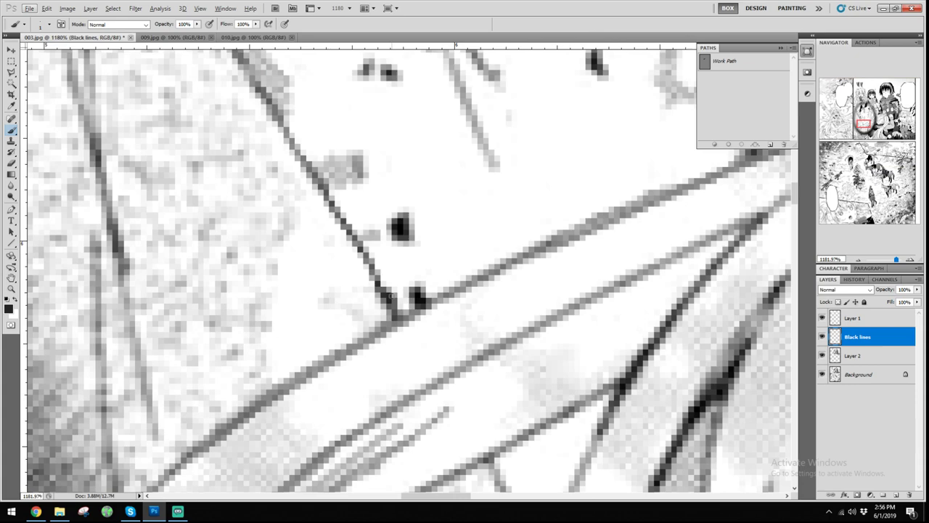
{"action": "right_click", "coordinate": [391, 294]}
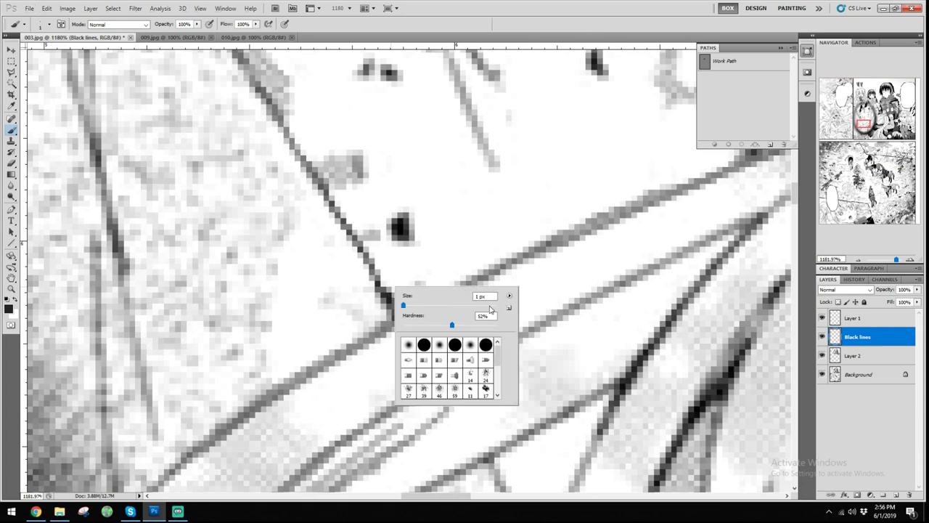
{"action": "left_click_drag", "start_coordinate": [451, 325], "coordinate": [408, 305]}
{"action": "scroll", "coordinate": [479, 298], "scroll_direction": "down", "scroll_amount": 7}
{"action": "key", "text": "Return"}
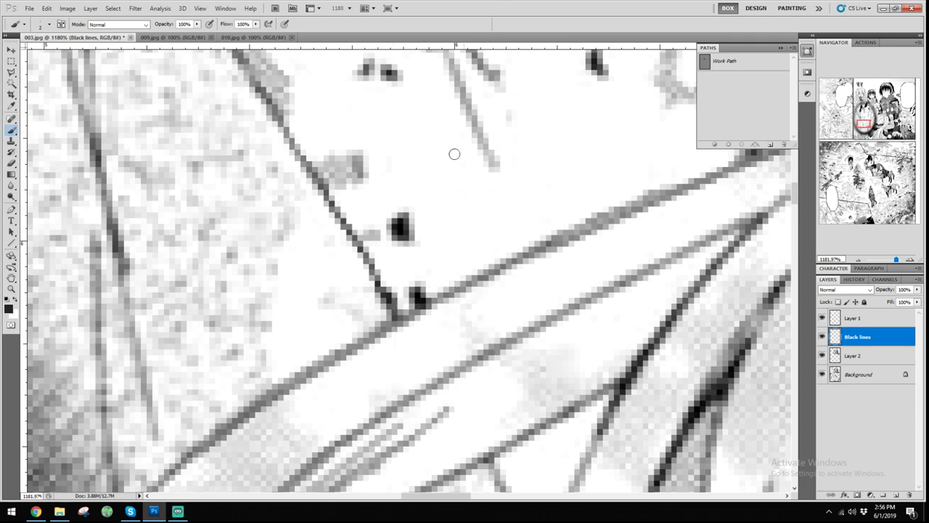
{"action": "left_click", "coordinate": [385, 287], "text": "alt"}
{"action": "left_click_drag", "start_coordinate": [386, 287], "coordinate": [345, 226]}
{"action": "key", "text": "ctrl+z"}
Thicken the lower end of the cloak's edge line with dark 1 px brush strokes, and check it at 100%
{"action": "key", "text": "["}
{"action": "scroll", "coordinate": [387, 294], "scroll_direction": "up", "scroll_amount": 3}
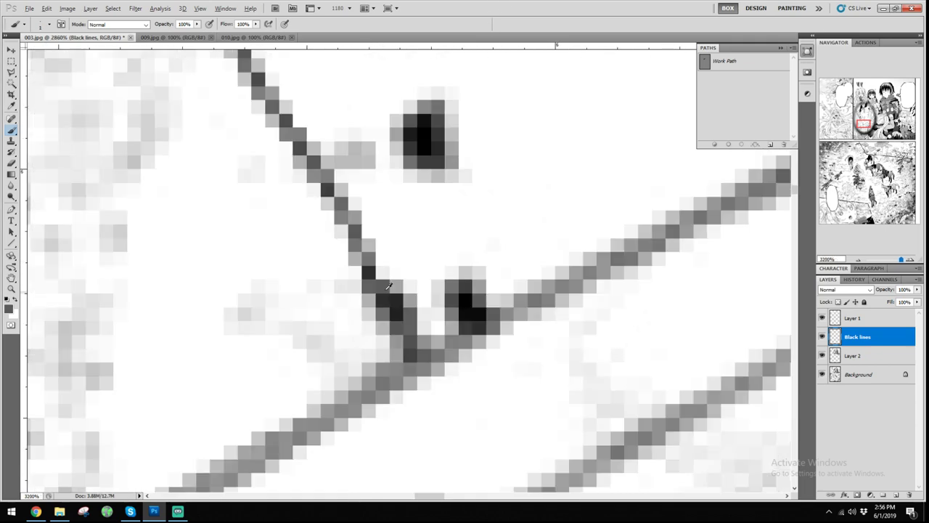
{"action": "left_click_drag", "start_coordinate": [404, 297], "coordinate": [319, 156]}
{"action": "left_click_drag", "start_coordinate": [370, 274], "coordinate": [323, 177]}
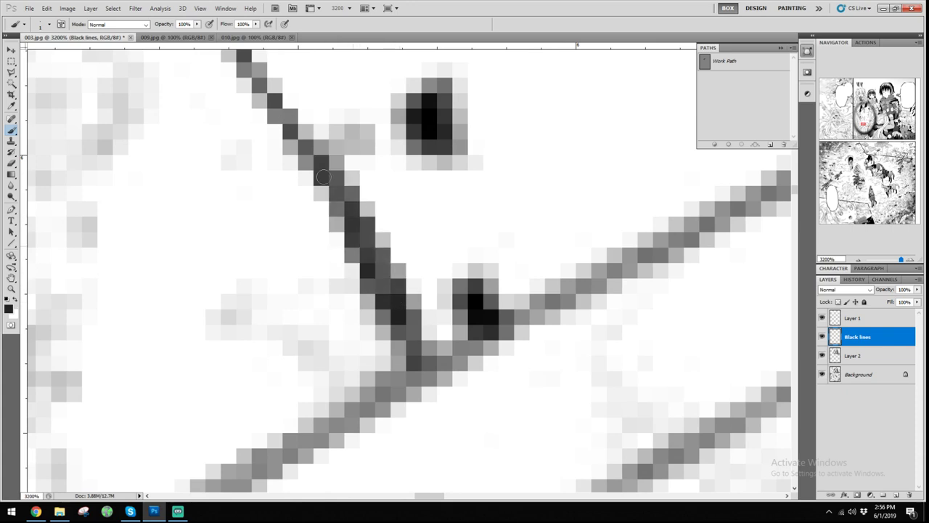
{"action": "key", "text": "ctrl+1"}
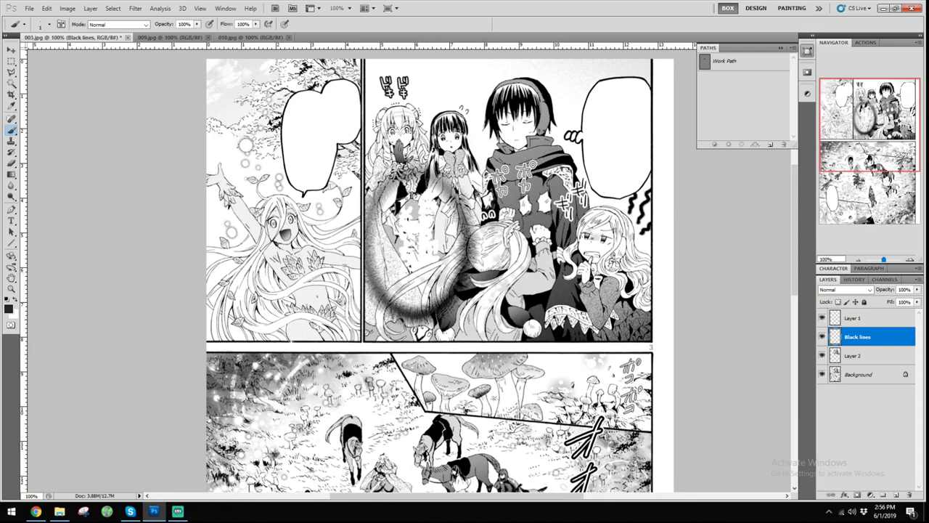
Paint black over the leftover dark marks beside the lower end of the cloak's edge line to form a fold, and check it at 100%
{"action": "scroll", "coordinate": [417, 263], "scroll_direction": "up", "scroll_amount": 10}
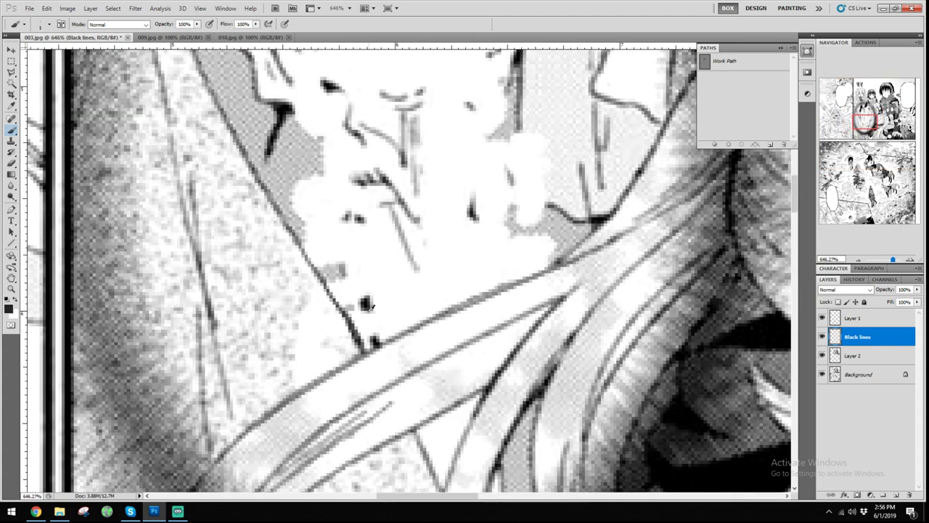
{"action": "scroll", "coordinate": [369, 307], "scroll_direction": "up", "scroll_amount": 3}
{"action": "mouse_move", "coordinate": [358, 296]}
{"action": "left_mouse_down"}
{"action": "mouse_move", "coordinate": [385, 383]}
{"action": "mouse_move", "coordinate": [358, 297]}
{"action": "mouse_move", "coordinate": [381, 378]}
{"action": "mouse_move", "coordinate": [387, 370]}
{"action": "mouse_move", "coordinate": [369, 282]}
{"action": "mouse_move", "coordinate": [386, 367]}
{"action": "mouse_move", "coordinate": [385, 298]}
{"action": "left_mouse_up"}
{"action": "key", "text": "ctrl+1"}
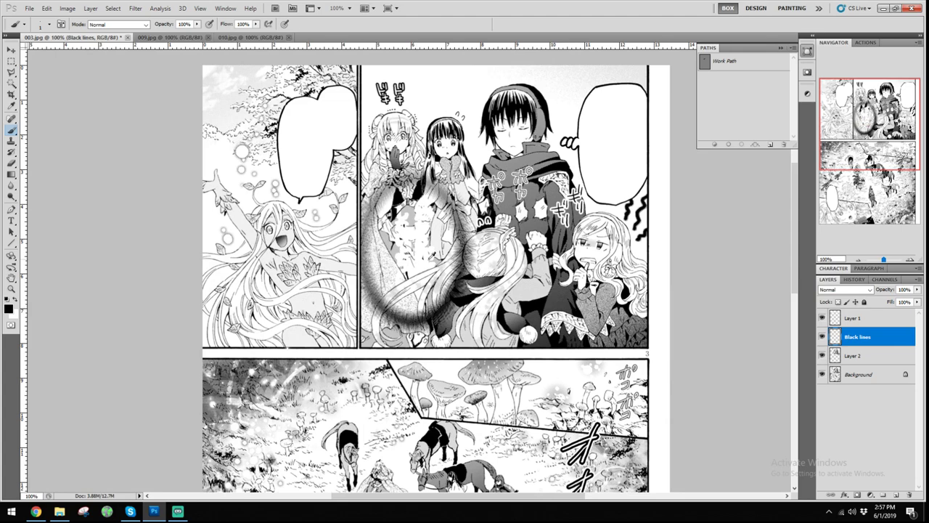
Hide Layer 2 and the Black lines layer to examine the original artwork around the Japanese text
{"action": "scroll", "coordinate": [400, 256], "scroll_direction": "up", "scroll_amount": 8}
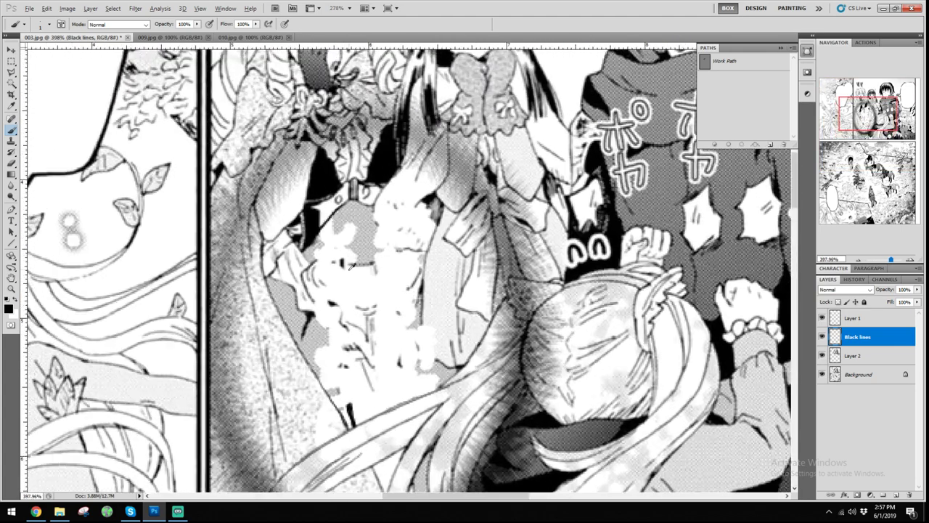
{"action": "scroll", "coordinate": [350, 266], "scroll_direction": "up", "scroll_amount": 3}
{"action": "left_click", "coordinate": [822, 355]}
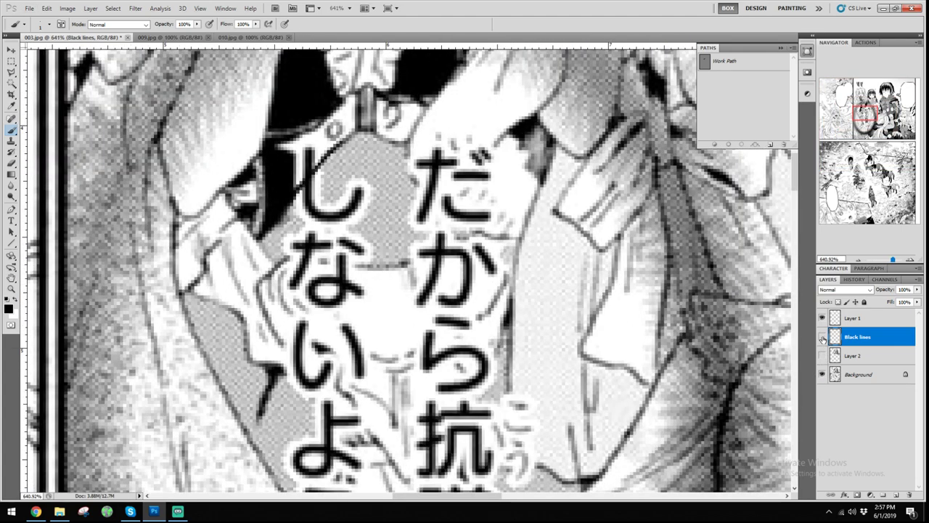
{"action": "left_click", "coordinate": [822, 337]}
{"action": "left_click", "coordinate": [822, 355]}
{"action": "left_click", "coordinate": [822, 355]}
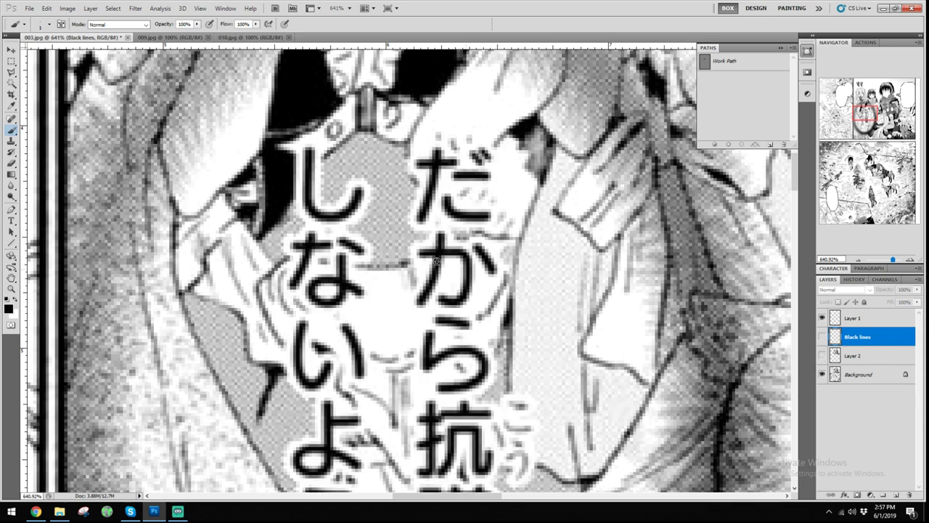
Show and select Layer 2, and paint white over the leftover black text mark beside the dress's waistline
{"action": "left_click", "coordinate": [857, 355]}
{"action": "left_click", "coordinate": [822, 355]}
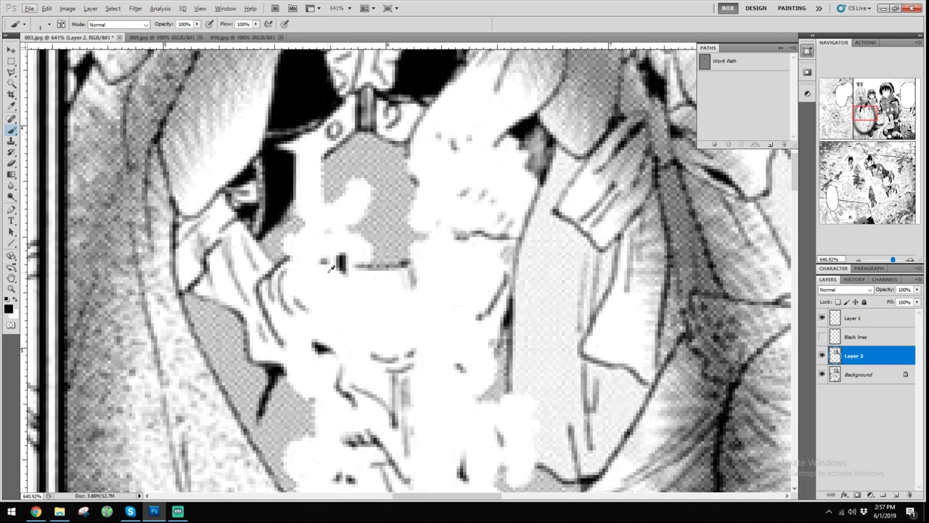
{"action": "key", "text": "x"}
{"action": "left_click_drag", "start_coordinate": [338, 263], "coordinate": [341, 285]}
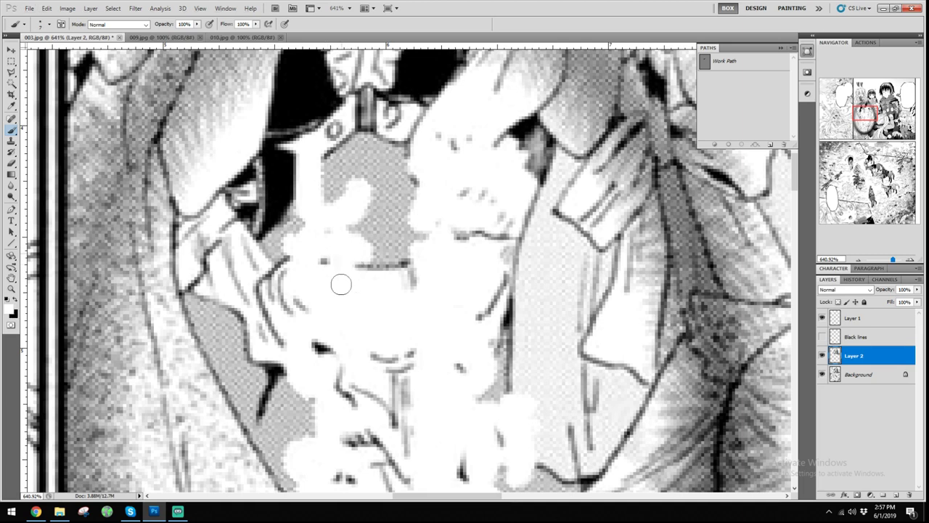
Toggle Layer 2's visibility to compare the painted-out area with the original text, and view the whole panel
{"action": "scroll", "coordinate": [543, 282], "scroll_direction": "down", "scroll_amount": 3}
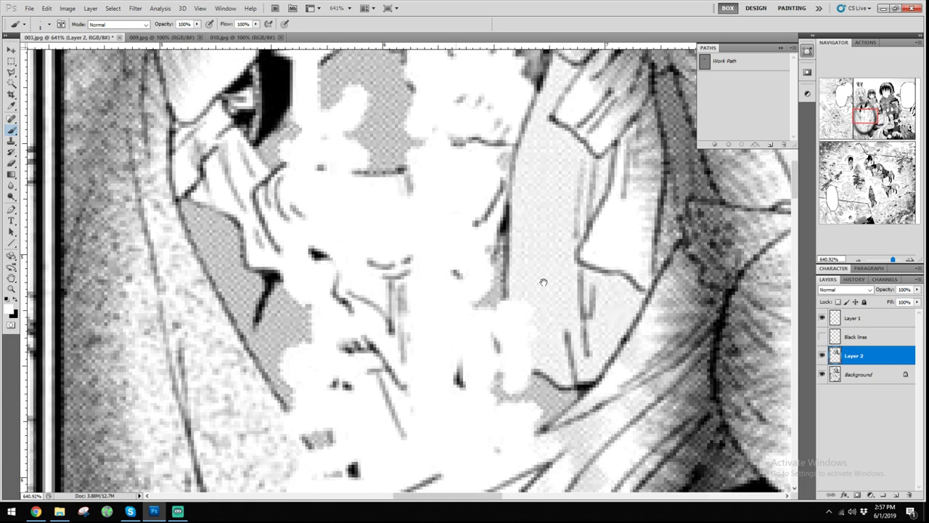
{"action": "left_click", "coordinate": [822, 355]}
{"action": "left_click", "coordinate": [822, 355]}
{"action": "left_click", "coordinate": [822, 355]}
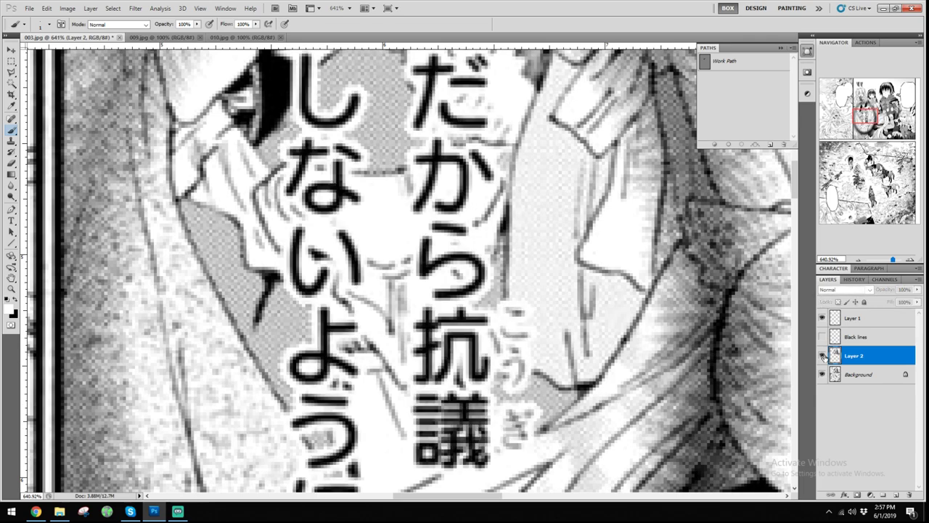
{"action": "left_click", "coordinate": [822, 354]}
{"action": "scroll", "coordinate": [474, 294], "scroll_direction": "down", "scroll_amount": 6}
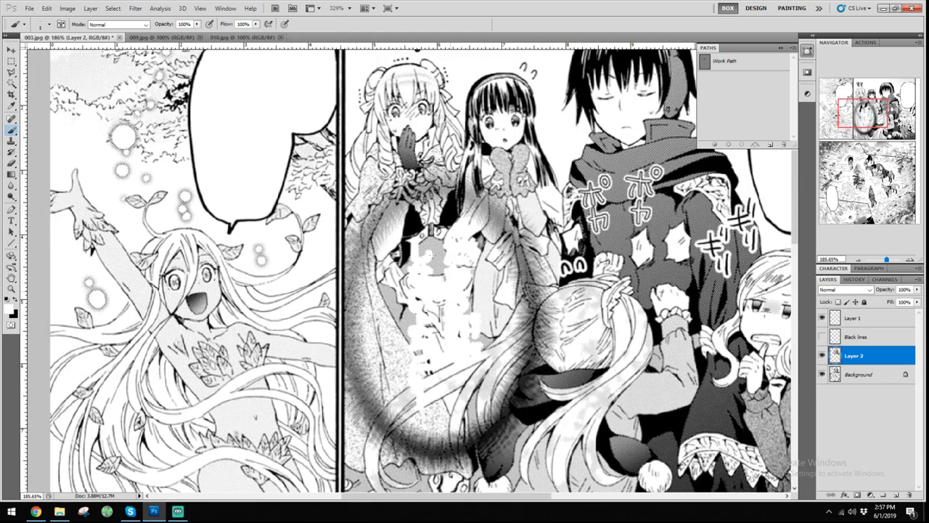
Show and select the Black lines layer, draw the missing side edge down to the hem of the light-toned hanging sleeve, and check it at 100%
{"action": "left_click_drag", "start_coordinate": [493, 365], "coordinate": [457, 296]}
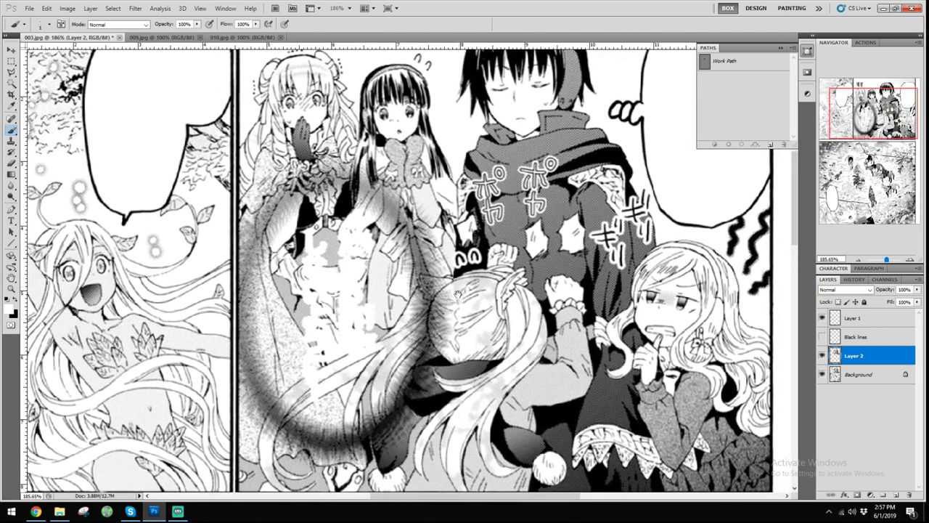
{"action": "scroll", "coordinate": [383, 296], "scroll_direction": "up", "scroll_amount": 6}
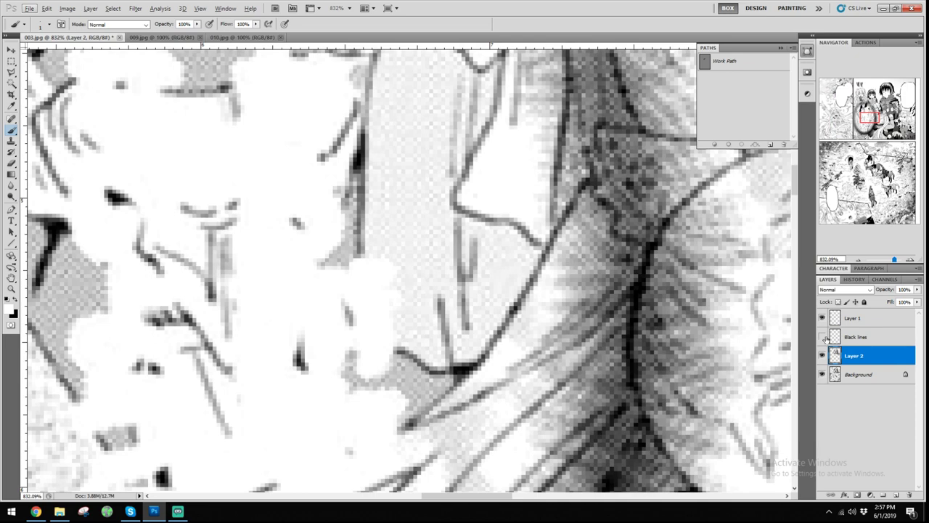
{"action": "left_click", "coordinate": [822, 337]}
{"action": "left_click", "coordinate": [857, 337]}
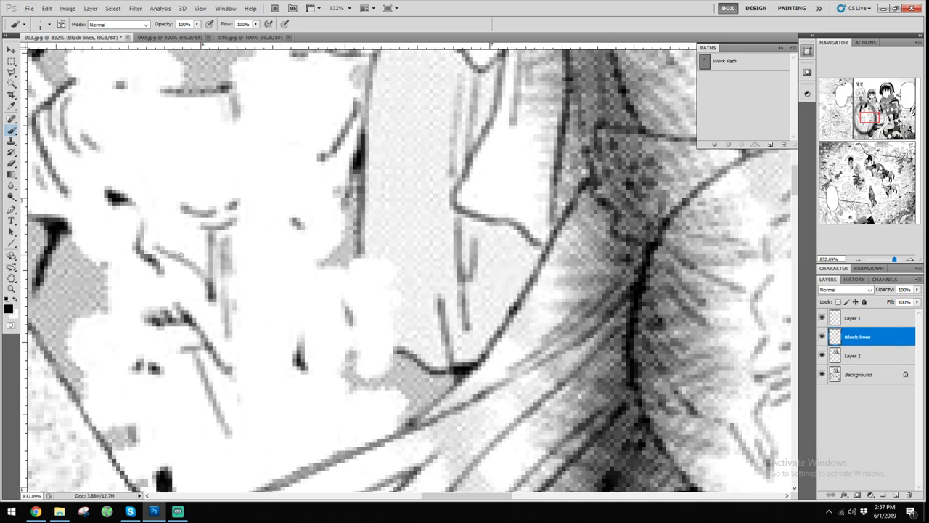
{"action": "scroll", "coordinate": [416, 341], "scroll_direction": "up", "scroll_amount": 2}
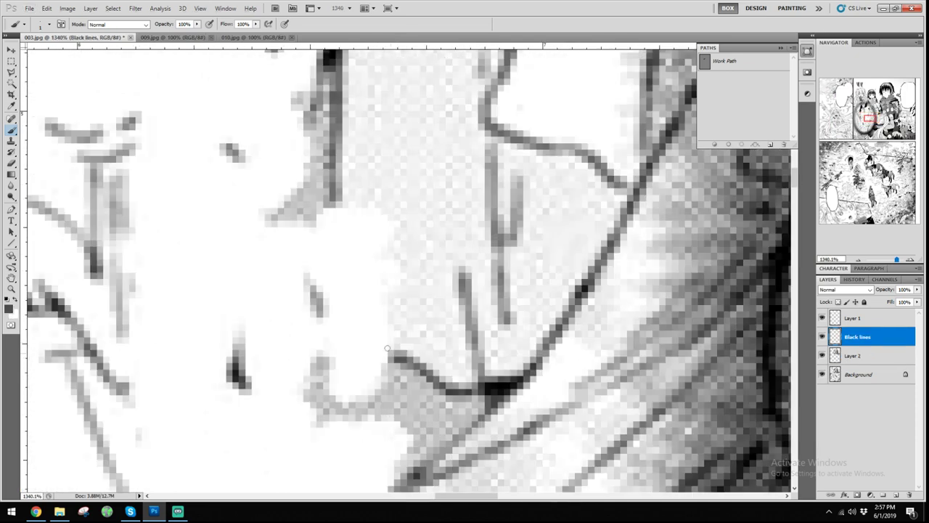
{"action": "mouse_move", "coordinate": [335, 195]}
{"action": "left_mouse_down"}
{"action": "mouse_move", "coordinate": [337, 337]}
{"action": "mouse_move", "coordinate": [374, 360]}
{"action": "mouse_move", "coordinate": [398, 355]}
{"action": "mouse_move", "coordinate": [341, 312]}
{"action": "mouse_move", "coordinate": [336, 181]}
{"action": "left_mouse_up"}
{"action": "key", "text": "ctrl+z"}
{"action": "key", "text": "ctrl+1"}
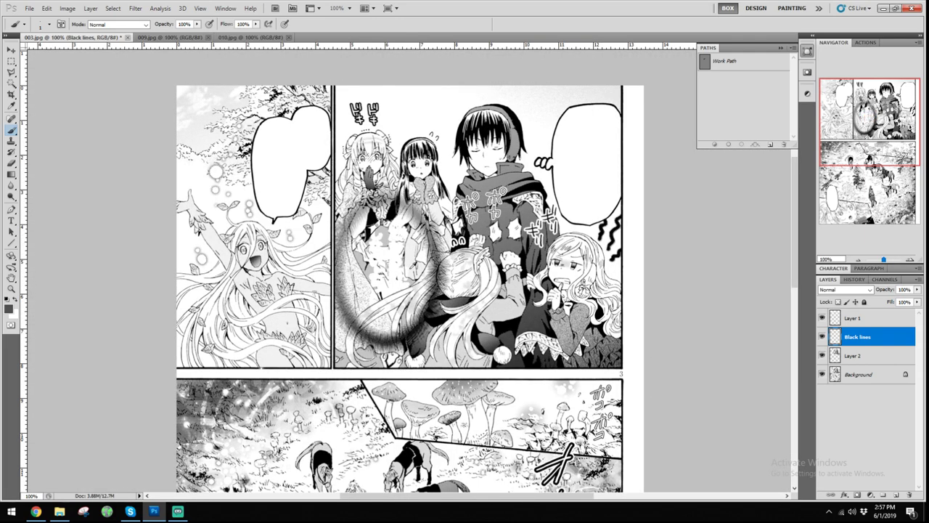
Redraw the lower part of the hanging sleeve's side edge down to the hem corner, and view the surrounding figures
{"action": "scroll", "coordinate": [411, 279], "scroll_direction": "up", "scroll_amount": 6}
{"action": "mouse_move", "coordinate": [437, 224]}
{"action": "left_mouse_down"}
{"action": "mouse_move", "coordinate": [356, 305]}
{"action": "mouse_move", "coordinate": [321, 323]}
{"action": "mouse_move", "coordinate": [326, 361]}
{"action": "left_mouse_up"}
{"action": "scroll", "coordinate": [332, 308], "scroll_direction": "up", "scroll_amount": 7}
{"action": "key", "text": "ctrl+z"}
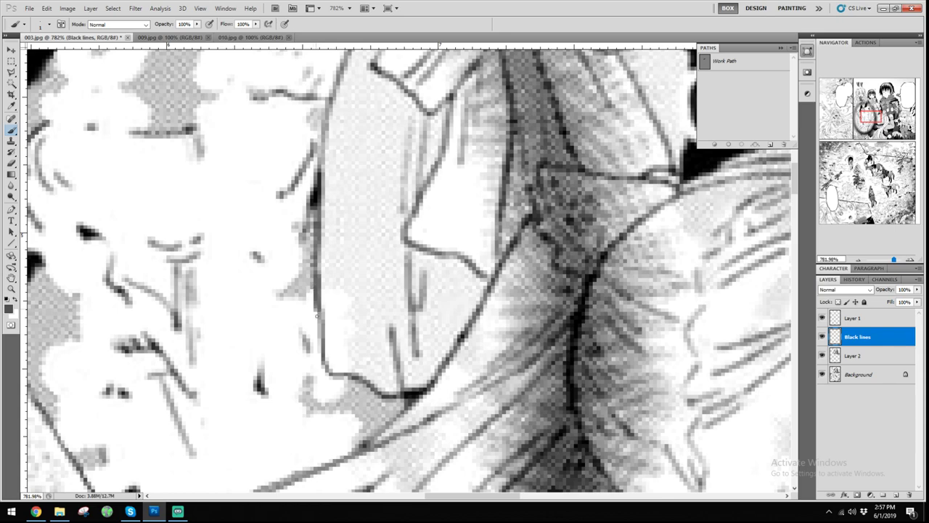
{"action": "left_click_drag", "start_coordinate": [317, 316], "coordinate": [326, 355]}
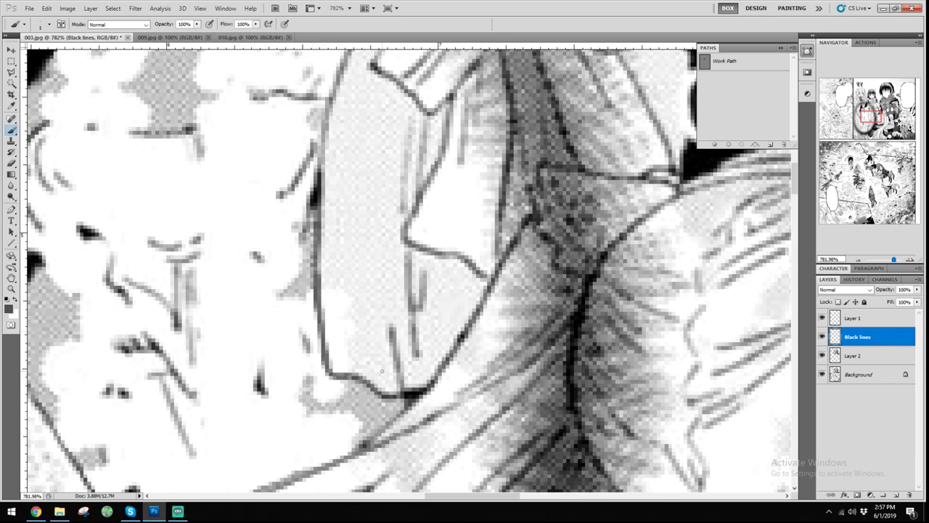
{"action": "scroll", "coordinate": [382, 371], "scroll_direction": "down", "scroll_amount": 5}
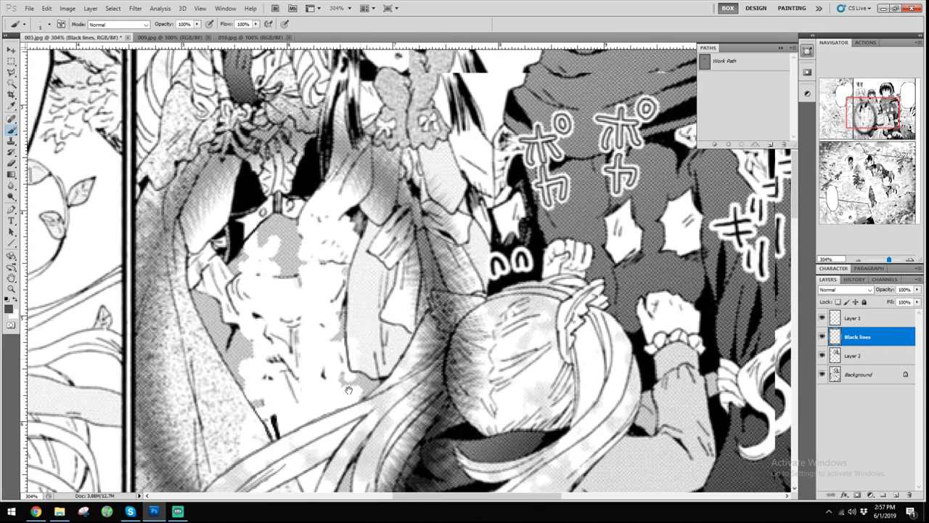
{"action": "left_click_drag", "start_coordinate": [349, 390], "coordinate": [347, 401]}
{"action": "scroll", "coordinate": [348, 399], "scroll_direction": "up", "scroll_amount": 2}
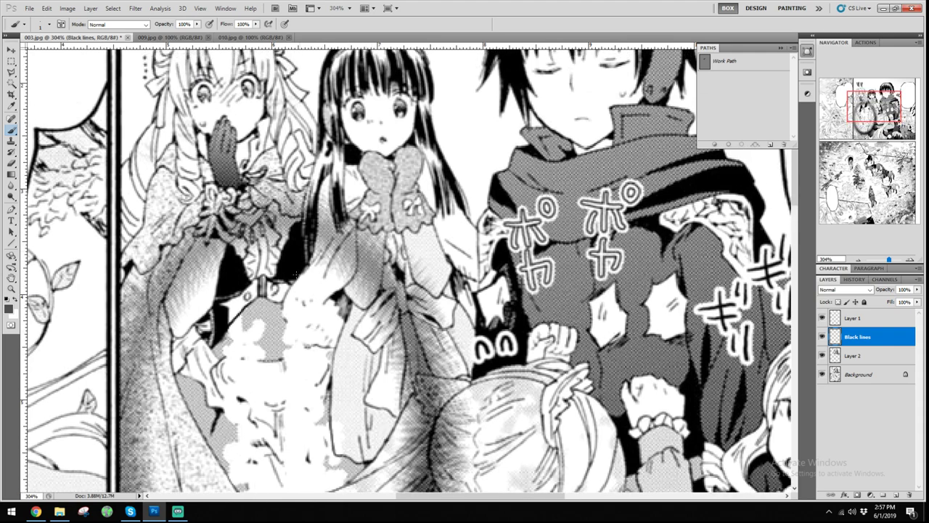
Try to draw the missing rounded lower end of the white sleeve beside the belt buckle from both ends of the gap
{"action": "scroll", "coordinate": [344, 322], "scroll_direction": "up", "scroll_amount": 5}
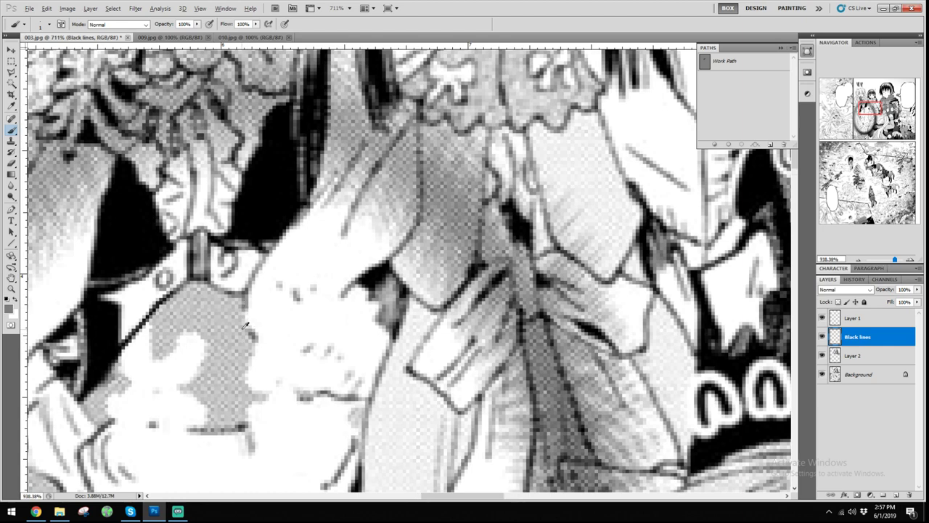
{"action": "scroll", "coordinate": [250, 325], "scroll_direction": "up", "scroll_amount": 3}
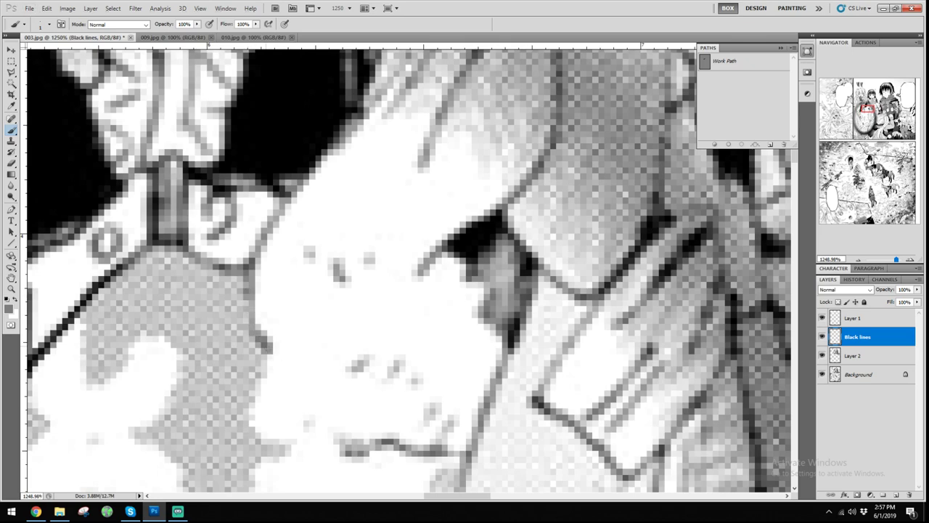
{"action": "left_click_drag", "start_coordinate": [267, 348], "coordinate": [287, 357]}
{"action": "mouse_move", "coordinate": [422, 270]}
{"action": "left_mouse_down"}
{"action": "mouse_move", "coordinate": [373, 326]}
{"action": "mouse_move", "coordinate": [298, 370]}
{"action": "mouse_move", "coordinate": [350, 343]}
{"action": "left_mouse_up"}
{"action": "key", "text": "ctrl+z"}
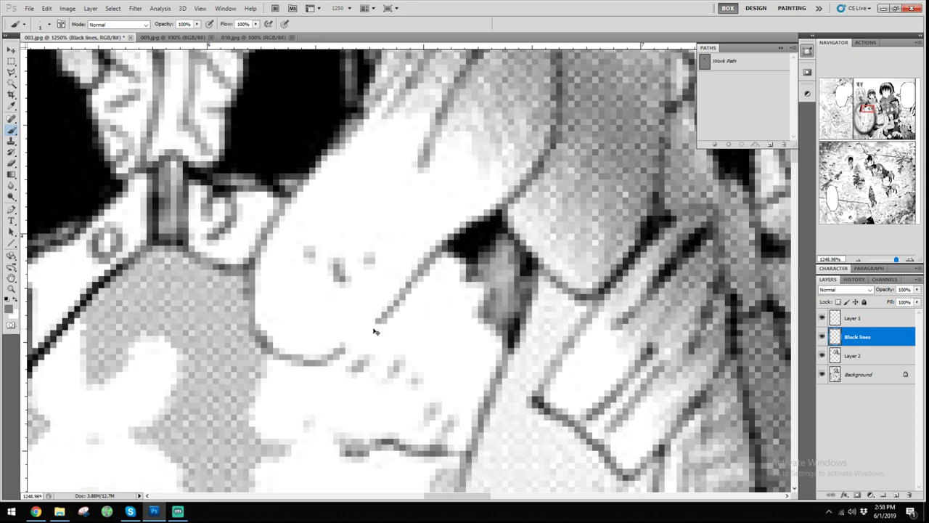
Step back through the recent brush strokes to remove the diagonal line and the curve's end on the white sleeve
{"action": "key", "text": "ctrl+z"}
{"action": "key", "text": "ctrl+z"}
{"action": "key", "text": "ctrl+z"}
{"action": "key", "text": "ctrl+z"}
{"action": "key", "text": "ctrl+z"}
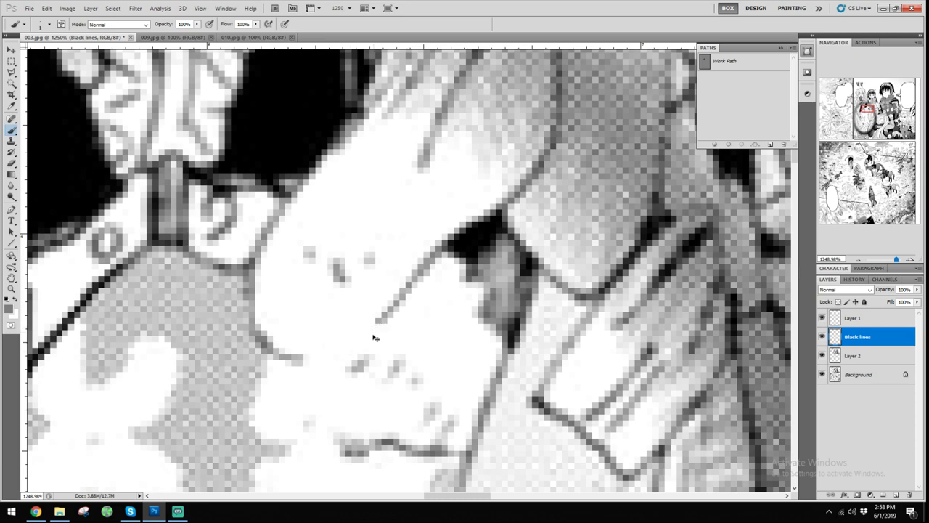
{"action": "key", "text": "ctrl+z"}
{"action": "key", "text": "ctrl+z"}
{"action": "key", "text": "ctrl+z"}
{"action": "key", "text": "ctrl+z"}
{"action": "left_click", "coordinate": [854, 278]}
{"action": "key", "text": "ctrl+z"}
{"action": "key", "text": "ctrl+z"}
{"action": "key", "text": "ctrl+z"}
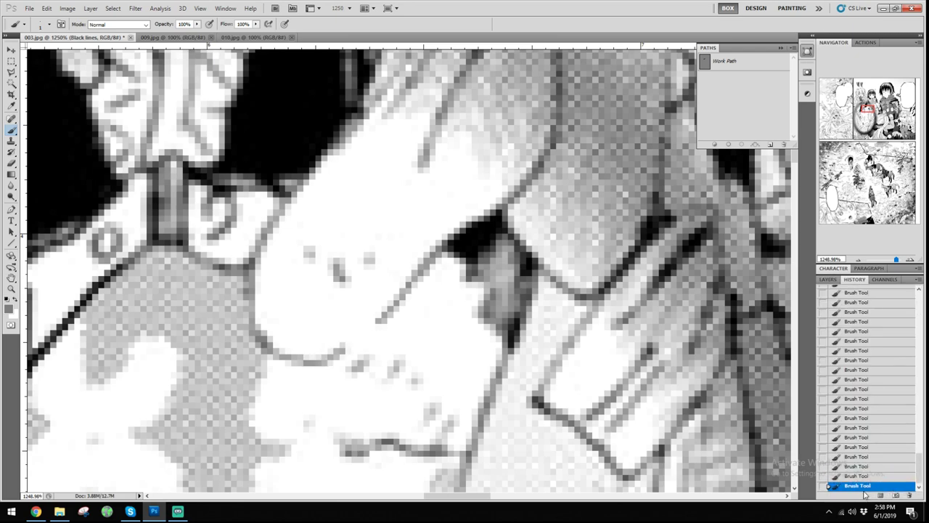
{"action": "key", "text": "ctrl+z"}
{"action": "left_click", "coordinate": [827, 280]}
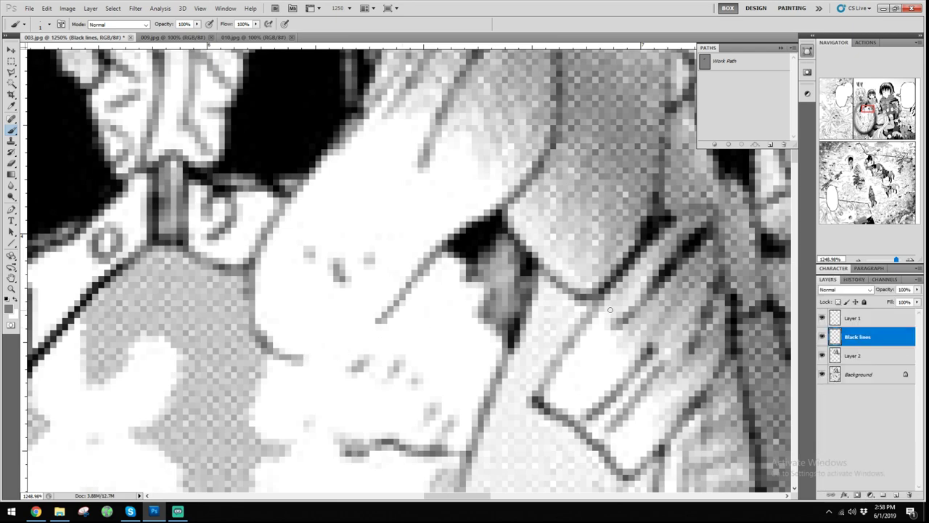
{"action": "key", "text": "ctrl+z"}
{"action": "key", "text": "ctrl+z"}
{"action": "key", "text": "ctrl+z"}
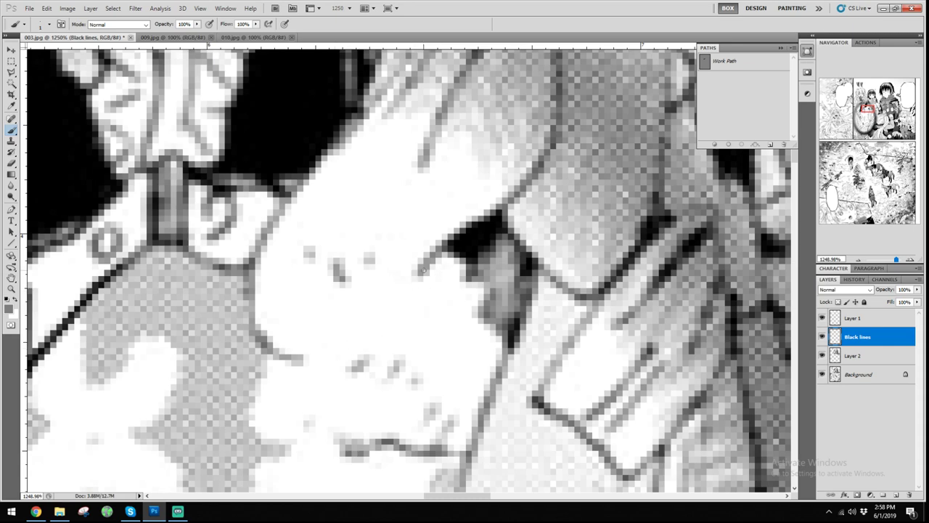
Redraw the white sleeve's diagonal edge and join it to the rounded lower end, checking the result at 100%
{"action": "left_click_drag", "start_coordinate": [424, 270], "coordinate": [370, 317]}
{"action": "mouse_move", "coordinate": [302, 360]}
{"action": "left_mouse_down"}
{"action": "mouse_move", "coordinate": [374, 312]}
{"action": "mouse_move", "coordinate": [333, 349]}
{"action": "left_mouse_up"}
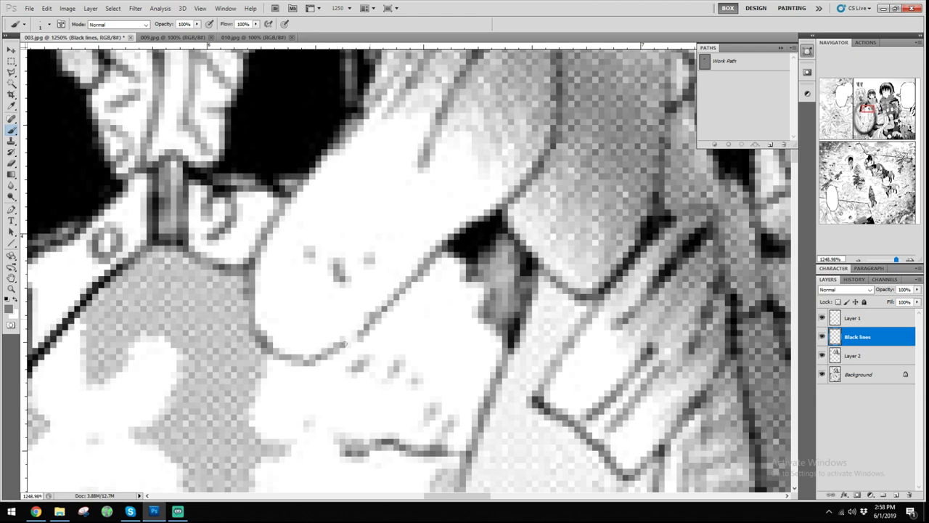
{"action": "key", "text": "ctrl+1"}
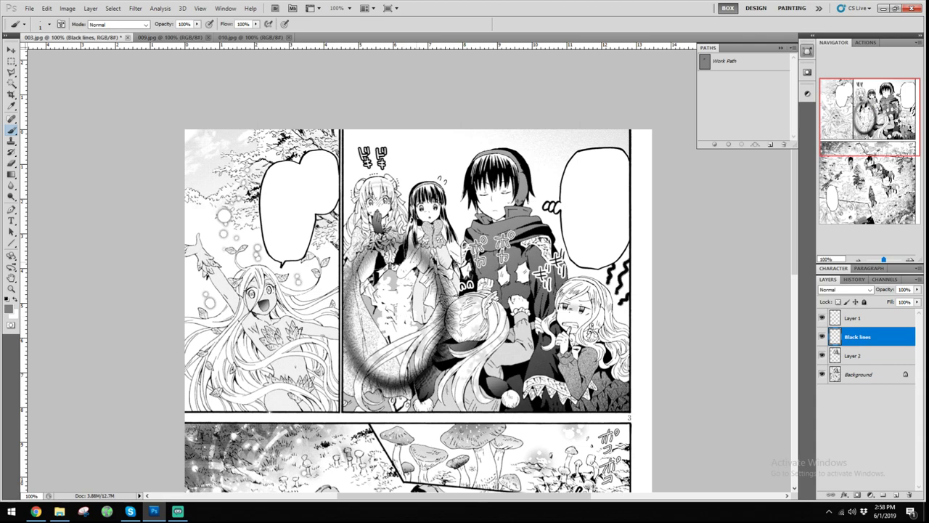
Try to thicken the white sleeve's rounded edge with a softer 2 px brush and again with a 1 px brush
{"action": "scroll", "coordinate": [302, 288], "scroll_direction": "up", "scroll_amount": 10}
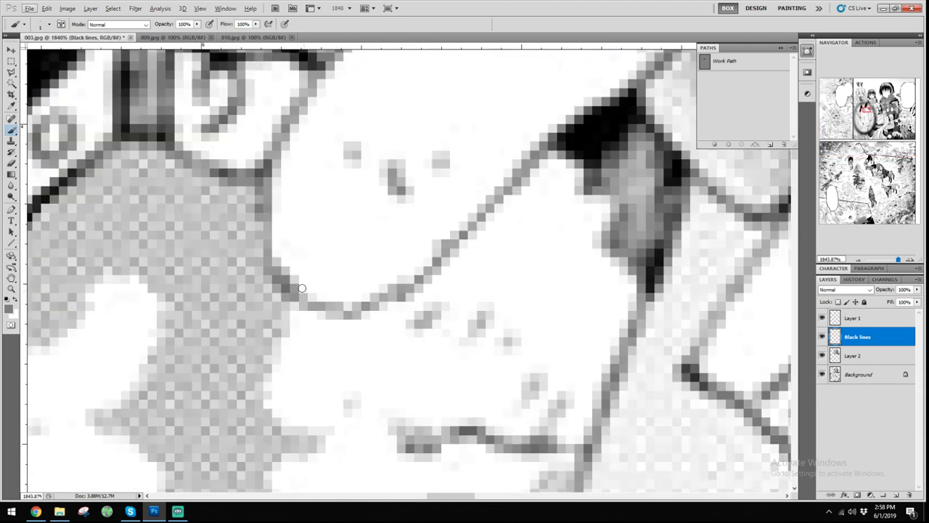
{"action": "right_click", "coordinate": [287, 285]}
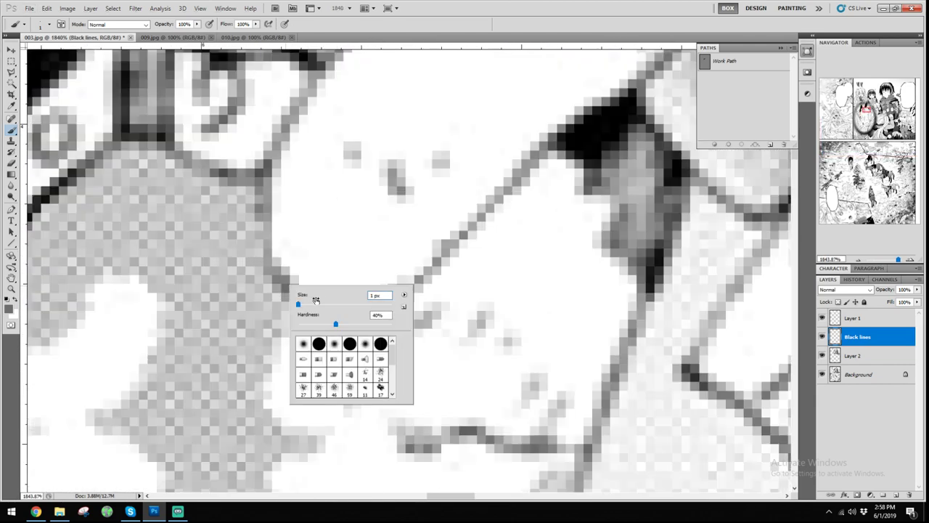
{"action": "left_click_drag", "start_coordinate": [336, 324], "coordinate": [259, 328]}
{"action": "key", "text": "Return"}
{"action": "left_click_drag", "start_coordinate": [299, 298], "coordinate": [386, 294]}
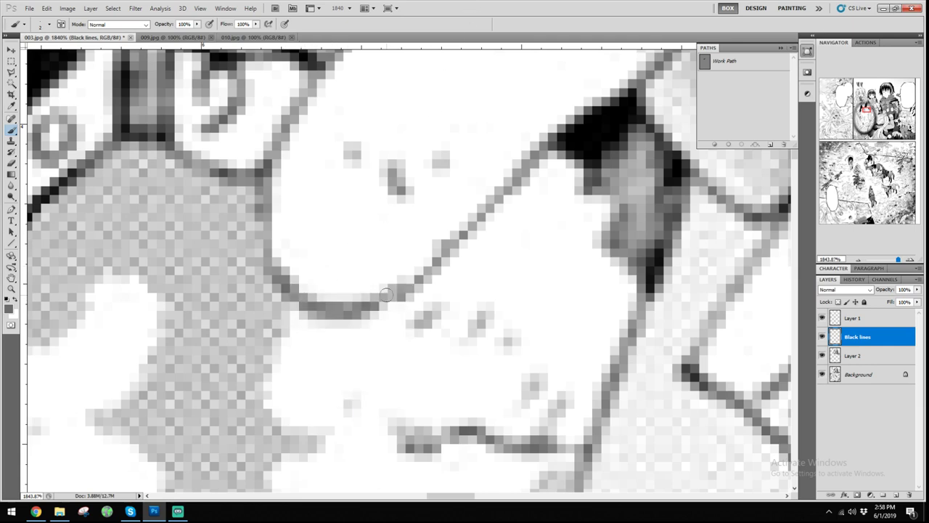
{"action": "key", "text": "ctrl+z"}
{"action": "right_click", "coordinate": [321, 299]}
{"action": "type", "text": "1"}
{"action": "key", "text": "Return"}
{"action": "mouse_move", "coordinate": [302, 297]}
{"action": "left_mouse_down"}
{"action": "mouse_move", "coordinate": [401, 291]}
{"action": "mouse_move", "coordinate": [309, 301]}
{"action": "mouse_move", "coordinate": [348, 307]}
{"action": "mouse_move", "coordinate": [403, 296]}
{"action": "mouse_move", "coordinate": [466, 252]}
{"action": "left_mouse_up"}
{"action": "key", "text": "ctrl+z"}
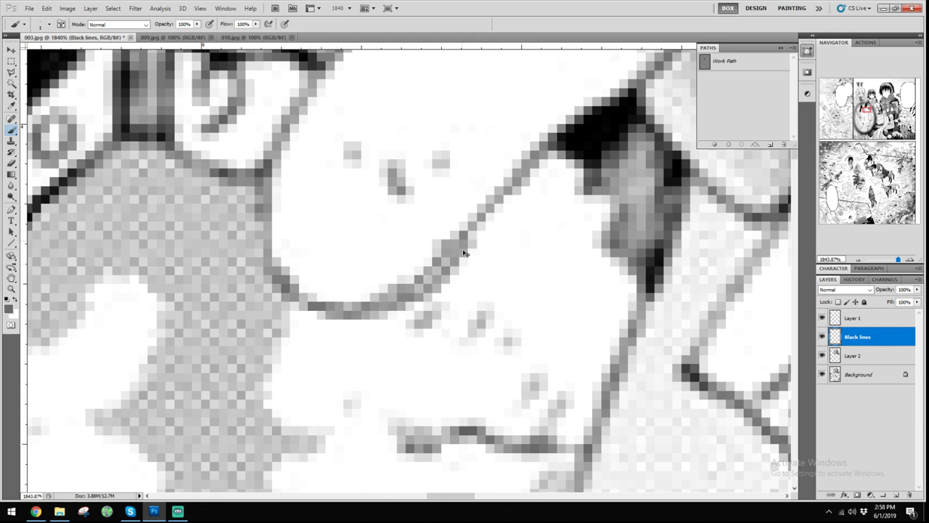
{"action": "key", "text": "ctrl+z"}
Erase the rough rounded edge of the white sleeve at full eraser opacity, redraw it as a smooth line, and check it at 100%
{"action": "key", "text": "e"}
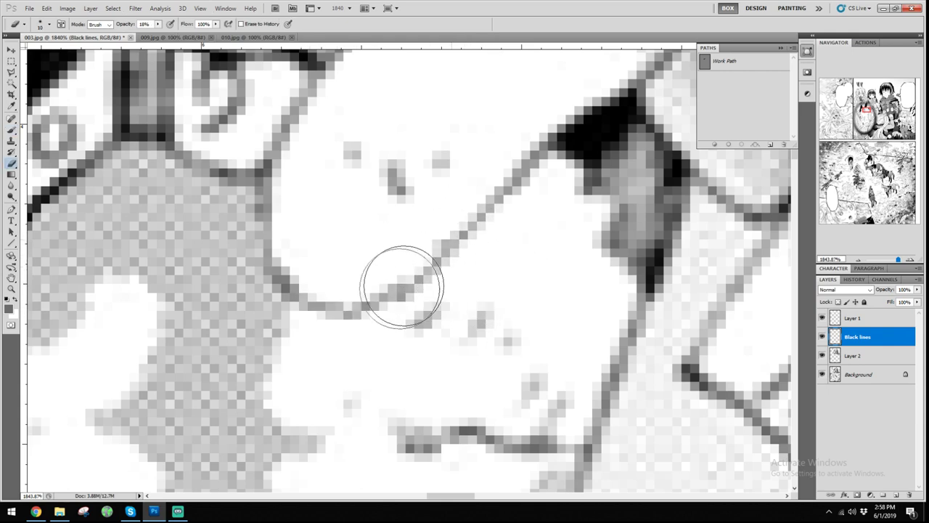
{"action": "key", "text": "0"}
{"action": "mouse_move", "coordinate": [470, 243]}
{"action": "left_mouse_down"}
{"action": "mouse_move", "coordinate": [325, 308]}
{"action": "mouse_move", "coordinate": [386, 301]}
{"action": "mouse_move", "coordinate": [469, 246]}
{"action": "mouse_move", "coordinate": [445, 233]}
{"action": "mouse_move", "coordinate": [344, 306]}
{"action": "left_mouse_up"}
{"action": "key", "text": "b"}
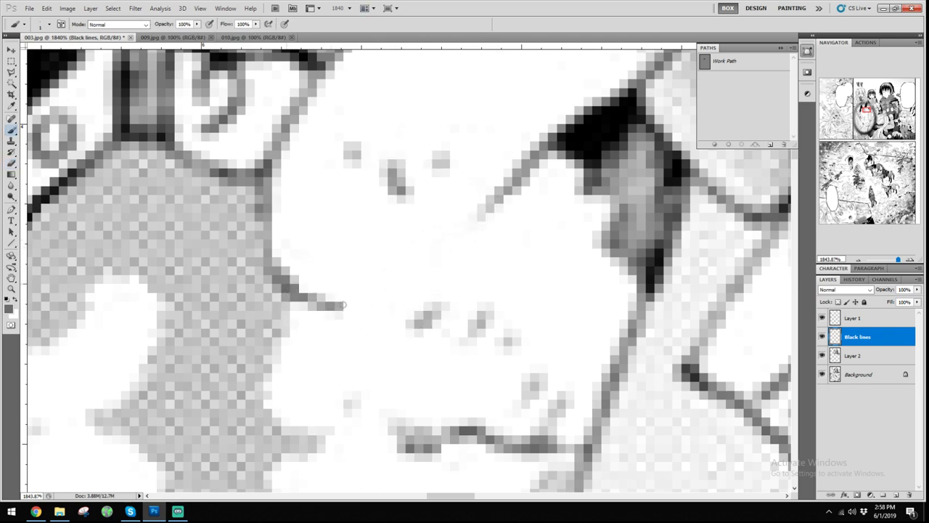
{"action": "key", "text": "ctrl+z"}
{"action": "left_click_drag", "start_coordinate": [286, 289], "coordinate": [354, 313]}
{"action": "mouse_move", "coordinate": [493, 215]}
{"action": "left_mouse_down"}
{"action": "mouse_move", "coordinate": [492, 194]}
{"action": "mouse_move", "coordinate": [446, 244]}
{"action": "mouse_move", "coordinate": [349, 316]}
{"action": "mouse_move", "coordinate": [294, 296]}
{"action": "mouse_move", "coordinate": [304, 288]}
{"action": "mouse_move", "coordinate": [345, 312]}
{"action": "mouse_move", "coordinate": [387, 292]}
{"action": "left_mouse_up"}
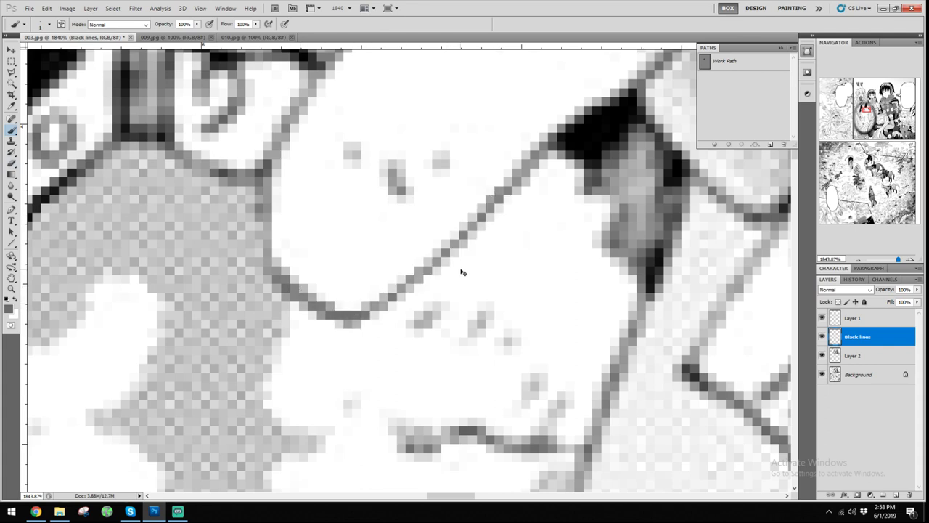
{"action": "key", "text": "ctrl+1"}
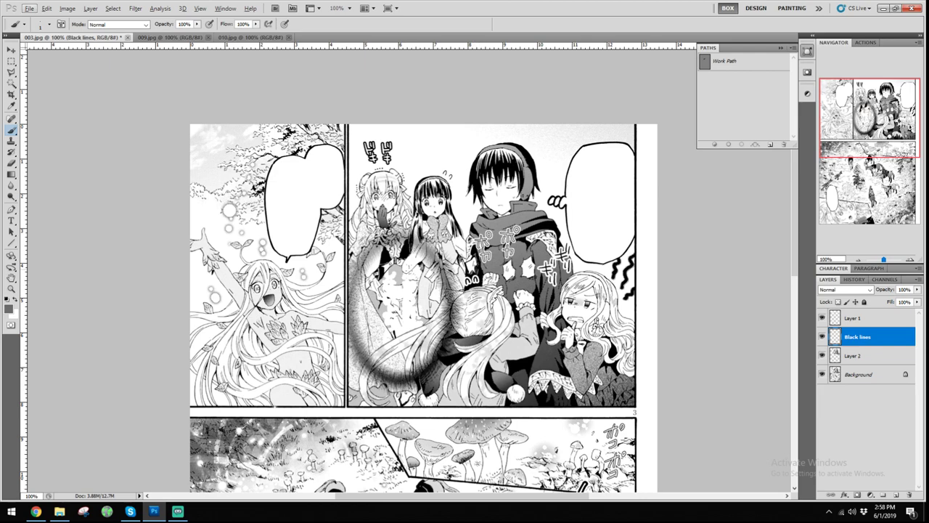
Sample the dark line color and draw the curved upper edge of the white cloth from its outer fold to the horizontal line fragment below the belt
{"action": "scroll", "coordinate": [402, 289], "scroll_direction": "up", "scroll_amount": 14}
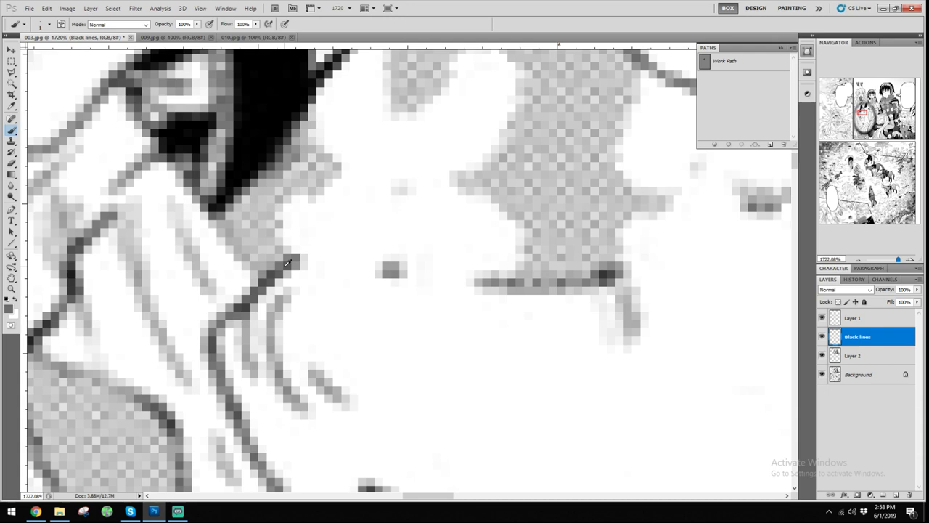
{"action": "left_click", "coordinate": [288, 263], "text": "alt"}
{"action": "left_click_drag", "start_coordinate": [294, 258], "coordinate": [370, 266]}
{"action": "key", "text": "ctrl+z"}
{"action": "mouse_move", "coordinate": [296, 260]}
{"action": "left_mouse_down"}
{"action": "mouse_move", "coordinate": [397, 273]}
{"action": "mouse_move", "coordinate": [357, 257]}
{"action": "mouse_move", "coordinate": [289, 267]}
{"action": "mouse_move", "coordinate": [359, 256]}
{"action": "mouse_move", "coordinate": [395, 275]}
{"action": "mouse_move", "coordinate": [479, 286]}
{"action": "mouse_move", "coordinate": [569, 282]}
{"action": "left_mouse_up"}
{"action": "key", "text": "ctrl+z"}
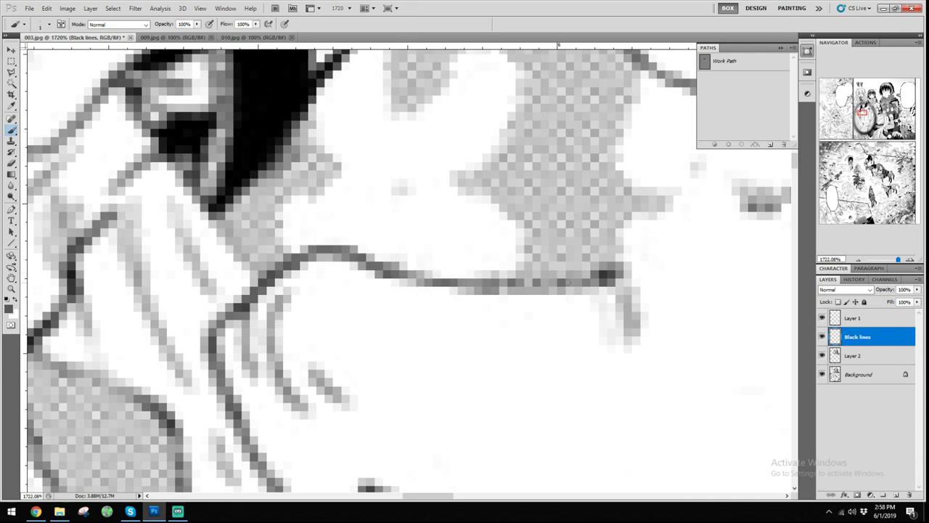
Extend the white cloth's upper edge from the horizontal fragment to the line beside the hanging sleeve, and view the whole panel
{"action": "scroll", "coordinate": [568, 282], "scroll_direction": "right", "scroll_amount": 5}
{"action": "scroll", "coordinate": [500, 261], "scroll_direction": "down", "scroll_amount": 2}
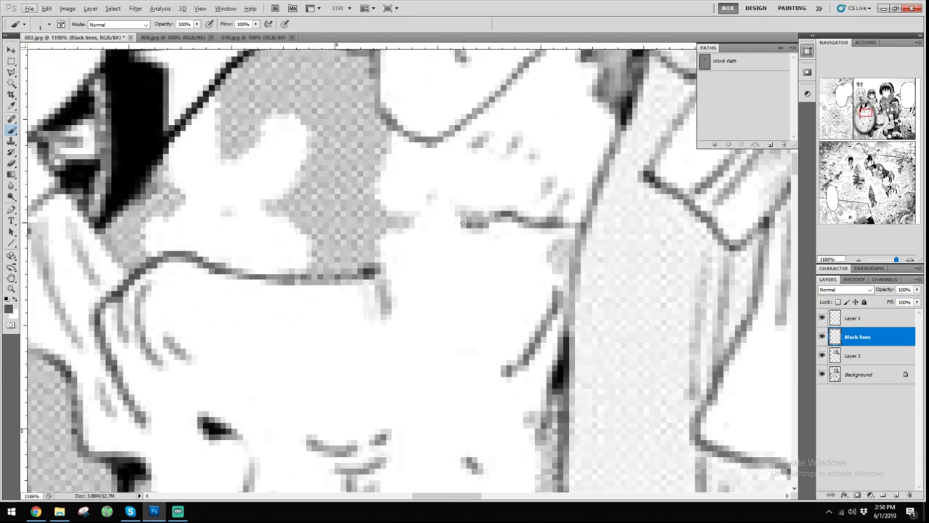
{"action": "left_click_drag", "start_coordinate": [462, 223], "coordinate": [376, 273]}
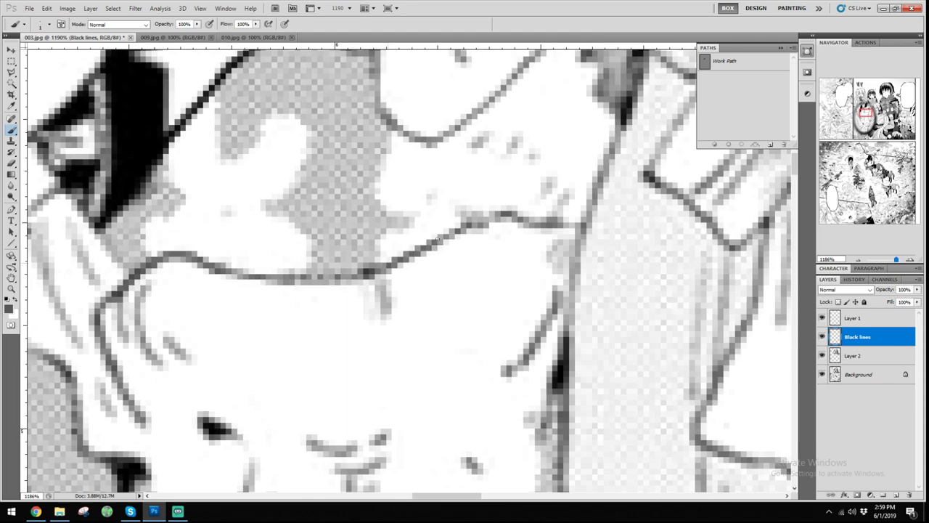
{"action": "left_click_drag", "start_coordinate": [437, 240], "coordinate": [510, 216]}
{"action": "scroll", "coordinate": [434, 336], "scroll_direction": "down", "scroll_amount": 3}
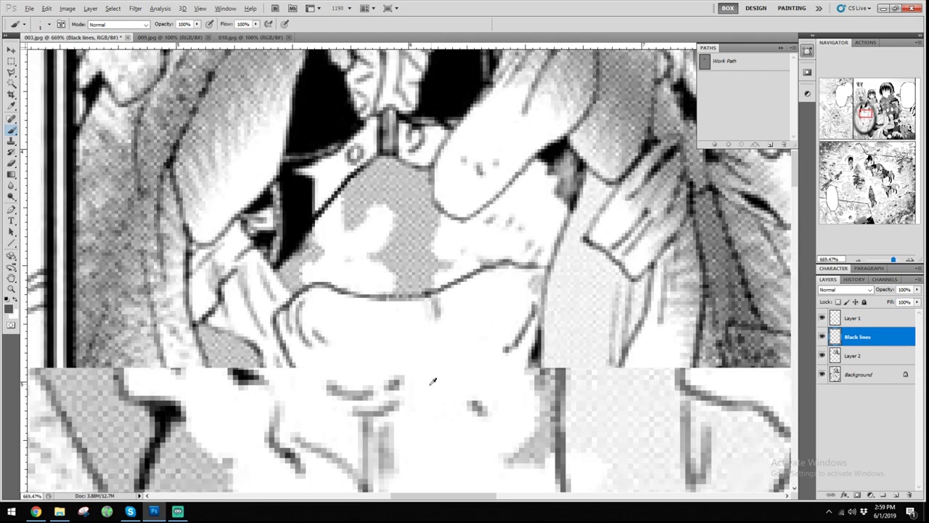
{"action": "scroll", "coordinate": [435, 336], "scroll_direction": "down", "scroll_amount": 2}
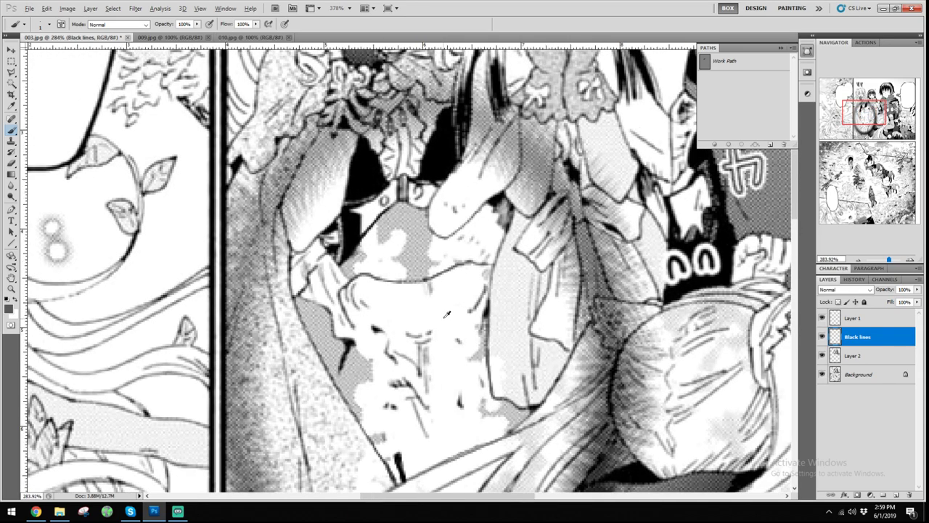
{"action": "scroll", "coordinate": [443, 321], "scroll_direction": "down", "scroll_amount": 3}
{"action": "left_click_drag", "start_coordinate": [480, 332], "coordinate": [441, 317]}
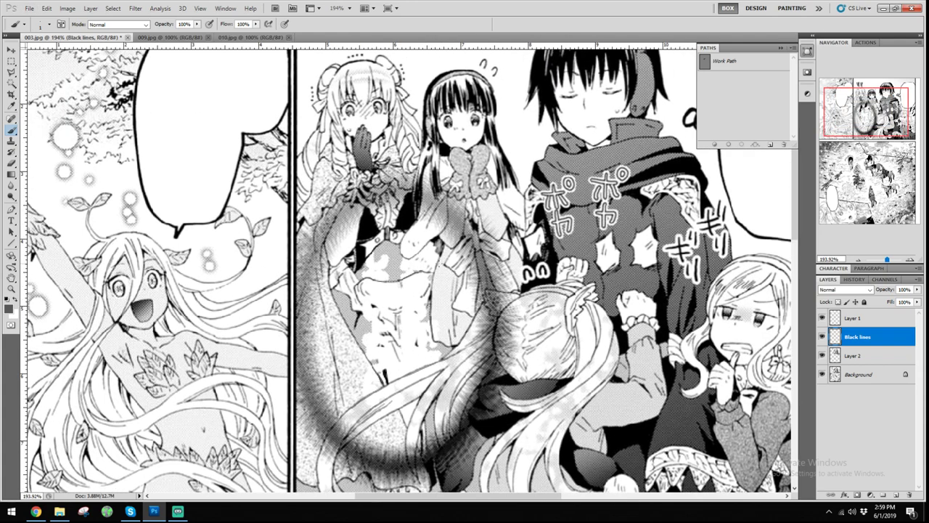
Continue the white cloth's fold line from its lower end in a curve to the small black mark beside it
{"action": "scroll", "coordinate": [388, 334], "scroll_direction": "up", "scroll_amount": 5}
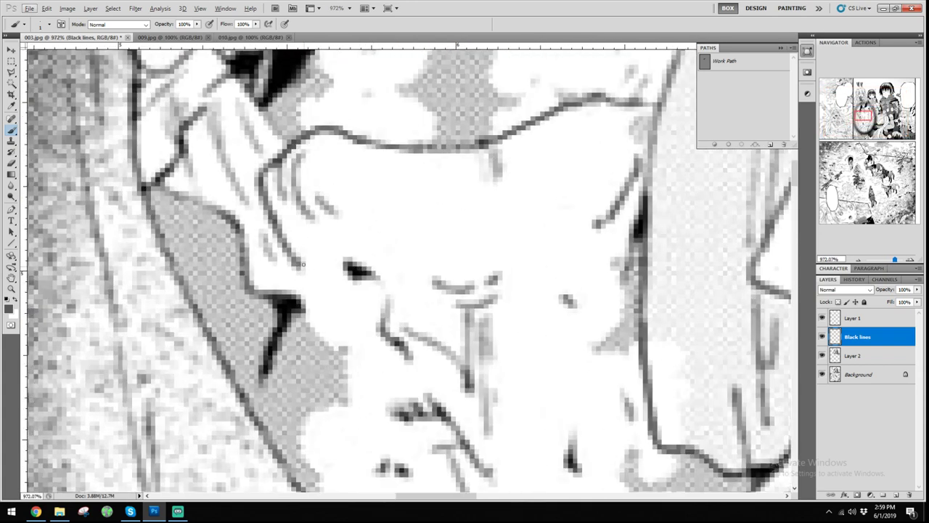
{"action": "mouse_move", "coordinate": [303, 263]}
{"action": "left_mouse_down"}
{"action": "mouse_move", "coordinate": [312, 279]}
{"action": "mouse_move", "coordinate": [359, 275]}
{"action": "left_mouse_up"}
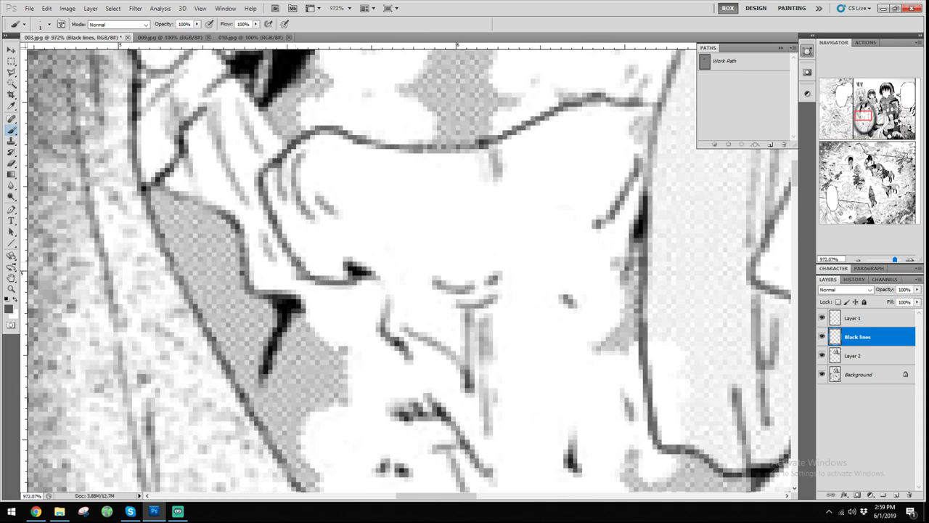
Draw the white cloth's inner fold lines down to the black mark and continue its edge to the short line fragment below
{"action": "left_click_drag", "start_coordinate": [319, 221], "coordinate": [354, 270]}
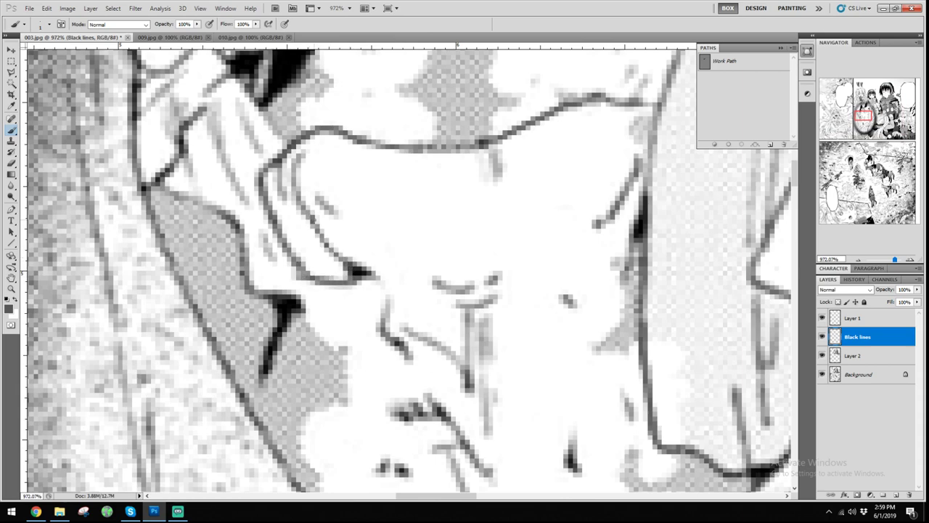
{"action": "left_click_drag", "start_coordinate": [316, 220], "coordinate": [353, 270]}
{"action": "left_click_drag", "start_coordinate": [328, 207], "coordinate": [377, 272]}
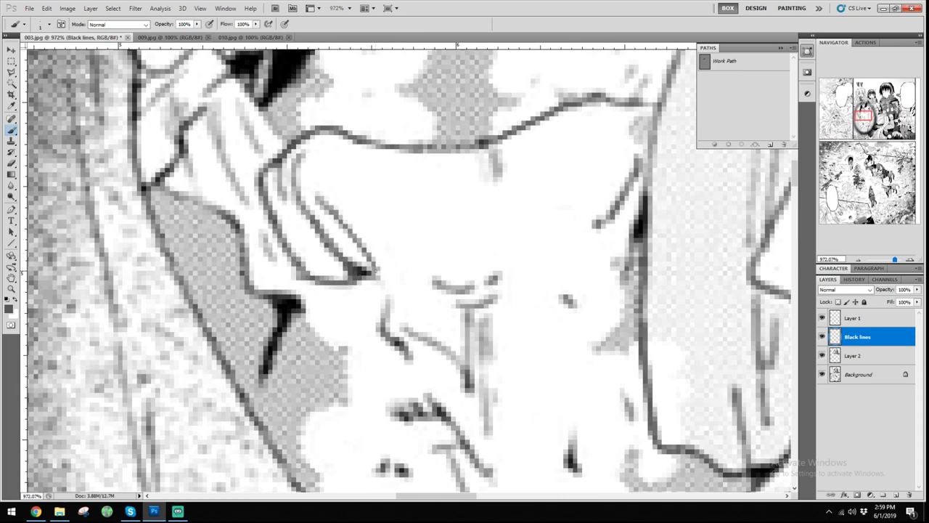
{"action": "left_click_drag", "start_coordinate": [283, 198], "coordinate": [393, 321]}
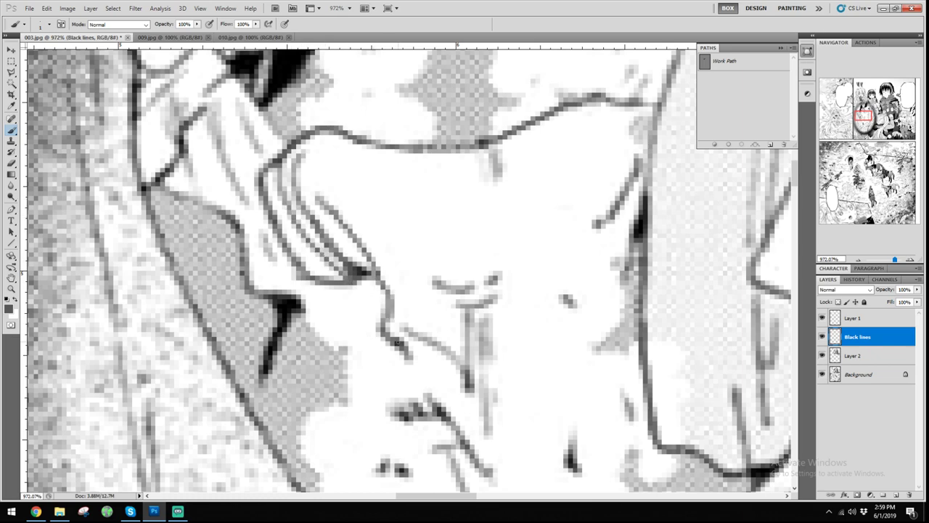
Extend the cloth's edge down to the diagonal line below and draw the fold's lower curve from the black wedge to that edge
{"action": "scroll", "coordinate": [409, 270], "scroll_direction": "down", "scroll_amount": 3}
{"action": "mouse_move", "coordinate": [409, 270]}
{"action": "left_mouse_down"}
{"action": "mouse_move", "coordinate": [435, 315]}
{"action": "mouse_move", "coordinate": [404, 280]}
{"action": "mouse_move", "coordinate": [407, 263]}
{"action": "left_mouse_up"}
{"action": "key", "text": "ctrl+z"}
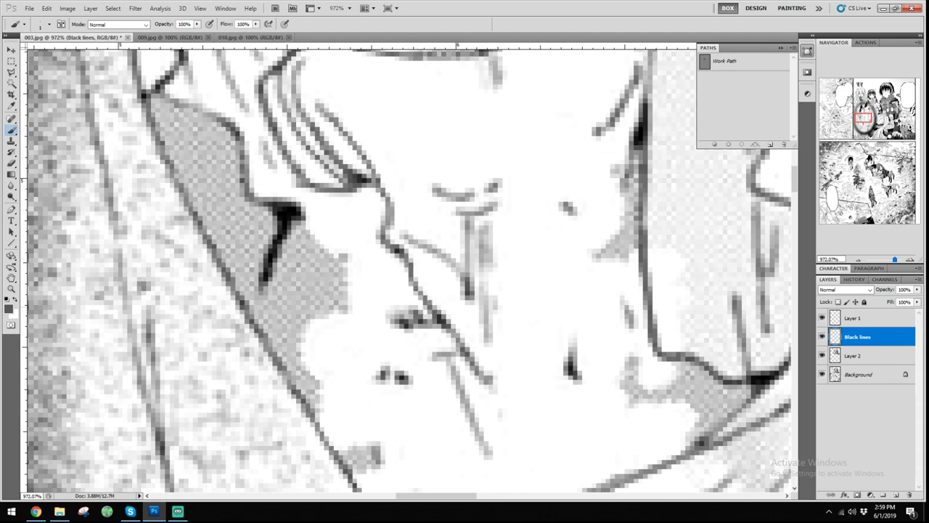
{"action": "scroll", "coordinate": [409, 267], "scroll_direction": "down", "scroll_amount": 3}
{"action": "scroll", "coordinate": [406, 312], "scroll_direction": "down", "scroll_amount": 2}
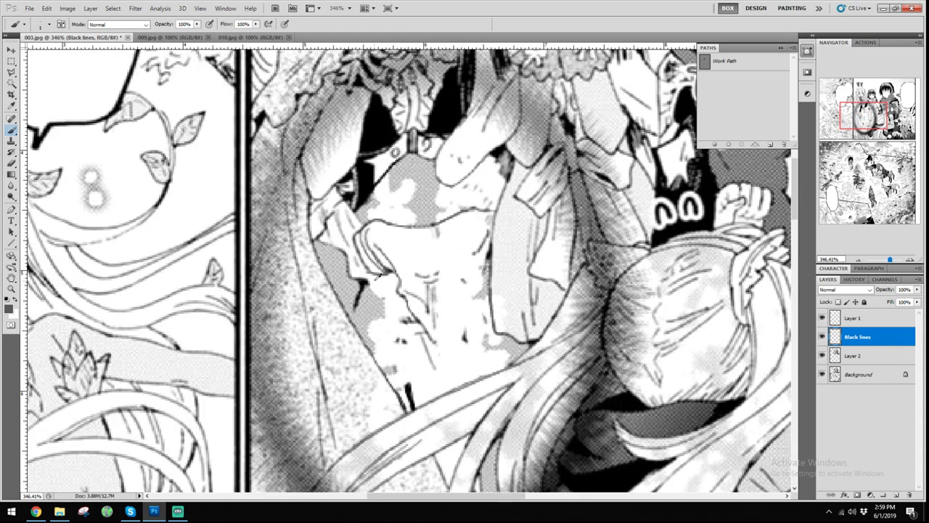
{"action": "scroll", "coordinate": [407, 312], "scroll_direction": "up", "scroll_amount": 4}
{"action": "left_click_drag", "start_coordinate": [368, 291], "coordinate": [432, 310]}
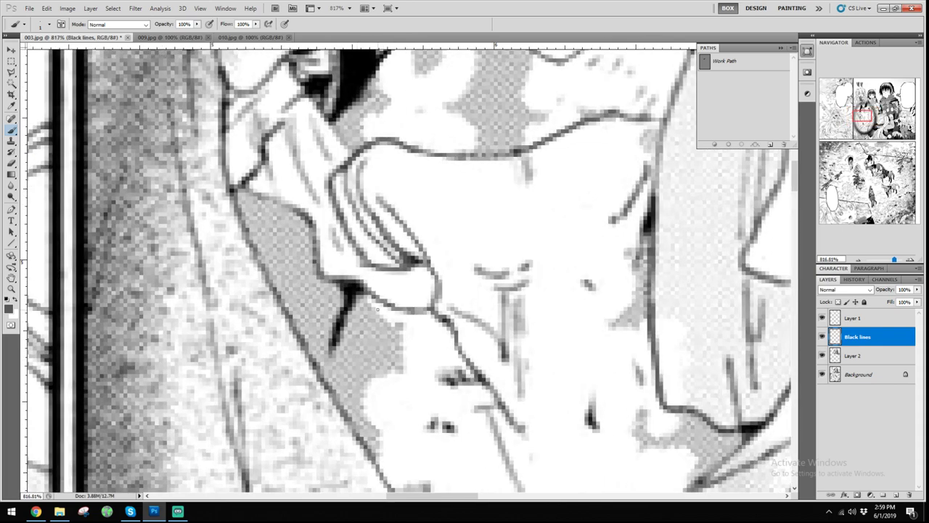
Try to connect the small dark mark below the cloth to the black wedge above the hair strand with near-vertical lines
{"action": "scroll", "coordinate": [389, 305], "scroll_direction": "down", "scroll_amount": 3}
{"action": "scroll", "coordinate": [388, 305], "scroll_direction": "down", "scroll_amount": 3}
{"action": "scroll", "coordinate": [411, 283], "scroll_direction": "up", "scroll_amount": 4}
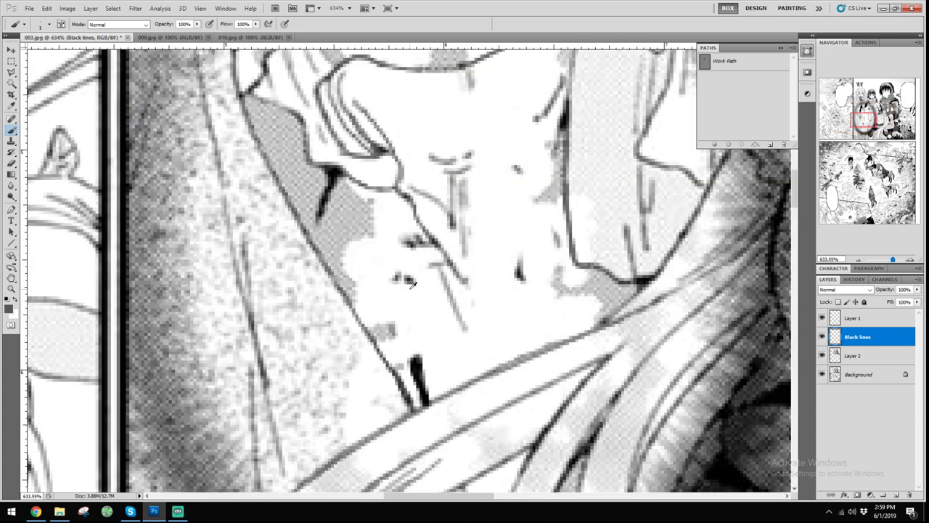
{"action": "left_click_drag", "start_coordinate": [405, 281], "coordinate": [407, 358]}
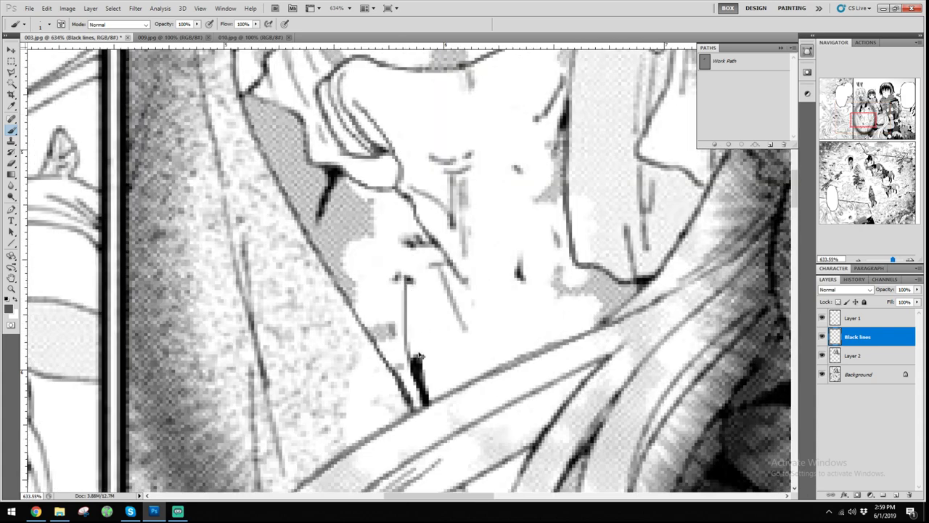
{"action": "key", "text": "ctrl+z"}
{"action": "left_click", "coordinate": [419, 359], "text": "alt"}
{"action": "left_click_drag", "start_coordinate": [406, 280], "coordinate": [414, 362]}
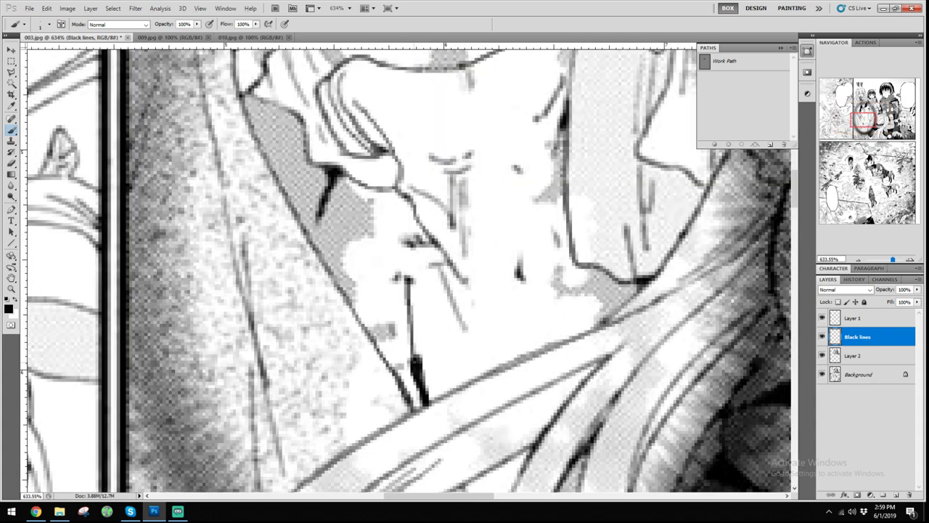
{"action": "left_click_drag", "start_coordinate": [413, 280], "coordinate": [418, 365]}
{"action": "scroll", "coordinate": [430, 273], "scroll_direction": "down", "scroll_amount": 2}
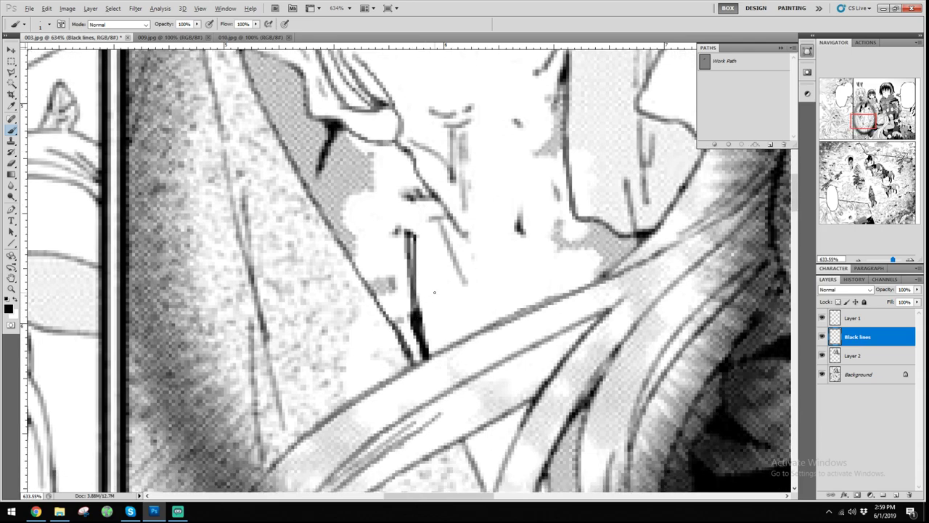
{"action": "key", "text": "ctrl+z"}
{"action": "key", "text": "ctrl+z"}
Hide Layer 2 and "Black lines" and examine the original panel with its Japanese text at close range and at 100%
{"action": "left_click", "coordinate": [11, 210]}
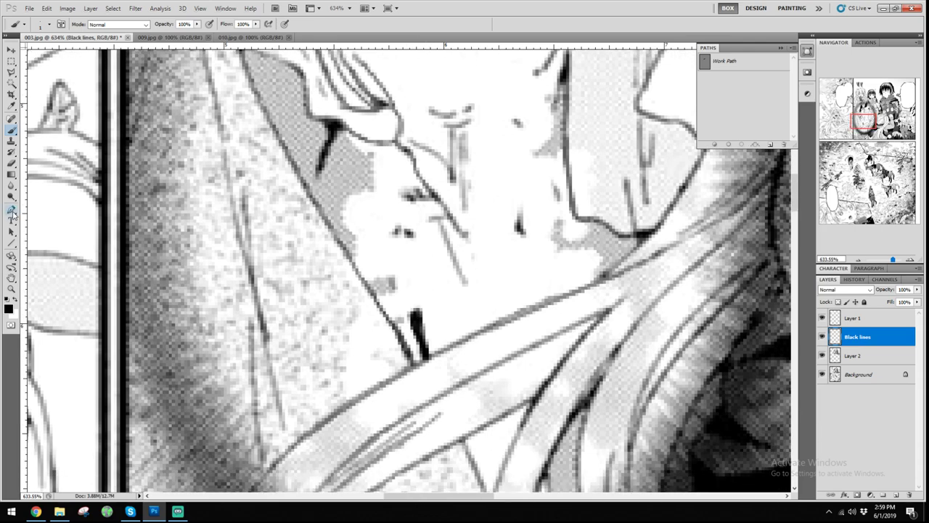
{"action": "scroll", "coordinate": [330, 219], "scroll_direction": "down", "scroll_amount": 2}
{"action": "scroll", "coordinate": [308, 221], "scroll_direction": "down", "scroll_amount": 2}
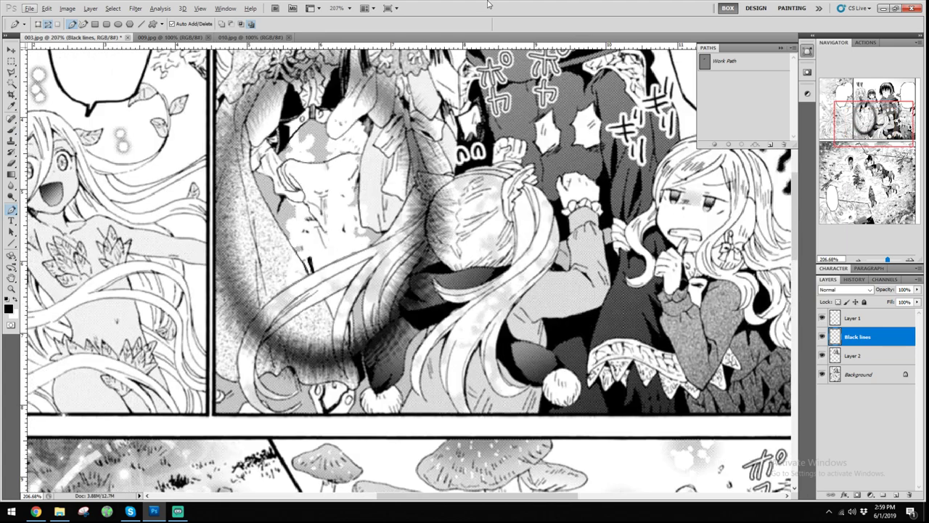
{"action": "scroll", "coordinate": [309, 222], "scroll_direction": "down", "scroll_amount": 2}
{"action": "left_click", "coordinate": [822, 356]}
{"action": "left_click", "coordinate": [822, 338]}
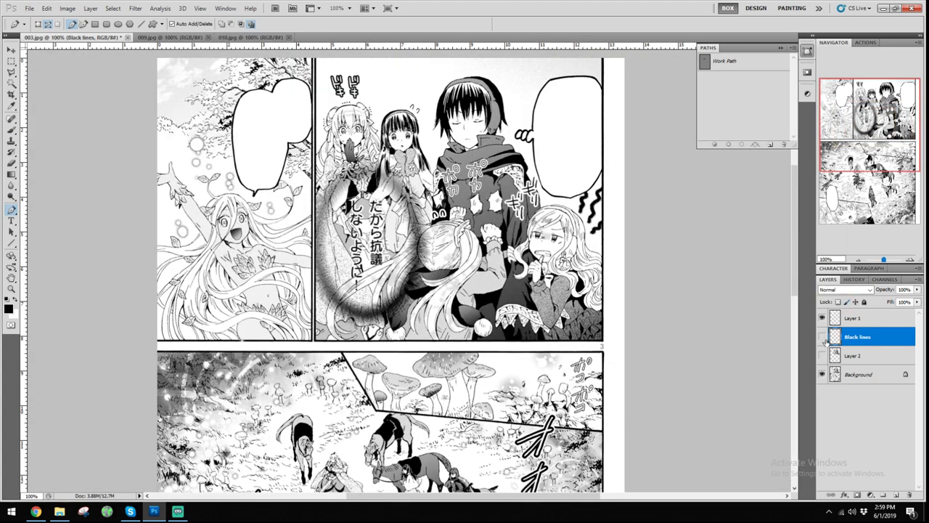
{"action": "scroll", "coordinate": [378, 269], "scroll_direction": "up", "scroll_amount": 3}
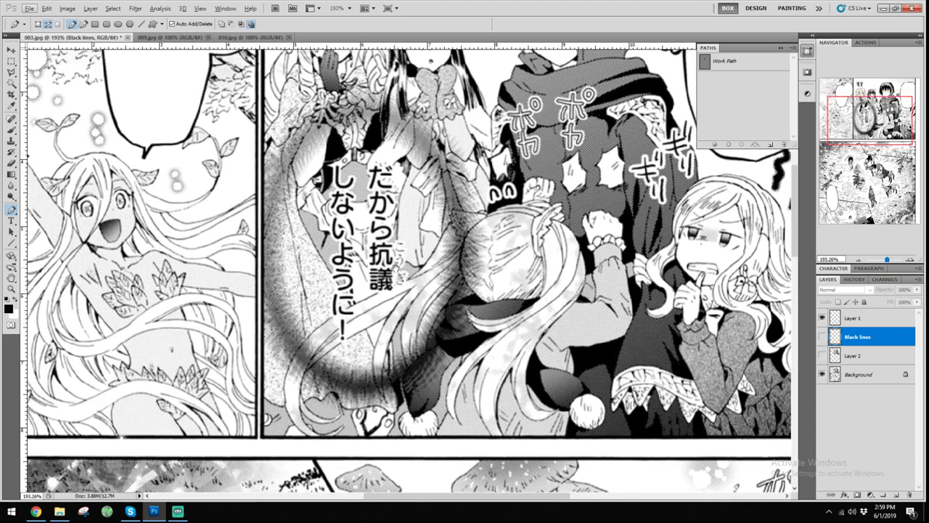
{"action": "left_click_drag", "start_coordinate": [395, 267], "coordinate": [347, 311]}
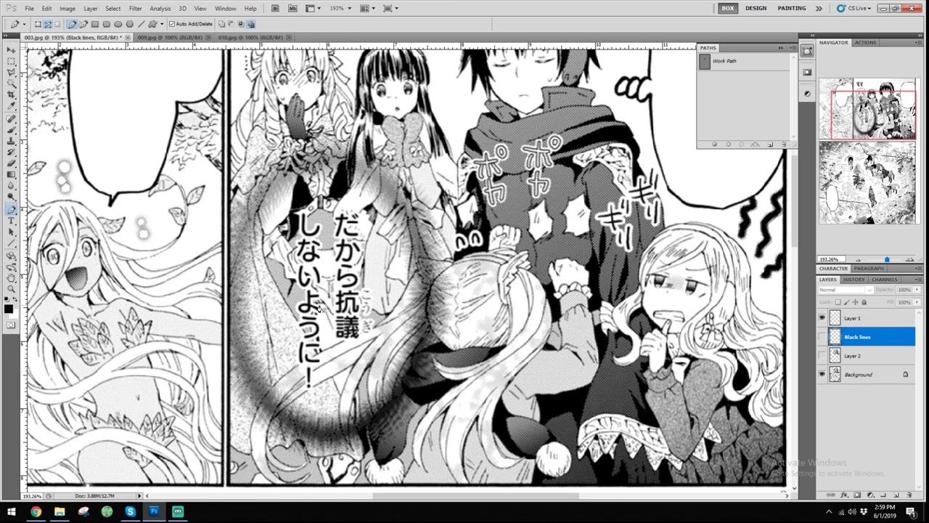
{"action": "key", "text": "ctrl+1"}
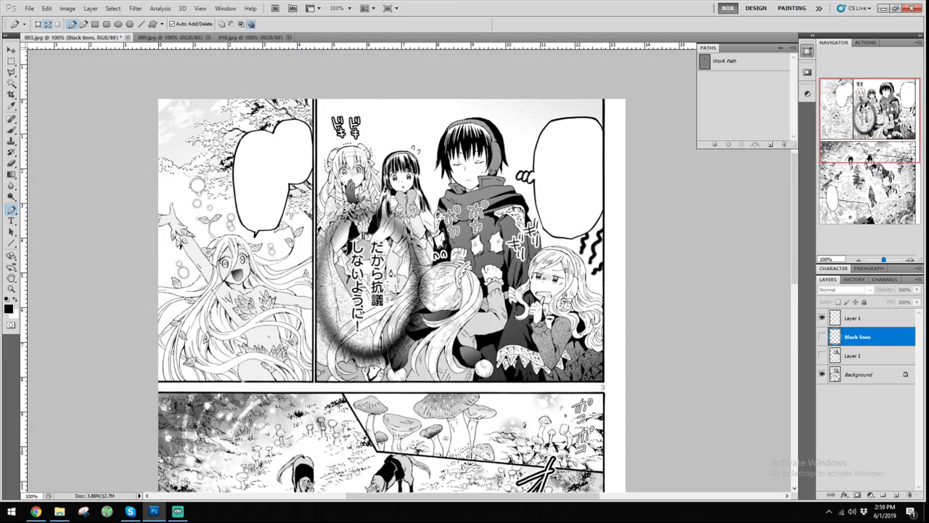
Switch to File Explorer and open page 001.jpg from the Death March ch54 folder
{"action": "key", "text": "alt+Tab"}
{"action": "key", "text": "alt+Tab"}
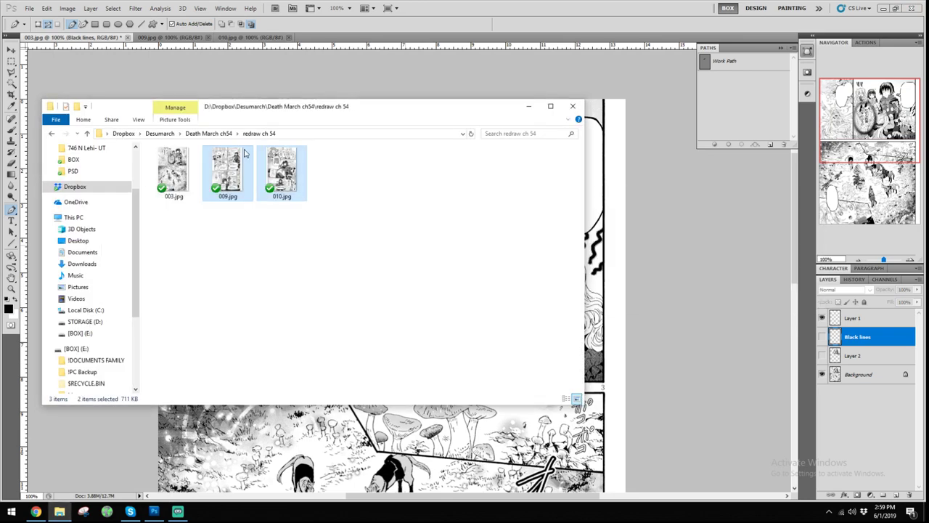
{"action": "left_click", "coordinate": [208, 133]}
{"action": "double_click", "coordinate": [231, 188]}
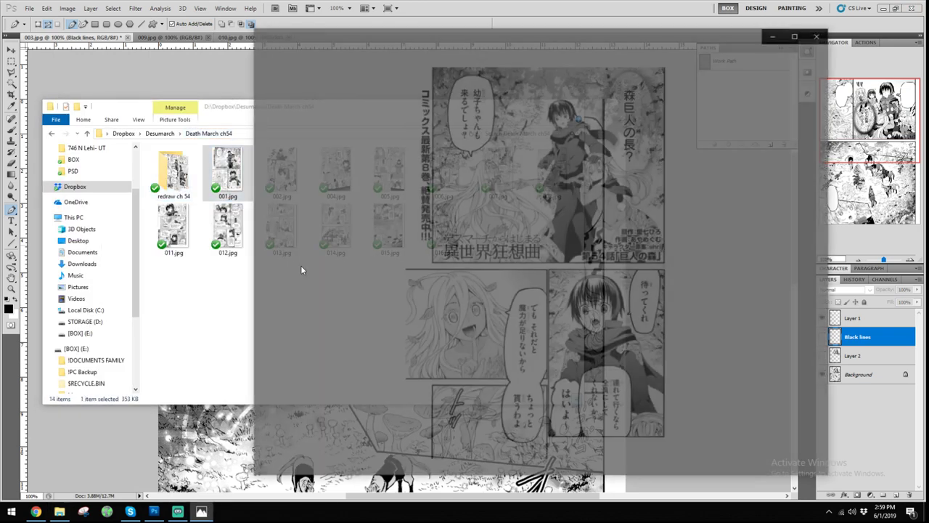
Page through the chapter 54 images up to 014.jpg, examining how the text sits on the artwork
{"action": "key", "text": "Right"}
{"action": "key", "text": "Right"}
{"action": "key", "text": "Right"}
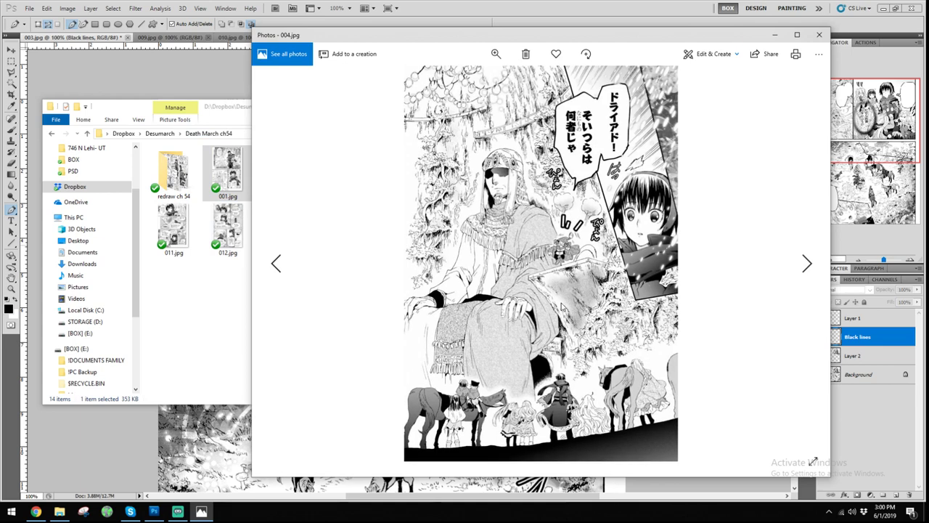
{"action": "key", "text": "Right"}
{"action": "key", "text": "Right"}
{"action": "key", "text": "Right"}
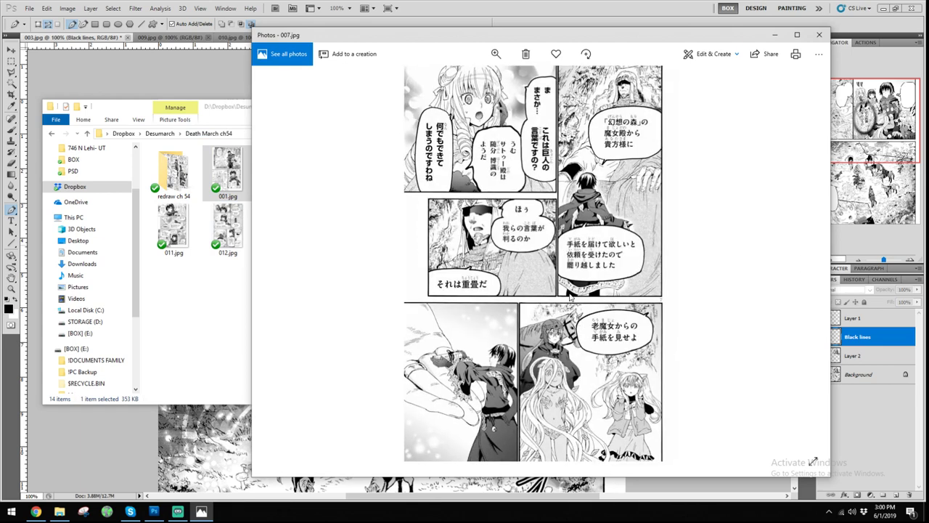
{"action": "key", "text": "Right"}
{"action": "key", "text": "Right"}
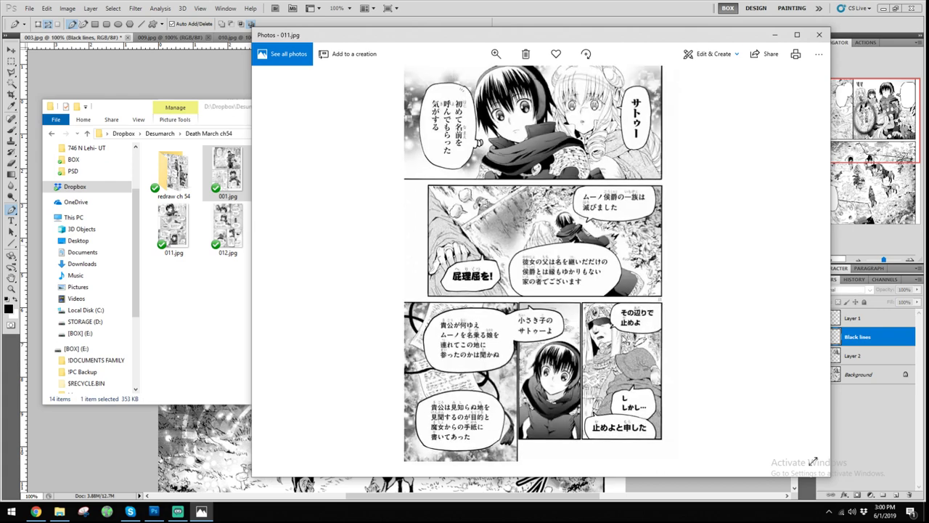
{"action": "key", "text": "Right"}
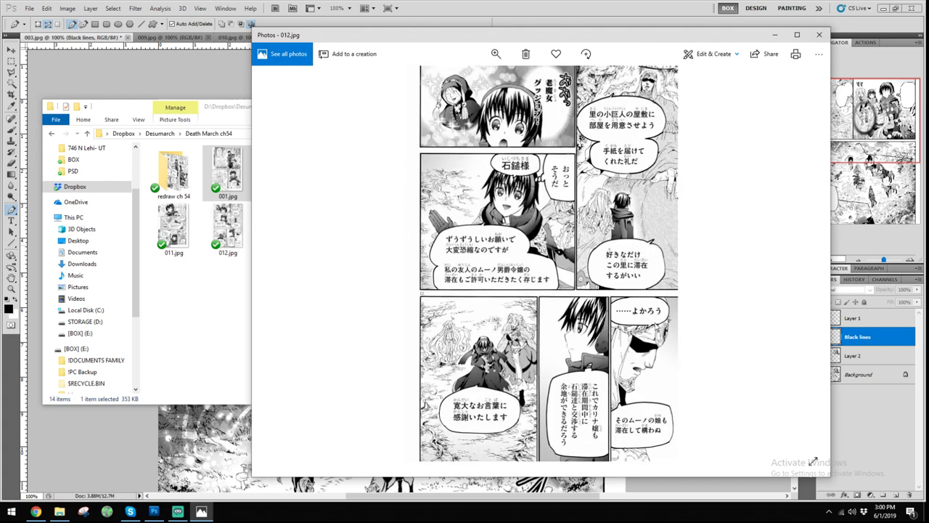
{"action": "key", "text": "Right"}
{"action": "key", "text": "Right"}
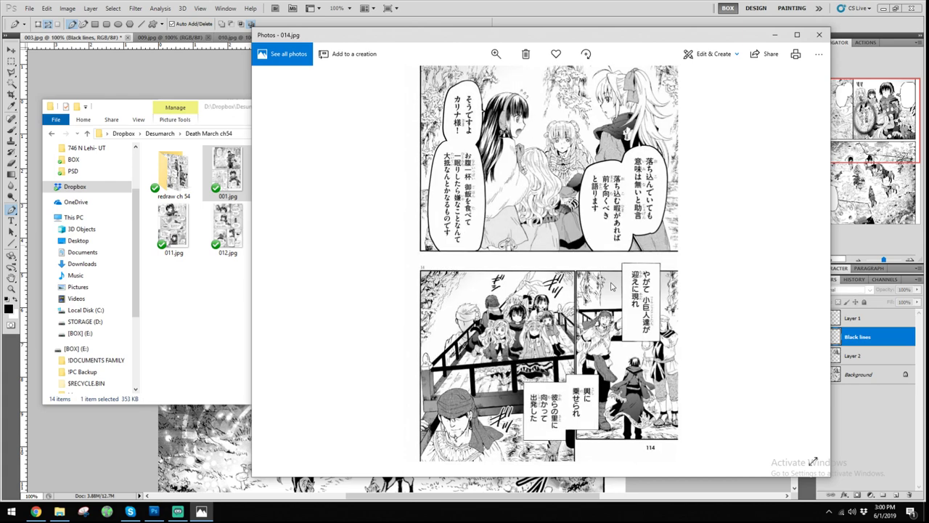
Zoom in on page 014.jpg to examine the upper panel's speech bubbles, and return to the full-page view
{"action": "scroll", "coordinate": [581, 218], "scroll_direction": "up", "scroll_amount": 1}
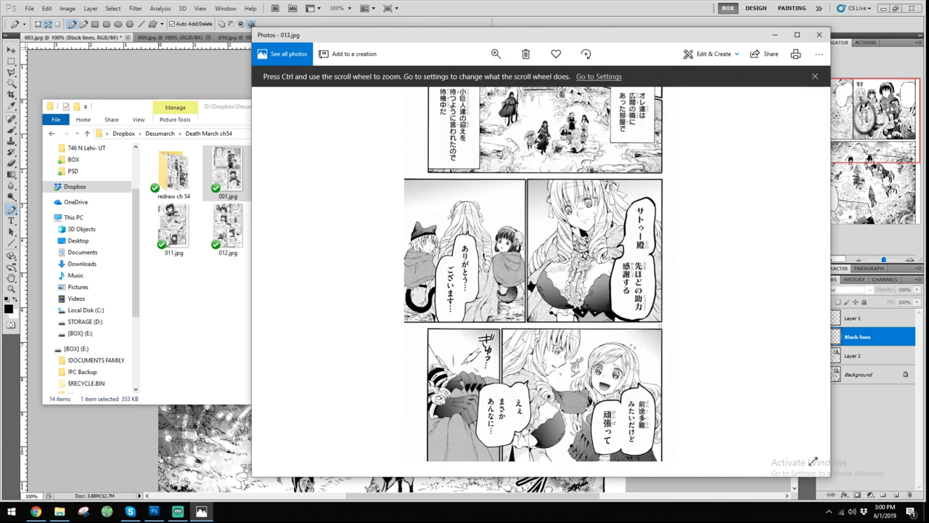
{"action": "scroll", "coordinate": [576, 241], "scroll_direction": "down", "scroll_amount": 1}
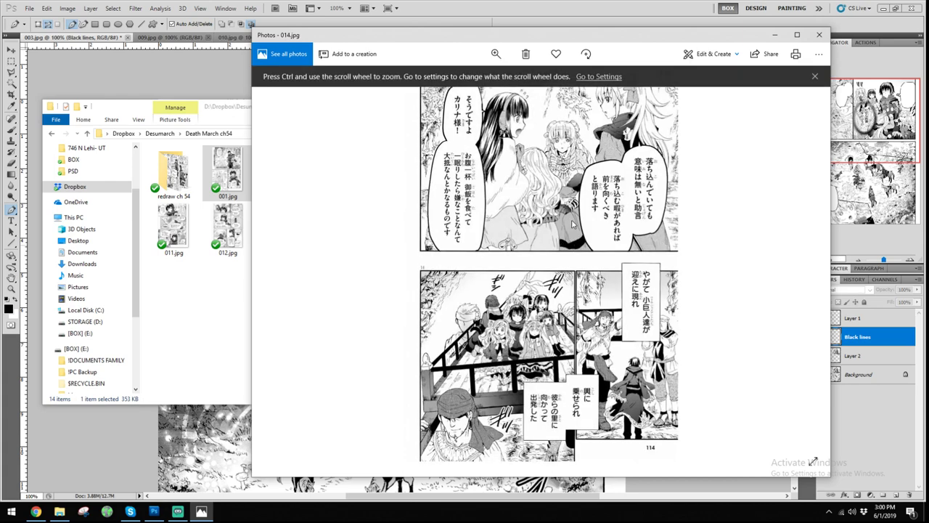
{"action": "left_click", "coordinate": [817, 78]}
{"action": "left_click", "coordinate": [495, 54]}
{"action": "left_click", "coordinate": [492, 79]}
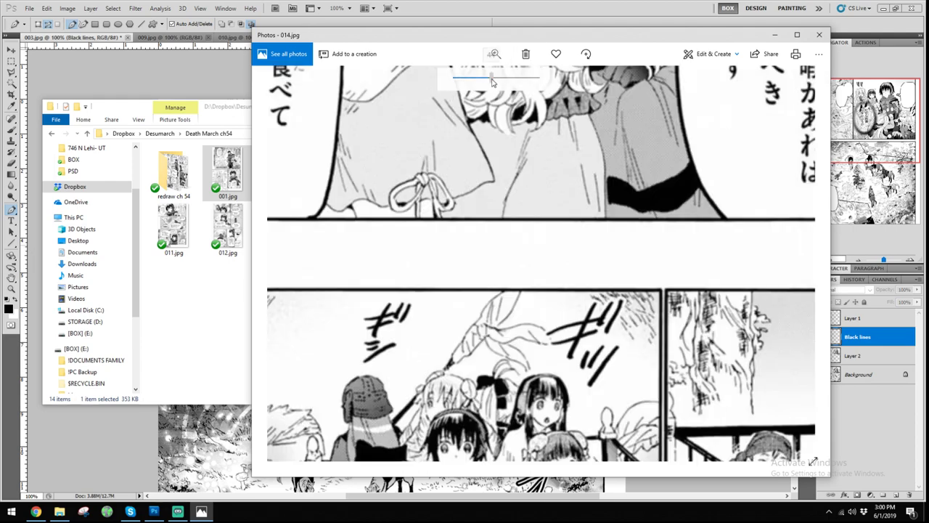
{"action": "left_click_drag", "start_coordinate": [492, 82], "coordinate": [469, 80]}
{"action": "left_click_drag", "start_coordinate": [587, 165], "coordinate": [585, 287]}
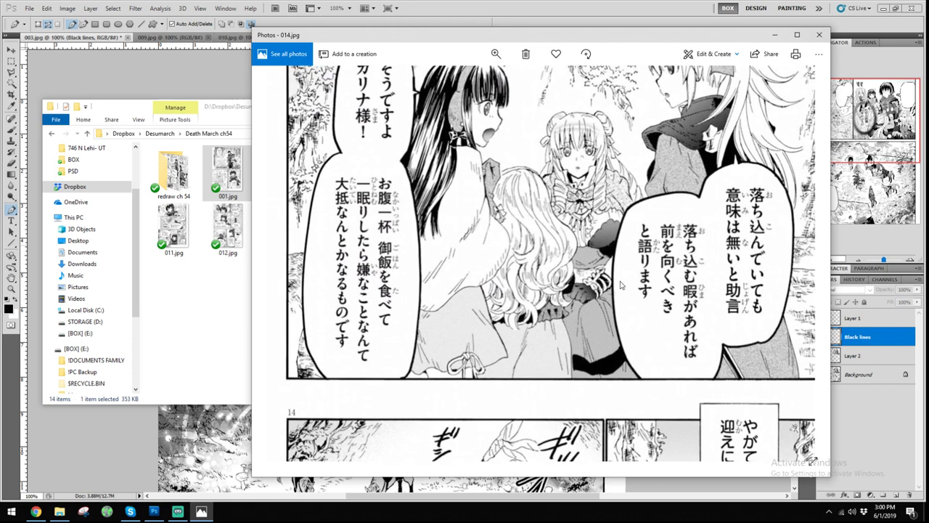
{"action": "left_click", "coordinate": [496, 54]}
{"action": "left_click", "coordinate": [454, 78]}
{"action": "left_click", "coordinate": [673, 228]}
View the last chapter 54 pages, 015.jpg and 016.jpg, and close the image viewer
{"action": "key", "text": "Right"}
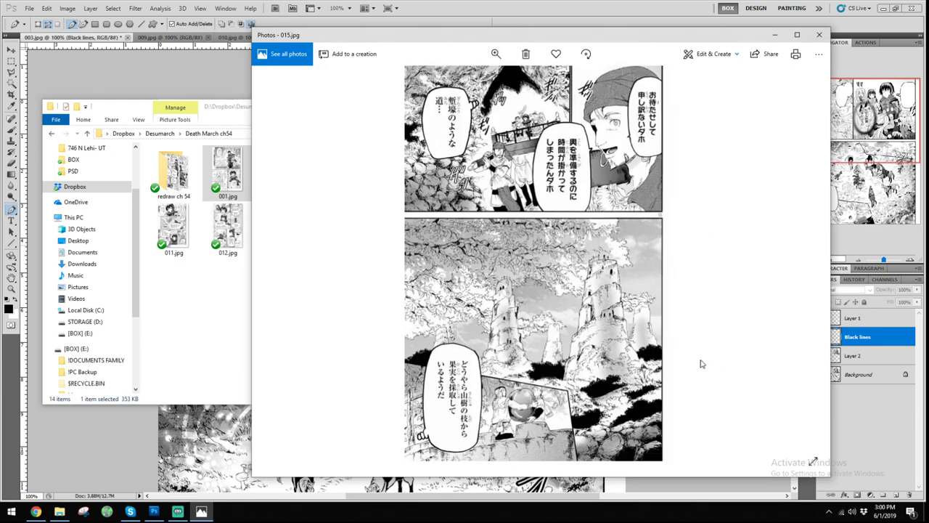
{"action": "key", "text": "Right"}
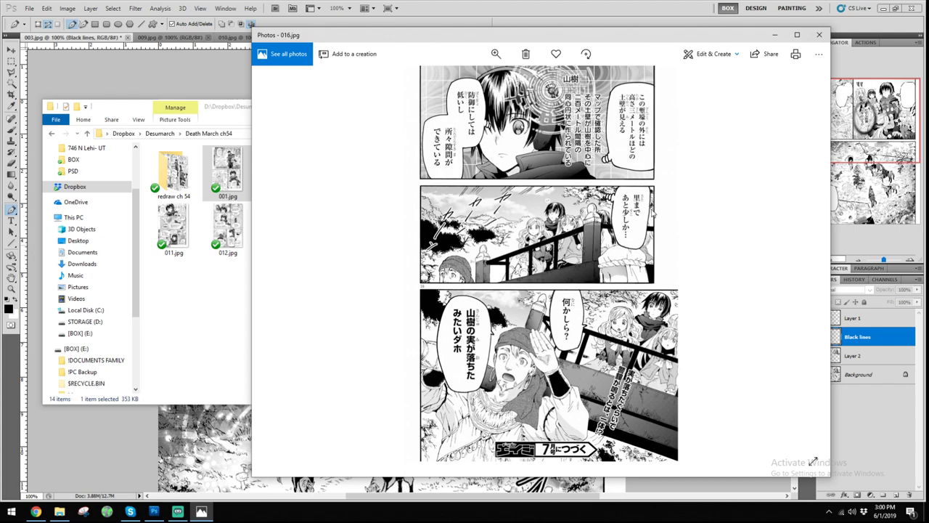
{"action": "left_click", "coordinate": [818, 34]}
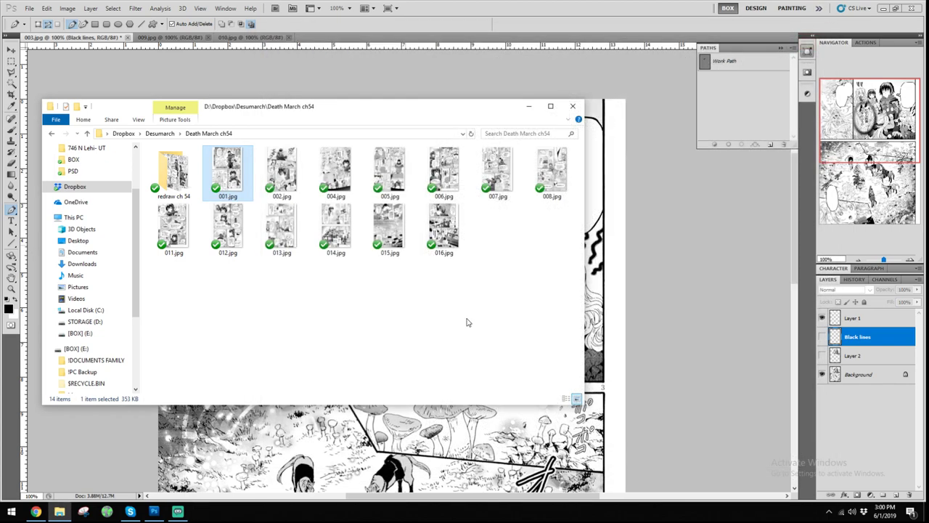
Go to the Death March ch53 folder in Desumarch and open its page 001.jpg
{"action": "left_click", "coordinate": [160, 135]}
{"action": "double_click", "coordinate": [227, 171]}
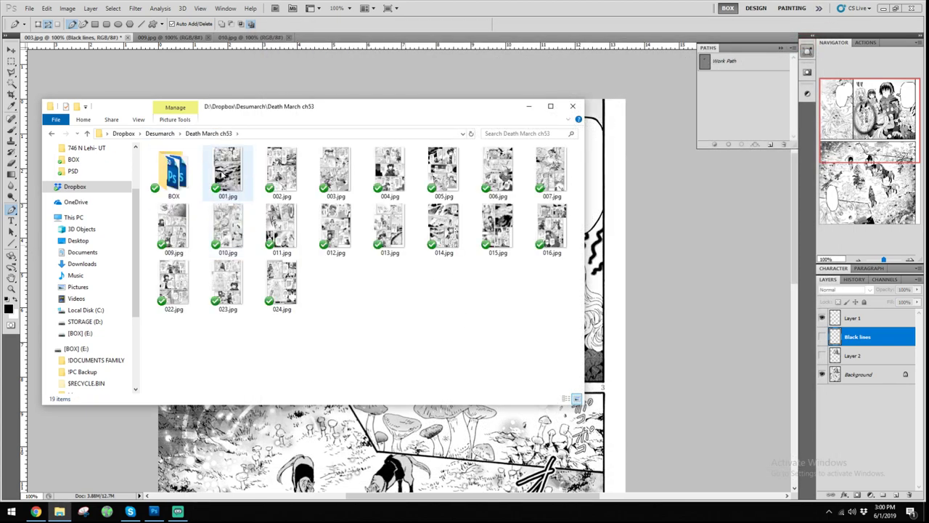
{"action": "double_click", "coordinate": [228, 170]}
Page through the chapter 53 images from 001.jpg up to 010.jpg, examining how the text and sound effects sit on the artwork
{"action": "key", "text": "Right"}
{"action": "key", "text": "Right"}
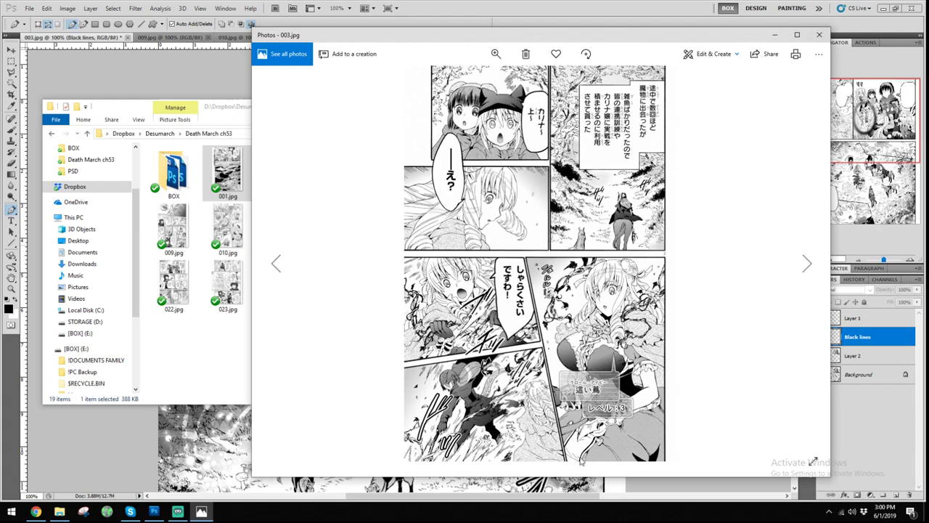
{"action": "key", "text": "Right"}
{"action": "key", "text": "Right"}
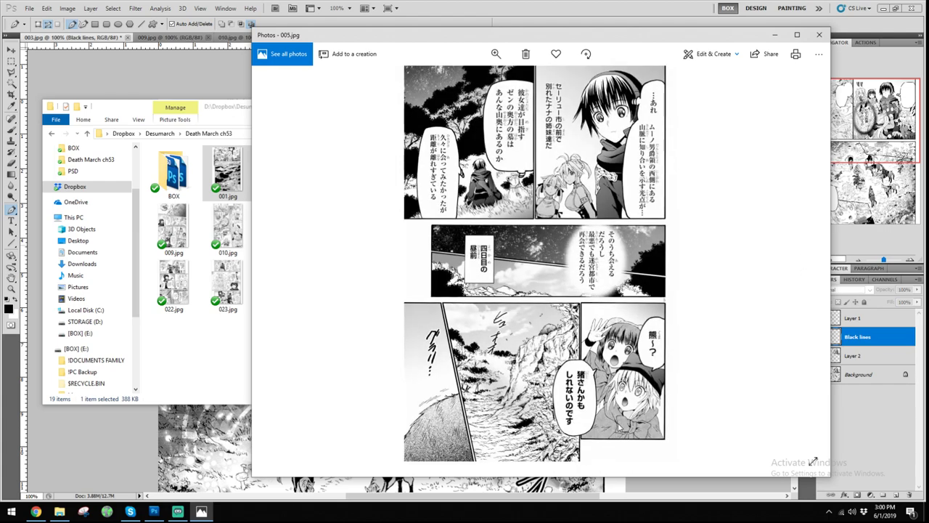
{"action": "key", "text": "Right"}
{"action": "key", "text": "Right"}
{"action": "key", "text": "Left"}
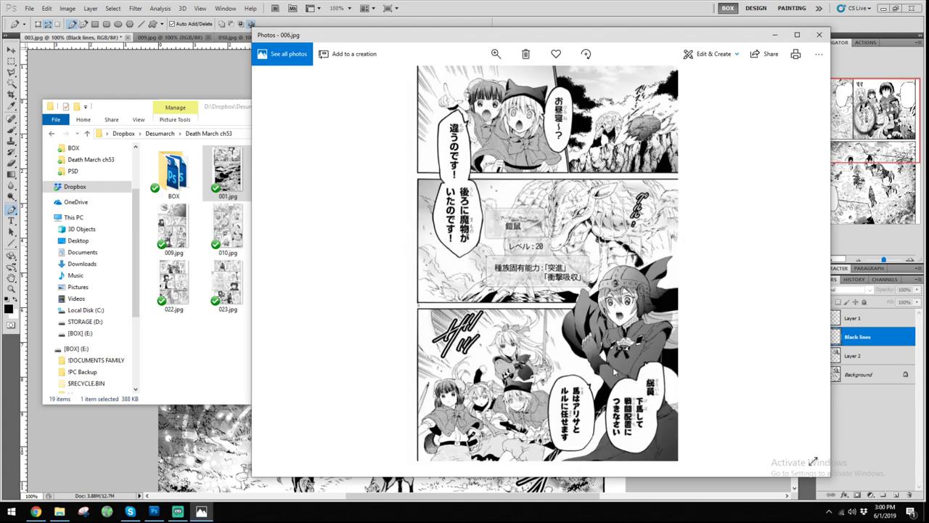
{"action": "key", "text": "Right"}
{"action": "key", "text": "Right"}
{"action": "key", "text": "Right"}
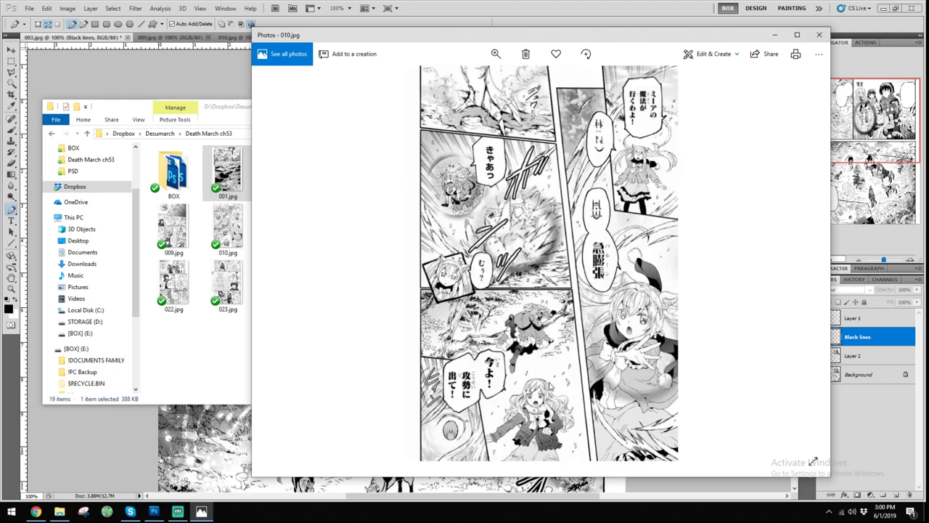
Continue through the remaining chapter 53 pages from 011.jpg onward, examining the text placed over artwork
{"action": "key", "text": "Right"}
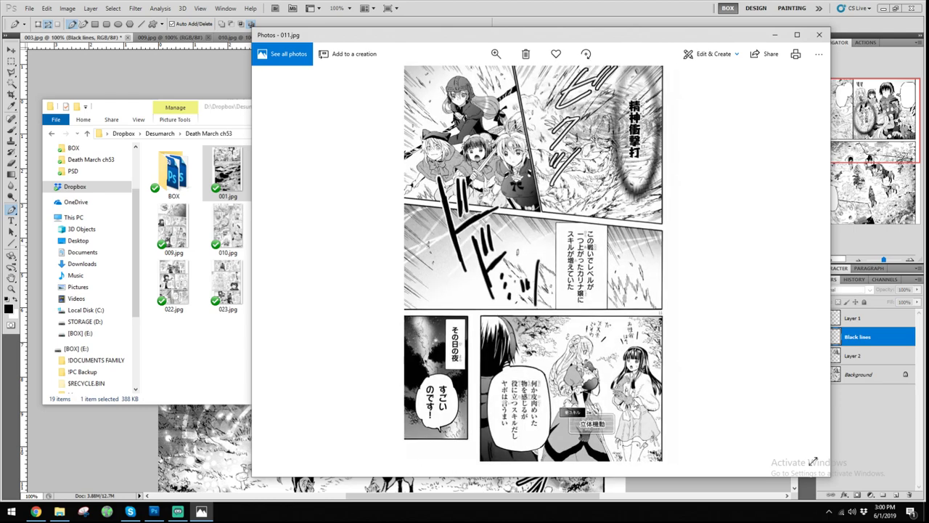
{"action": "key", "text": "Right"}
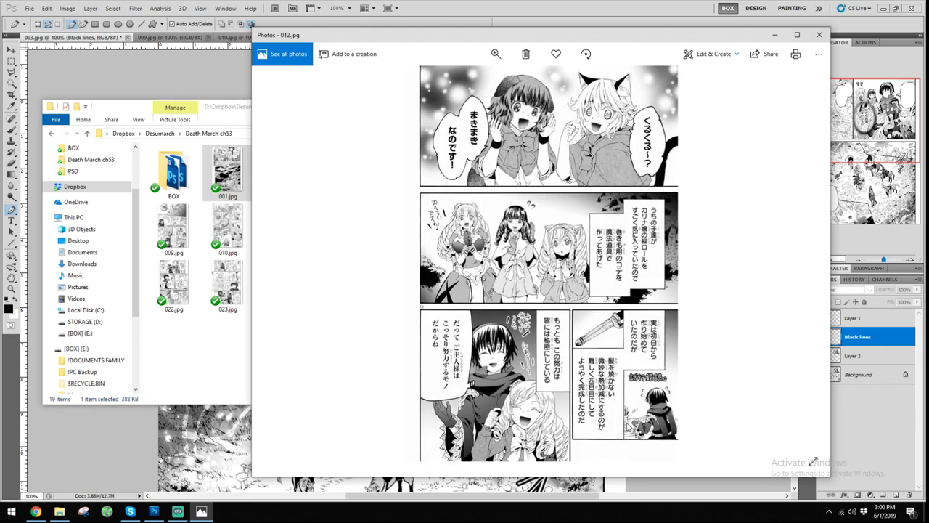
{"action": "key", "text": "Right"}
{"action": "key", "text": "Right"}
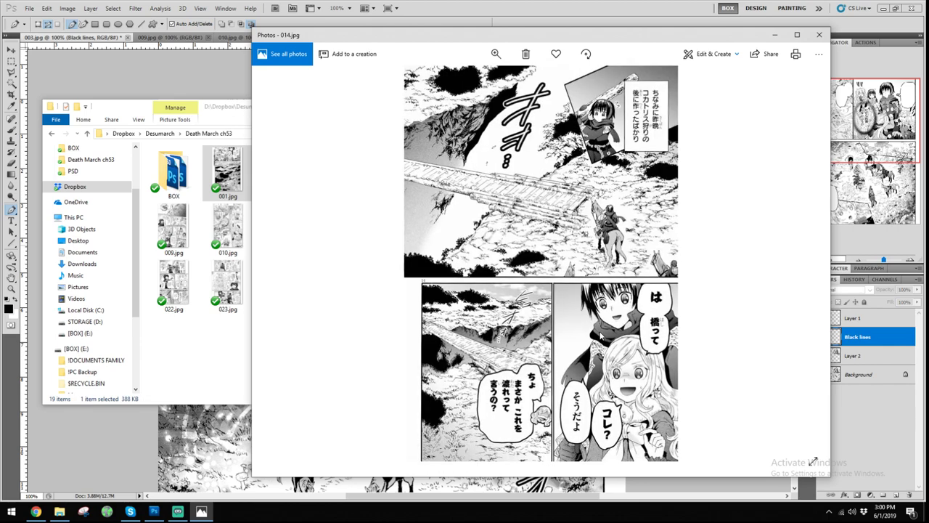
{"action": "key", "text": "Right"}
{"action": "key", "text": "Right"}
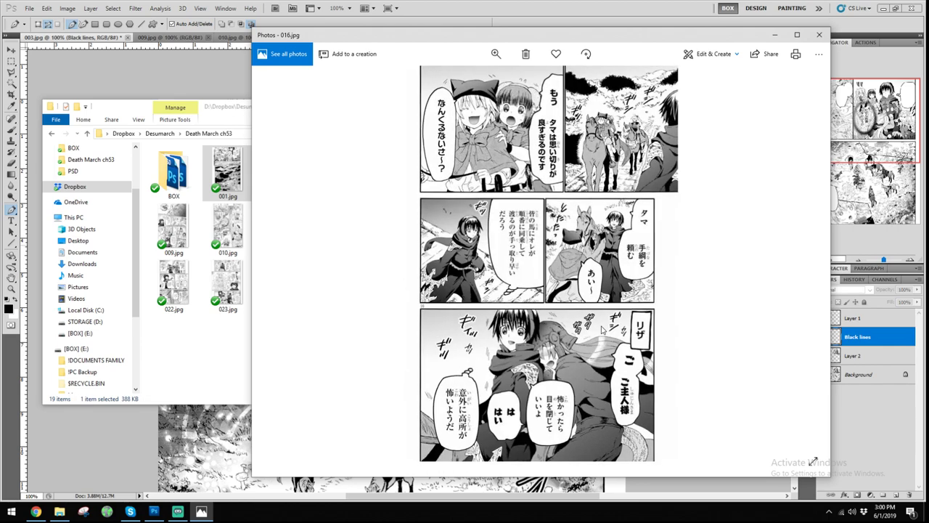
{"action": "key", "text": "Right"}
{"action": "key", "text": "Right"}
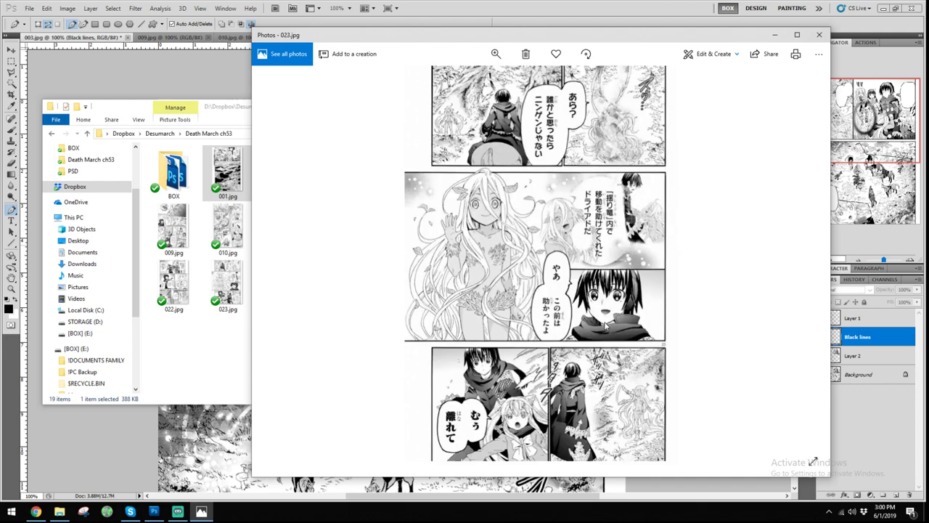
{"action": "key", "text": "Right"}
{"action": "key", "text": "Right"}
Switch back to Photoshop and trace the first side of the missing line with the Pen tool, from the hair strand up through the text's first column
{"action": "key", "text": "alt+Tab"}
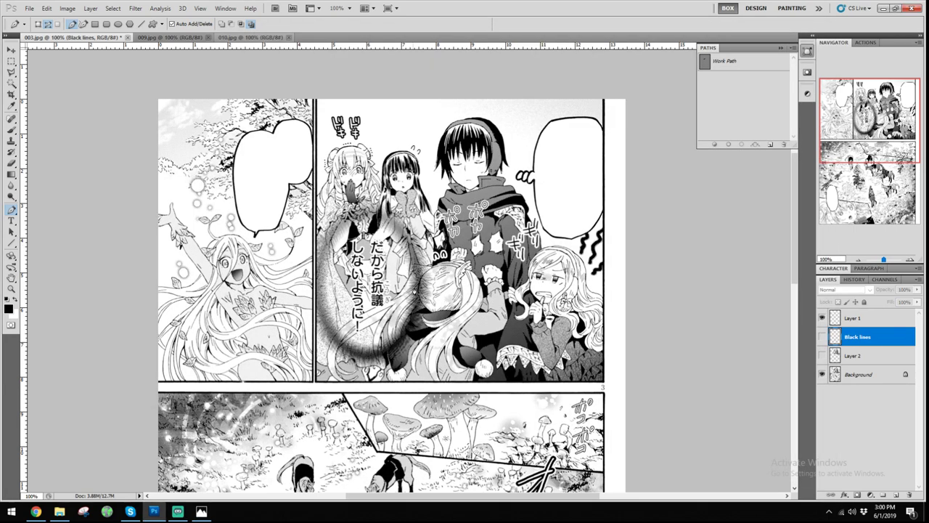
{"action": "scroll", "coordinate": [405, 269], "scroll_direction": "up", "scroll_amount": 14}
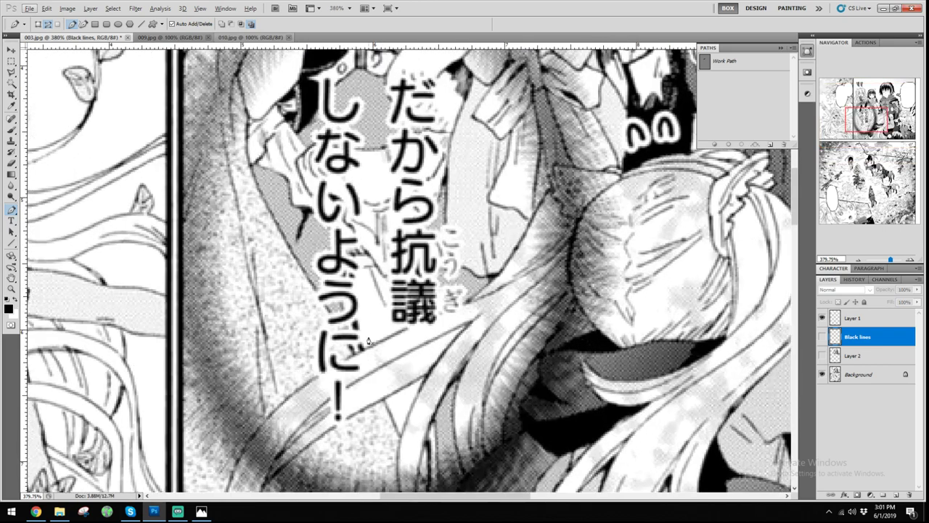
{"action": "scroll", "coordinate": [372, 354], "scroll_direction": "up", "scroll_amount": 2}
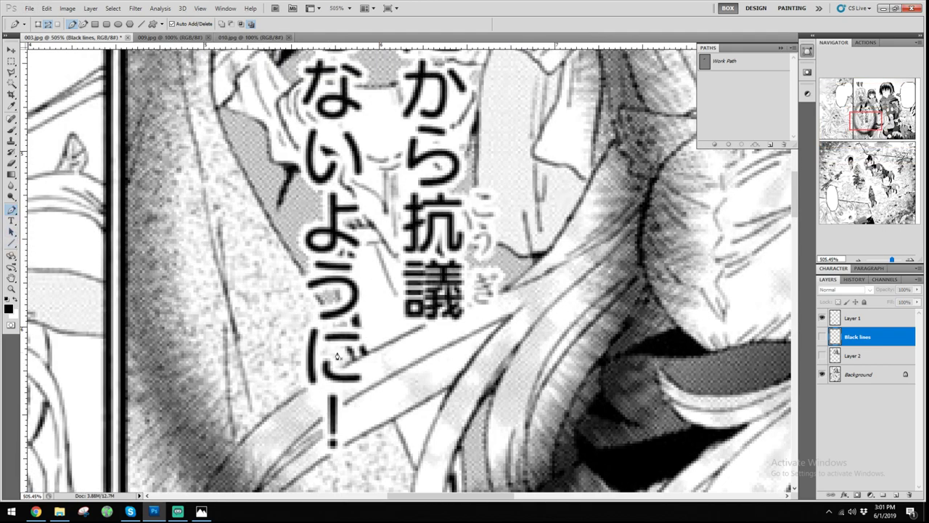
{"action": "left_click", "coordinate": [362, 354]}
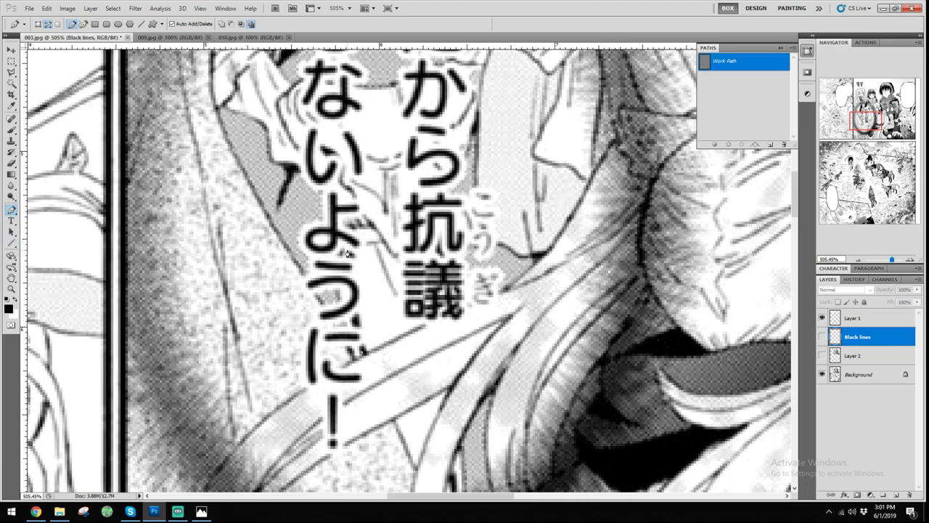
{"action": "left_click", "coordinate": [348, 251]}
{"action": "left_click", "coordinate": [356, 314]}
{"action": "left_click_drag", "start_coordinate": [357, 314], "coordinate": [352, 318]}
{"action": "scroll", "coordinate": [356, 242], "scroll_direction": "up", "scroll_amount": 1}
{"action": "scroll", "coordinate": [356, 261], "scroll_direction": "up", "scroll_amount": 4}
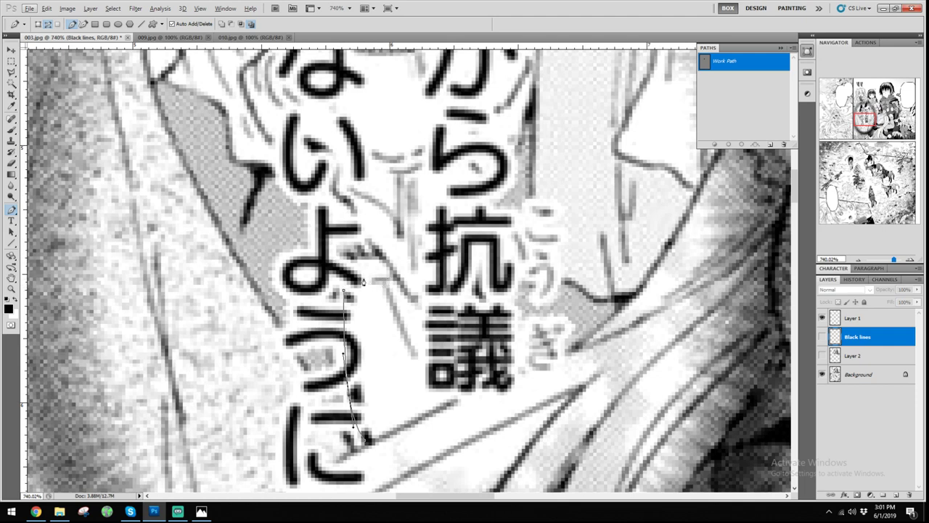
{"action": "left_click_drag", "start_coordinate": [344, 291], "coordinate": [347, 272]}
{"action": "left_click_drag", "start_coordinate": [343, 309], "coordinate": [349, 295]}
{"action": "left_click", "coordinate": [347, 274]}
Close the path with a curved second side, show the Black lines layer, and fill the thin shape with black on it
{"action": "left_click", "coordinate": [369, 439]}
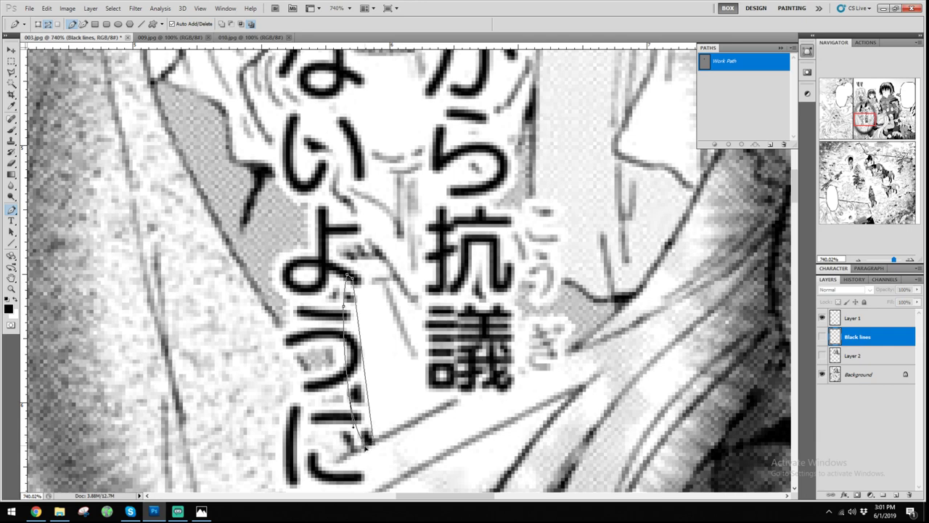
{"action": "left_click_drag", "start_coordinate": [367, 387], "coordinate": [358, 391]}
{"action": "left_click_drag", "start_coordinate": [366, 424], "coordinate": [366, 446]}
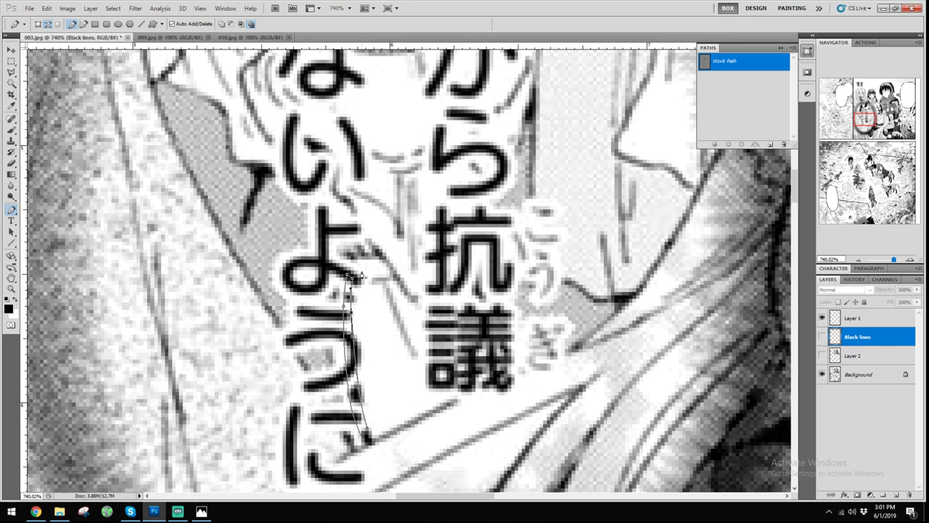
{"action": "left_click", "coordinate": [822, 337]}
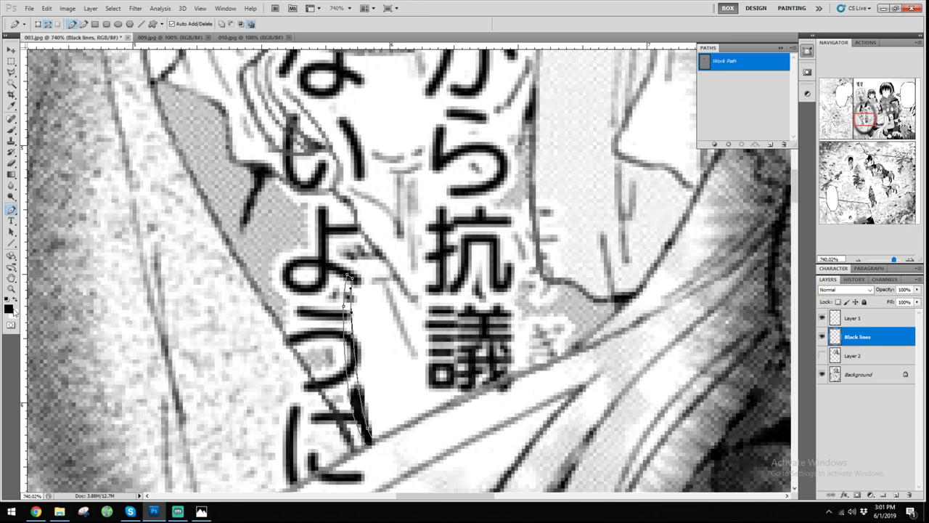
{"action": "left_click", "coordinate": [715, 145]}
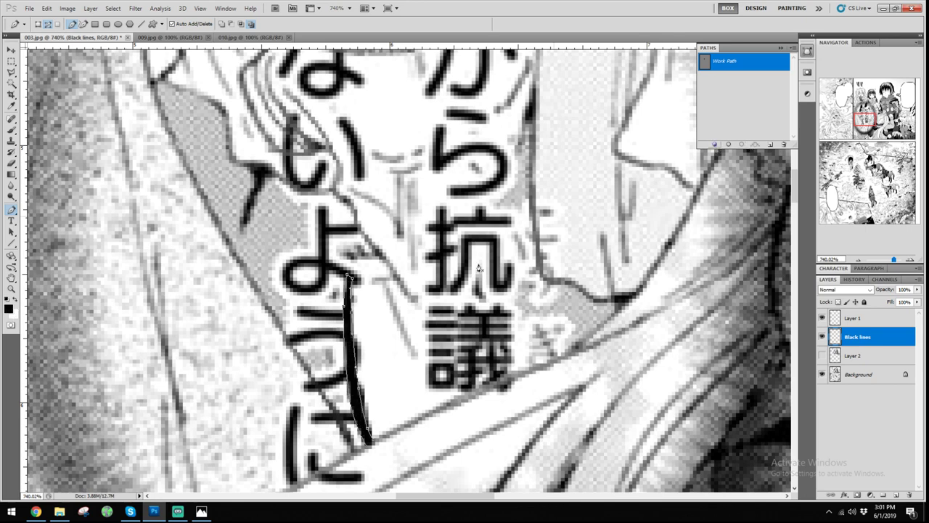
Trace the diagonal coat edge beside the lower left text column with a Pen path and fill it black on the Black lines layer
{"action": "left_click", "coordinate": [733, 109]}
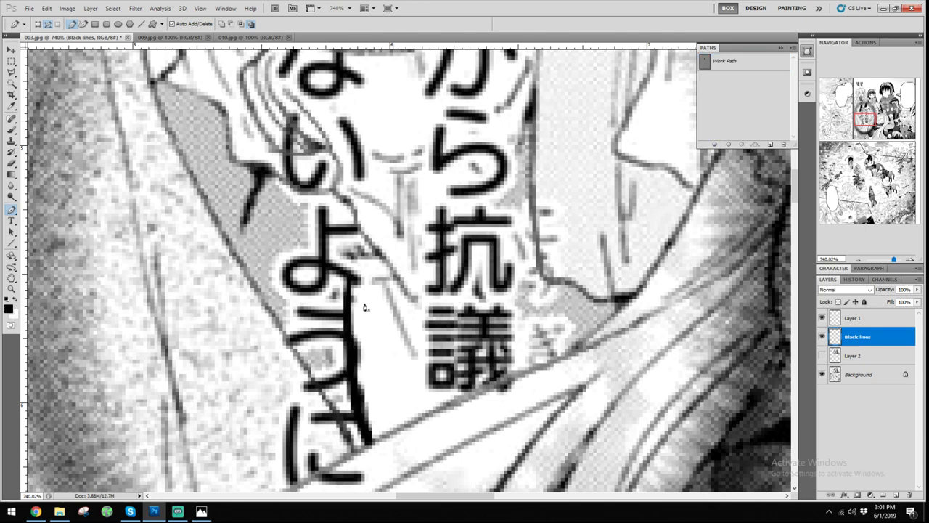
{"action": "left_click", "coordinate": [190, 175]}
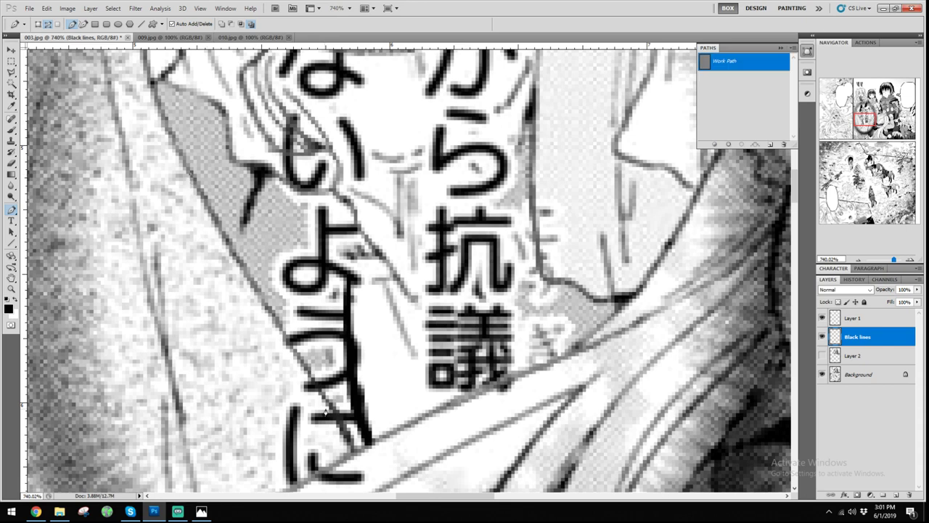
{"action": "left_click", "coordinate": [327, 399]}
{"action": "left_click", "coordinate": [261, 284]}
{"action": "left_click_drag", "start_coordinate": [261, 286], "coordinate": [254, 286]}
{"action": "left_click", "coordinate": [231, 198]}
{"action": "left_click_drag", "start_coordinate": [231, 199], "coordinate": [225, 231]}
{"action": "left_click", "coordinate": [194, 173]}
{"action": "key", "text": "ctrl+z"}
{"action": "left_click", "coordinate": [713, 145]}
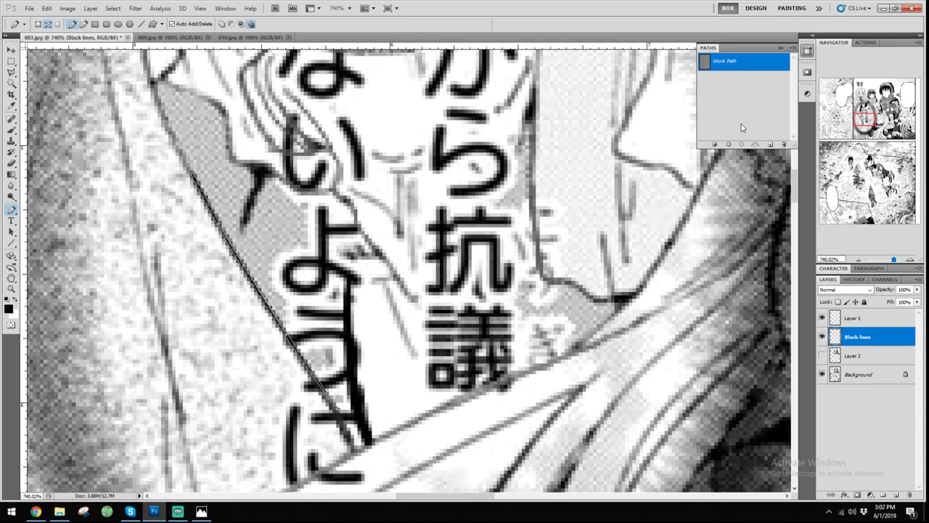
{"action": "left_click", "coordinate": [742, 126]}
{"action": "key", "text": "ctrl+z"}
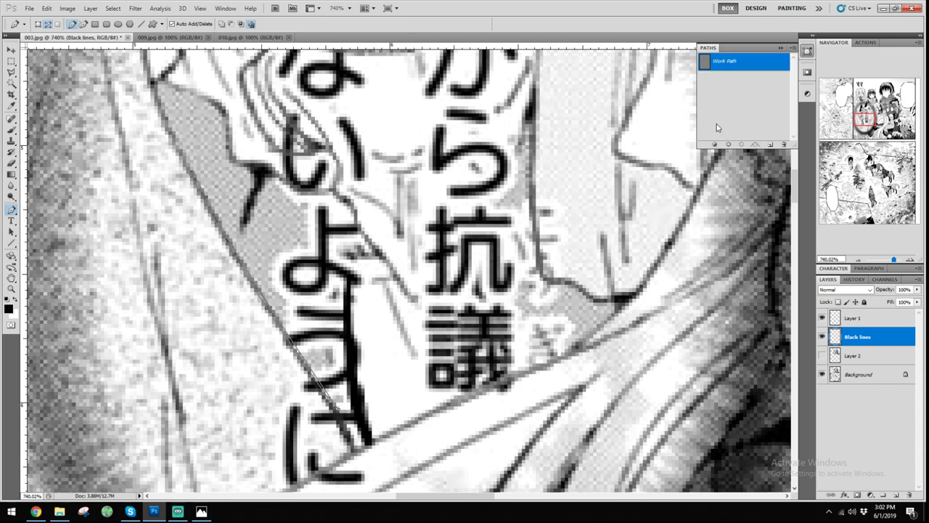
{"action": "left_click", "coordinate": [717, 125]}
Trace a thin curved Pen shape just left of the thick vertical line through the left text column and fill it black
{"action": "scroll", "coordinate": [451, 299], "scroll_direction": "down", "scroll_amount": 1}
{"action": "scroll", "coordinate": [450, 299], "scroll_direction": "down", "scroll_amount": 3}
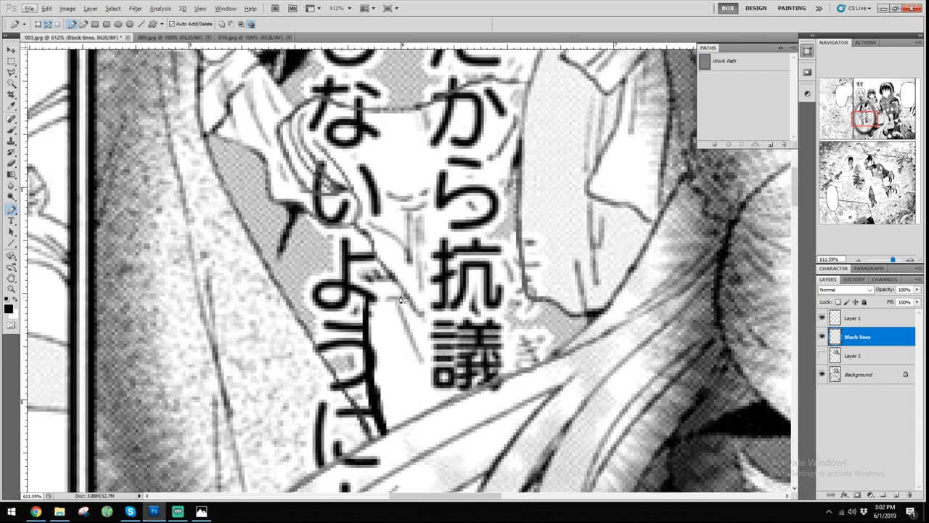
{"action": "scroll", "coordinate": [373, 342], "scroll_direction": "up", "scroll_amount": 4}
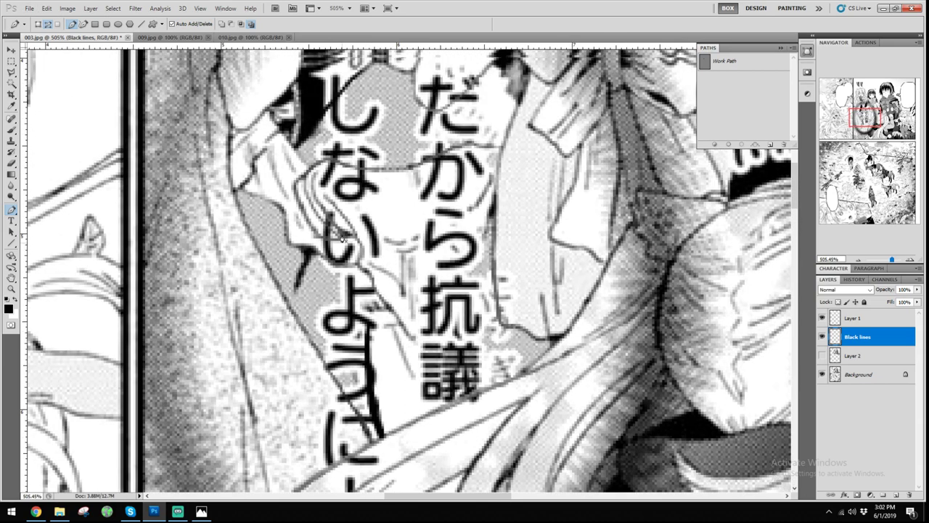
{"action": "scroll", "coordinate": [439, 307], "scroll_direction": "down", "scroll_amount": 4}
{"action": "scroll", "coordinate": [428, 294], "scroll_direction": "right", "scroll_amount": 3}
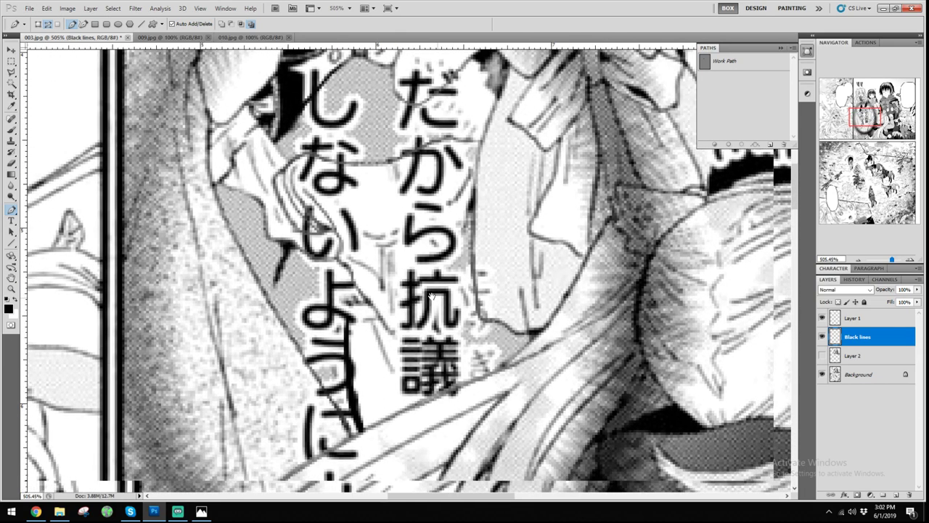
{"action": "scroll", "coordinate": [304, 357], "scroll_direction": "up", "scroll_amount": 2}
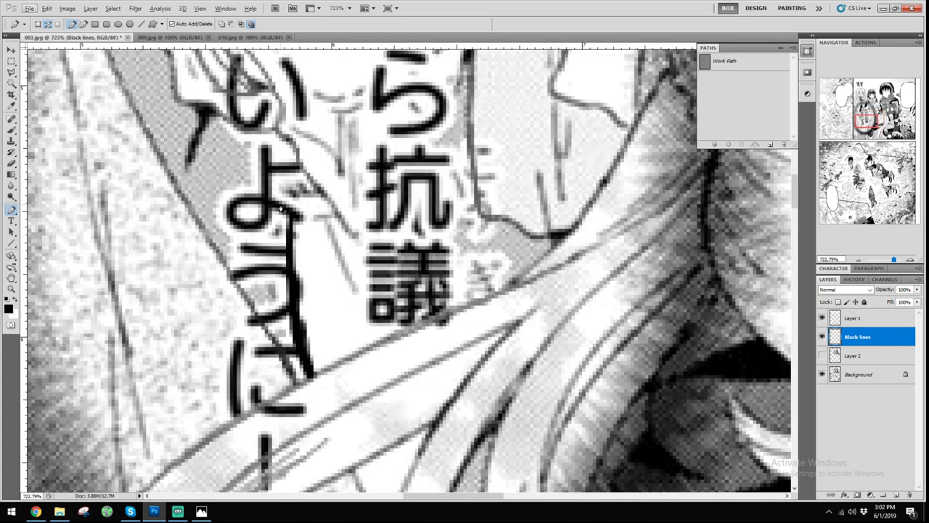
{"action": "left_click", "coordinate": [280, 206]}
{"action": "left_click", "coordinate": [286, 354]}
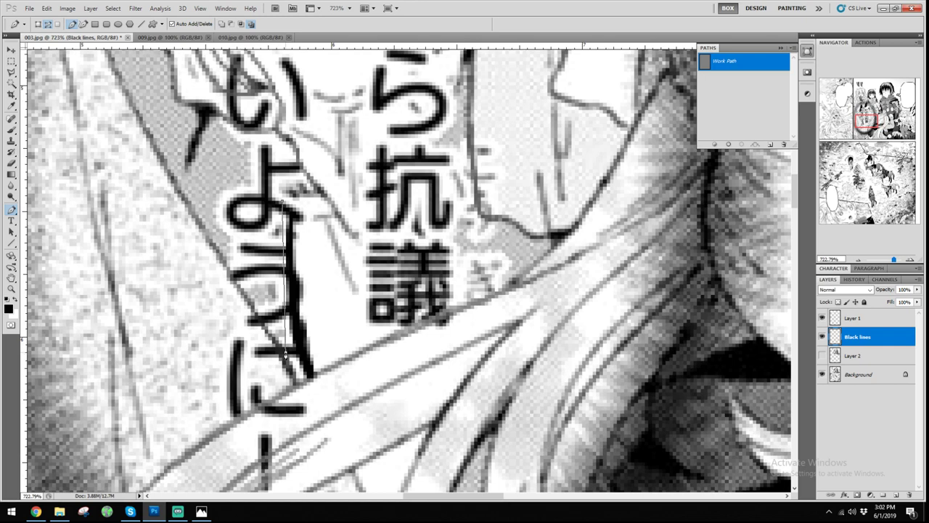
{"action": "left_click_drag", "start_coordinate": [286, 301], "coordinate": [296, 378]}
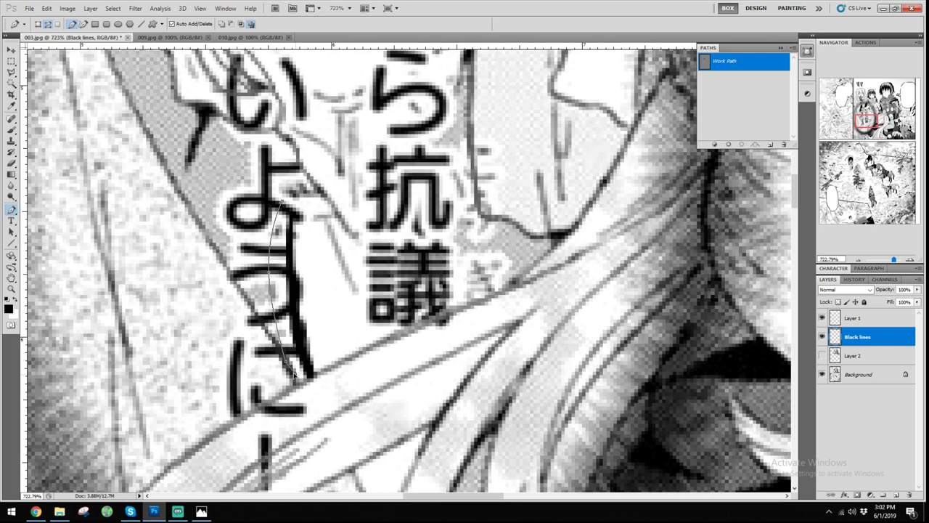
{"action": "left_click", "coordinate": [287, 210]}
{"action": "left_click_drag", "start_coordinate": [291, 293], "coordinate": [274, 274]}
{"action": "left_click_drag", "start_coordinate": [283, 348], "coordinate": [286, 332]}
{"action": "left_click", "coordinate": [286, 210]}
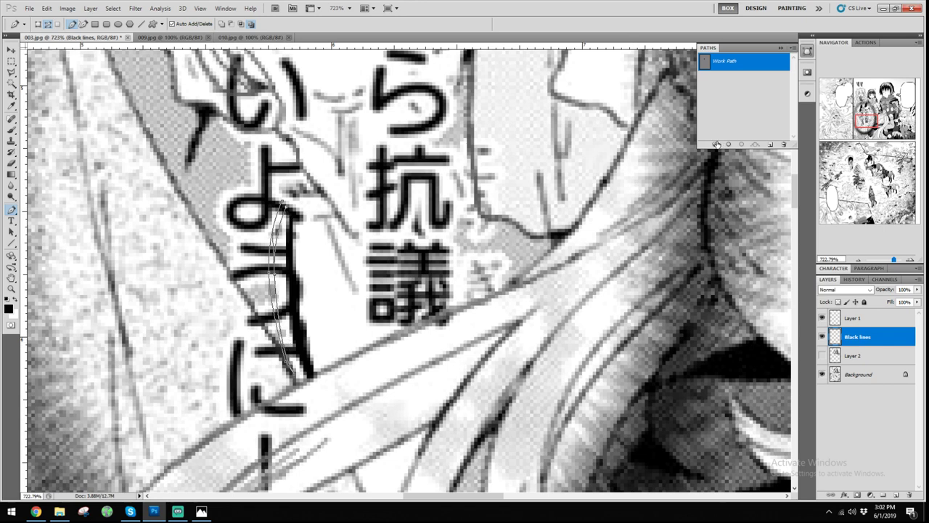
{"action": "left_click", "coordinate": [730, 121]}
Brush in the short horizontal line above the two vertical lines and the line joining it to the fabric above, and show Layer 2
{"action": "scroll", "coordinate": [346, 276], "scroll_direction": "up", "scroll_amount": 1}
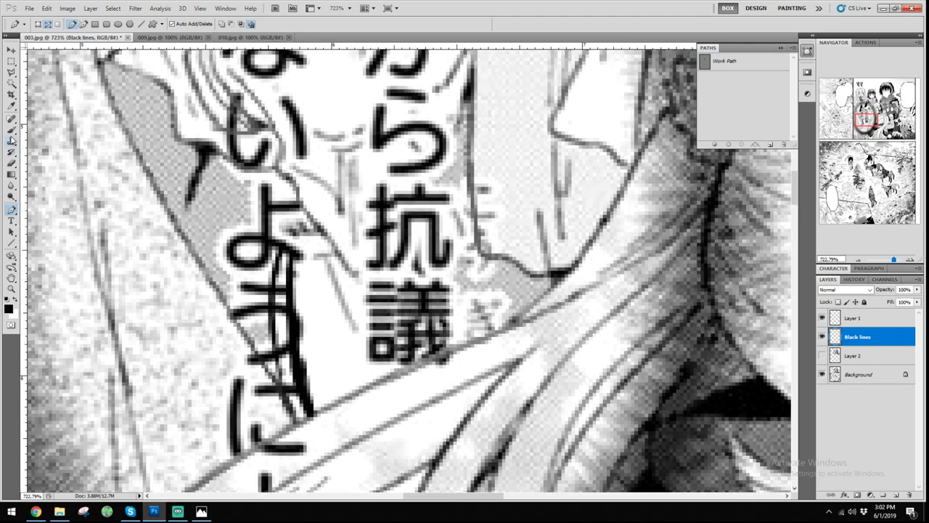
{"action": "left_click", "coordinate": [11, 130]}
{"action": "scroll", "coordinate": [351, 236], "scroll_direction": "up", "scroll_amount": 1}
{"action": "scroll", "coordinate": [351, 236], "scroll_direction": "left", "scroll_amount": 1}
{"action": "scroll", "coordinate": [352, 236], "scroll_direction": "up", "scroll_amount": 1}
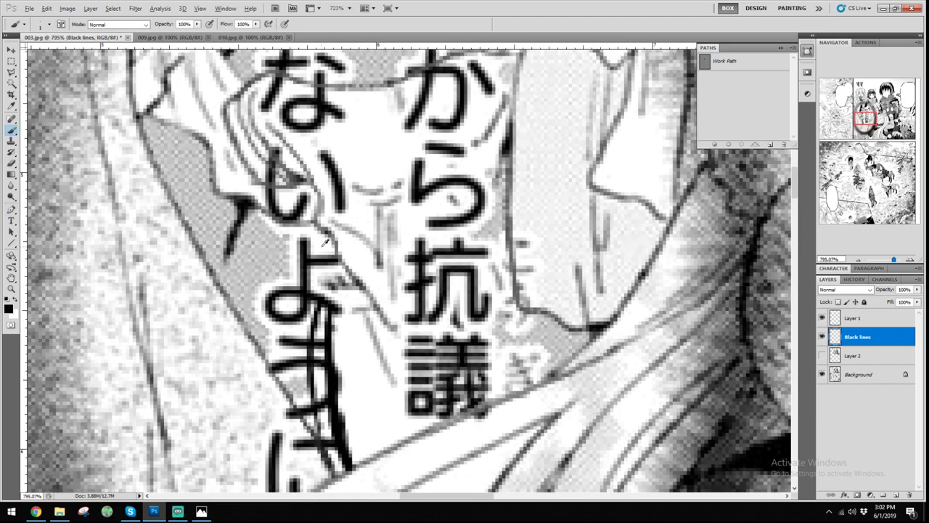
{"action": "scroll", "coordinate": [411, 224], "scroll_direction": "up", "scroll_amount": 1}
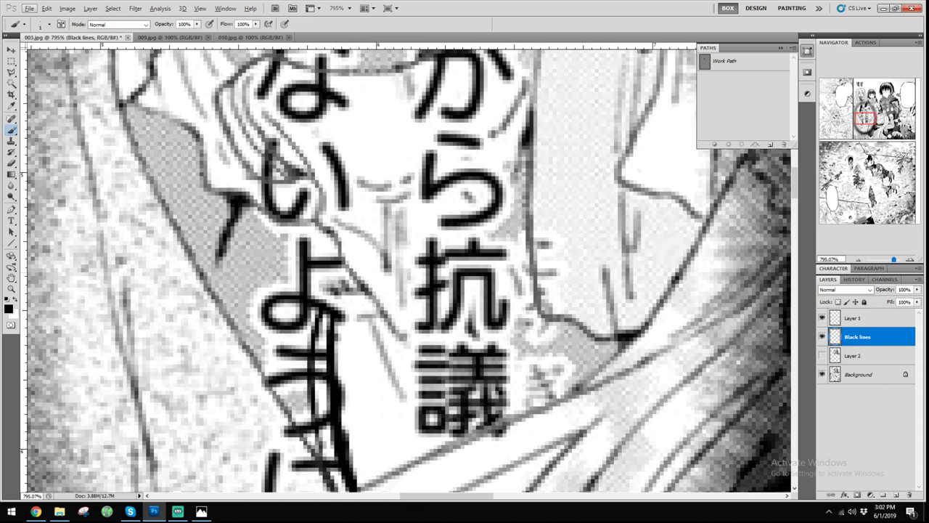
{"action": "scroll", "coordinate": [325, 278], "scroll_direction": "up", "scroll_amount": 1}
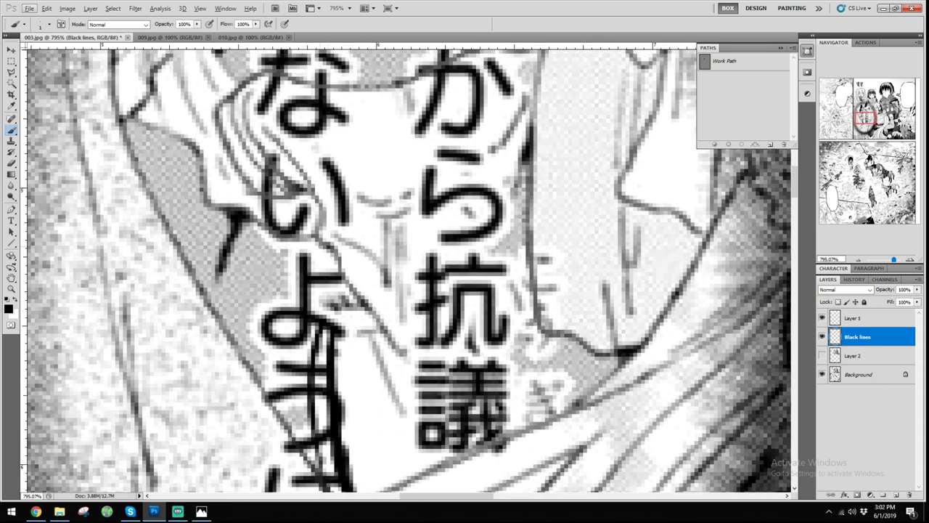
{"action": "scroll", "coordinate": [318, 276], "scroll_direction": "down", "scroll_amount": 5}
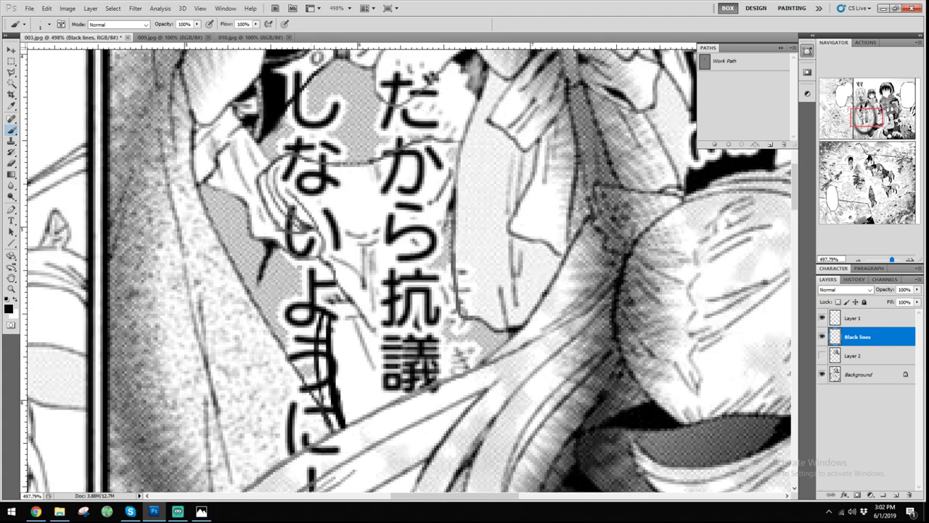
{"action": "scroll", "coordinate": [324, 296], "scroll_direction": "up", "scroll_amount": 3}
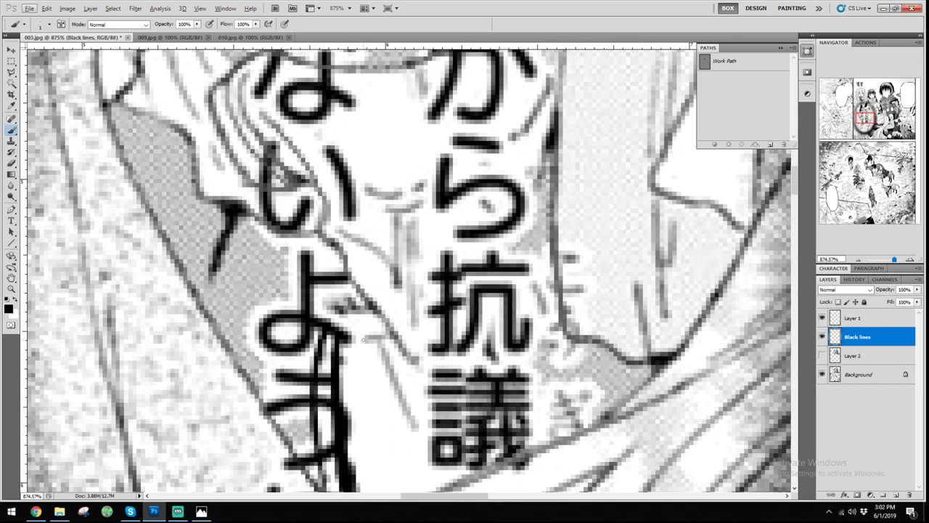
{"action": "mouse_move", "coordinate": [363, 338]}
{"action": "left_mouse_down"}
{"action": "mouse_move", "coordinate": [338, 331]}
{"action": "mouse_move", "coordinate": [314, 292]}
{"action": "mouse_move", "coordinate": [297, 231]}
{"action": "left_mouse_up"}
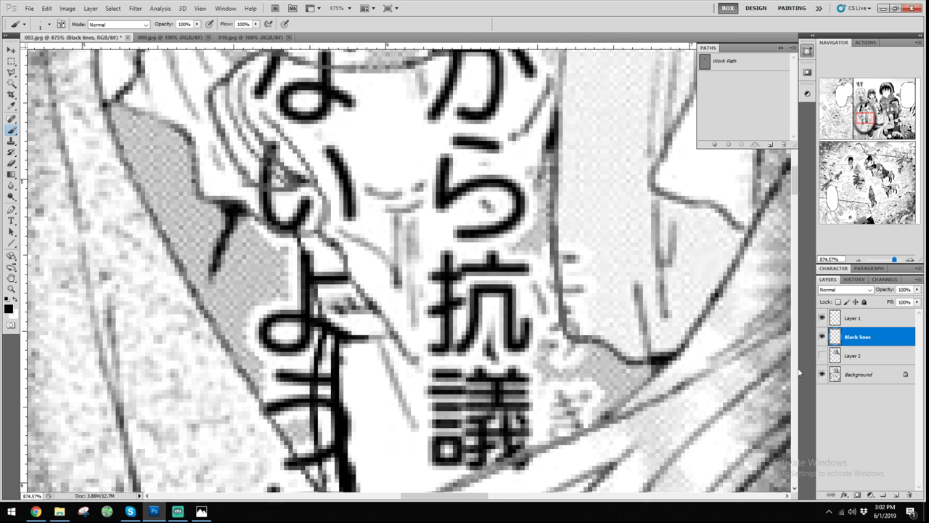
{"action": "left_click", "coordinate": [821, 355]}
{"action": "key", "text": "ctrl+1"}
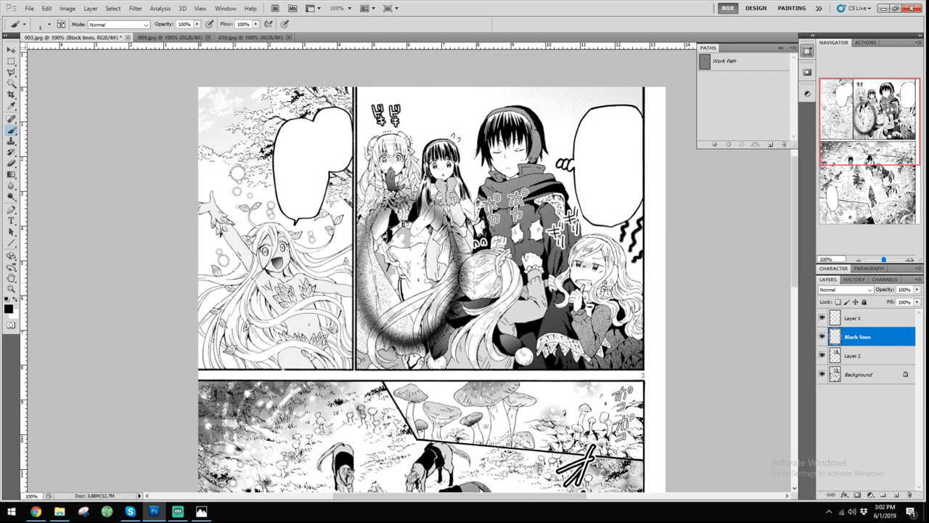
Soften the thick vertical line with a dark gray brush stroke and retouch the thinner line beside it in black
{"action": "scroll", "coordinate": [395, 288], "scroll_direction": "up", "scroll_amount": 10}
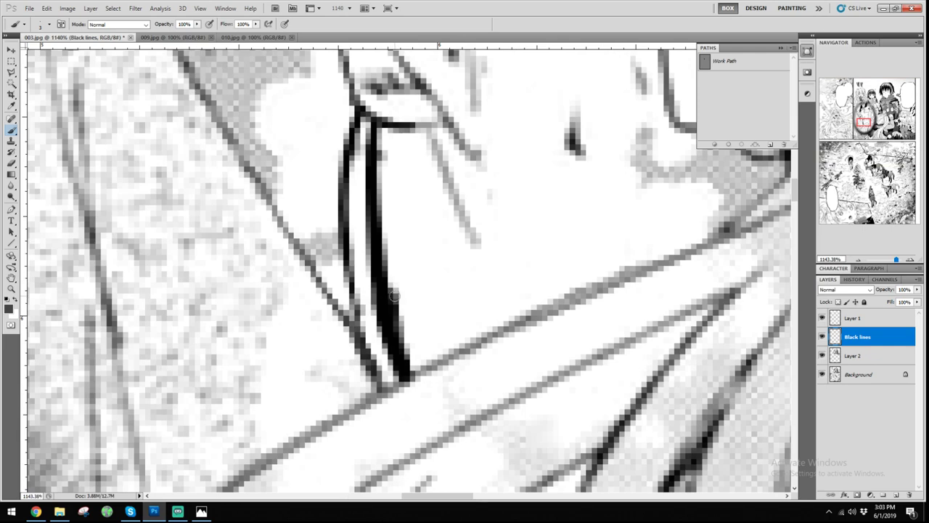
{"action": "left_click_drag", "start_coordinate": [393, 293], "coordinate": [381, 231]}
{"action": "key", "text": "ctrl+z"}
{"action": "mouse_move", "coordinate": [393, 300]}
{"action": "left_mouse_down"}
{"action": "mouse_move", "coordinate": [378, 189]}
{"action": "mouse_move", "coordinate": [390, 316]}
{"action": "mouse_move", "coordinate": [373, 178]}
{"action": "left_mouse_up"}
{"action": "key", "text": "x"}
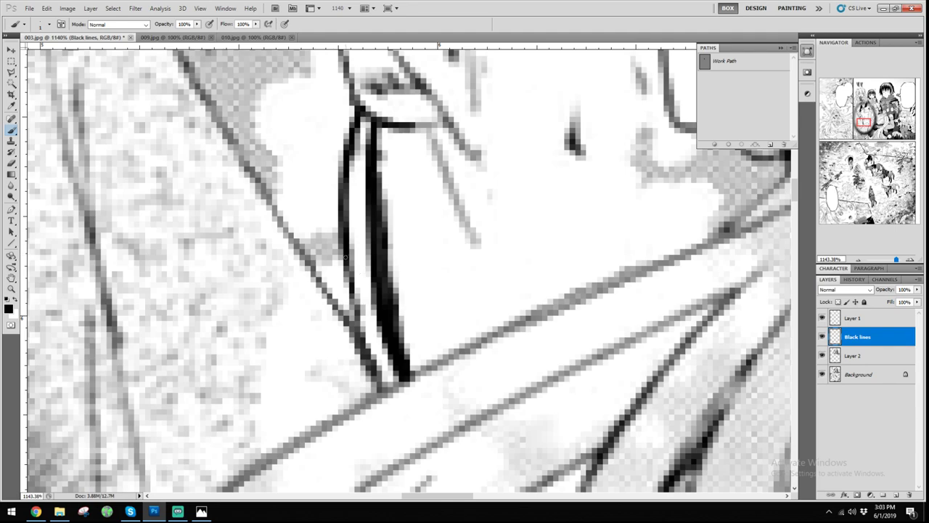
{"action": "left_click_drag", "start_coordinate": [345, 257], "coordinate": [354, 330]}
{"action": "key", "text": "ctrl+1"}
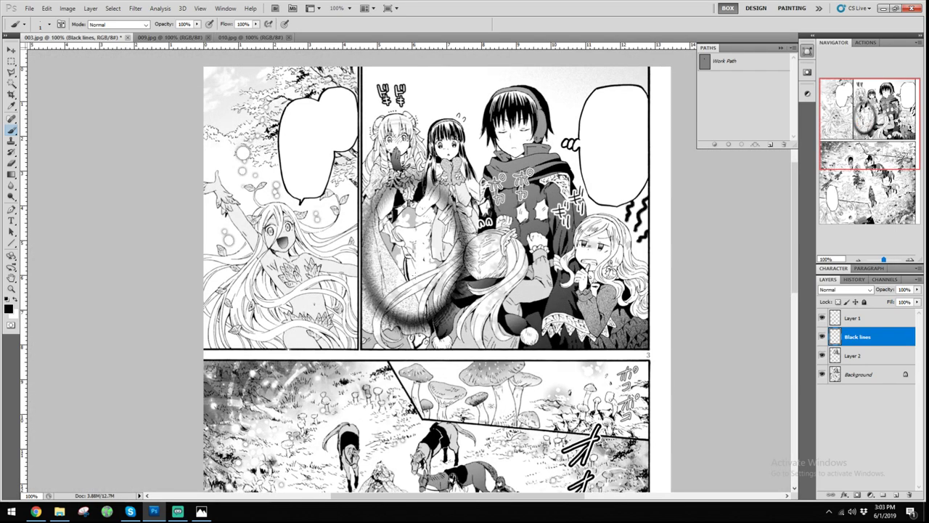
Erase the middle of the short connecting line below the fabric fold and repaint it with the brush at 78% opacity
{"action": "scroll", "coordinate": [408, 251], "scroll_direction": "up", "scroll_amount": 7}
{"action": "key", "text": "e"}
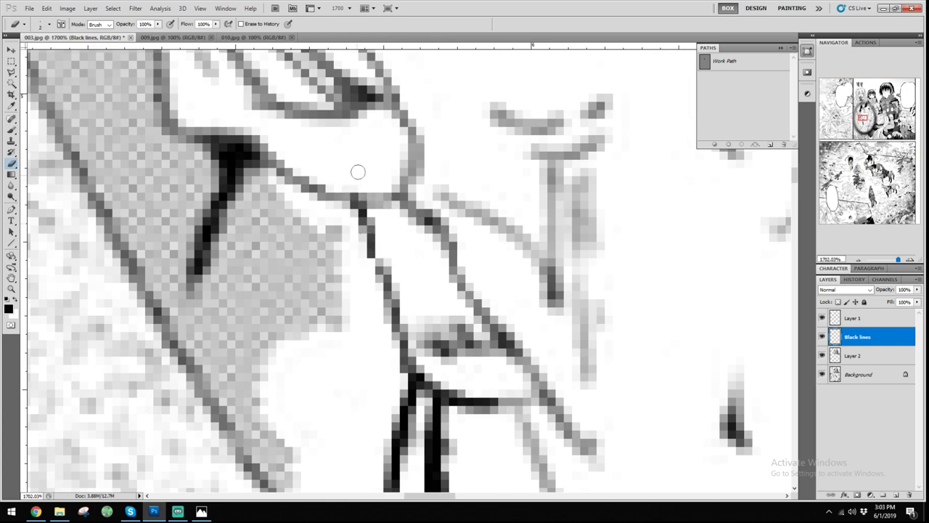
{"action": "mouse_move", "coordinate": [386, 249]}
{"action": "left_mouse_down"}
{"action": "mouse_move", "coordinate": [394, 291]}
{"action": "mouse_move", "coordinate": [382, 310]}
{"action": "mouse_move", "coordinate": [374, 251]}
{"action": "left_mouse_up"}
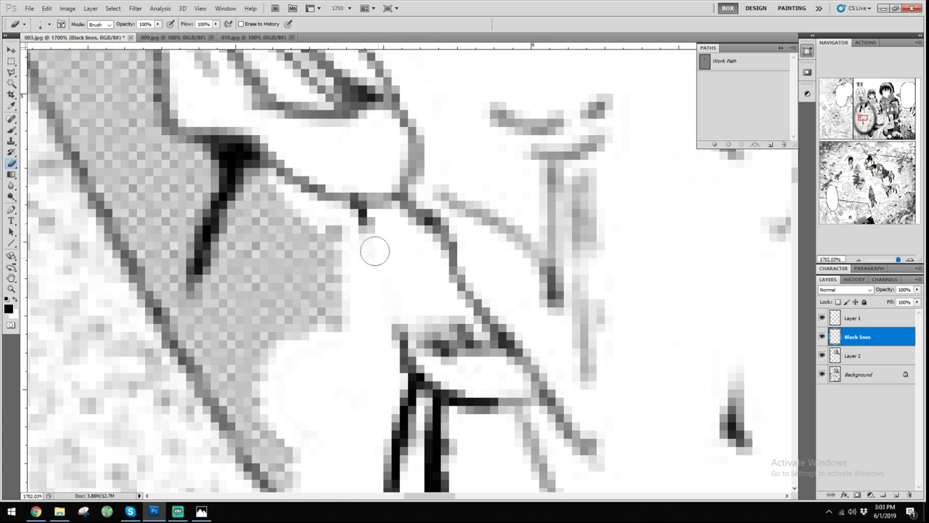
{"action": "key", "text": "b"}
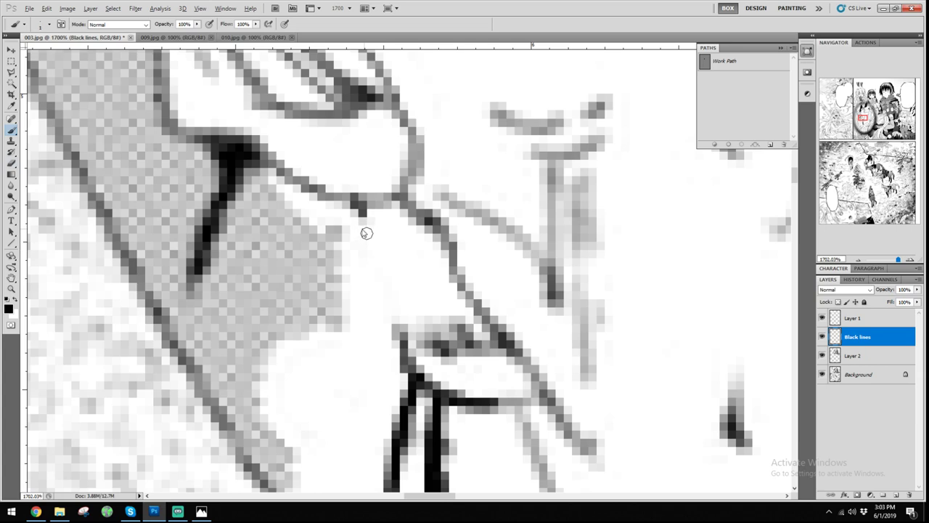
{"action": "left_click_drag", "start_coordinate": [172, 22], "coordinate": [154, 22]}
{"action": "left_click_drag", "start_coordinate": [358, 206], "coordinate": [404, 328]}
{"action": "key", "text": "ctrl+1"}
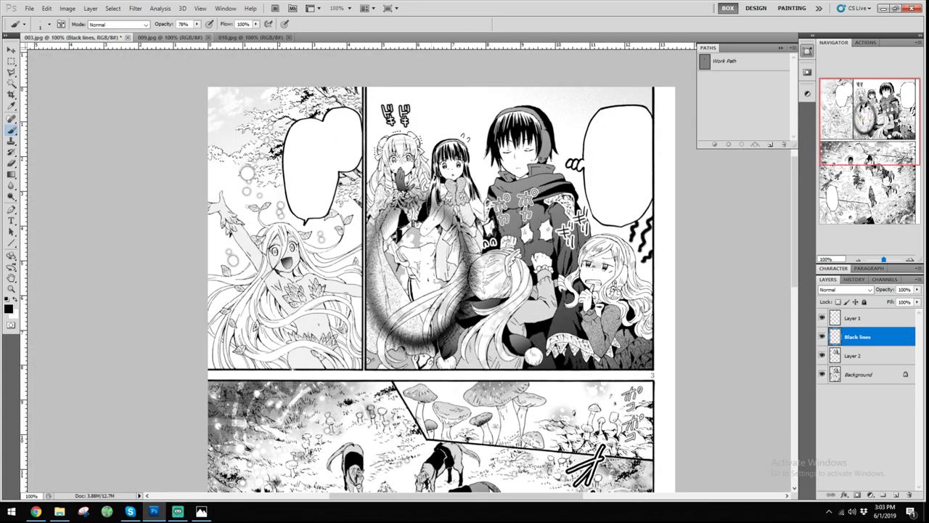
Hide Layer 2, extend the faint clothing lines down to the hair strand in sampled gray, and show Layer 2 again
{"action": "scroll", "coordinate": [414, 264], "scroll_direction": "up", "scroll_amount": 15}
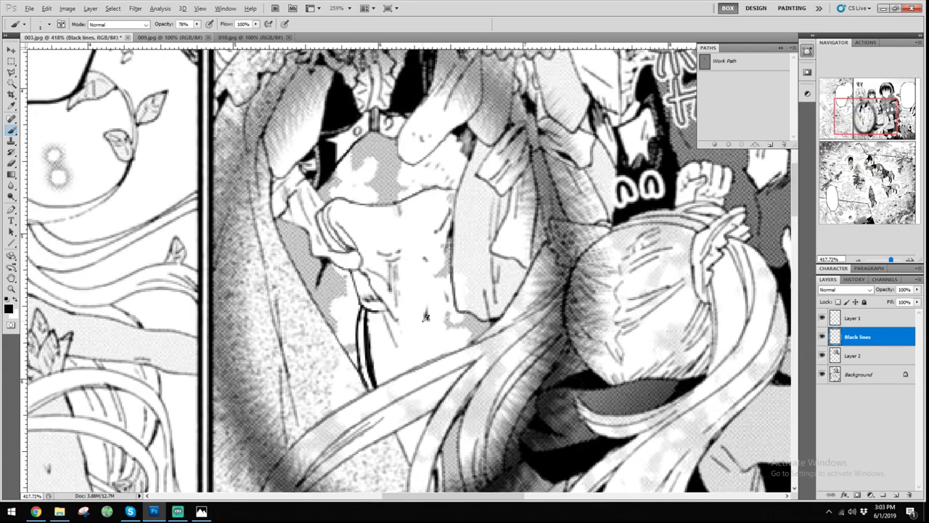
{"action": "left_click_drag", "start_coordinate": [425, 316], "coordinate": [429, 334]}
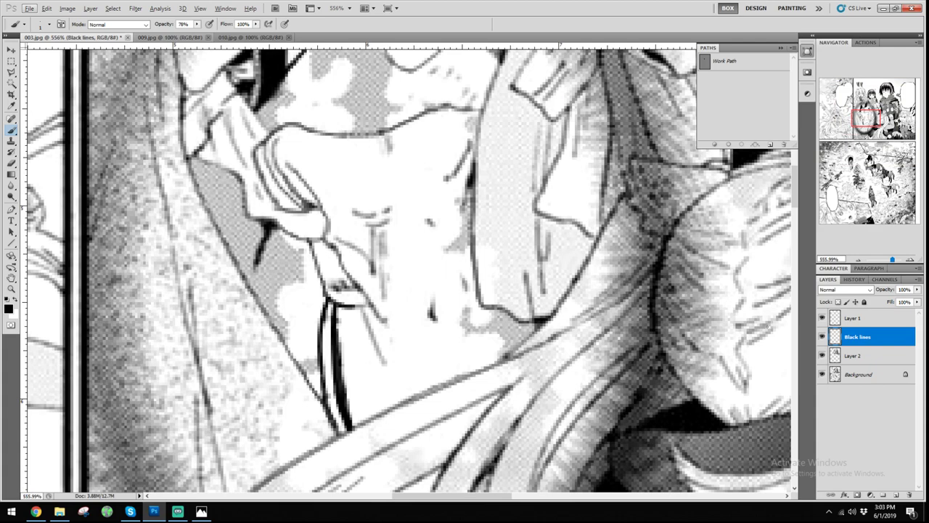
{"action": "left_click", "coordinate": [822, 356]}
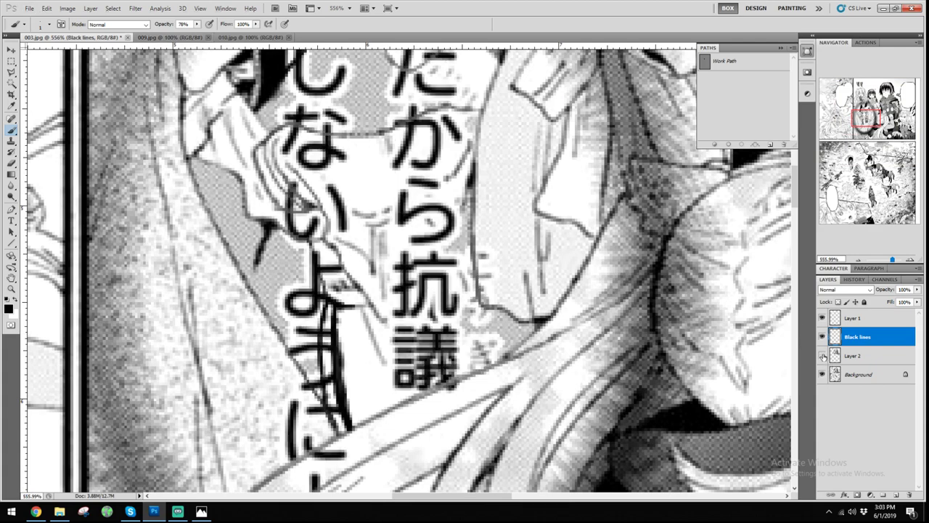
{"action": "scroll", "coordinate": [379, 348], "scroll_direction": "up", "scroll_amount": 4}
{"action": "left_click", "coordinate": [375, 338], "text": "alt"}
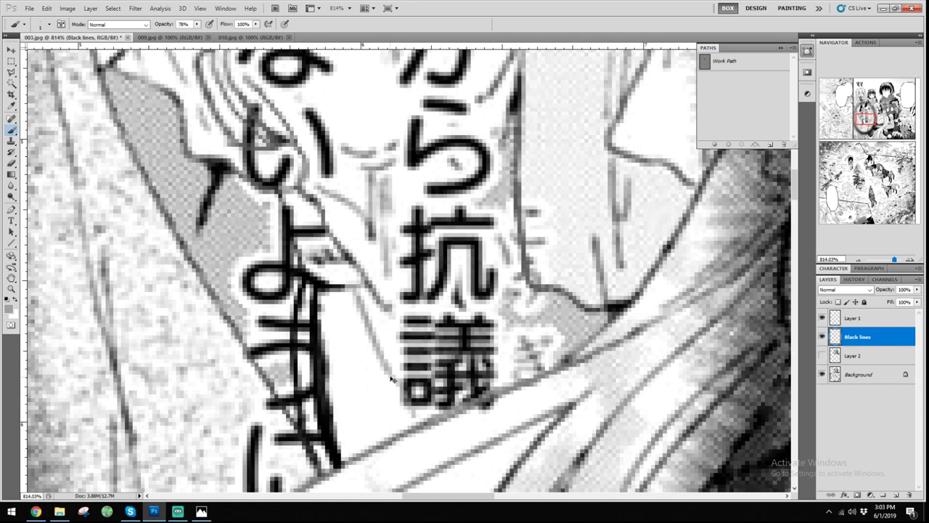
{"action": "left_click_drag", "start_coordinate": [395, 379], "coordinate": [415, 426]}
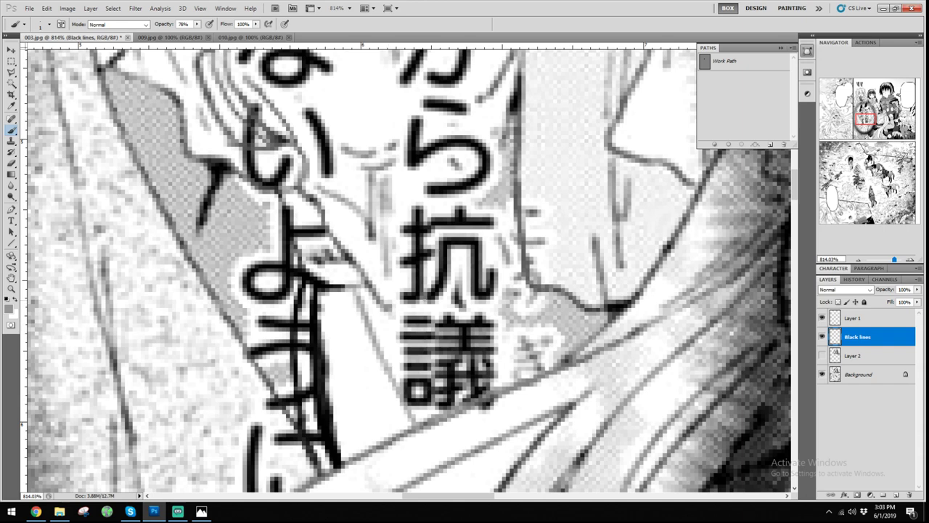
{"action": "scroll", "coordinate": [400, 307], "scroll_direction": "right", "scroll_amount": 1}
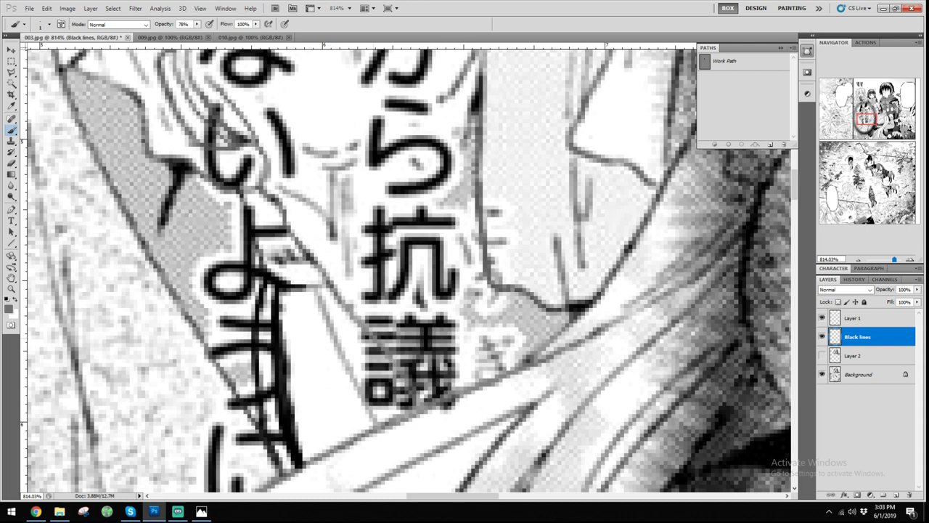
{"action": "left_click", "coordinate": [822, 355]}
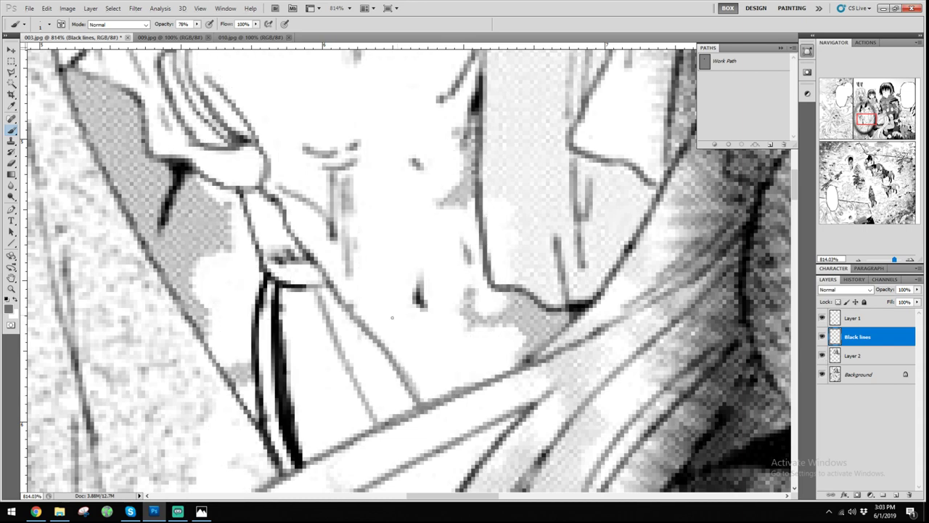
{"action": "scroll", "coordinate": [364, 231], "scroll_direction": "down", "scroll_amount": 5}
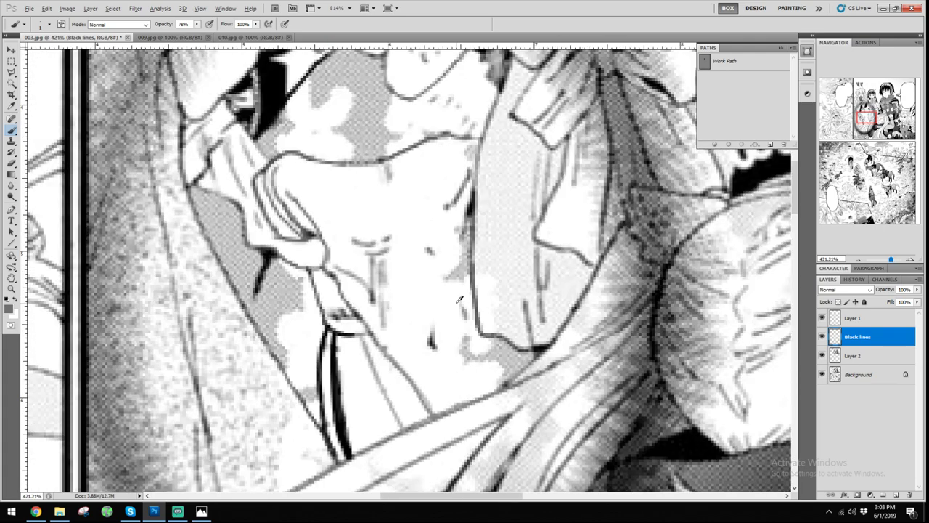
{"action": "scroll", "coordinate": [436, 347], "scroll_direction": "down", "scroll_amount": 3}
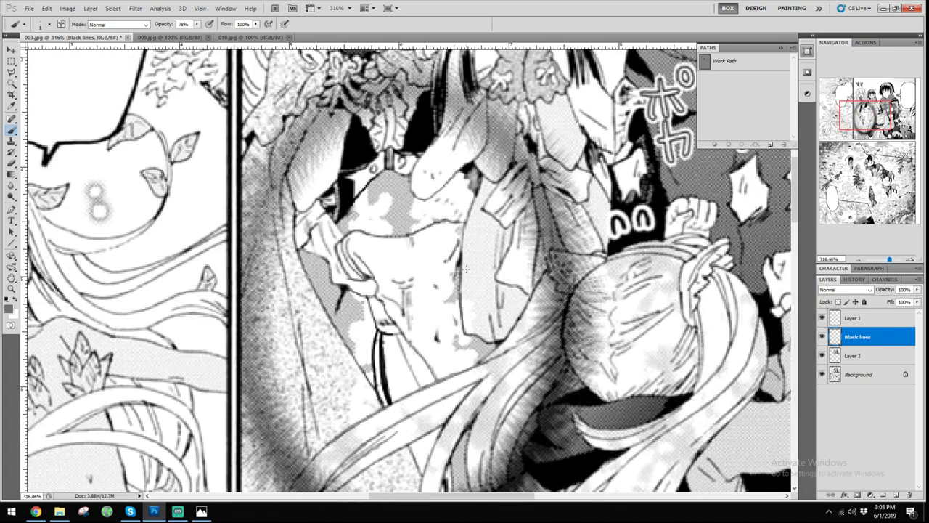
Brush in the curved vertical fold line from the waist fabric's upper edge down to the short curved line below it
{"action": "scroll", "coordinate": [442, 263], "scroll_direction": "up", "scroll_amount": 4}
{"action": "scroll", "coordinate": [442, 263], "scroll_direction": "up", "scroll_amount": 3}
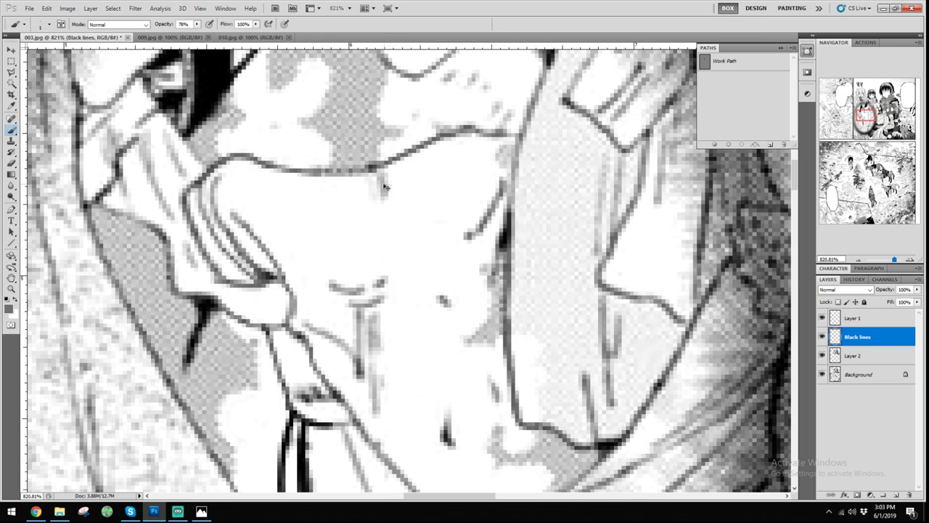
{"action": "mouse_move", "coordinate": [380, 179]}
{"action": "left_mouse_down"}
{"action": "mouse_move", "coordinate": [393, 273]}
{"action": "mouse_move", "coordinate": [381, 286]}
{"action": "left_mouse_up"}
{"action": "key", "text": "ctrl+z"}
{"action": "left_click_drag", "start_coordinate": [391, 241], "coordinate": [391, 274]}
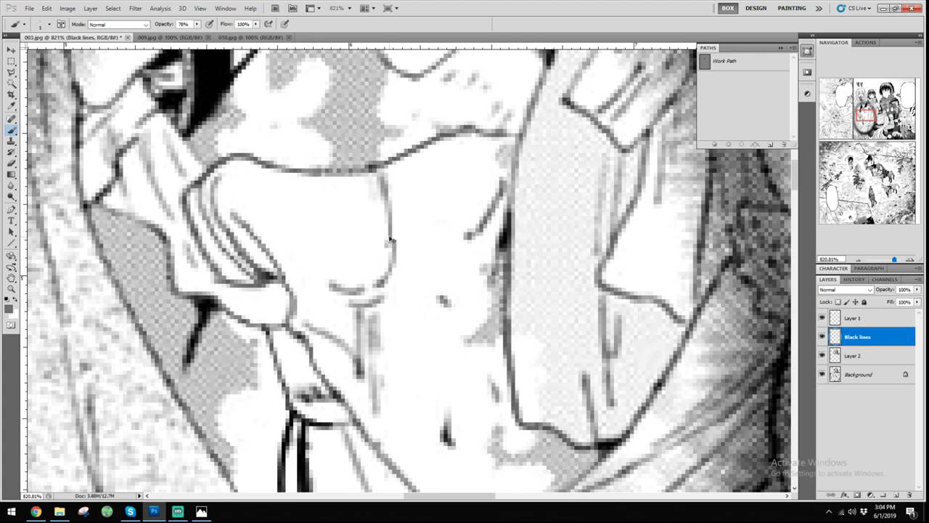
{"action": "key", "text": "ctrl+z"}
{"action": "mouse_move", "coordinate": [391, 238]}
{"action": "left_mouse_down"}
{"action": "mouse_move", "coordinate": [375, 292]}
{"action": "mouse_move", "coordinate": [391, 261]}
{"action": "mouse_move", "coordinate": [386, 285]}
{"action": "mouse_move", "coordinate": [387, 230]}
{"action": "mouse_move", "coordinate": [381, 285]}
{"action": "left_mouse_up"}
{"action": "key", "text": "ctrl+z"}
{"action": "key", "text": "ctrl+z"}
{"action": "key", "text": "ctrl+1"}
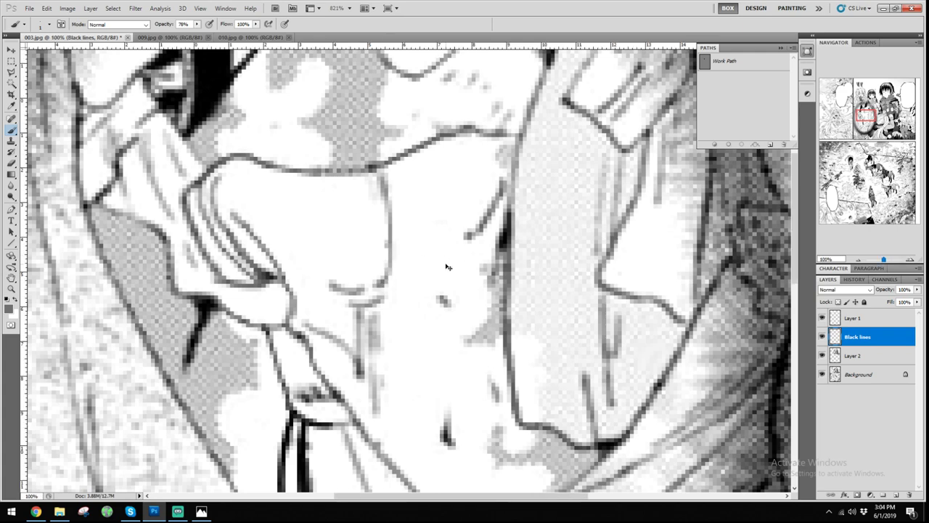
Sample the dark line color and extend the sleeve's dark edge in a curve down to the small hook-shaped mark
{"action": "scroll", "coordinate": [416, 269], "scroll_direction": "up", "scroll_amount": 8}
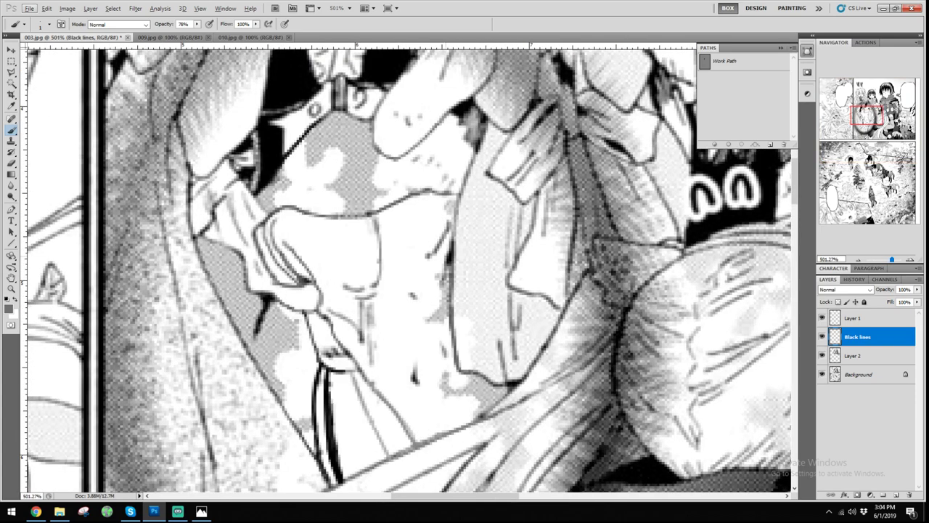
{"action": "left_click_drag", "start_coordinate": [450, 257], "coordinate": [409, 307]}
{"action": "key", "text": "ctrl+z"}
{"action": "left_click", "coordinate": [448, 258], "text": "alt"}
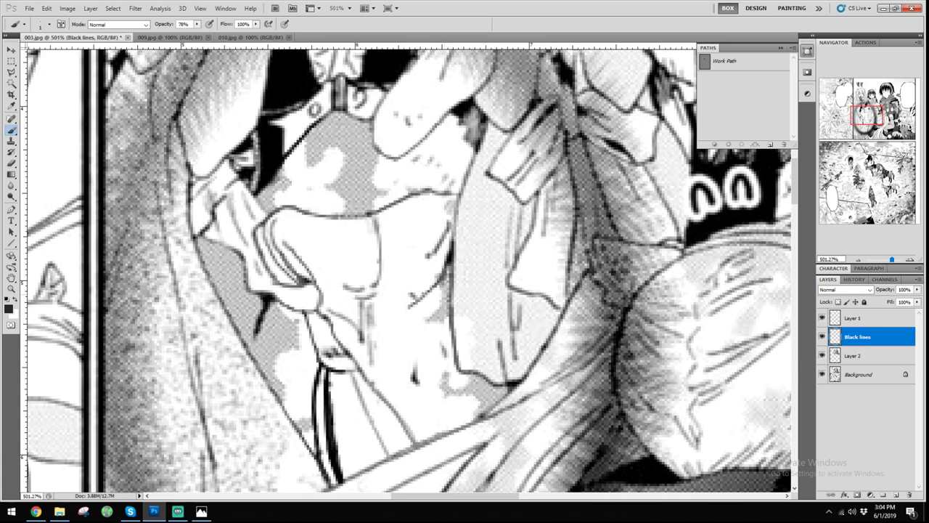
{"action": "key", "text": "ctrl+z"}
{"action": "mouse_move", "coordinate": [441, 282]}
{"action": "left_mouse_down"}
{"action": "mouse_move", "coordinate": [449, 275]}
{"action": "mouse_move", "coordinate": [440, 283]}
{"action": "left_mouse_up"}
{"action": "scroll", "coordinate": [371, 280], "scroll_direction": "down", "scroll_amount": 2}
{"action": "scroll", "coordinate": [371, 281], "scroll_direction": "up", "scroll_amount": 2}
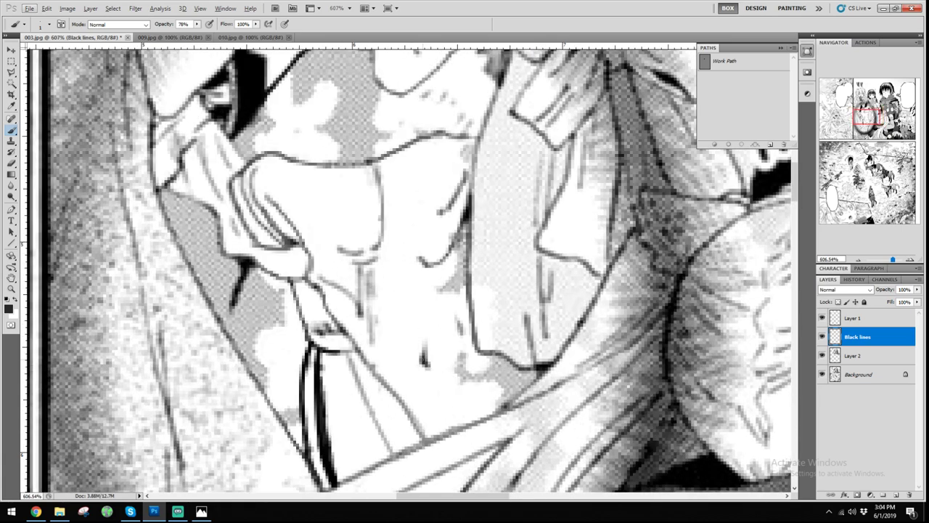
Draw a dark diagonal line from the small isolated mark below down to the upper edge of the hair strand
{"action": "key", "text": "ctrl+z"}
{"action": "left_click_drag", "start_coordinate": [424, 363], "coordinate": [471, 429]}
{"action": "scroll", "coordinate": [471, 429], "scroll_direction": "up", "scroll_amount": 3}
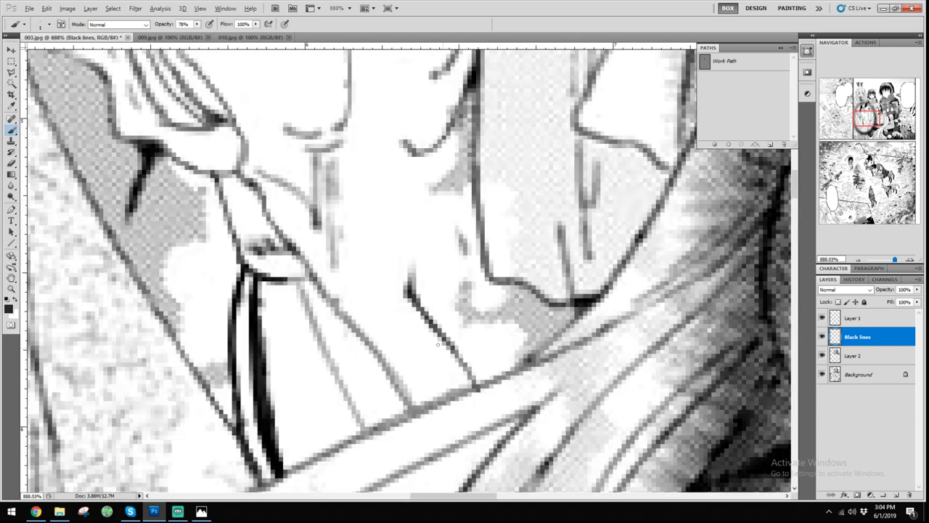
{"action": "left_click_drag", "start_coordinate": [409, 292], "coordinate": [477, 386]}
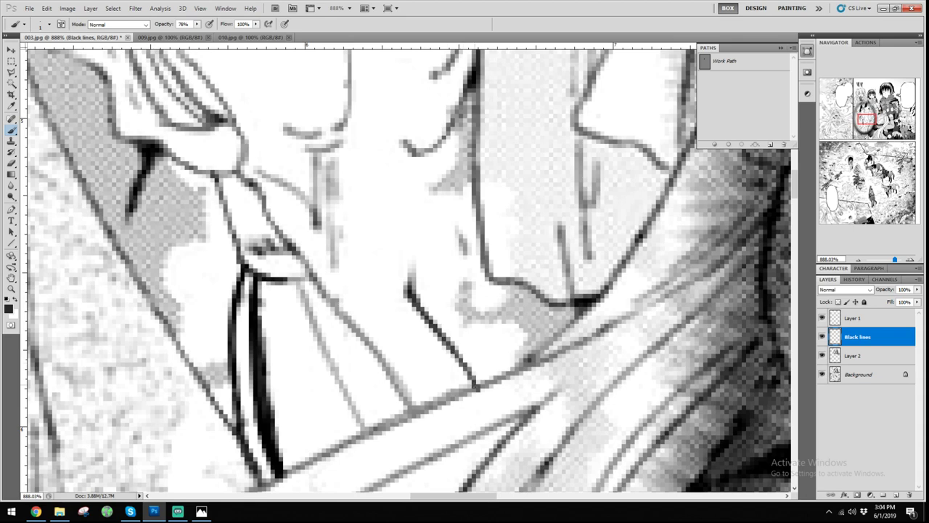
{"action": "left_click_drag", "start_coordinate": [452, 348], "coordinate": [477, 384]}
Extend the top of the new diagonal line upward with a short, nearly vertical stroke
{"action": "left_click_drag", "start_coordinate": [409, 288], "coordinate": [406, 262]}
{"action": "left_click_drag", "start_coordinate": [398, 225], "coordinate": [410, 293]}
{"action": "key", "text": "ctrl+z"}
{"action": "key", "text": "ctrl+z"}
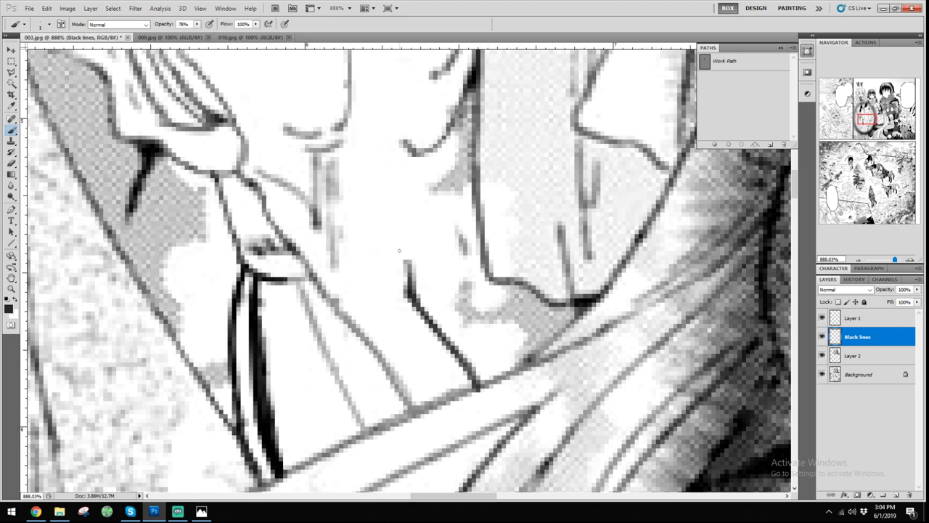
{"action": "left_click_drag", "start_coordinate": [401, 250], "coordinate": [410, 284]}
Hide Layer 2, draw a diagonal line from the hook-shaped curve down toward the lower fold line, and show Layer 2 again
{"action": "left_click", "coordinate": [822, 355]}
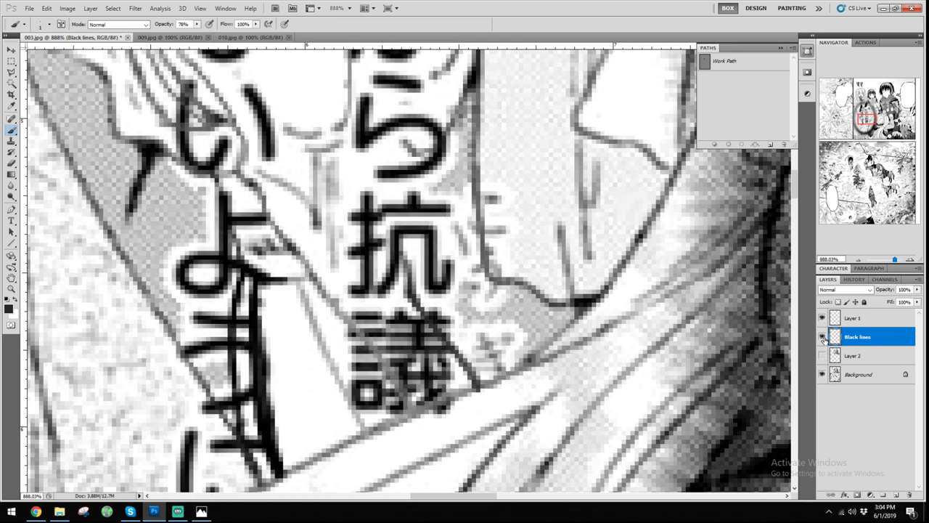
{"action": "scroll", "coordinate": [428, 329], "scroll_direction": "up", "scroll_amount": 3}
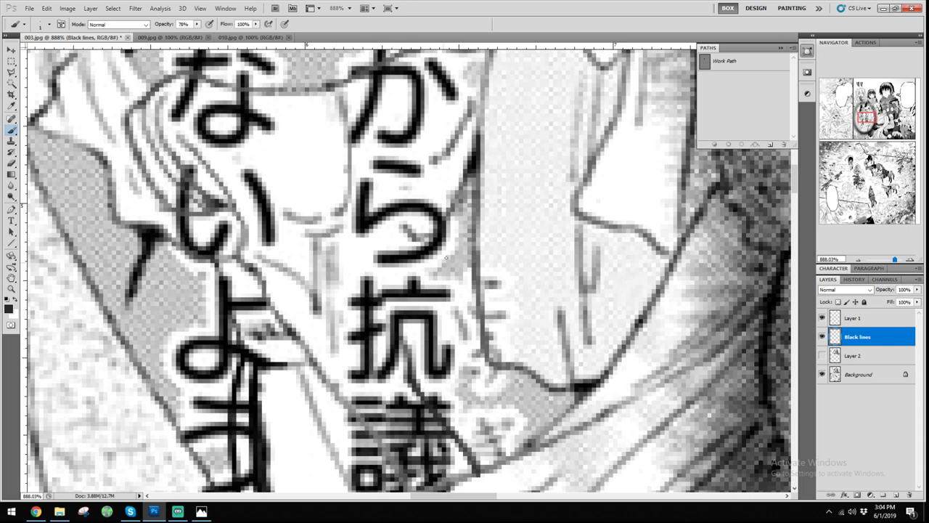
{"action": "mouse_move", "coordinate": [462, 182]}
{"action": "left_mouse_down"}
{"action": "mouse_move", "coordinate": [429, 251]}
{"action": "mouse_move", "coordinate": [394, 291]}
{"action": "left_mouse_up"}
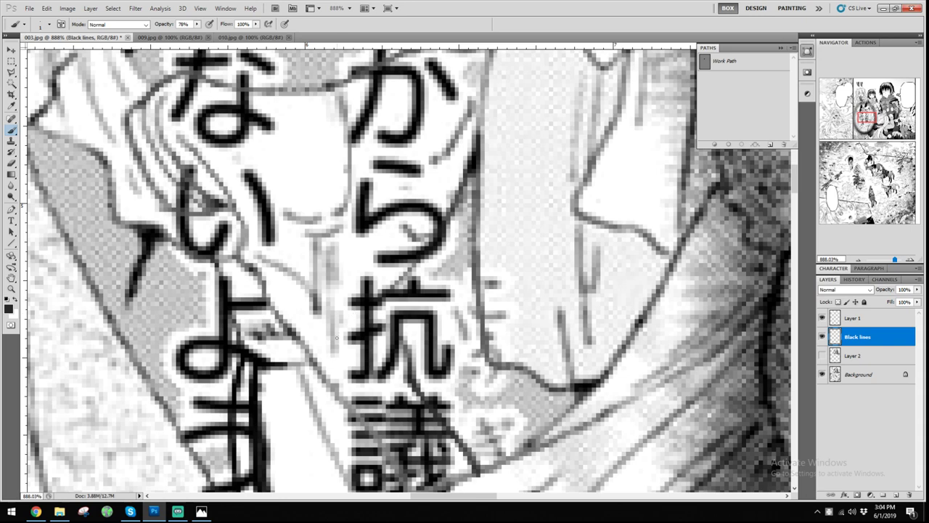
{"action": "left_click", "coordinate": [822, 355]}
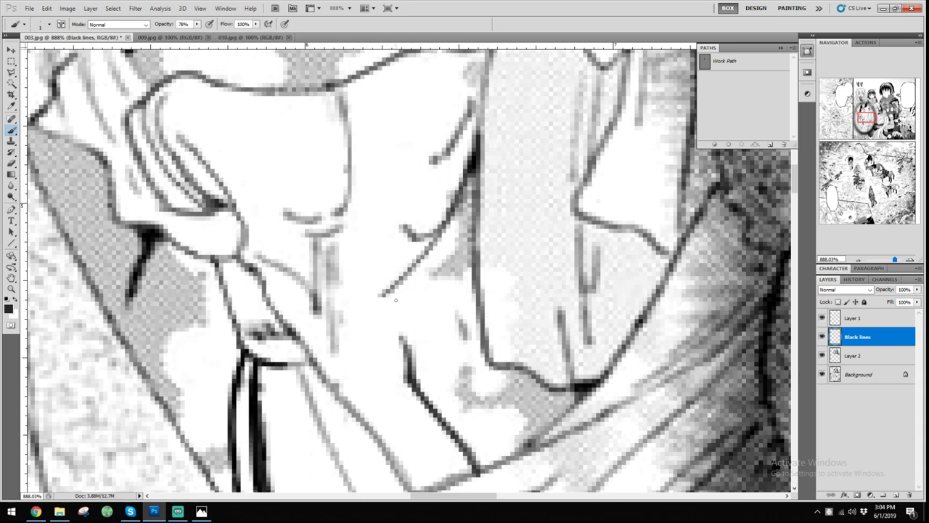
Connect the upper diagonal line to the lower fold line with a stroke that forms a pointed corner
{"action": "mouse_move", "coordinate": [382, 293]}
{"action": "left_mouse_down"}
{"action": "mouse_move", "coordinate": [354, 324]}
{"action": "mouse_move", "coordinate": [407, 346]}
{"action": "mouse_move", "coordinate": [371, 309]}
{"action": "left_mouse_up"}
{"action": "key", "text": "ctrl+z"}
{"action": "mouse_move", "coordinate": [408, 343]}
{"action": "left_mouse_down"}
{"action": "mouse_move", "coordinate": [368, 331]}
{"action": "mouse_move", "coordinate": [357, 311]}
{"action": "mouse_move", "coordinate": [359, 327]}
{"action": "mouse_move", "coordinate": [366, 281]}
{"action": "mouse_move", "coordinate": [359, 312]}
{"action": "left_mouse_up"}
{"action": "key", "text": "e"}
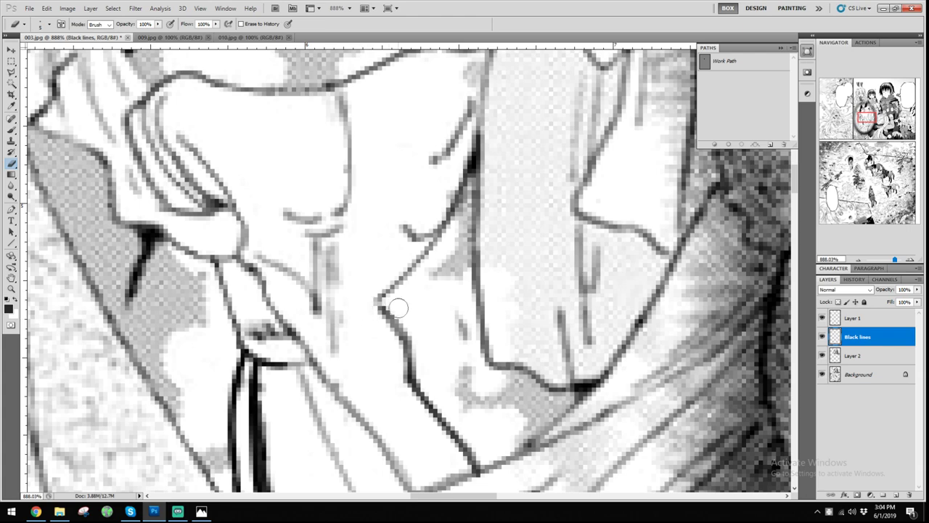
{"action": "key", "text": "v"}
{"action": "key", "text": "b"}
{"action": "key", "text": "ctrl+semicolon"}
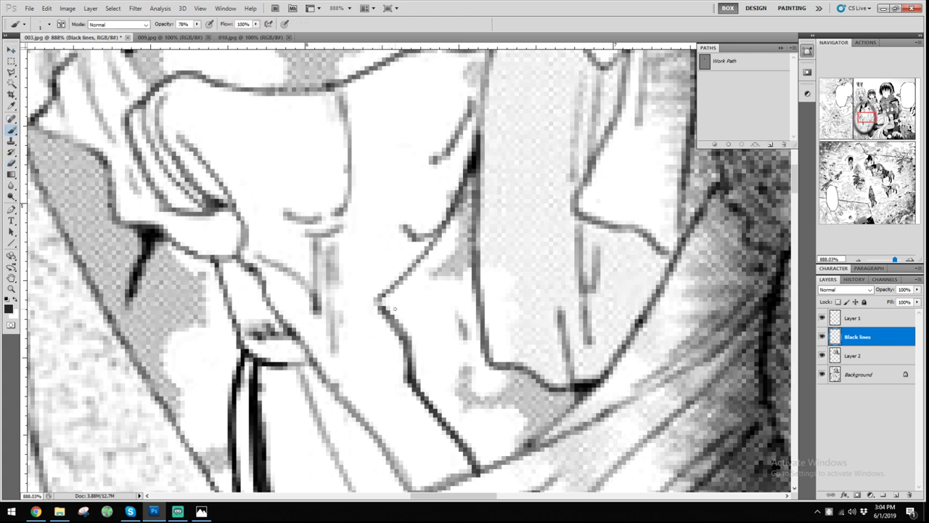
{"action": "left_click", "coordinate": [849, 280]}
{"action": "left_click", "coordinate": [826, 281]}
{"action": "left_click", "coordinate": [374, 302]}
Check the original under Layer 2, then draw the fabric's lower edge from the gathered folds to the short curved line
{"action": "scroll", "coordinate": [456, 285], "scroll_direction": "down", "scroll_amount": 4}
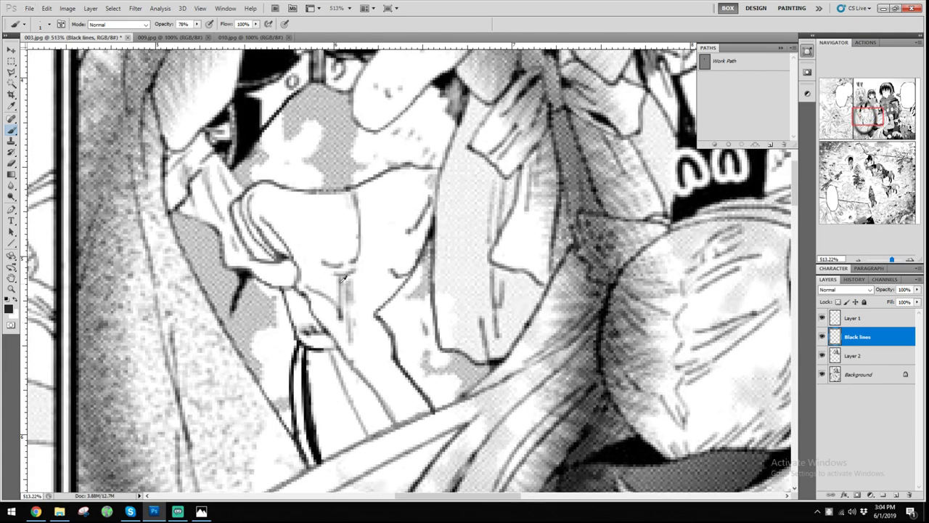
{"action": "scroll", "coordinate": [343, 278], "scroll_direction": "down", "scroll_amount": 1}
{"action": "left_click", "coordinate": [823, 355]}
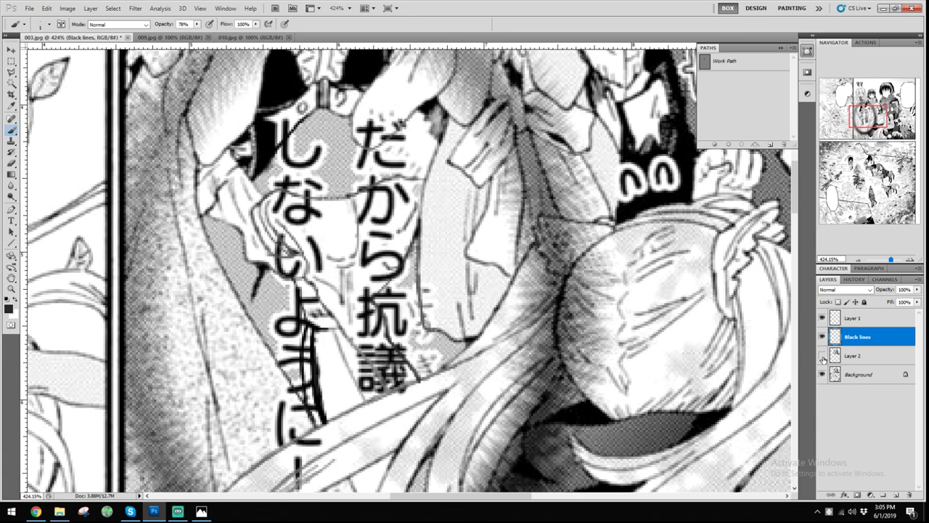
{"action": "left_click", "coordinate": [823, 356]}
{"action": "scroll", "coordinate": [311, 248], "scroll_direction": "up", "scroll_amount": 4}
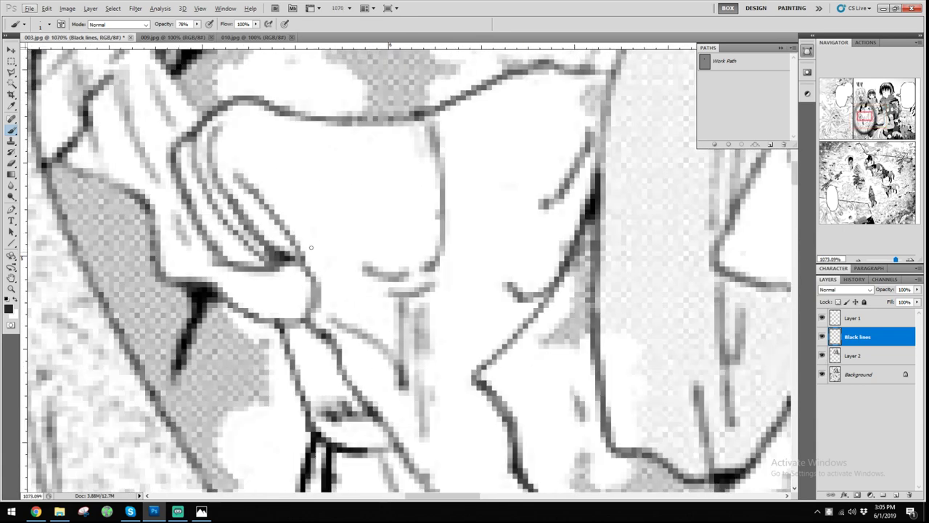
{"action": "left_click_drag", "start_coordinate": [298, 237], "coordinate": [361, 263]}
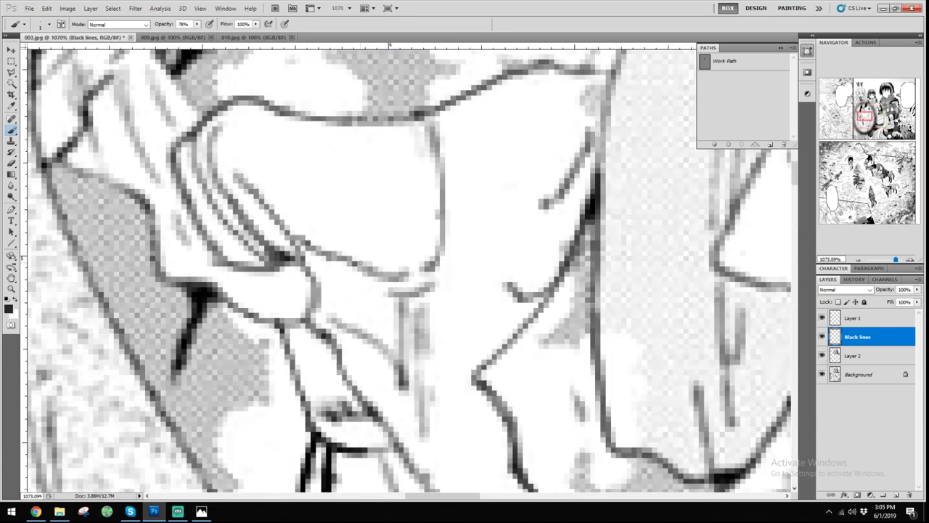
Examine the redrawn area at 100% zoom and compare it with the original by toggling Layer 2 and Black lines
{"action": "key", "text": "ctrl+1"}
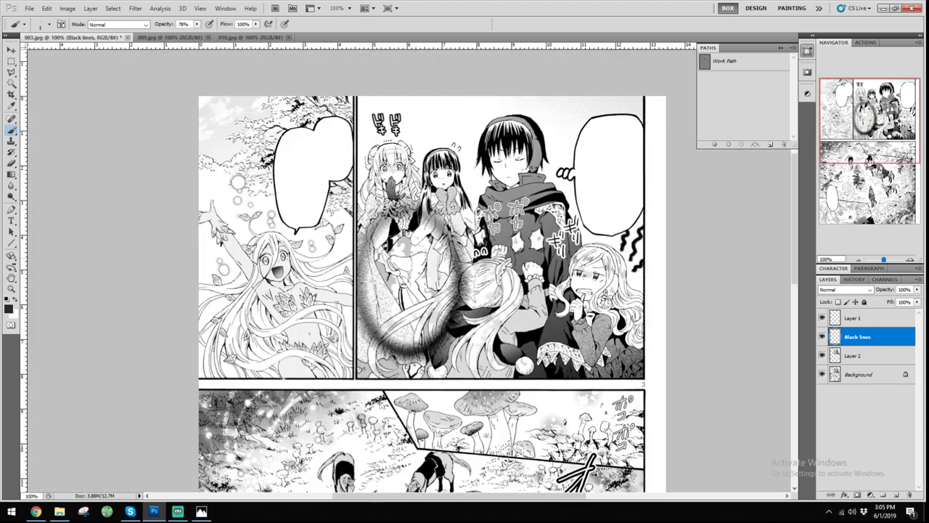
{"action": "scroll", "coordinate": [421, 248], "scroll_direction": "up", "scroll_amount": 5}
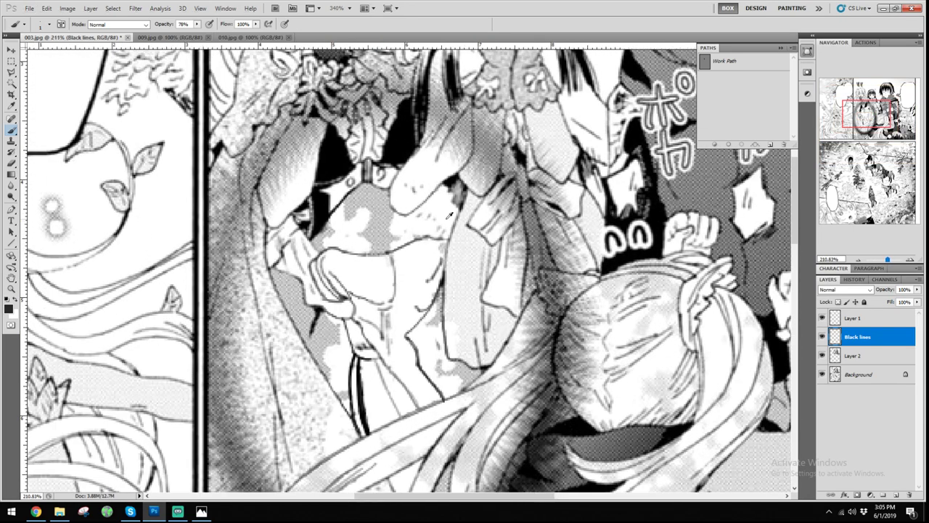
{"action": "scroll", "coordinate": [459, 215], "scroll_direction": "down", "scroll_amount": 3}
{"action": "scroll", "coordinate": [416, 250], "scroll_direction": "down", "scroll_amount": 1}
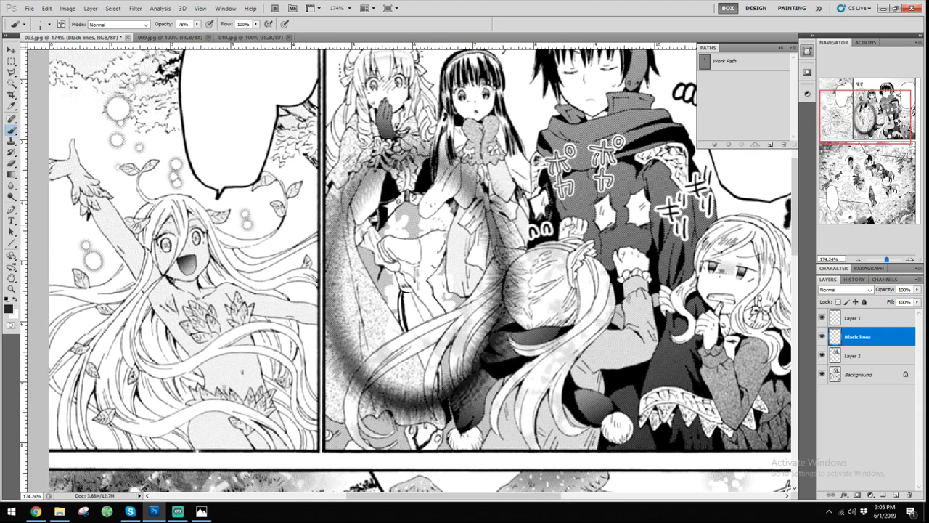
{"action": "scroll", "coordinate": [547, 323], "scroll_direction": "down", "scroll_amount": 2}
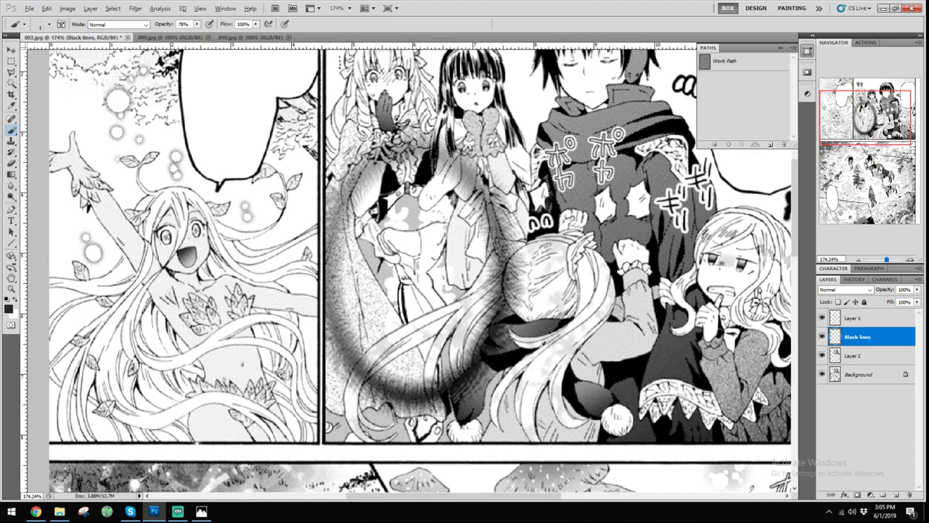
{"action": "scroll", "coordinate": [548, 323], "scroll_direction": "down", "scroll_amount": 2}
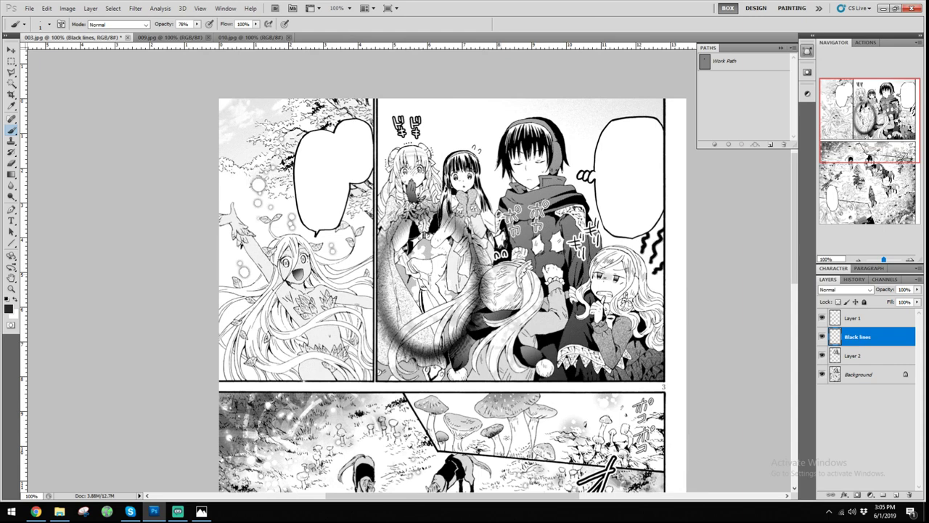
{"action": "scroll", "coordinate": [418, 279], "scroll_direction": "down", "scroll_amount": 3}
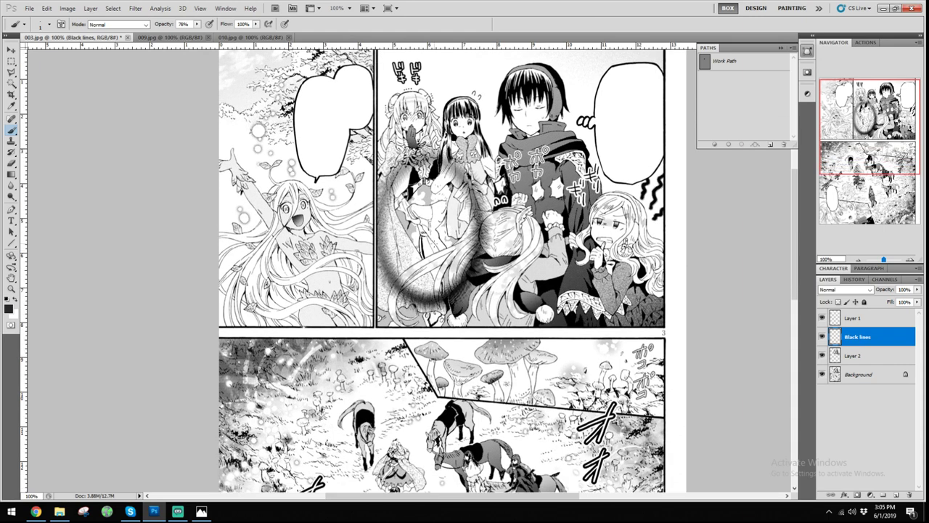
{"action": "scroll", "coordinate": [406, 267], "scroll_direction": "up", "scroll_amount": 2}
{"action": "left_click", "coordinate": [823, 355]}
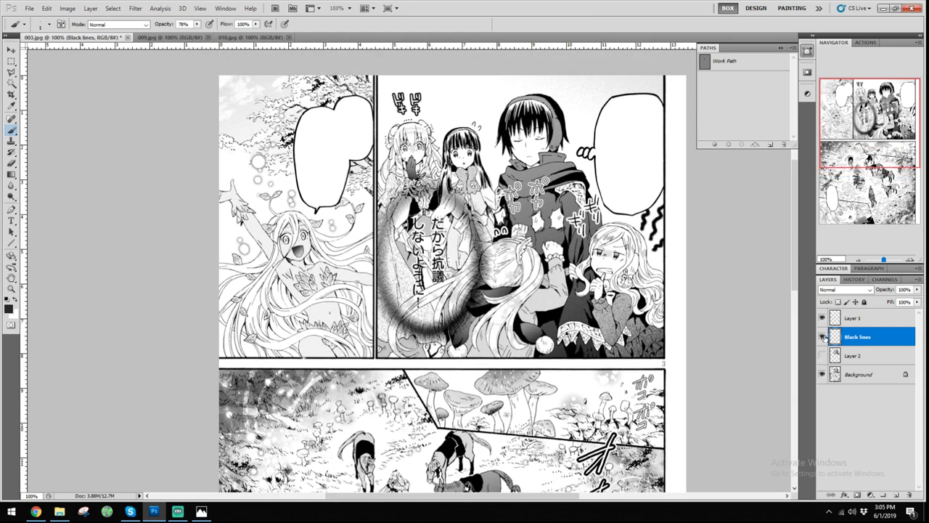
{"action": "left_click", "coordinate": [822, 336]}
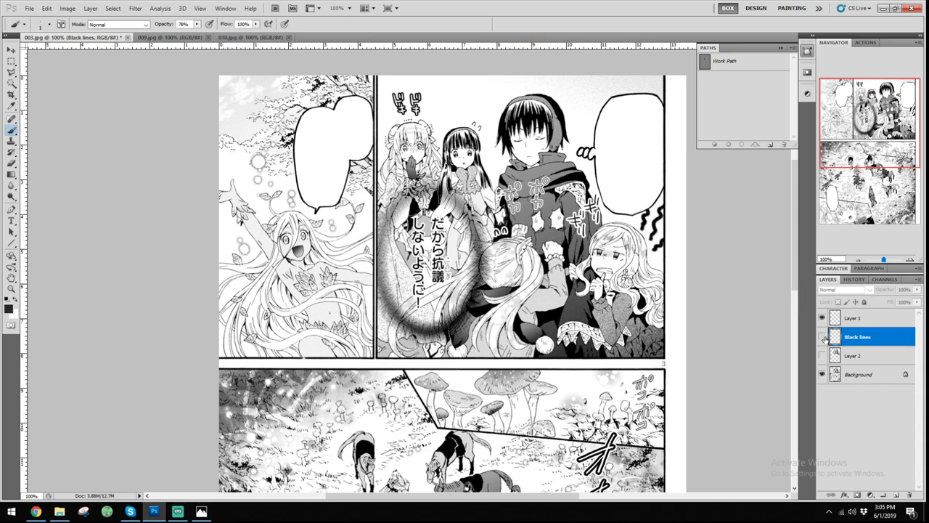
{"action": "left_click", "coordinate": [822, 336]}
{"action": "left_click", "coordinate": [822, 355]}
Retouch the faint gray vertical line beside the short dark one on Layer 2 with the Clone Stamp
{"action": "scroll", "coordinate": [403, 245], "scroll_direction": "up", "scroll_amount": 3}
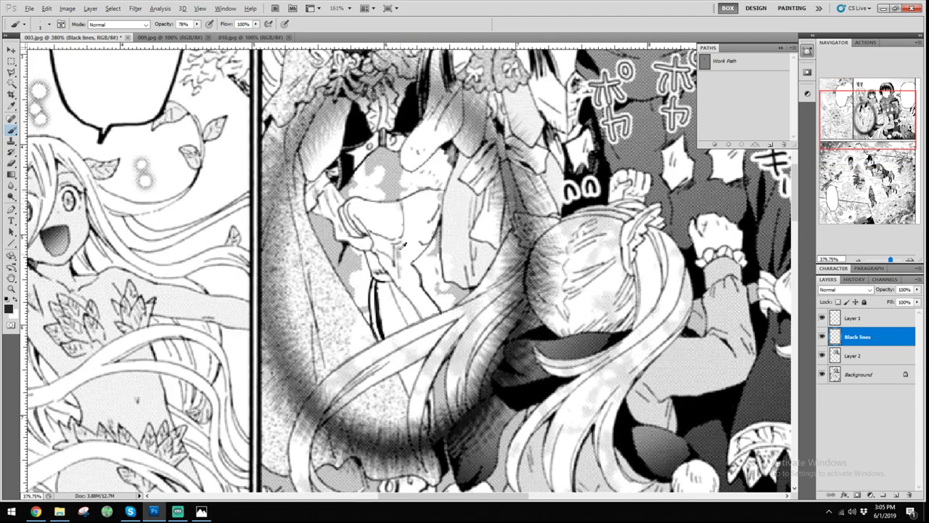
{"action": "scroll", "coordinate": [403, 245], "scroll_direction": "up", "scroll_amount": 2}
{"action": "scroll", "coordinate": [397, 270], "scroll_direction": "up", "scroll_amount": 3}
{"action": "key", "text": "s"}
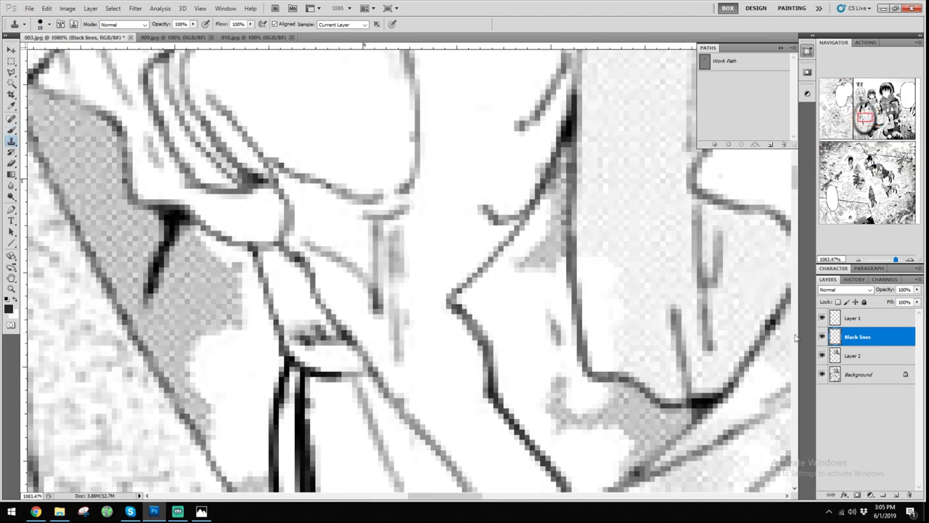
{"action": "left_click", "coordinate": [858, 355]}
{"action": "left_click_drag", "start_coordinate": [408, 282], "coordinate": [399, 267]}
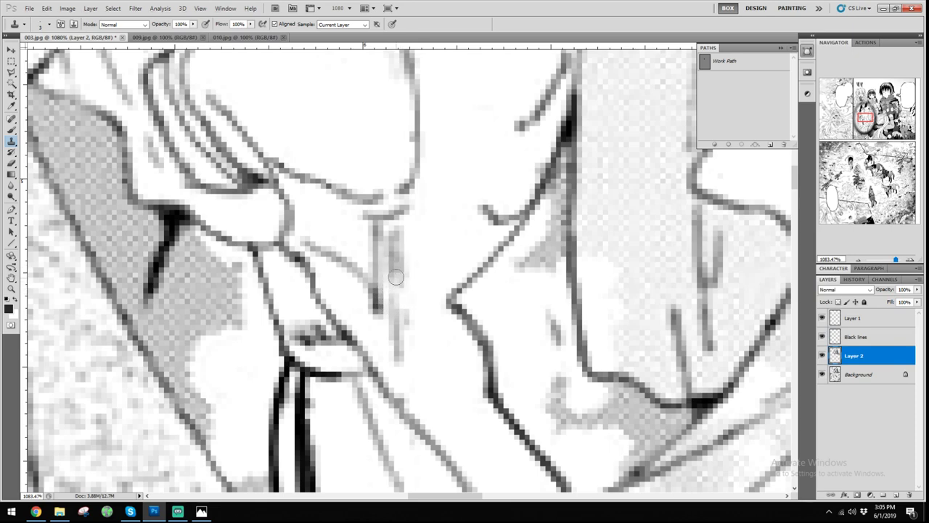
{"action": "left_click_drag", "start_coordinate": [404, 307], "coordinate": [408, 313]}
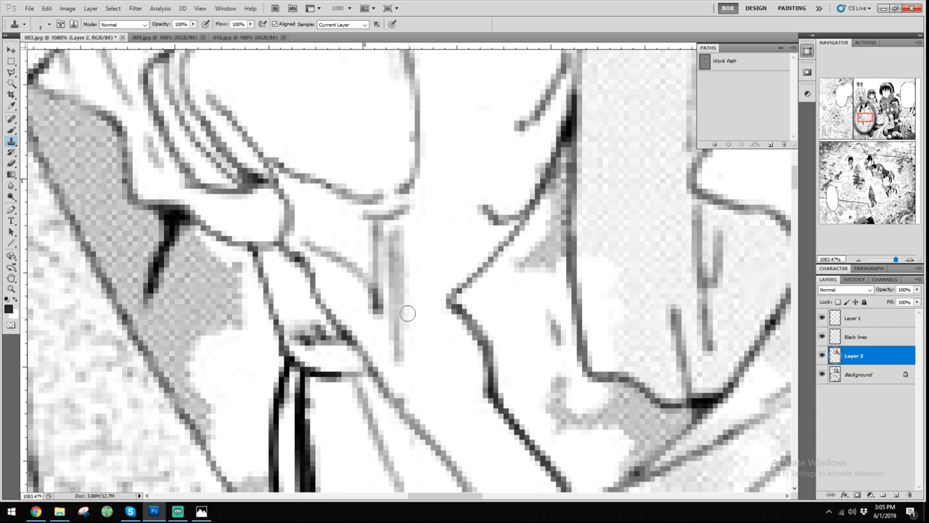
Switch to the Brush, sample white beside the faint vertical line on Layer 2, and check the redrawn panel
{"action": "key", "text": "b"}
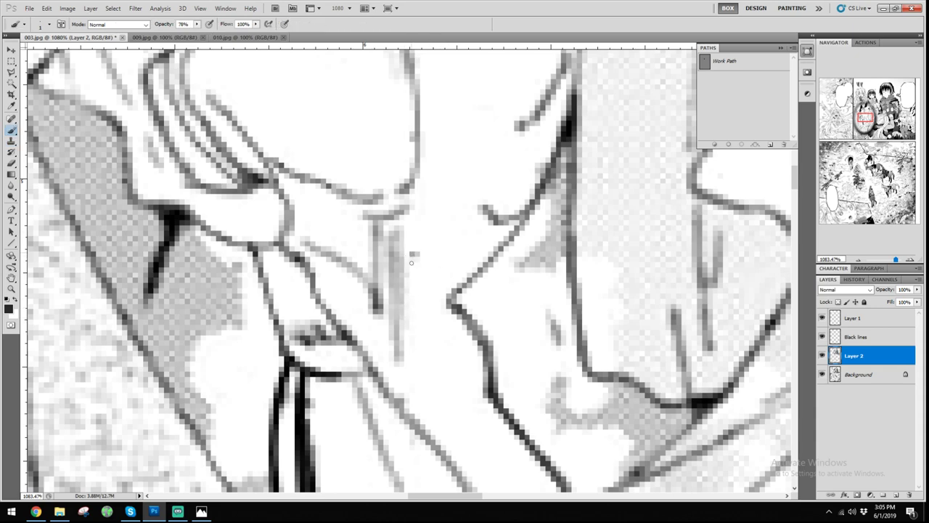
{"action": "left_click", "coordinate": [426, 264], "text": "alt"}
{"action": "scroll", "coordinate": [556, 266], "scroll_direction": "down", "scroll_amount": 8}
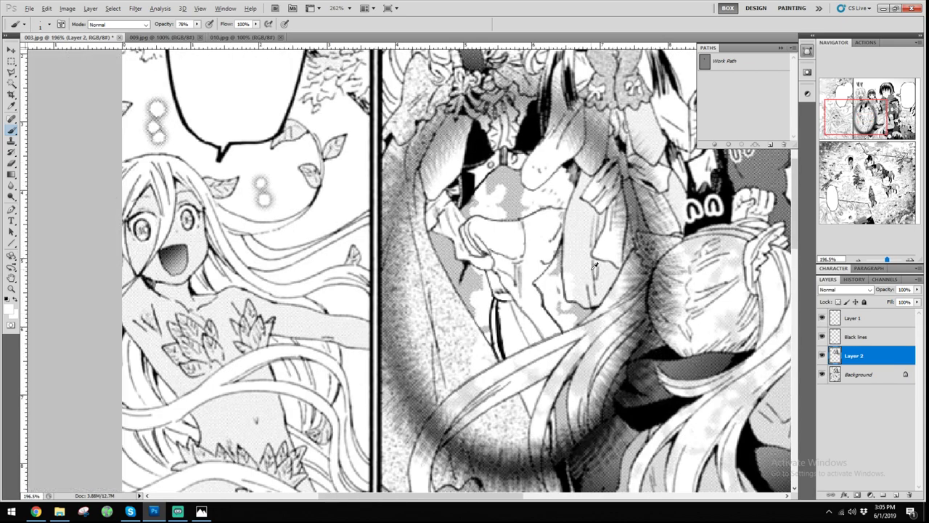
{"action": "scroll", "coordinate": [539, 311], "scroll_direction": "right", "scroll_amount": 2}
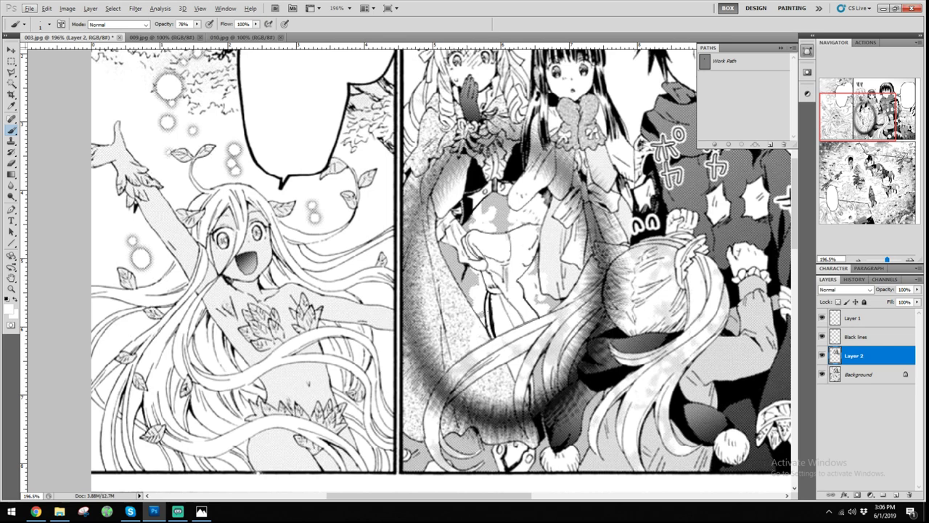
{"action": "scroll", "coordinate": [497, 296], "scroll_direction": "down", "scroll_amount": 1}
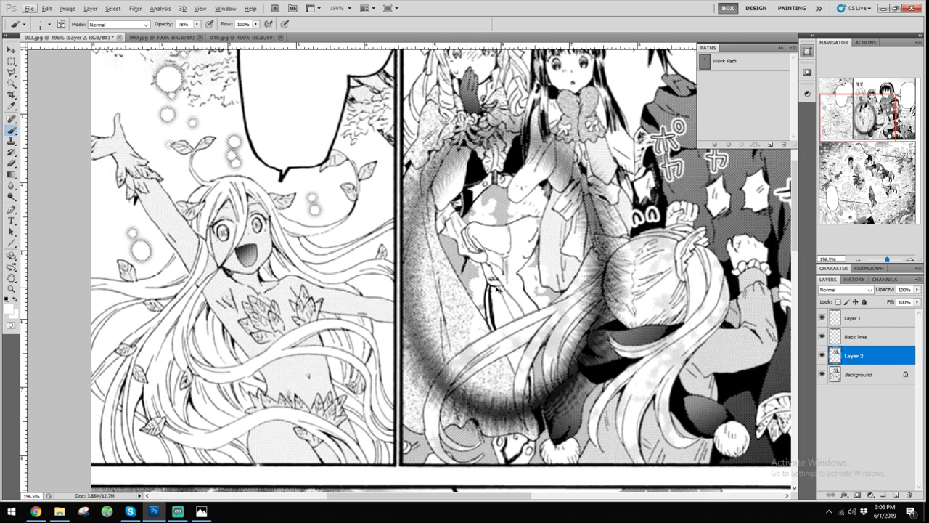
Bring up page 009.jpg as a source for a matching gray screentone
{"action": "scroll", "coordinate": [497, 290], "scroll_direction": "right", "scroll_amount": 2}
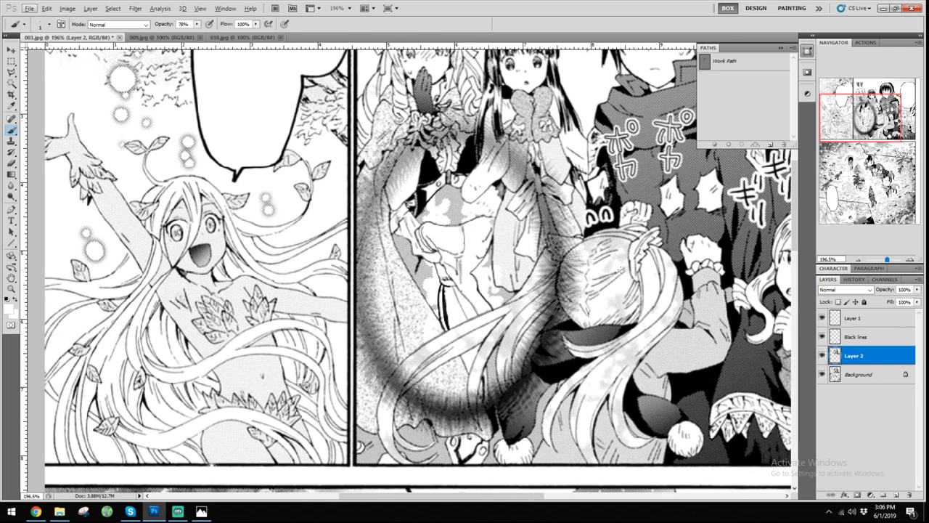
{"action": "scroll", "coordinate": [618, 285], "scroll_direction": "right", "scroll_amount": 2}
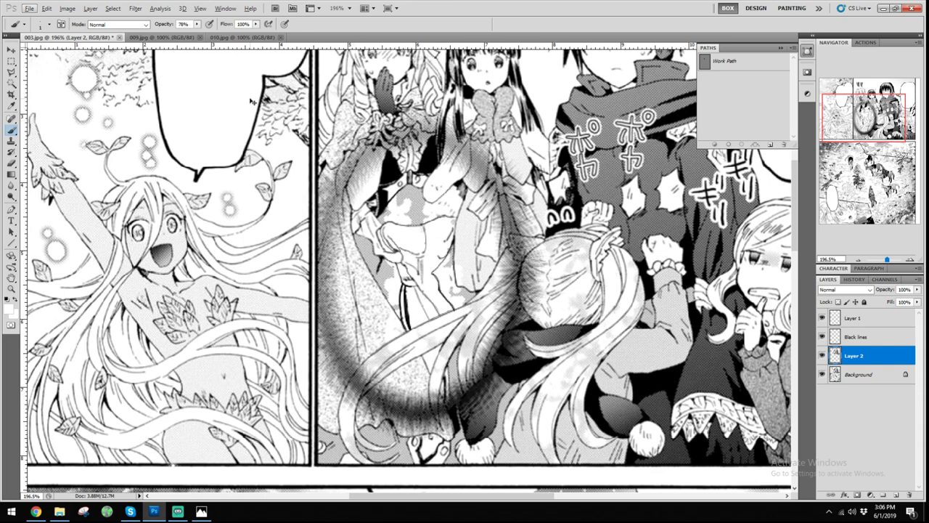
{"action": "key", "text": "ctrl+Tab"}
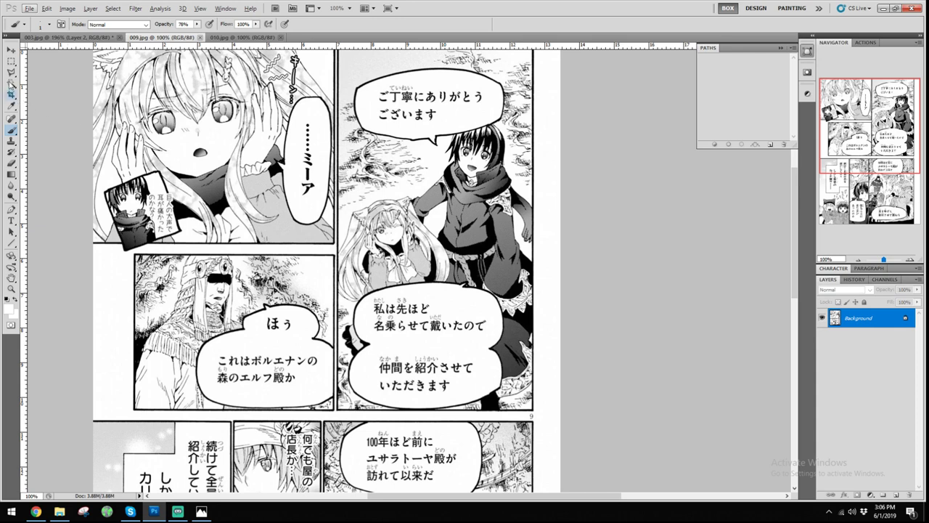
{"action": "key", "text": "m"}
{"action": "left_click_drag", "start_coordinate": [227, 169], "coordinate": [350, 259]}
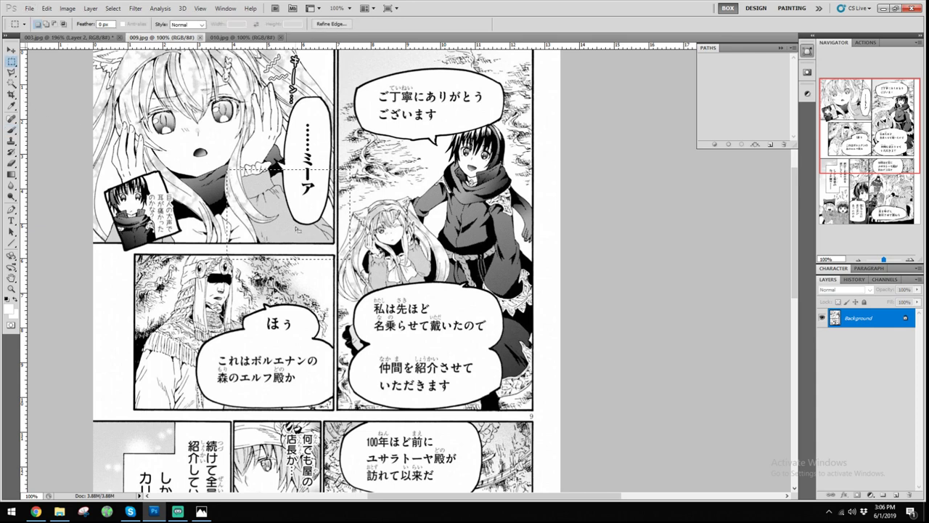
{"action": "scroll", "coordinate": [278, 225], "scroll_direction": "left", "scroll_amount": 1}
{"action": "key", "text": "ctrl+d"}
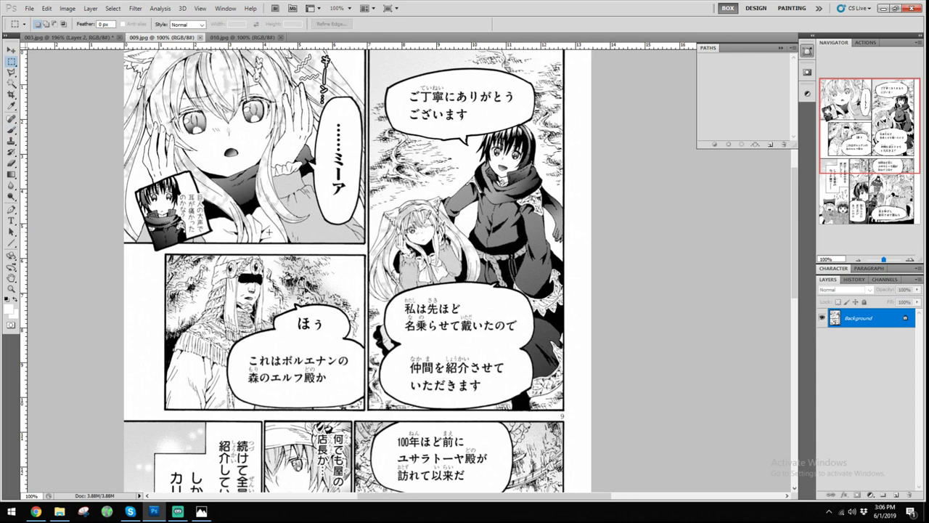
Sample the flat gray clothing tone in the first panel of 009.jpg with the Clone Stamp, and return to 003.jpg
{"action": "key", "text": "s"}
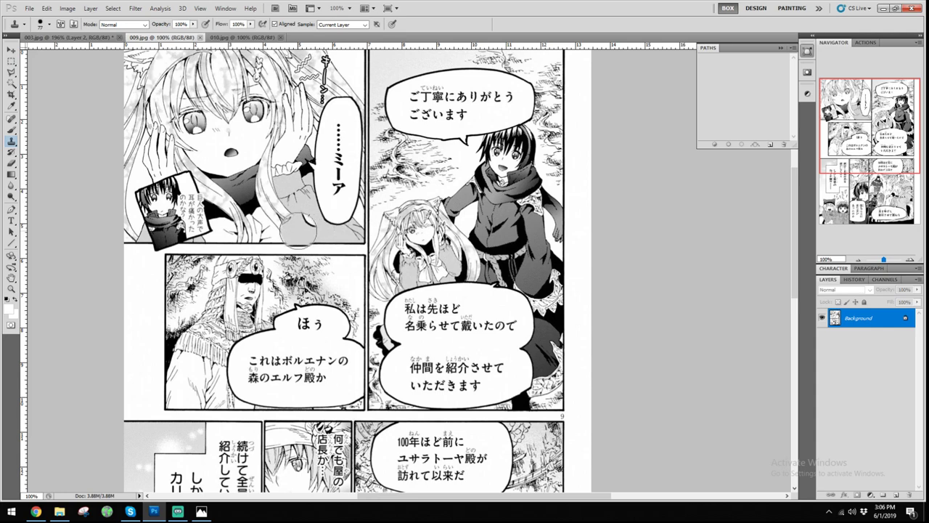
{"action": "key", "text": "ctrl+shift+Tab"}
{"action": "key", "text": "ctrl+Tab"}
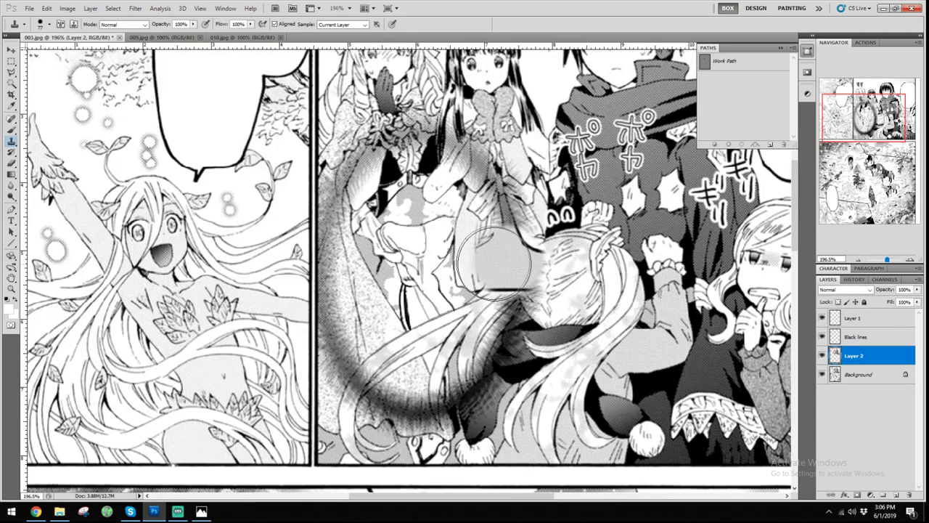
{"action": "left_click_drag", "start_coordinate": [418, 295], "coordinate": [469, 308]}
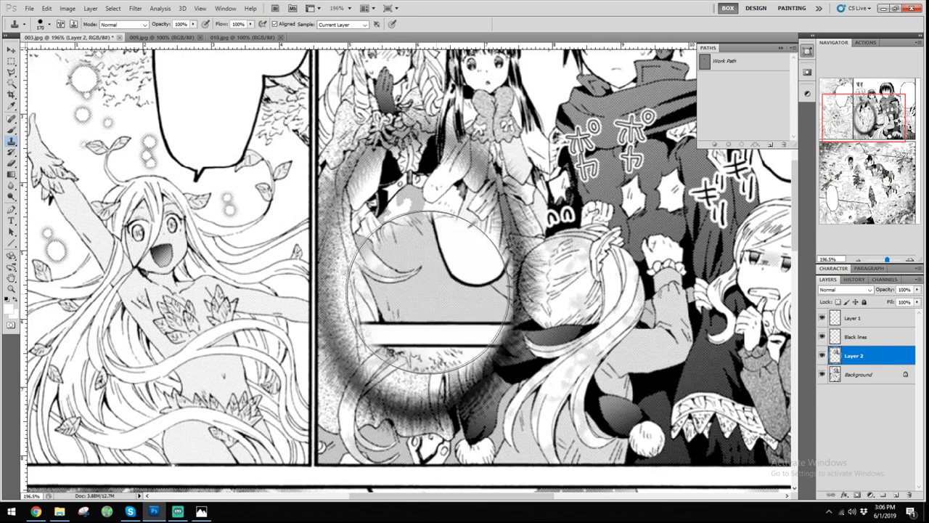
{"action": "left_click", "coordinate": [415, 289]}
{"action": "key", "text": "ctrl+z"}
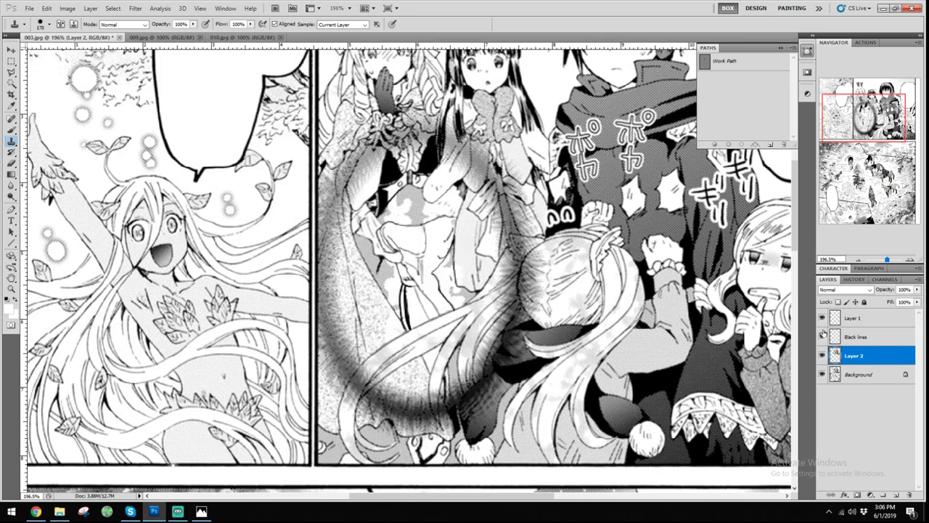
Add a new layer above Layer 1 and stamp the tone sampled from 009.jpg onto it with a 170 px brush
{"action": "left_click", "coordinate": [854, 320]}
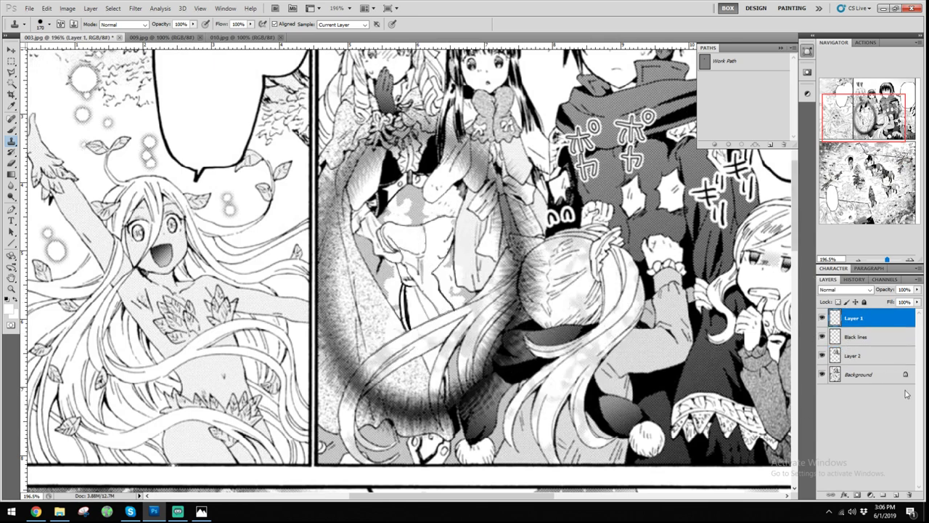
{"action": "left_click", "coordinate": [897, 494]}
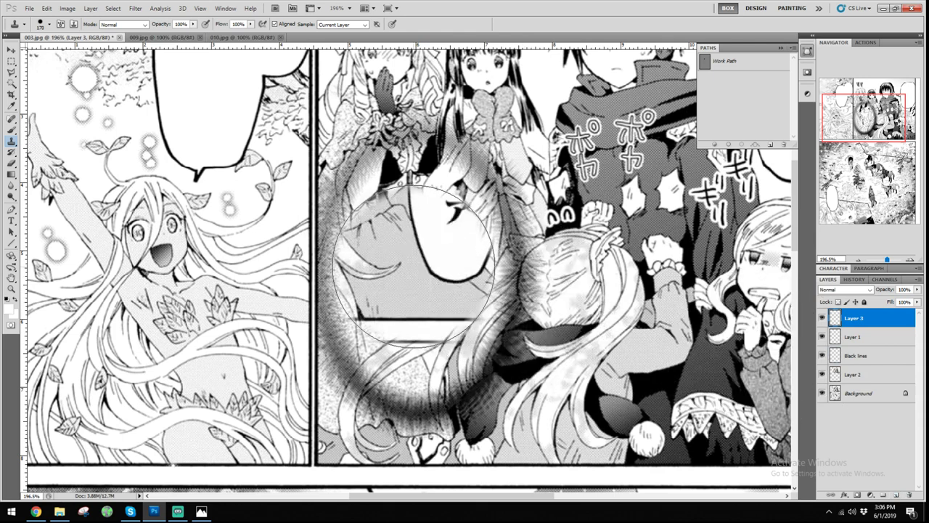
{"action": "left_click", "coordinate": [425, 277]}
Erase the cloned speech bubble, hair strands and panel border on Layer 3, leaving only the flat gray tone
{"action": "key", "text": "e"}
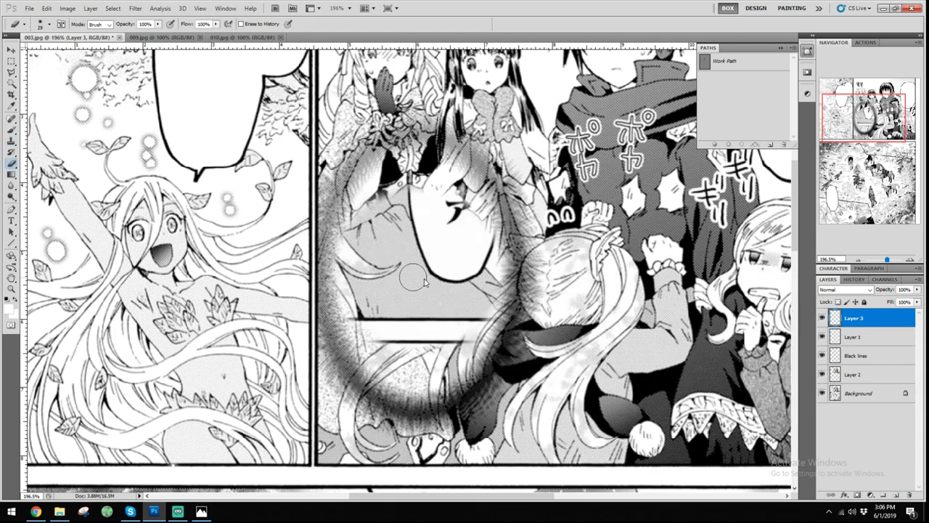
{"action": "right_click", "coordinate": [395, 265]}
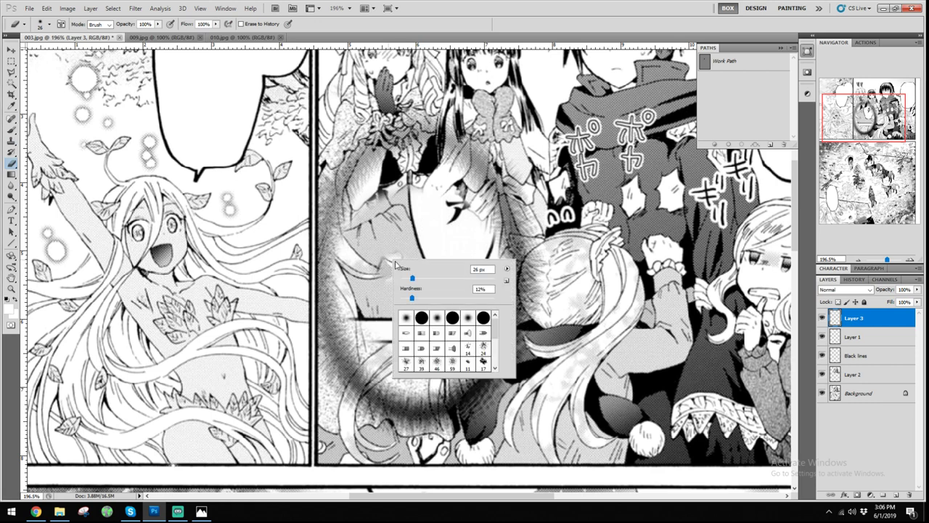
{"action": "left_click", "coordinate": [451, 228]}
{"action": "key", "text": "]"}
{"action": "key", "text": "]"}
{"action": "key", "text": "]"}
{"action": "key", "text": "]"}
{"action": "mouse_move", "coordinate": [384, 258]}
{"action": "left_mouse_down"}
{"action": "mouse_move", "coordinate": [389, 250]}
{"action": "mouse_move", "coordinate": [374, 243]}
{"action": "mouse_move", "coordinate": [341, 269]}
{"action": "mouse_move", "coordinate": [349, 319]}
{"action": "mouse_move", "coordinate": [363, 318]}
{"action": "mouse_move", "coordinate": [375, 334]}
{"action": "mouse_move", "coordinate": [540, 345]}
{"action": "left_mouse_up"}
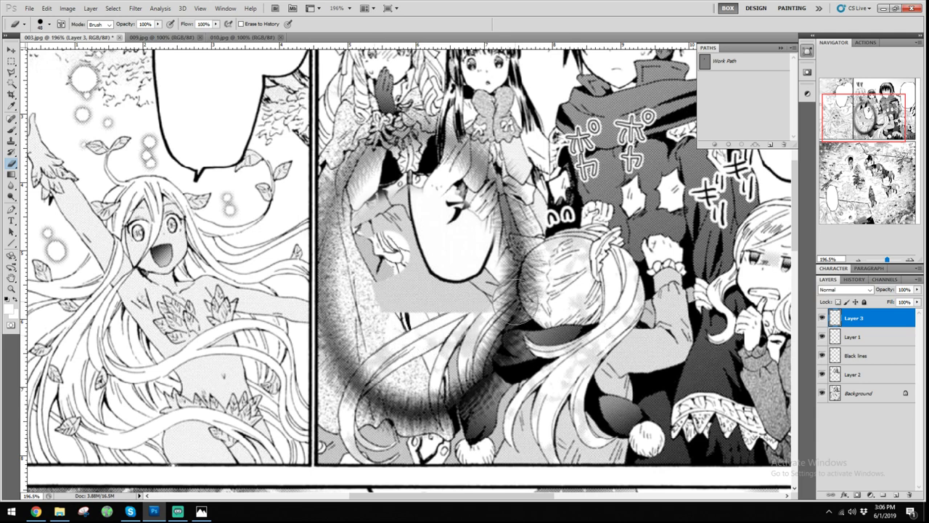
{"action": "mouse_move", "coordinate": [514, 304]}
{"action": "left_mouse_down"}
{"action": "mouse_move", "coordinate": [465, 258]}
{"action": "mouse_move", "coordinate": [443, 255]}
{"action": "mouse_move", "coordinate": [410, 178]}
{"action": "mouse_move", "coordinate": [388, 214]}
{"action": "mouse_move", "coordinate": [471, 218]}
{"action": "mouse_move", "coordinate": [518, 254]}
{"action": "mouse_move", "coordinate": [475, 187]}
{"action": "left_mouse_up"}
Show only Layer 3 and extend its gray fragment into a fuller solid patch with the Clone Stamp
{"action": "left_click", "coordinate": [822, 375]}
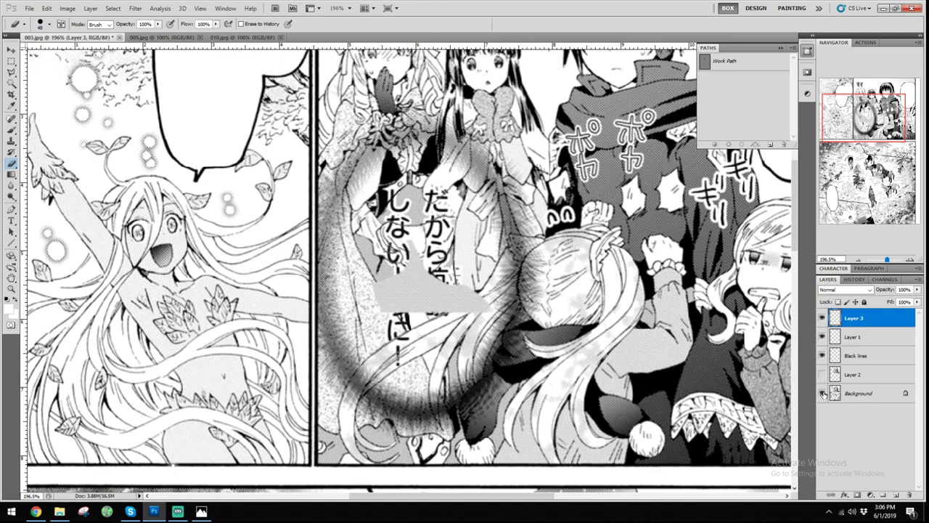
{"action": "left_click_drag", "start_coordinate": [823, 392], "coordinate": [822, 337]}
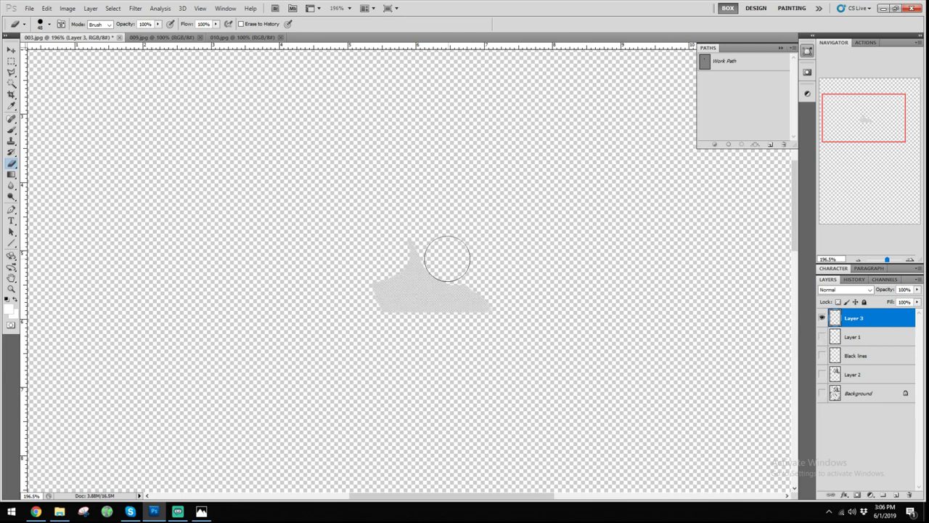
{"action": "key", "text": "s"}
{"action": "scroll", "coordinate": [405, 296], "scroll_direction": "up", "scroll_amount": 3, "text": "alt"}
{"action": "scroll", "coordinate": [405, 296], "scroll_direction": "up", "scroll_amount": 2}
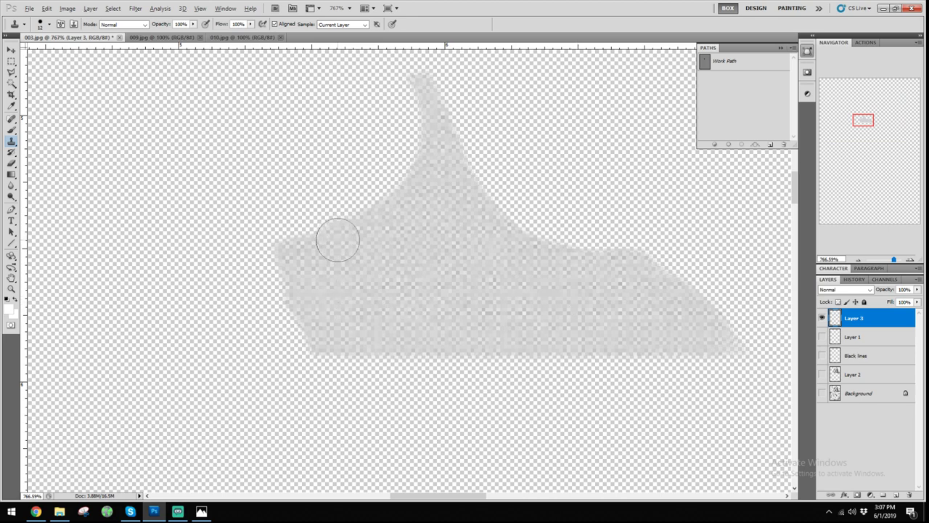
{"action": "mouse_move", "coordinate": [337, 239]}
{"action": "left_mouse_down"}
{"action": "mouse_move", "coordinate": [313, 234]}
{"action": "mouse_move", "coordinate": [342, 220]}
{"action": "mouse_move", "coordinate": [309, 228]}
{"action": "mouse_move", "coordinate": [359, 195]}
{"action": "mouse_move", "coordinate": [320, 231]}
{"action": "mouse_move", "coordinate": [400, 159]}
{"action": "mouse_move", "coordinate": [359, 204]}
{"action": "mouse_move", "coordinate": [397, 164]}
{"action": "mouse_move", "coordinate": [382, 157]}
{"action": "mouse_move", "coordinate": [303, 227]}
{"action": "mouse_move", "coordinate": [347, 136]}
{"action": "mouse_move", "coordinate": [404, 127]}
{"action": "mouse_move", "coordinate": [413, 117]}
{"action": "mouse_move", "coordinate": [352, 120]}
{"action": "mouse_move", "coordinate": [401, 94]}
{"action": "mouse_move", "coordinate": [436, 123]}
{"action": "mouse_move", "coordinate": [458, 180]}
{"action": "mouse_move", "coordinate": [528, 228]}
{"action": "mouse_move", "coordinate": [630, 241]}
{"action": "mouse_move", "coordinate": [626, 229]}
{"action": "mouse_move", "coordinate": [469, 179]}
{"action": "mouse_move", "coordinate": [502, 174]}
{"action": "mouse_move", "coordinate": [625, 225]}
{"action": "mouse_move", "coordinate": [561, 168]}
{"action": "mouse_move", "coordinate": [438, 137]}
{"action": "mouse_move", "coordinate": [542, 164]}
{"action": "mouse_move", "coordinate": [483, 123]}
{"action": "mouse_move", "coordinate": [700, 269]}
{"action": "mouse_move", "coordinate": [597, 173]}
{"action": "mouse_move", "coordinate": [479, 139]}
{"action": "mouse_move", "coordinate": [503, 113]}
{"action": "mouse_move", "coordinate": [546, 107]}
{"action": "mouse_move", "coordinate": [450, 93]}
{"action": "mouse_move", "coordinate": [463, 90]}
{"action": "mouse_move", "coordinate": [636, 174]}
{"action": "mouse_move", "coordinate": [533, 96]}
{"action": "left_mouse_up"}
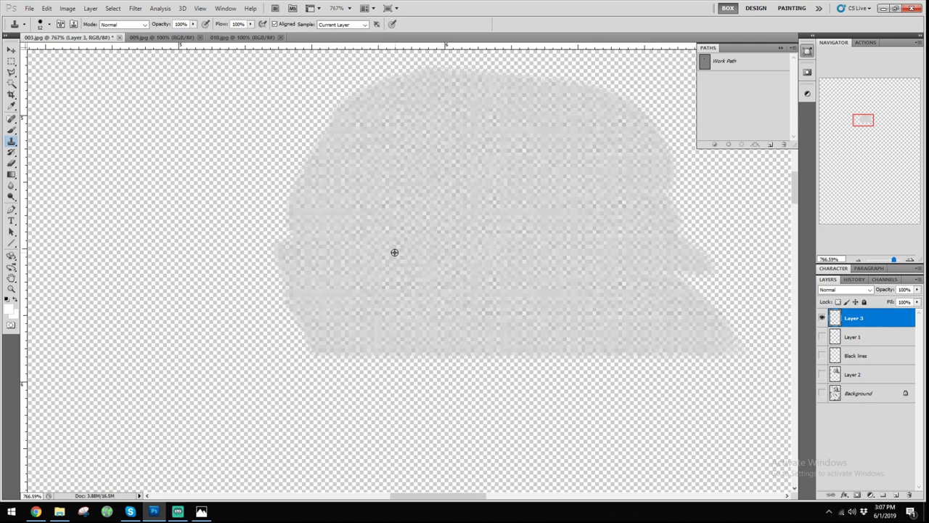
{"action": "left_click", "coordinate": [574, 252]}
{"action": "mouse_move", "coordinate": [689, 294]}
{"action": "left_mouse_down"}
{"action": "mouse_move", "coordinate": [663, 222]}
{"action": "mouse_move", "coordinate": [621, 216]}
{"action": "mouse_move", "coordinate": [531, 277]}
{"action": "left_mouse_up"}
{"action": "left_click", "coordinate": [670, 198]}
{"action": "mouse_move", "coordinate": [531, 170]}
{"action": "left_mouse_down"}
{"action": "mouse_move", "coordinate": [547, 189]}
{"action": "mouse_move", "coordinate": [608, 356]}
{"action": "mouse_move", "coordinate": [573, 173]}
{"action": "mouse_move", "coordinate": [598, 228]}
{"action": "mouse_move", "coordinate": [629, 378]}
{"action": "mouse_move", "coordinate": [640, 370]}
{"action": "mouse_move", "coordinate": [609, 195]}
{"action": "mouse_move", "coordinate": [567, 167]}
{"action": "mouse_move", "coordinate": [554, 172]}
{"action": "mouse_move", "coordinate": [606, 179]}
{"action": "mouse_move", "coordinate": [649, 243]}
{"action": "mouse_move", "coordinate": [653, 391]}
{"action": "mouse_move", "coordinate": [656, 372]}
{"action": "mouse_move", "coordinate": [647, 397]}
{"action": "mouse_move", "coordinate": [667, 201]}
{"action": "mouse_move", "coordinate": [664, 376]}
{"action": "left_mouse_up"}
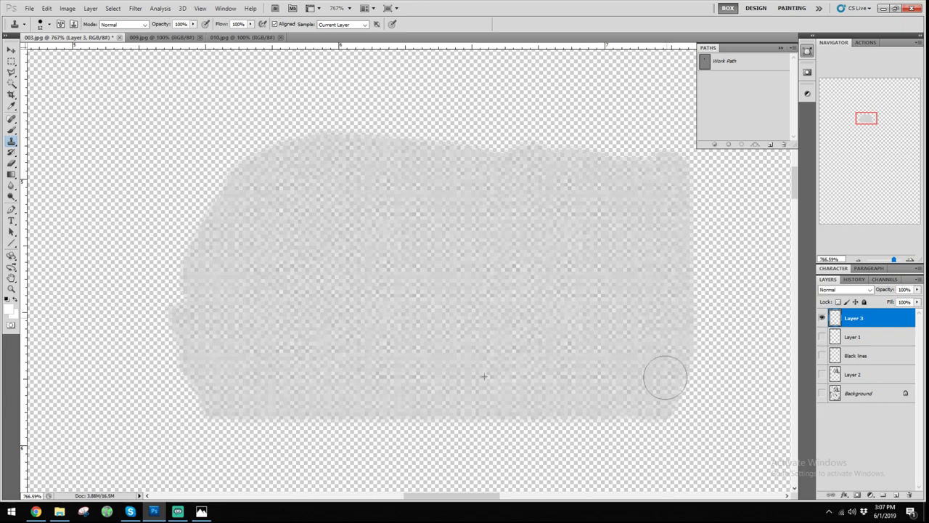
Check the gray patch at 100% zoom, and widen it to the right with the Clone Stamp
{"action": "key", "text": "ctrl+1"}
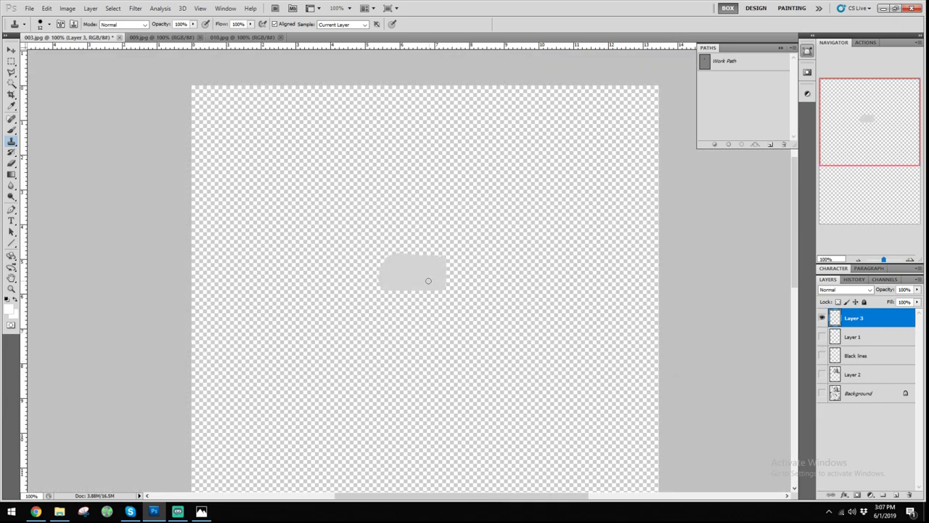
{"action": "scroll", "coordinate": [416, 277], "scroll_direction": "up", "scroll_amount": 9}
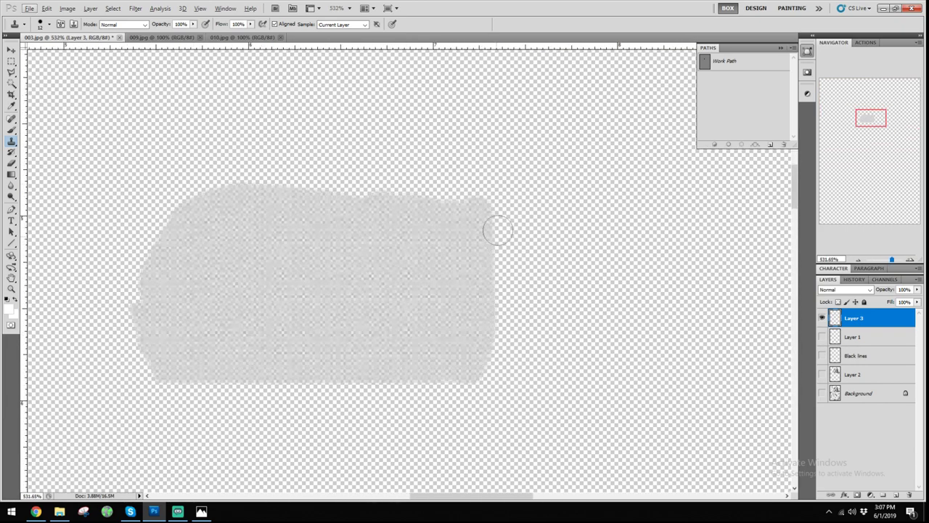
{"action": "mouse_move", "coordinate": [494, 206]}
{"action": "left_mouse_down"}
{"action": "mouse_move", "coordinate": [489, 362]}
{"action": "mouse_move", "coordinate": [497, 218]}
{"action": "mouse_move", "coordinate": [510, 317]}
{"action": "mouse_move", "coordinate": [518, 215]}
{"action": "mouse_move", "coordinate": [537, 300]}
{"action": "mouse_move", "coordinate": [539, 217]}
{"action": "mouse_move", "coordinate": [557, 331]}
{"action": "left_mouse_up"}
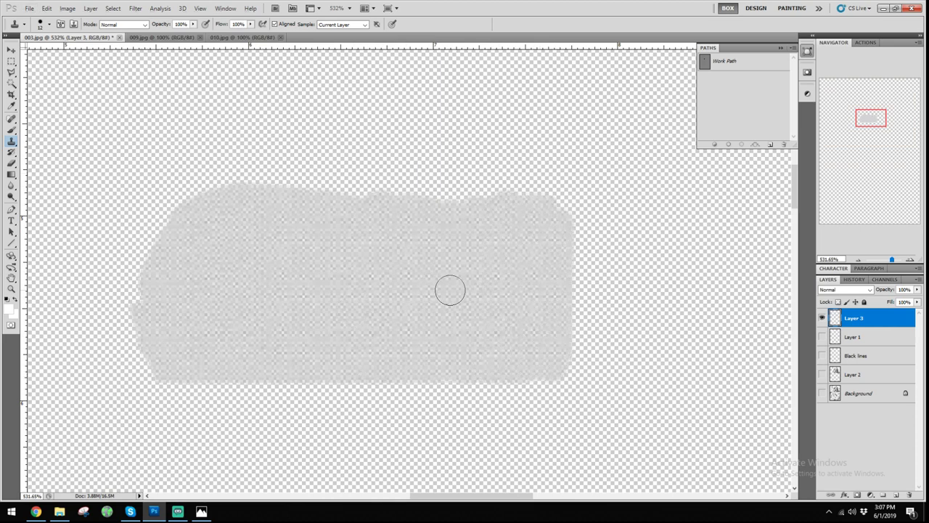
Make all layers visible again and move the gray patch over the speech bubble in the left panel
{"action": "key", "text": "ctrl+1"}
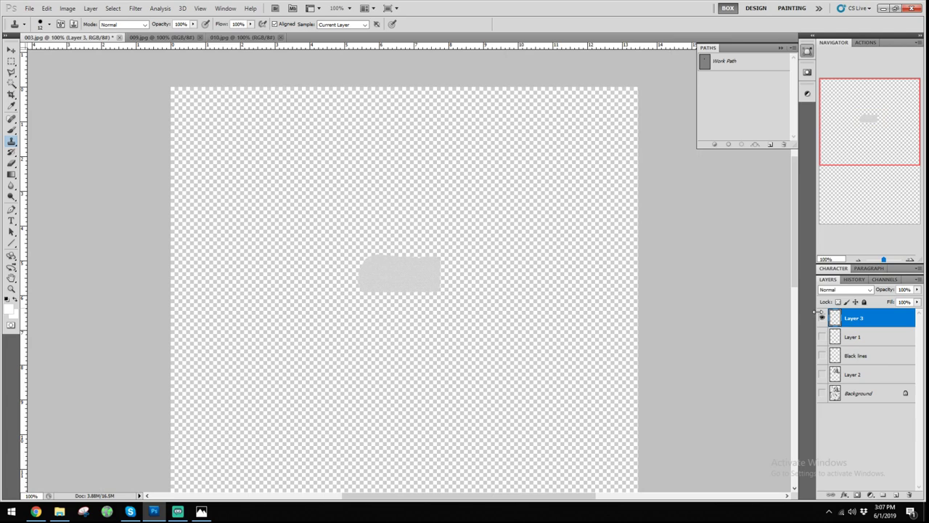
{"action": "left_click", "coordinate": [822, 374]}
{"action": "left_click", "coordinate": [821, 393]}
{"action": "left_click", "coordinate": [822, 355]}
{"action": "left_click", "coordinate": [822, 336]}
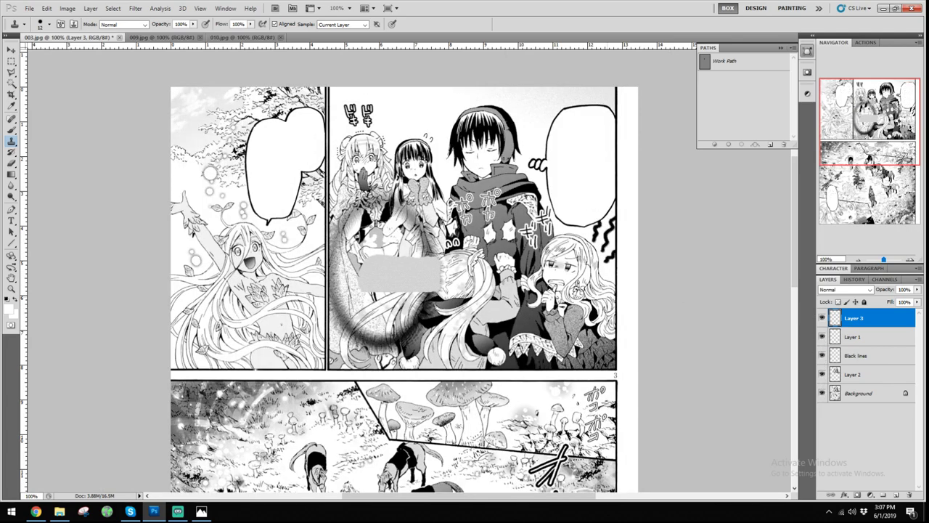
{"action": "key", "text": "v"}
{"action": "left_click_drag", "start_coordinate": [398, 273], "coordinate": [267, 188]}
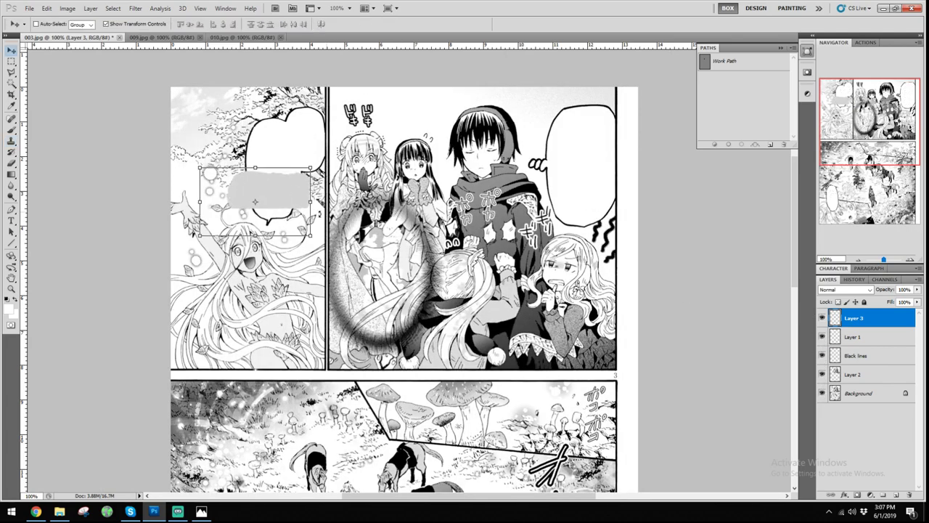
Sample the gray patch with the Clone Stamp, and add a layer named Pattern skirt directly above Layer 2
{"action": "key", "text": "s"}
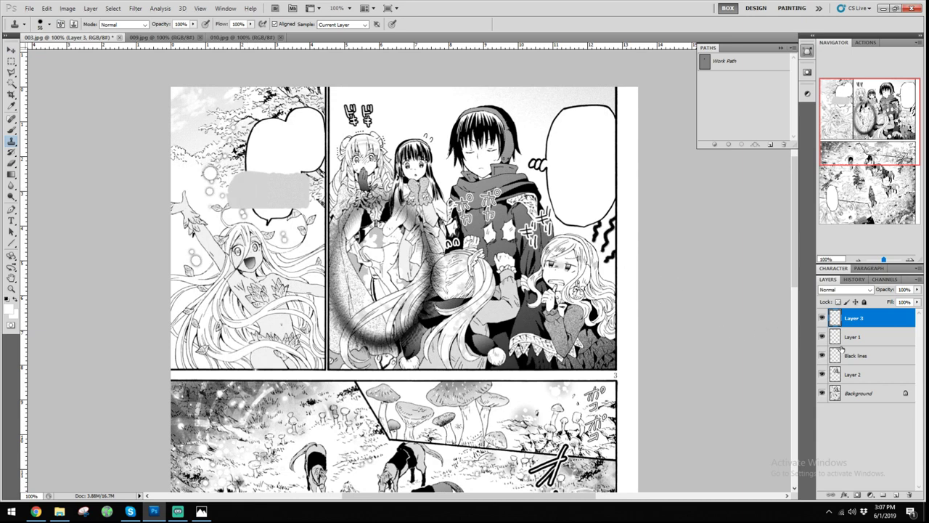
{"action": "left_click", "coordinate": [861, 374]}
{"action": "left_click", "coordinate": [897, 495]}
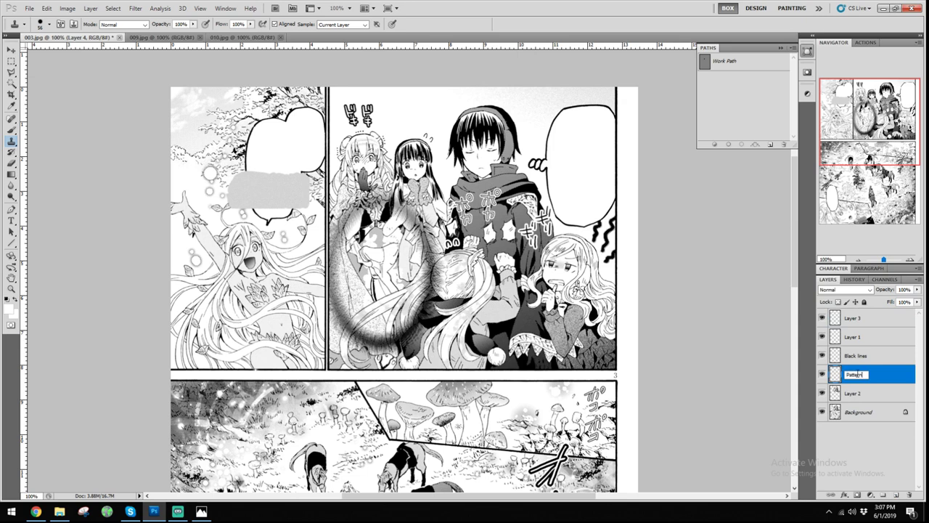
{"action": "left_click", "coordinate": [858, 374]}
{"action": "type", "text": "Pattern skirt"}
{"action": "key", "text": "Return"}
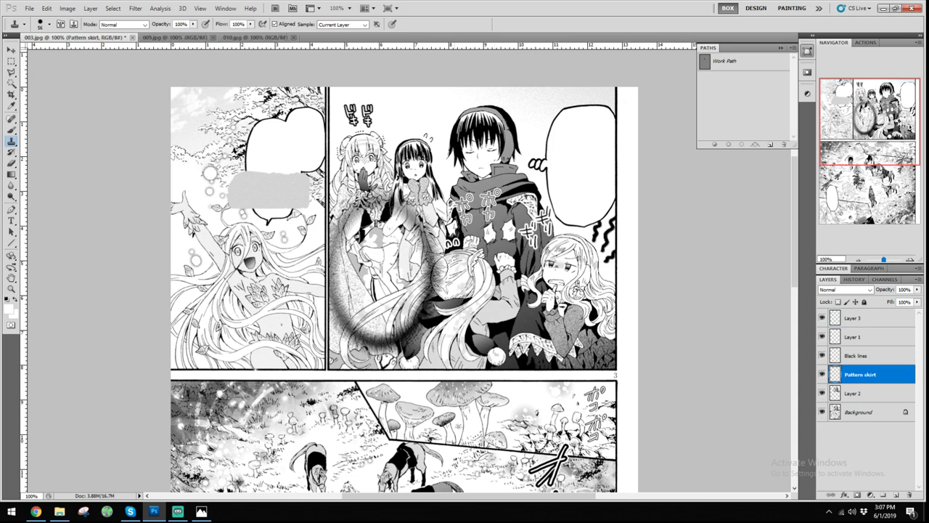
Try to stamp the gray tone over the blotchy skirt area below the belt on the Pattern skirt layer
{"action": "scroll", "coordinate": [362, 262], "scroll_direction": "up", "scroll_amount": 5}
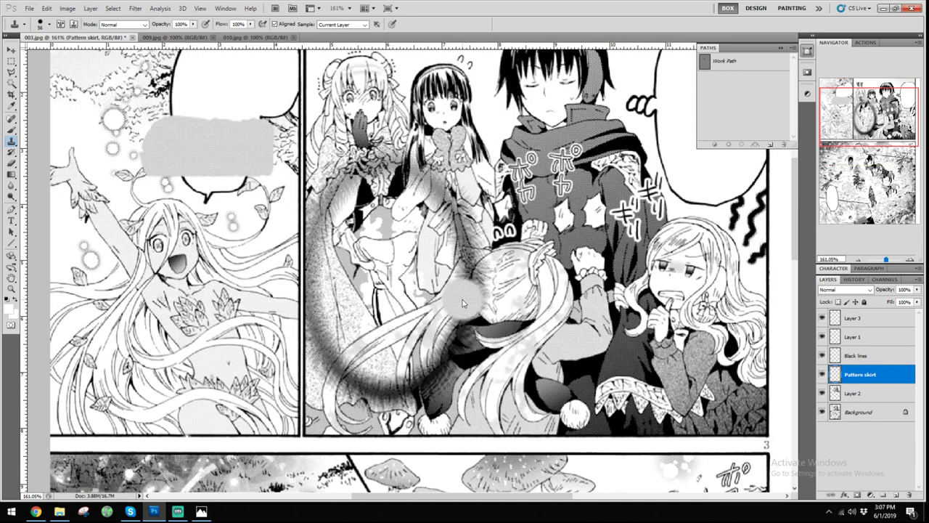
{"action": "scroll", "coordinate": [385, 240], "scroll_direction": "up", "scroll_amount": 8}
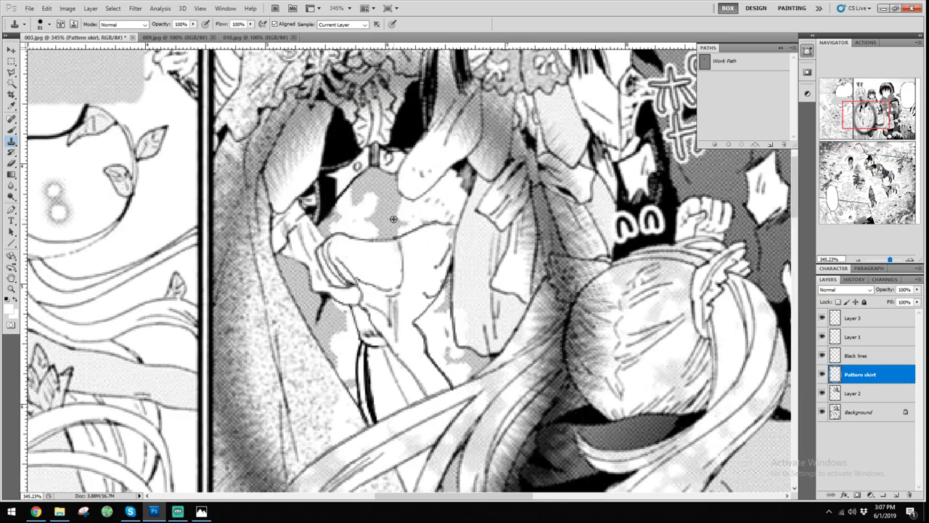
{"action": "scroll", "coordinate": [377, 220], "scroll_direction": "up", "scroll_amount": 3}
{"action": "key", "text": "bracketright"}
{"action": "key", "text": "bracketright"}
{"action": "key", "text": "bracketright"}
{"action": "key", "text": "bracketright"}
{"action": "key", "text": "bracketright"}
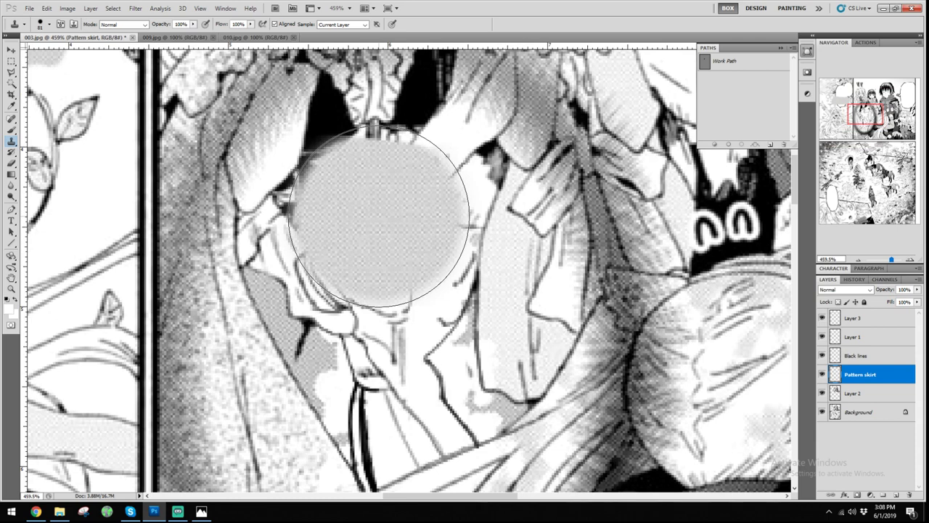
{"action": "key", "text": "alt"}
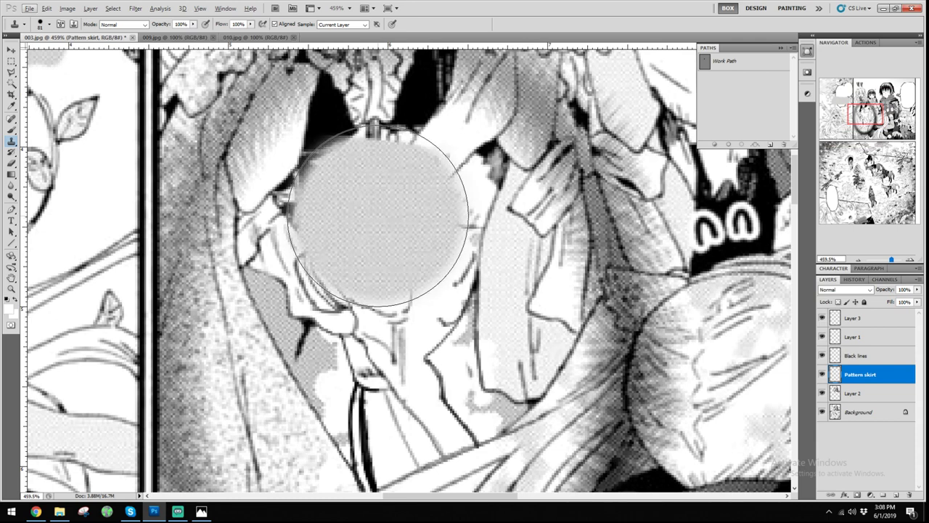
{"action": "left_click", "coordinate": [379, 223]}
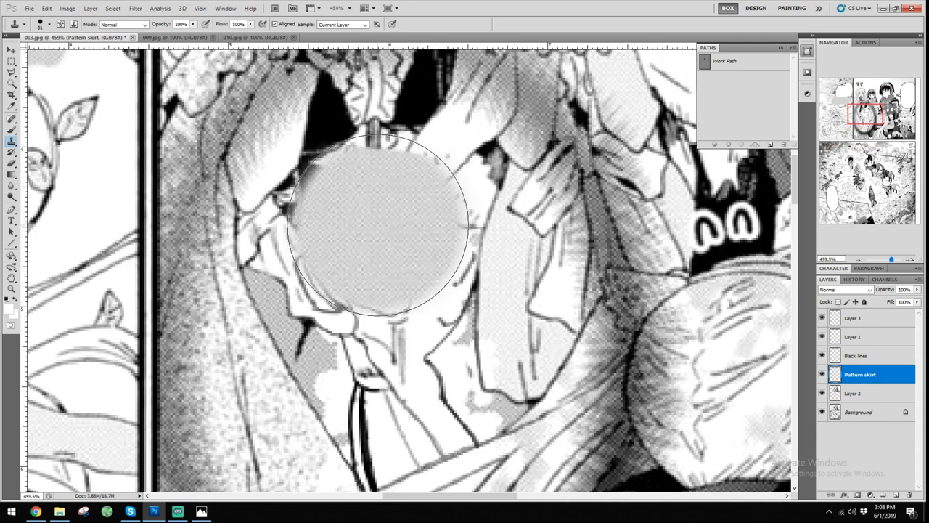
{"action": "key", "text": "alt"}
{"action": "left_click", "coordinate": [379, 224]}
{"action": "key", "text": "ctrl+z"}
{"action": "mouse_move", "coordinate": [415, 220]}
{"action": "left_mouse_down"}
{"action": "mouse_move", "coordinate": [361, 220]}
{"action": "mouse_move", "coordinate": [363, 186]}
{"action": "mouse_move", "coordinate": [338, 222]}
{"action": "mouse_move", "coordinate": [327, 222]}
{"action": "left_mouse_up"}
{"action": "key", "text": "bracketleft"}
{"action": "key", "text": "bracketleft"}
{"action": "key", "text": "bracketleft"}
{"action": "key", "text": "bracketleft"}
{"action": "scroll", "coordinate": [369, 197], "scroll_direction": "up", "scroll_amount": 3}
{"action": "key", "text": "ctrl+z"}
Try to cover the blotchy skirt area below the belt with one large Clone Stamp dab of gray tone, and undo it
{"action": "key", "text": "bracketright"}
{"action": "key", "text": "bracketright"}
{"action": "key", "text": "bracketright"}
{"action": "key", "text": "bracketright"}
{"action": "key", "text": "bracketright"}
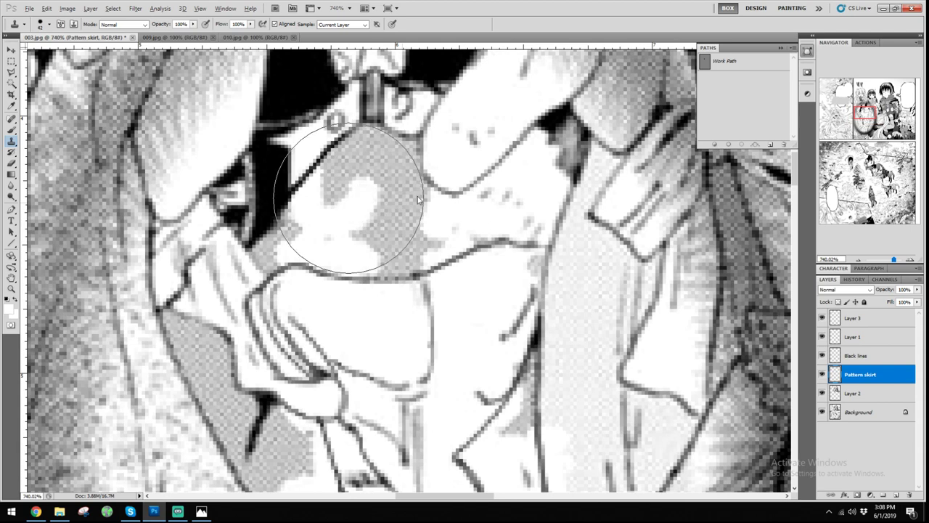
{"action": "left_click", "coordinate": [377, 201]}
{"action": "key", "text": "bracketleft"}
{"action": "key", "text": "bracketleft"}
{"action": "key", "text": "bracketleft"}
{"action": "key", "text": "bracketleft"}
{"action": "key", "text": "bracketleft"}
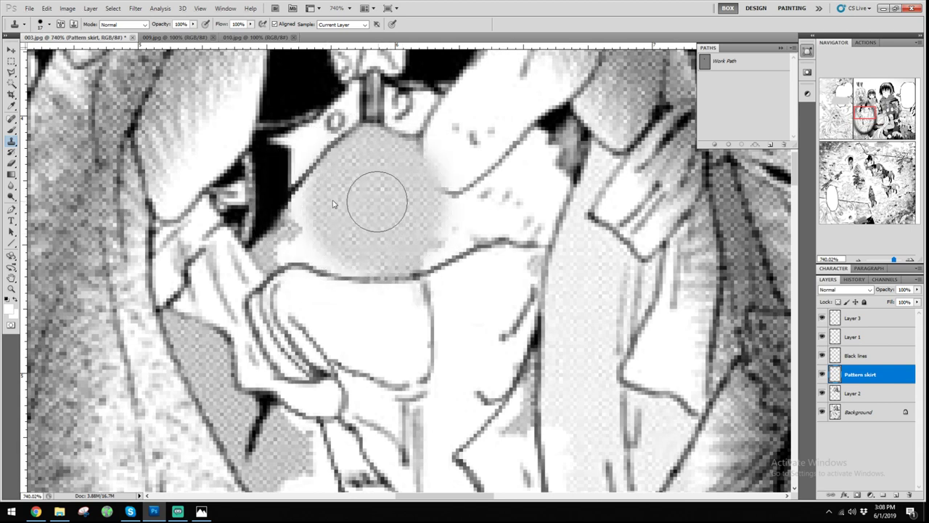
{"action": "key", "text": "ctrl+z"}
Fill the skirt area between the belt and the white apron with gray tone up to its outlines, using a small Clone Stamp brush
{"action": "mouse_move", "coordinate": [369, 197]}
{"action": "left_mouse_down"}
{"action": "mouse_move", "coordinate": [312, 221]}
{"action": "mouse_move", "coordinate": [327, 188]}
{"action": "mouse_move", "coordinate": [317, 212]}
{"action": "mouse_move", "coordinate": [324, 227]}
{"action": "mouse_move", "coordinate": [275, 251]}
{"action": "mouse_move", "coordinate": [372, 267]}
{"action": "mouse_move", "coordinate": [354, 245]}
{"action": "left_mouse_up"}
{"action": "mouse_move", "coordinate": [421, 264]}
{"action": "left_mouse_down"}
{"action": "mouse_move", "coordinate": [458, 243]}
{"action": "mouse_move", "coordinate": [457, 236]}
{"action": "mouse_move", "coordinate": [414, 257]}
{"action": "mouse_move", "coordinate": [411, 236]}
{"action": "mouse_move", "coordinate": [447, 219]}
{"action": "mouse_move", "coordinate": [424, 215]}
{"action": "mouse_move", "coordinate": [429, 194]}
{"action": "mouse_move", "coordinate": [445, 208]}
{"action": "mouse_move", "coordinate": [479, 201]}
{"action": "mouse_move", "coordinate": [537, 142]}
{"action": "mouse_move", "coordinate": [553, 185]}
{"action": "mouse_move", "coordinate": [543, 224]}
{"action": "mouse_move", "coordinate": [486, 227]}
{"action": "mouse_move", "coordinate": [543, 187]}
{"action": "mouse_move", "coordinate": [526, 187]}
{"action": "mouse_move", "coordinate": [456, 234]}
{"action": "left_mouse_up"}
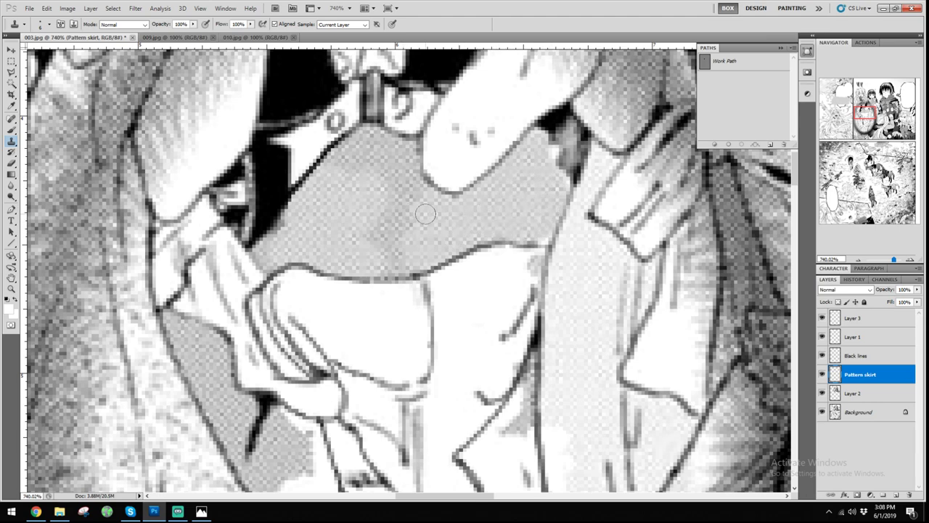
{"action": "key", "text": "ctrl+1"}
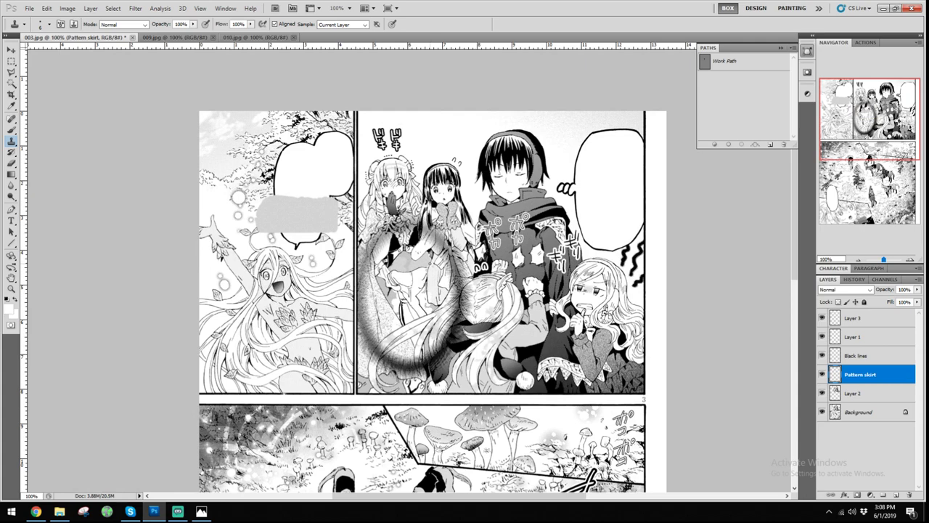
{"action": "scroll", "coordinate": [429, 261], "scroll_direction": "up", "scroll_amount": 5}
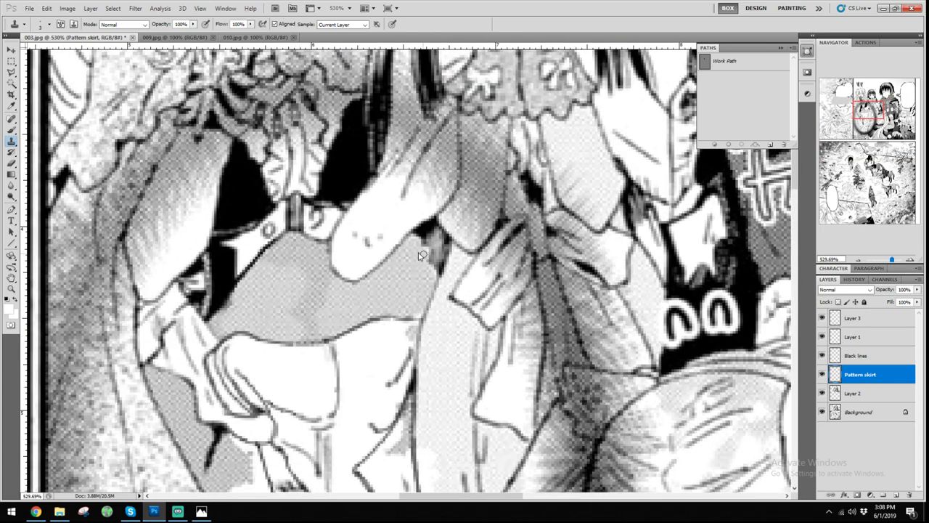
{"action": "scroll", "coordinate": [403, 289], "scroll_direction": "up", "scroll_amount": 3}
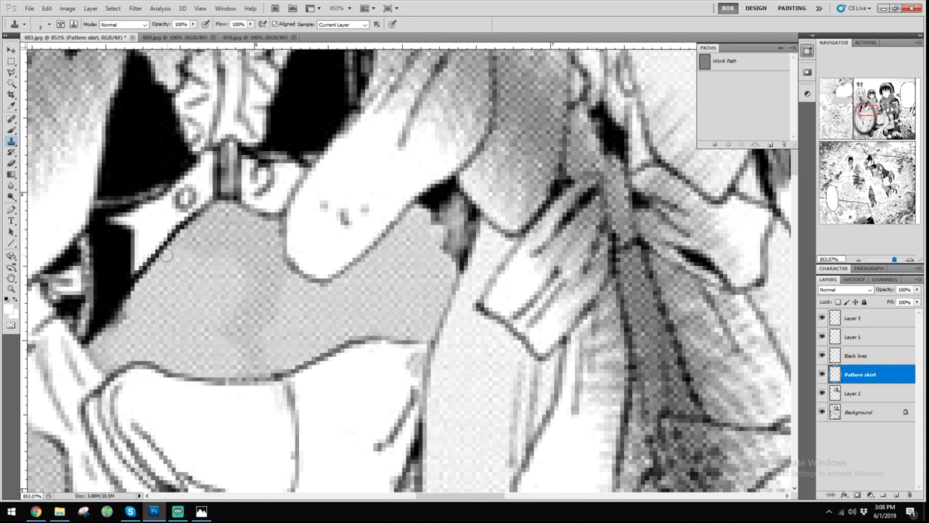
{"action": "mouse_move", "coordinate": [131, 310]}
{"action": "left_mouse_down"}
{"action": "mouse_move", "coordinate": [115, 333]}
{"action": "mouse_move", "coordinate": [118, 325]}
{"action": "left_mouse_up"}
View the page at 100% and inspect the Pattern skirt tone by hiding and reshowing it, Layer 2 and the Background
{"action": "key", "text": "ctrl+1"}
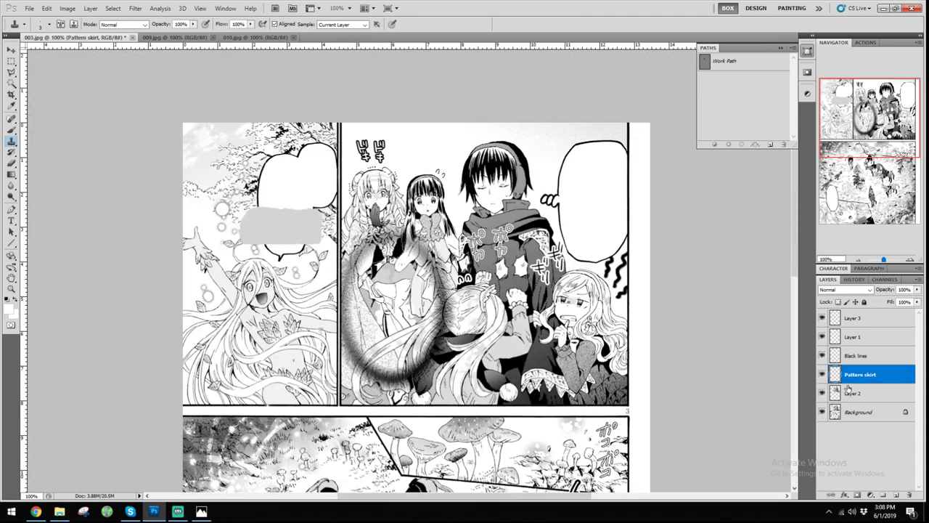
{"action": "left_click", "coordinate": [822, 410]}
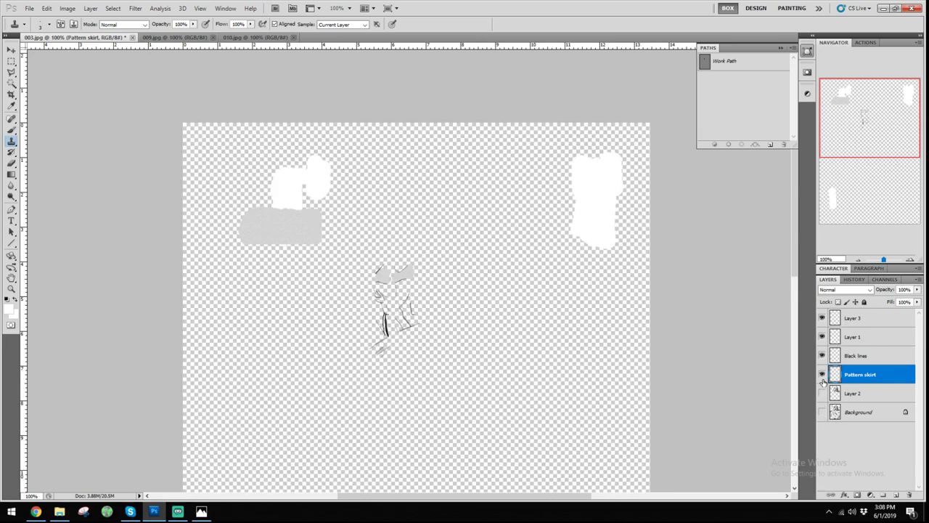
{"action": "left_click", "coordinate": [822, 374]}
{"action": "left_click", "coordinate": [822, 393]}
{"action": "left_click", "coordinate": [823, 411]}
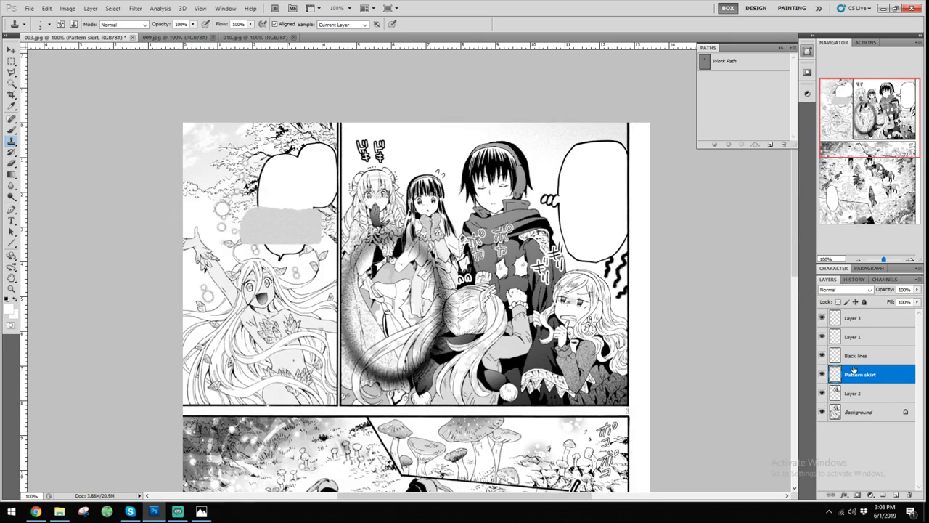
Darken the gray tone on the Pattern skirt layer with Levels, setting the midtone input to about 0.7 and comparing with the preview off
{"action": "key", "text": "ctrl+l"}
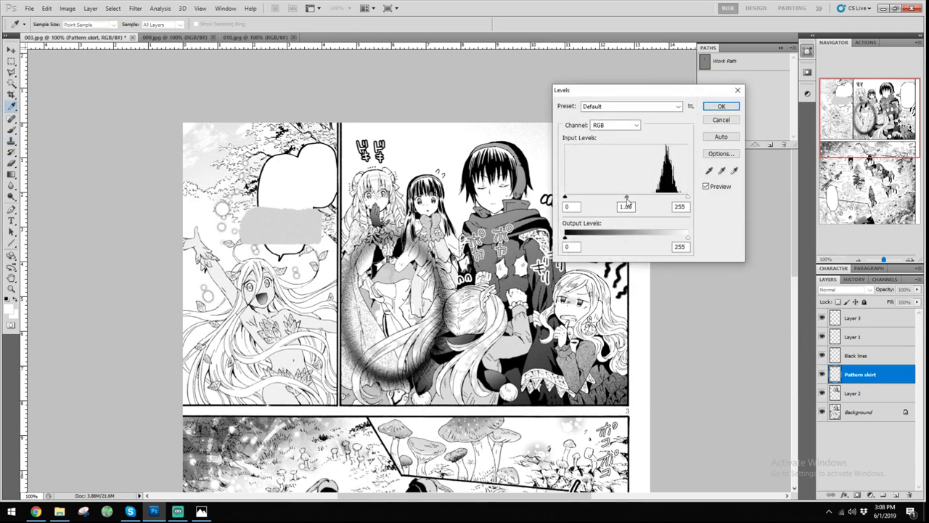
{"action": "left_click_drag", "start_coordinate": [627, 199], "coordinate": [641, 201]}
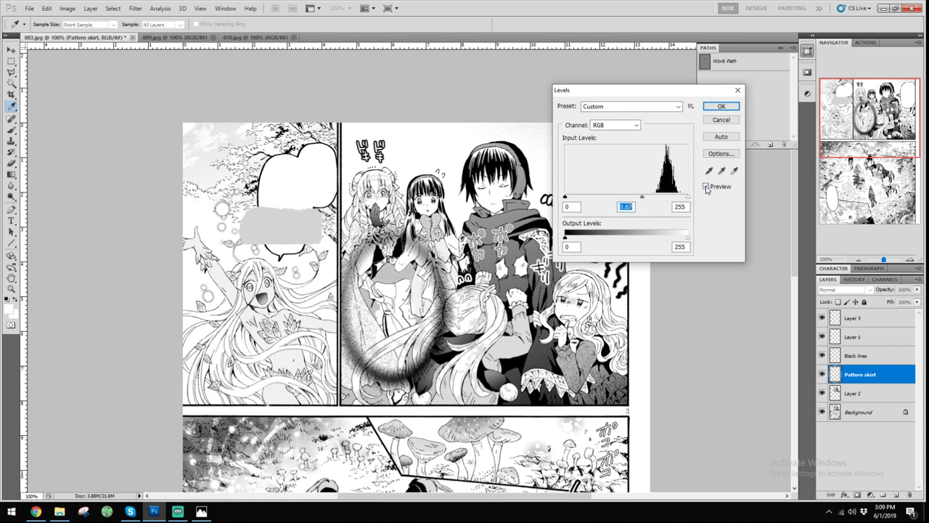
{"action": "left_click", "coordinate": [705, 186]}
{"action": "left_click", "coordinate": [705, 187]}
{"action": "left_click", "coordinate": [705, 187]}
{"action": "left_click", "coordinate": [706, 187]}
{"action": "left_click", "coordinate": [707, 188]}
{"action": "left_click", "coordinate": [707, 188]}
{"action": "key", "text": "Down"}
{"action": "key", "text": "Down"}
{"action": "left_click", "coordinate": [728, 109]}
{"action": "key", "text": "s"}
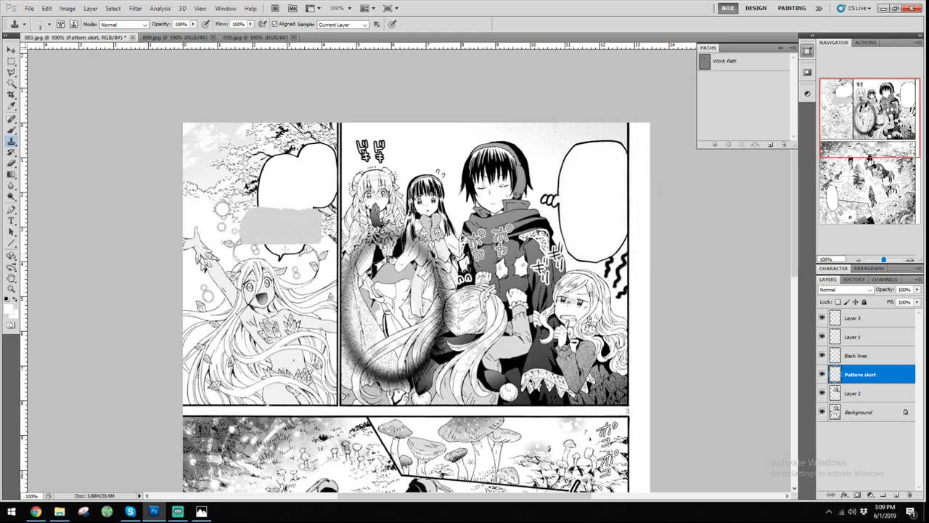
Rename Layer 3, which holds the gray patch, as source
{"action": "left_click", "coordinate": [854, 319]}
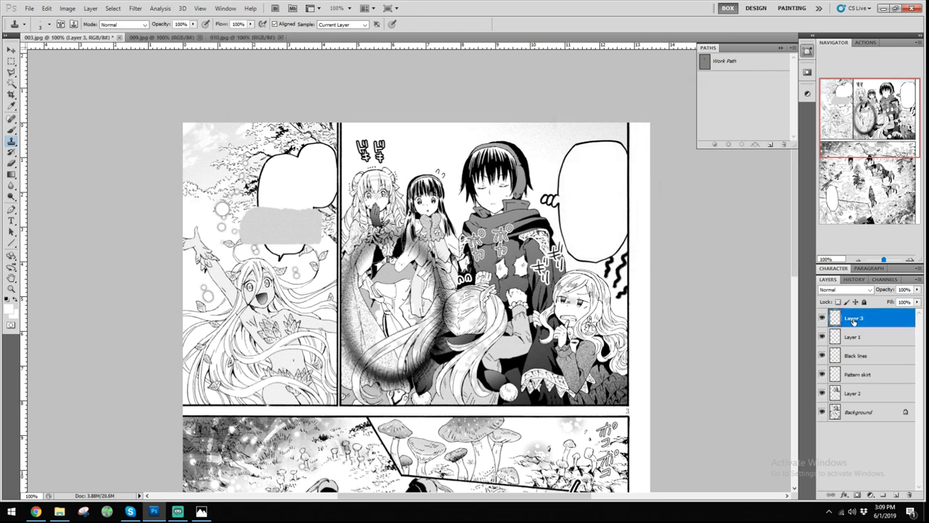
{"action": "double_click", "coordinate": [853, 320]}
{"action": "key", "text": "Return"}
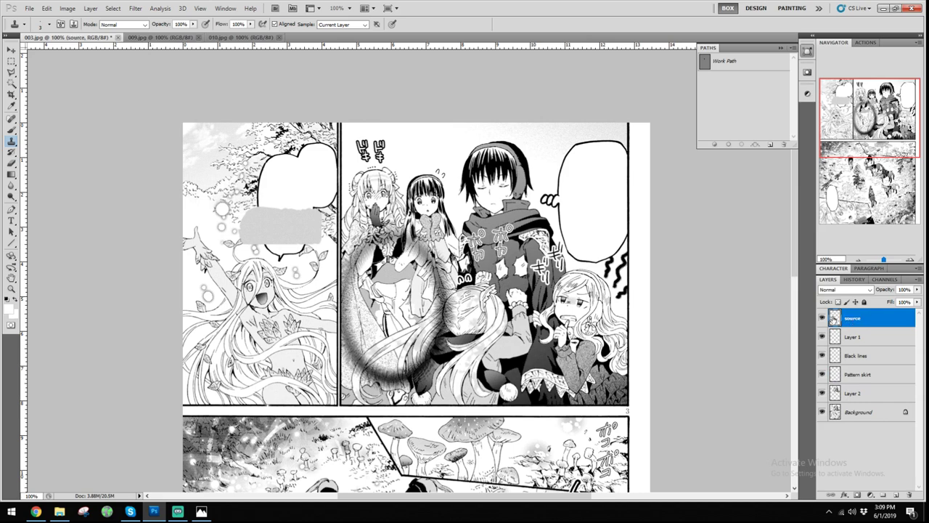
Sample the gray patch on the source layer with the Clone Stamp, and add an empty layer directly above Layer 2
{"action": "left_click", "coordinate": [277, 224], "text": "alt"}
{"action": "scroll", "coordinate": [381, 322], "scroll_direction": "up", "scroll_amount": 3}
{"action": "scroll", "coordinate": [382, 321], "scroll_direction": "up", "scroll_amount": 4}
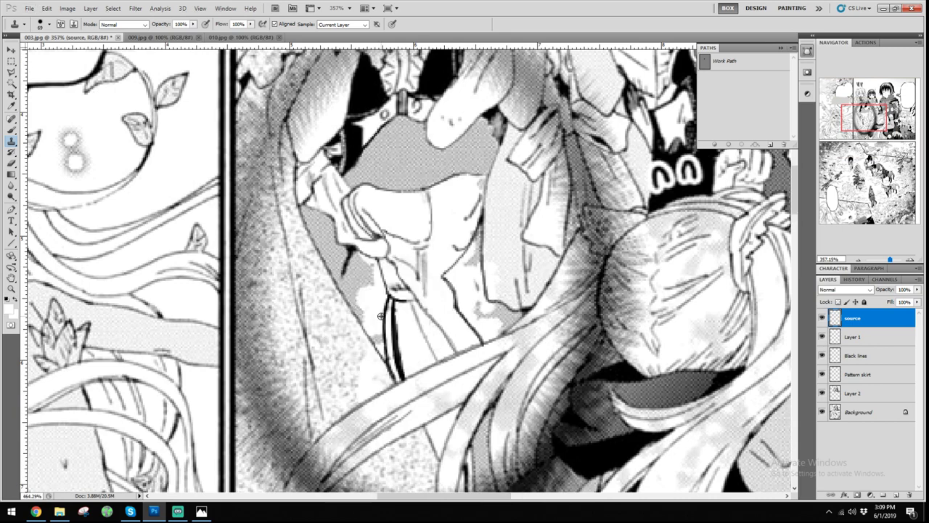
{"action": "scroll", "coordinate": [381, 316], "scroll_direction": "up", "scroll_amount": 2}
{"action": "key", "text": "alt"}
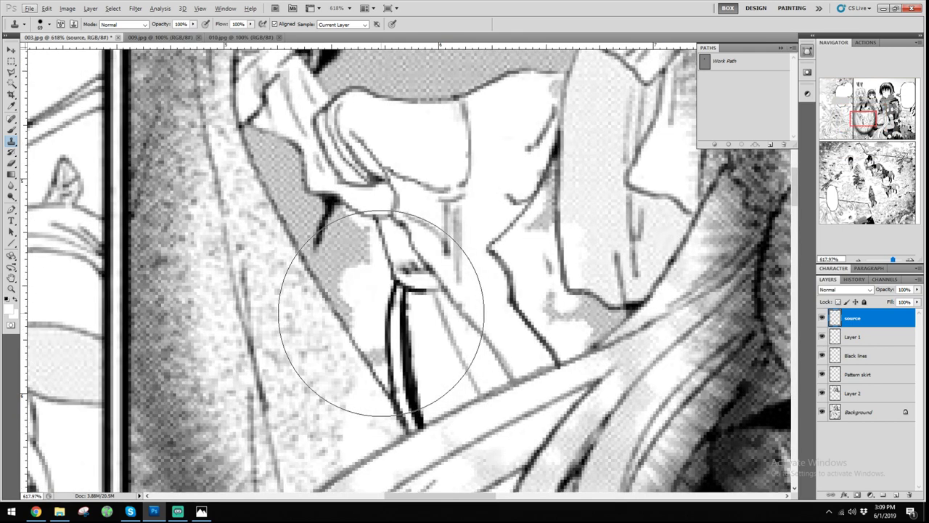
{"action": "key", "text": "bracketleft"}
{"action": "key", "text": "bracketleft"}
{"action": "key", "text": "bracketleft"}
{"action": "key", "text": "bracketleft"}
{"action": "key", "text": "bracketleft"}
{"action": "key", "text": "bracketleft"}
{"action": "key", "text": "bracketleft"}
{"action": "key", "text": "bracketleft"}
{"action": "key", "text": "bracketleft"}
{"action": "key", "text": "bracketleft"}
{"action": "key", "text": "bracketleft"}
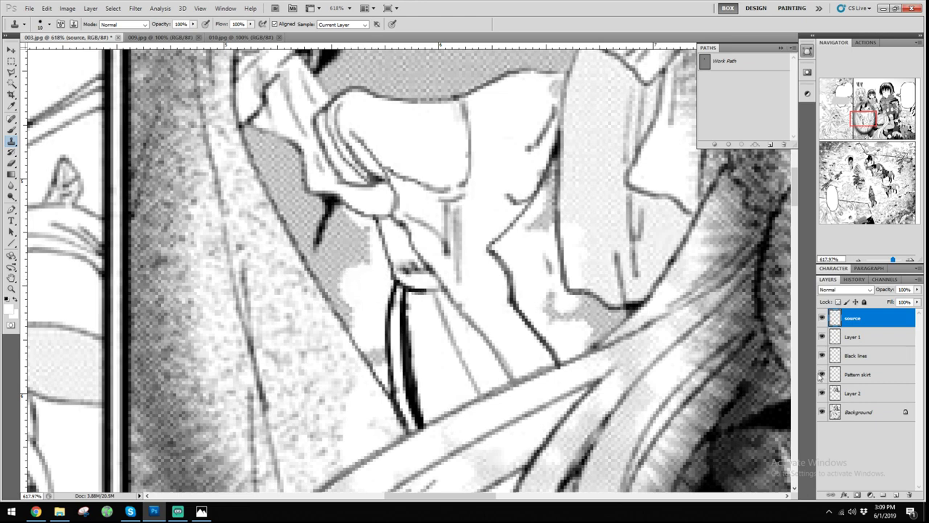
{"action": "left_click", "coordinate": [868, 374]}
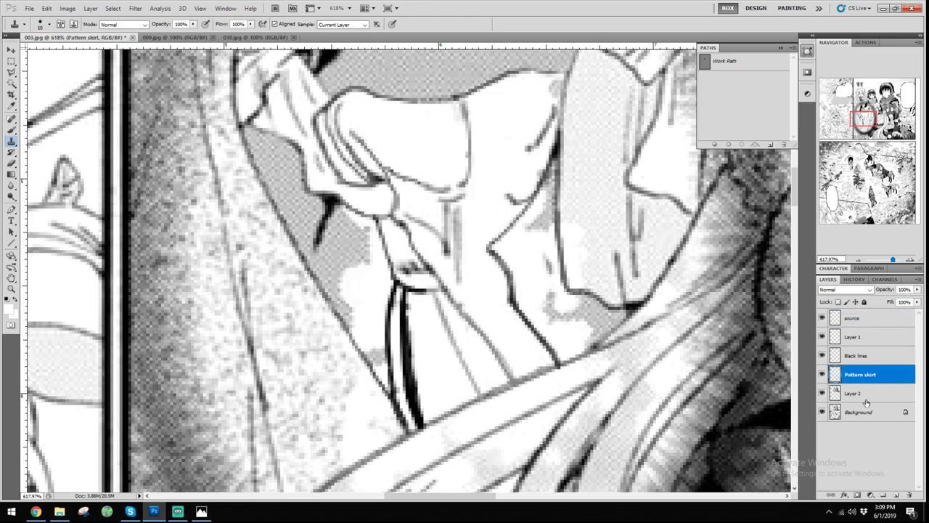
{"action": "left_click", "coordinate": [864, 396]}
{"action": "left_click", "coordinate": [899, 495]}
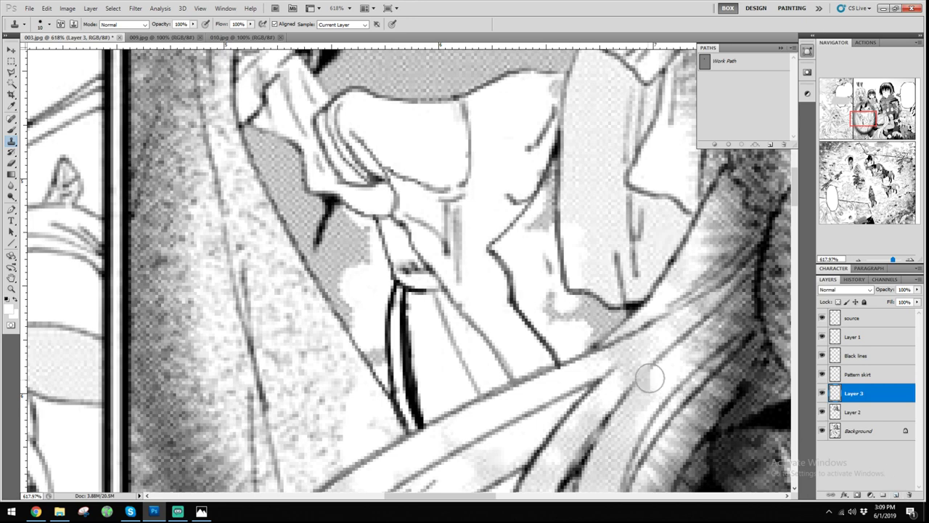
Stamp gray tone over the white blotches in the lower left skirt area beside the black ribbon, using a small brush
{"action": "key", "text": "bracketleft"}
{"action": "key", "text": "bracketleft"}
{"action": "key", "text": "bracketleft"}
{"action": "key", "text": "bracketleft"}
{"action": "key", "text": "bracketleft"}
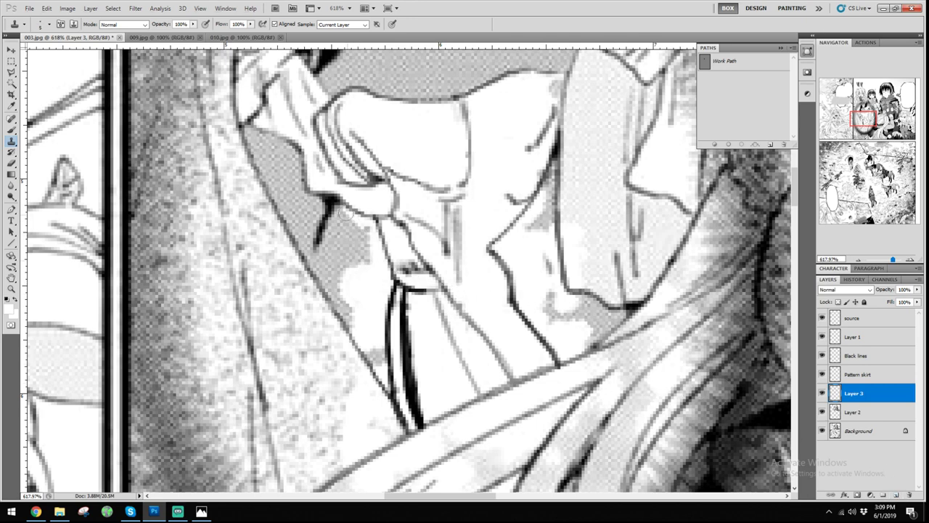
{"action": "mouse_move", "coordinate": [367, 224]}
{"action": "left_mouse_down"}
{"action": "mouse_move", "coordinate": [384, 286]}
{"action": "mouse_move", "coordinate": [375, 362]}
{"action": "mouse_move", "coordinate": [378, 269]}
{"action": "mouse_move", "coordinate": [364, 296]}
{"action": "mouse_move", "coordinate": [361, 266]}
{"action": "mouse_move", "coordinate": [344, 267]}
{"action": "mouse_move", "coordinate": [341, 291]}
{"action": "mouse_move", "coordinate": [357, 329]}
{"action": "mouse_move", "coordinate": [352, 282]}
{"action": "mouse_move", "coordinate": [363, 339]}
{"action": "left_mouse_up"}
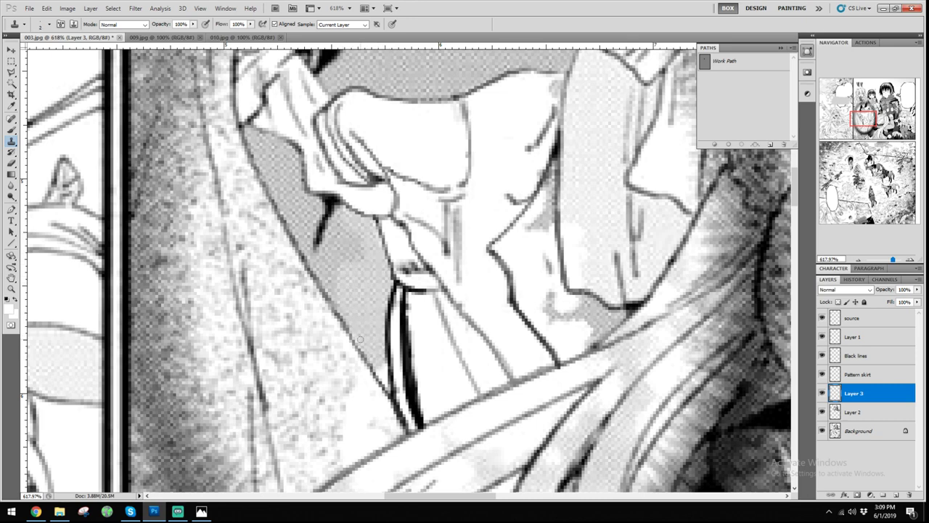
Stamp gray tone over the white blotches in the lower right skirt area between the apron edge and the hanging cloth
{"action": "mouse_move", "coordinate": [443, 325]}
{"action": "left_mouse_down"}
{"action": "mouse_move", "coordinate": [445, 344]}
{"action": "mouse_move", "coordinate": [428, 365]}
{"action": "left_mouse_up"}
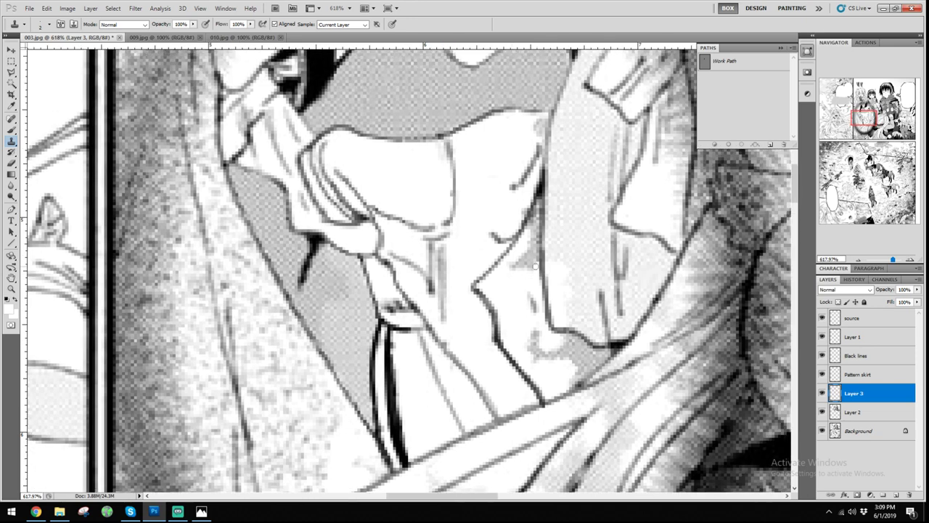
{"action": "key", "text": "bracketright"}
{"action": "key", "text": "bracketright"}
{"action": "key", "text": "bracketright"}
{"action": "key", "text": "bracketright"}
{"action": "key", "text": "bracketright"}
{"action": "mouse_move", "coordinate": [527, 236]}
{"action": "left_mouse_down"}
{"action": "mouse_move", "coordinate": [500, 288]}
{"action": "mouse_move", "coordinate": [512, 292]}
{"action": "mouse_move", "coordinate": [518, 278]}
{"action": "mouse_move", "coordinate": [523, 319]}
{"action": "mouse_move", "coordinate": [524, 268]}
{"action": "mouse_move", "coordinate": [530, 333]}
{"action": "mouse_move", "coordinate": [536, 324]}
{"action": "mouse_move", "coordinate": [549, 351]}
{"action": "mouse_move", "coordinate": [558, 348]}
{"action": "mouse_move", "coordinate": [535, 314]}
{"action": "mouse_move", "coordinate": [524, 256]}
{"action": "mouse_move", "coordinate": [484, 287]}
{"action": "mouse_move", "coordinate": [551, 368]}
{"action": "left_mouse_up"}
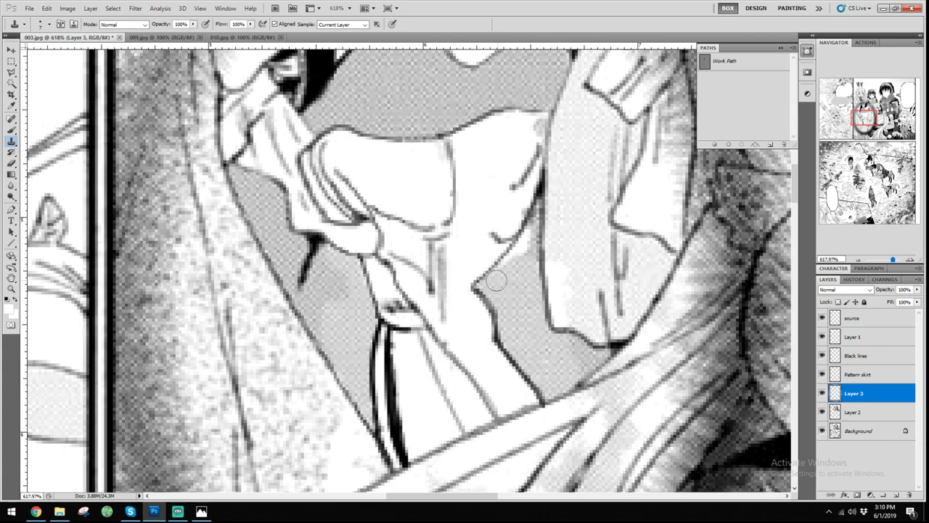
{"action": "key", "text": "bracketleft"}
{"action": "key", "text": "bracketleft"}
{"action": "key", "text": "bracketleft"}
{"action": "left_click_drag", "start_coordinate": [491, 270], "coordinate": [513, 254]}
Resample the gray patch from the source layer with the Clone Stamp, and return to Layer 3 at the lower right skirt area
{"action": "scroll", "coordinate": [503, 290], "scroll_direction": "down", "scroll_amount": 5}
{"action": "left_click", "coordinate": [857, 318]}
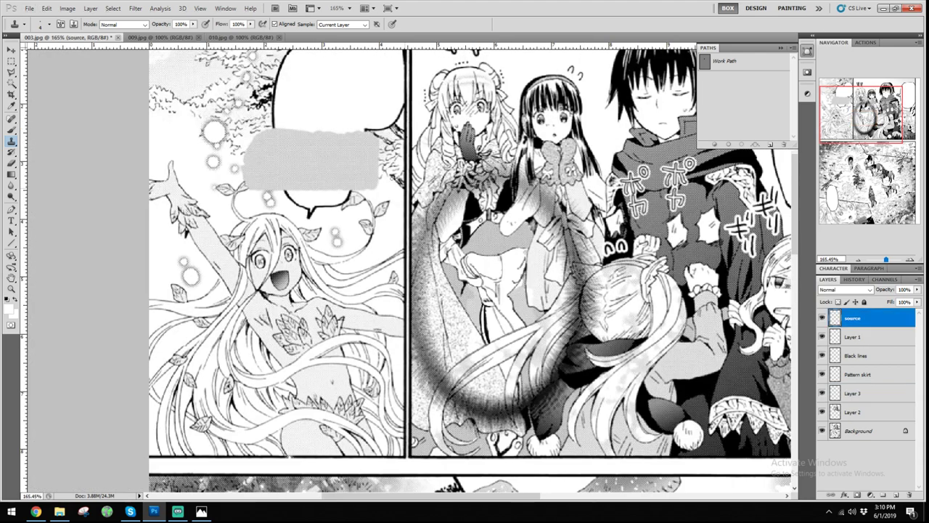
{"action": "left_click", "coordinate": [851, 392]}
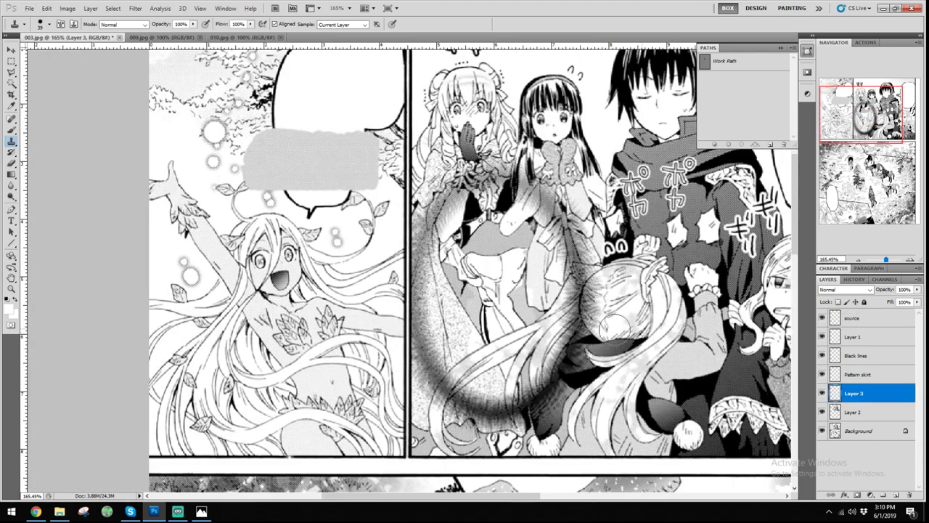
{"action": "scroll", "coordinate": [614, 327], "scroll_direction": "up", "scroll_amount": 6}
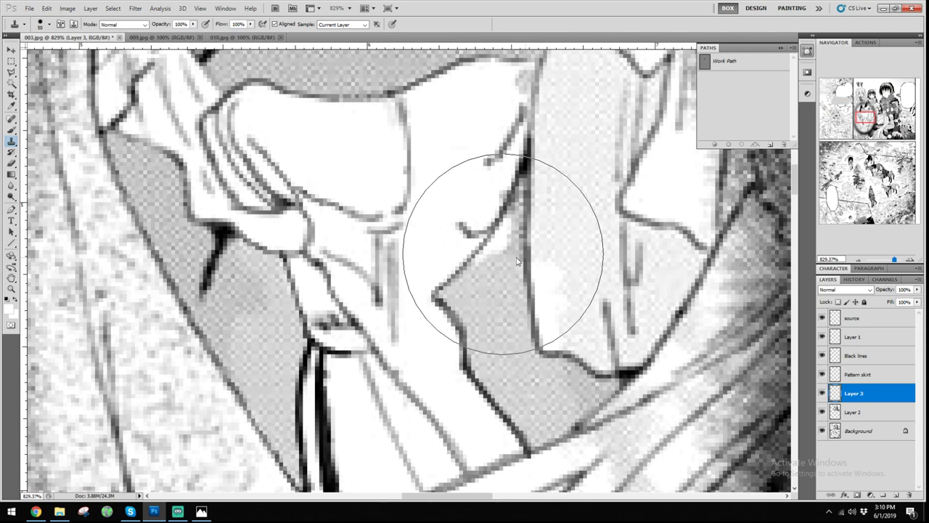
Try large Clone Stamp dabs over the lower right skirt area to line up the dot pattern, undoing each dab
{"action": "left_click_drag", "start_coordinate": [517, 261], "coordinate": [508, 254]}
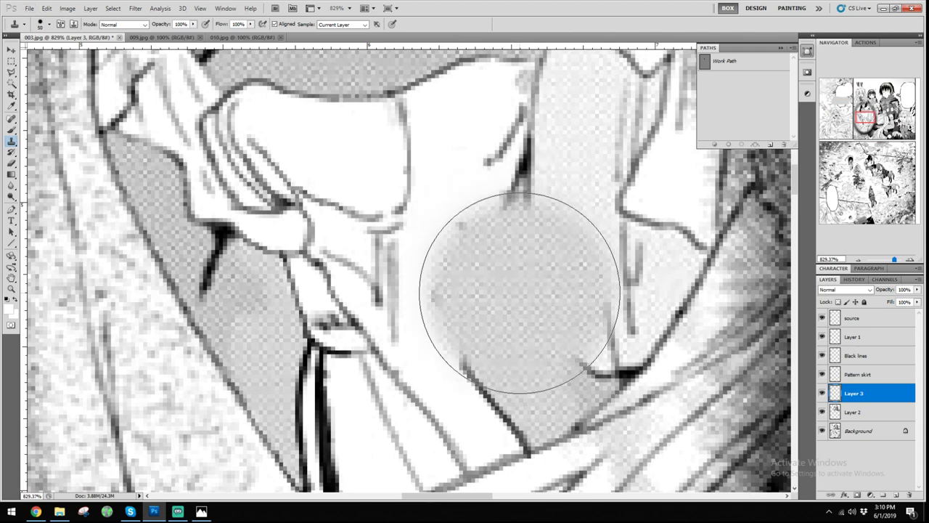
{"action": "left_click", "coordinate": [520, 294]}
{"action": "left_click", "coordinate": [511, 284]}
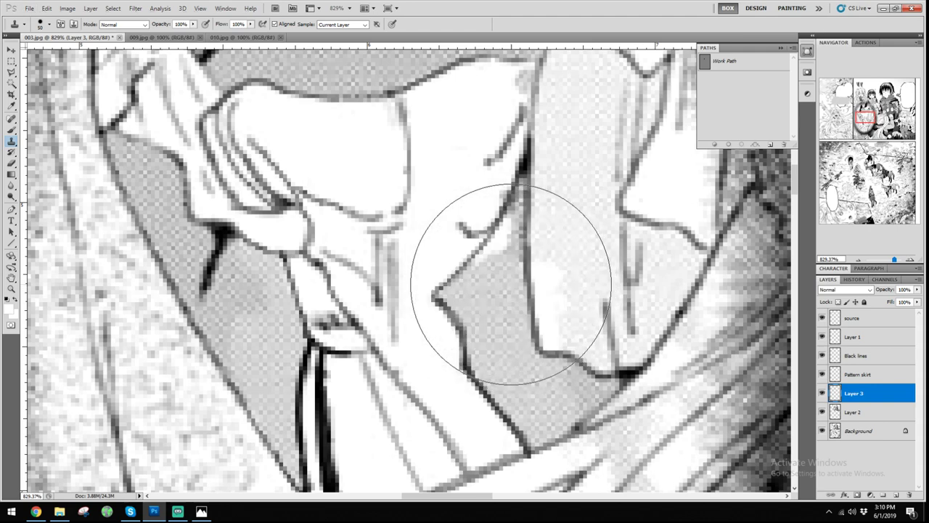
{"action": "key", "text": "alt"}
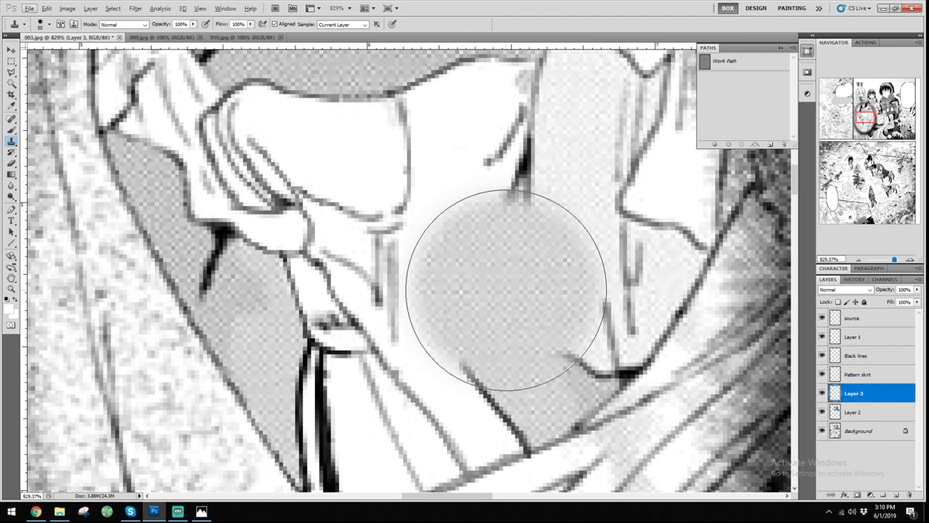
{"action": "key", "text": "alt"}
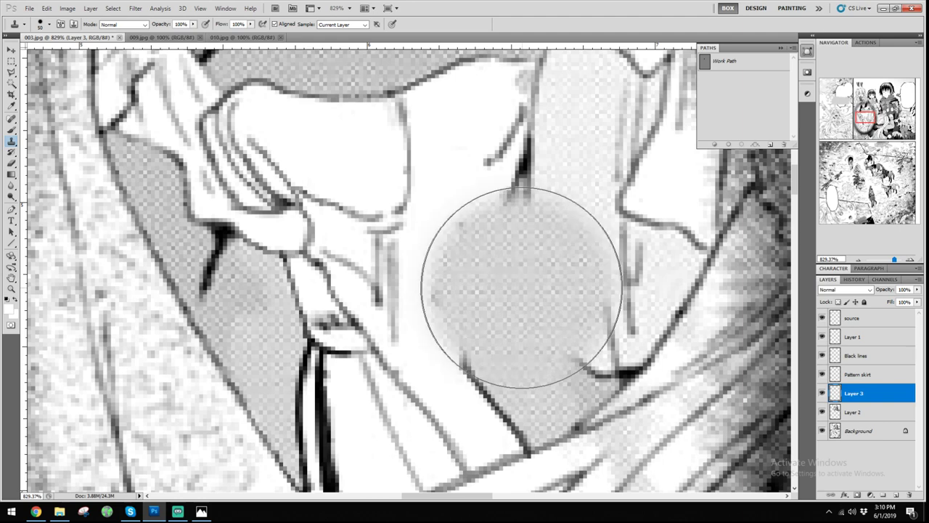
{"action": "left_click", "coordinate": [521, 289]}
{"action": "left_click", "coordinate": [519, 292]}
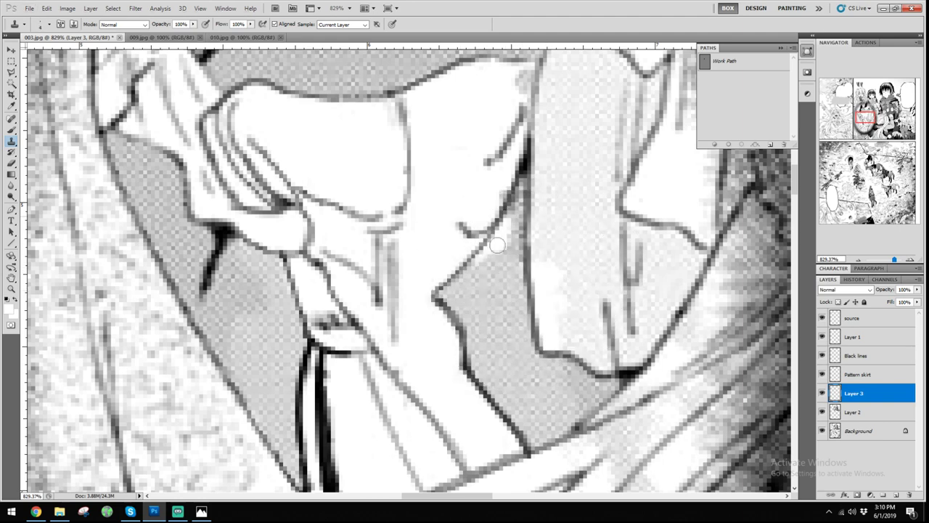
Fill the remaining white gap along the apron edge in the lower right skirt area with gray tone, using a small brush
{"action": "left_click_drag", "start_coordinate": [497, 246], "coordinate": [476, 262]}
{"action": "key", "text": "bracketleft"}
{"action": "key", "text": "bracketleft"}
{"action": "key", "text": "bracketleft"}
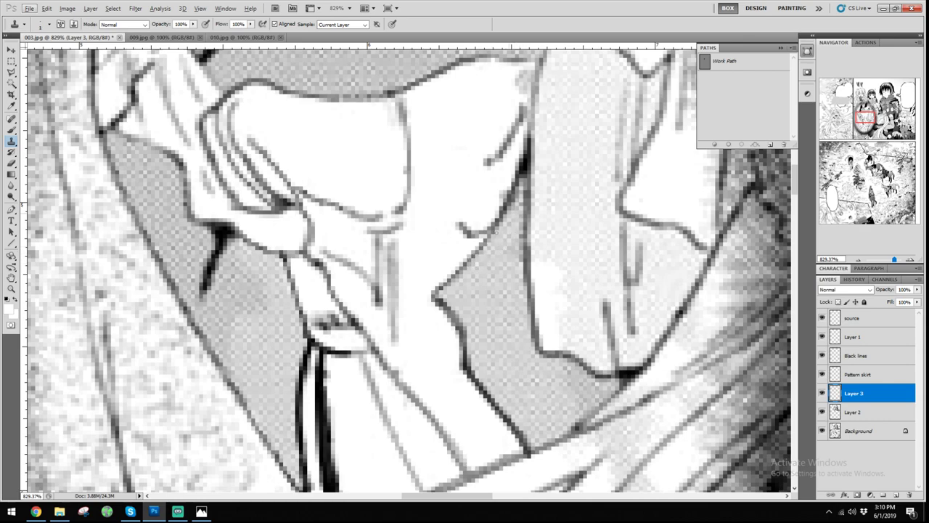
{"action": "key", "text": "bracketright"}
{"action": "key", "text": "bracketright"}
{"action": "key", "text": "bracketright"}
{"action": "key", "text": "bracketright"}
{"action": "key", "text": "bracketright"}
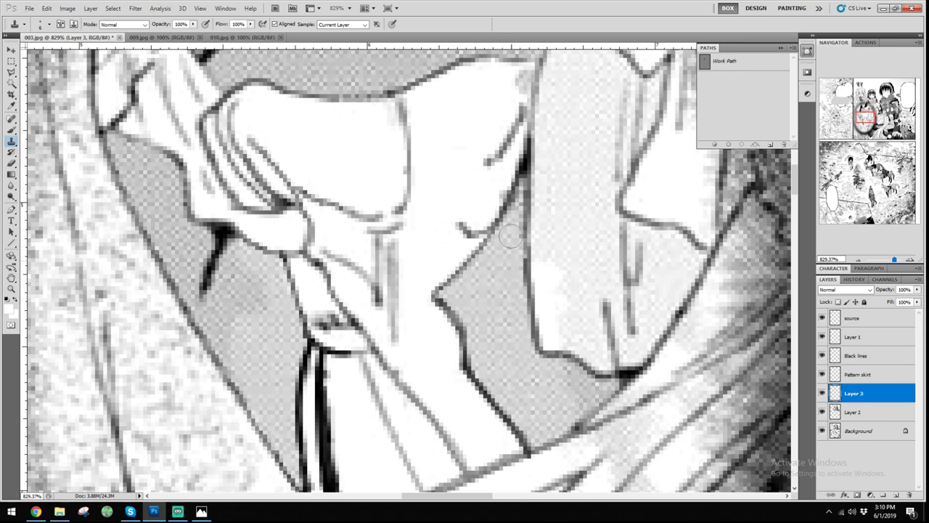
Darken Layer 3's gray tone with Levels, setting the midtone input to 0.70
{"action": "key", "text": "ctrl+1"}
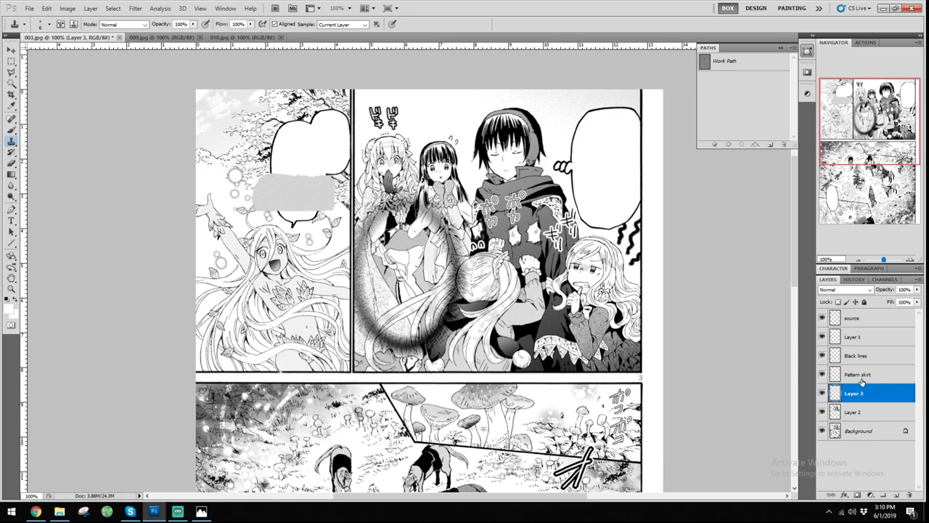
{"action": "left_click", "coordinate": [822, 393]}
{"action": "left_click", "coordinate": [822, 393]}
{"action": "key", "text": "ctrl+l"}
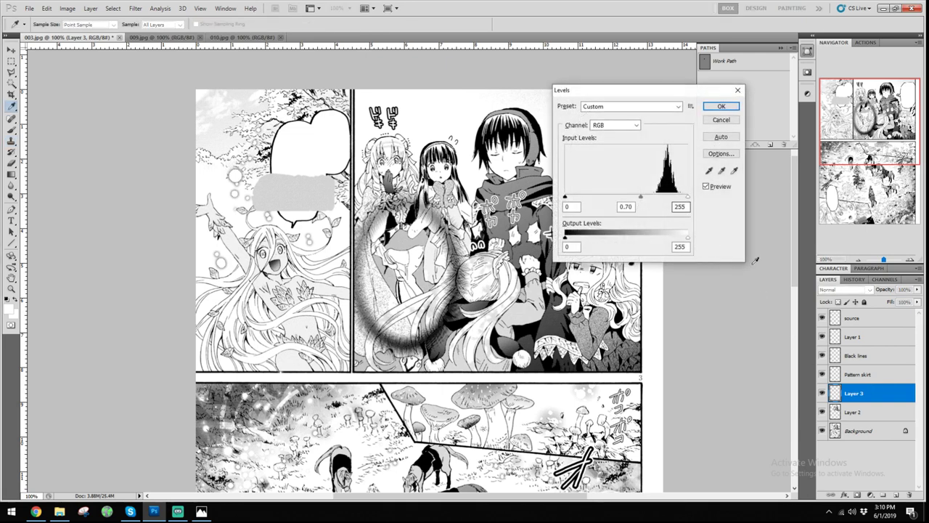
{"action": "left_click", "coordinate": [630, 207]}
{"action": "left_click", "coordinate": [720, 106]}
Merge the Pattern skirt layer down into Layer 3 and rename the merged layer "pattern skirt"
{"action": "left_click", "coordinate": [868, 375]}
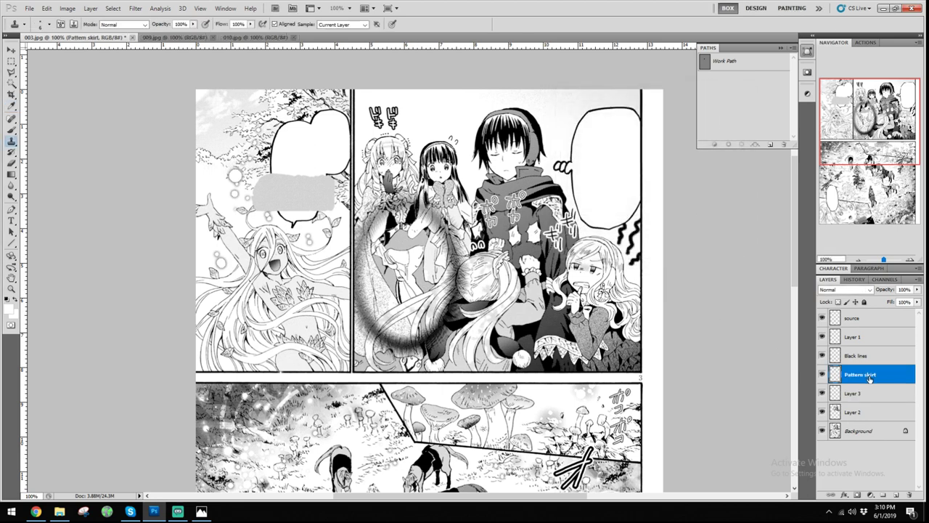
{"action": "key", "text": "ctrl+e"}
{"action": "double_click", "coordinate": [860, 375]}
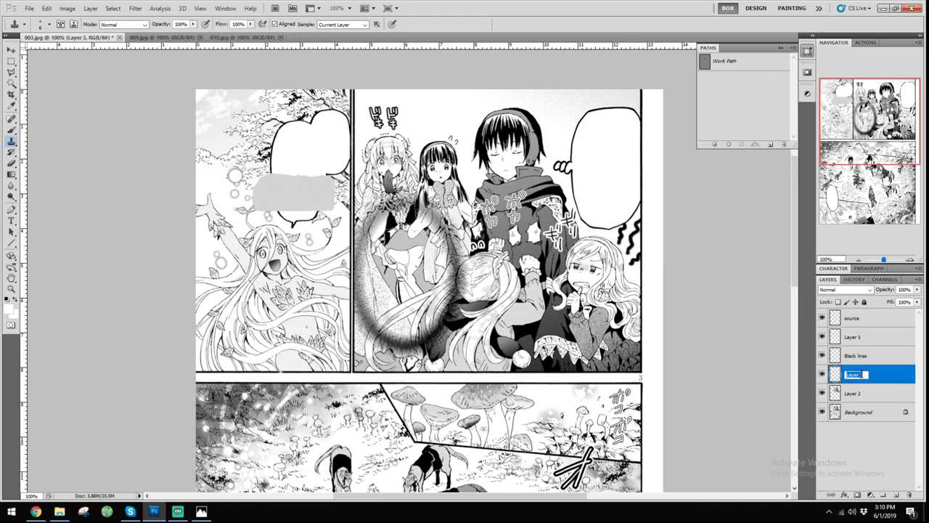
{"action": "type", "text": "pattern skirt"}
{"action": "key", "text": "Return"}
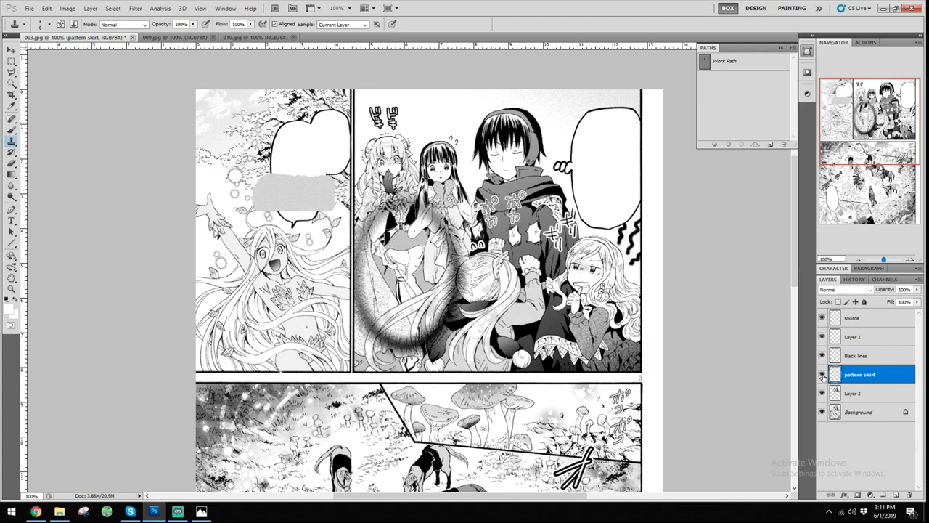
On Layer 2, clone light tone over the white blotch near the lower edge of the hanging cloth, using a smaller brush
{"action": "scroll", "coordinate": [424, 222], "scroll_direction": "up", "scroll_amount": 6}
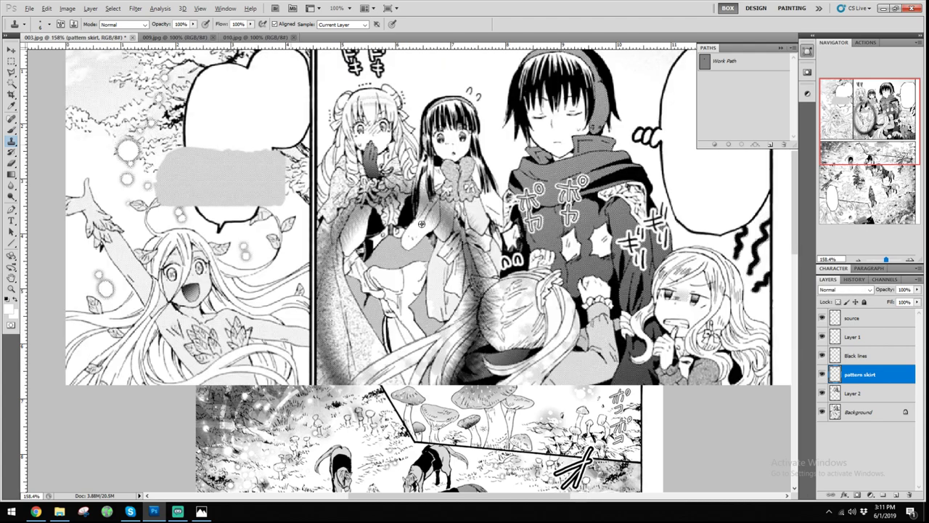
{"action": "scroll", "coordinate": [454, 418], "scroll_direction": "down", "scroll_amount": 2}
{"action": "scroll", "coordinate": [453, 418], "scroll_direction": "down", "scroll_amount": 1}
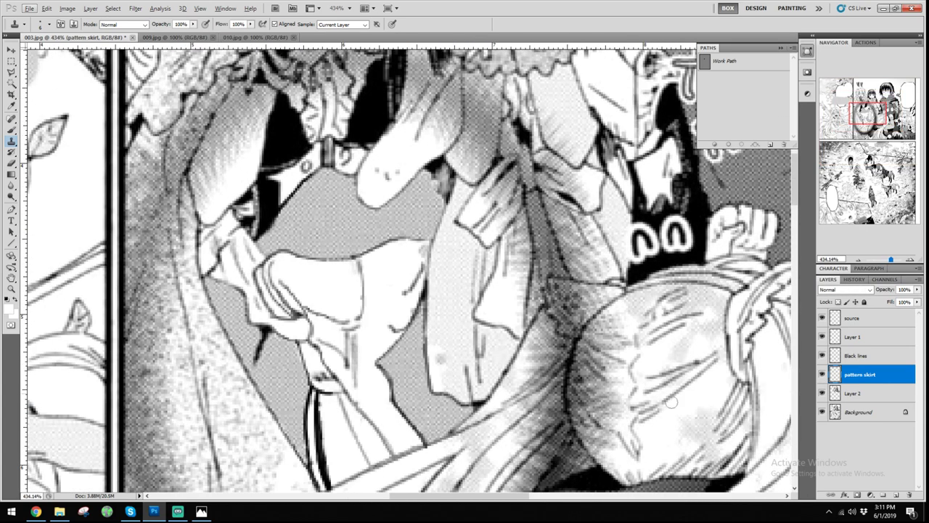
{"action": "left_click", "coordinate": [854, 393]}
{"action": "scroll", "coordinate": [454, 260], "scroll_direction": "down", "scroll_amount": 2}
{"action": "scroll", "coordinate": [454, 259], "scroll_direction": "up", "scroll_amount": 2}
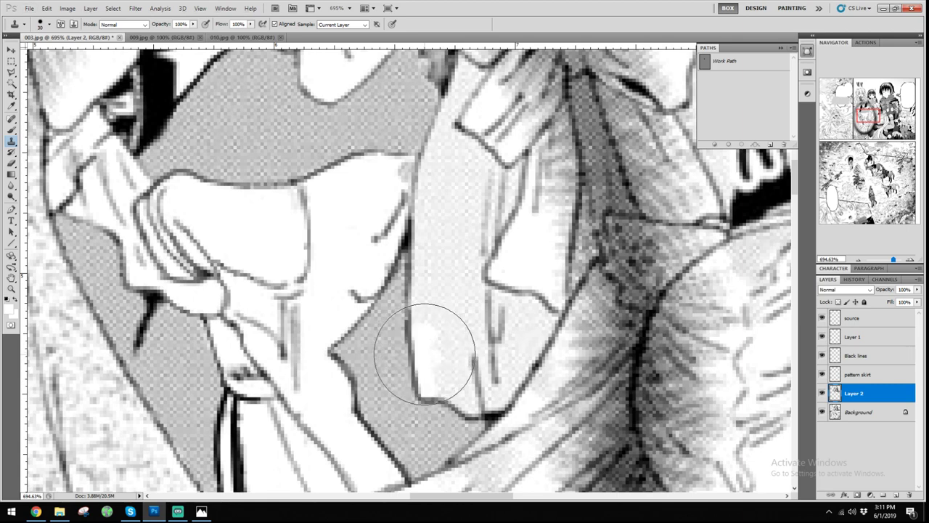
{"action": "key", "text": "bracketleft"}
{"action": "key", "text": "bracketleft"}
{"action": "key", "text": "bracketleft"}
{"action": "key", "text": "bracketleft"}
{"action": "key", "text": "bracketleft"}
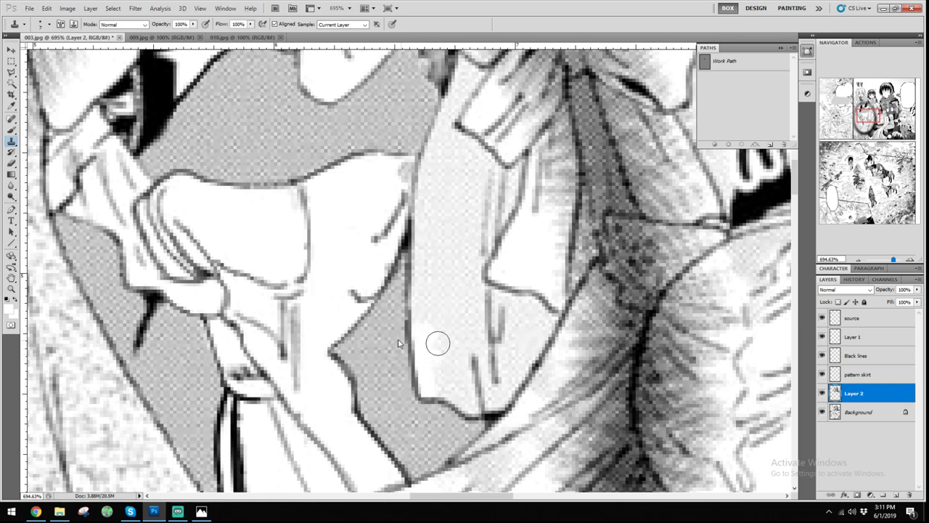
{"action": "mouse_move", "coordinate": [437, 342]}
{"action": "left_mouse_down"}
{"action": "mouse_move", "coordinate": [418, 332]}
{"action": "mouse_move", "coordinate": [430, 390]}
{"action": "mouse_move", "coordinate": [424, 349]}
{"action": "left_mouse_up"}
{"action": "key", "text": "ctrl+1"}
{"action": "scroll", "coordinate": [407, 290], "scroll_direction": "down", "scroll_amount": 2}
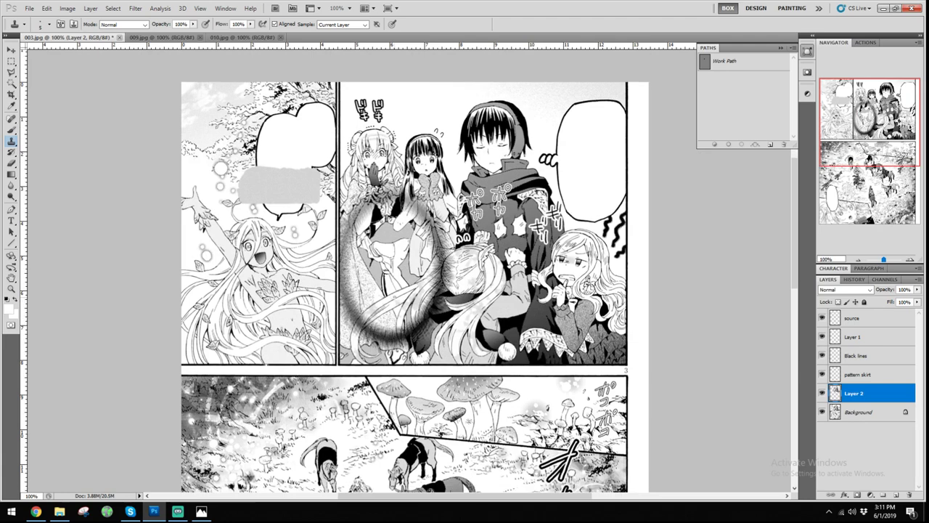
Clone the speckled skirt texture over the patchy area beside the apron ribbon and above the hair strand, resampling with a smaller brush
{"action": "scroll", "coordinate": [365, 282], "scroll_direction": "up", "scroll_amount": 5}
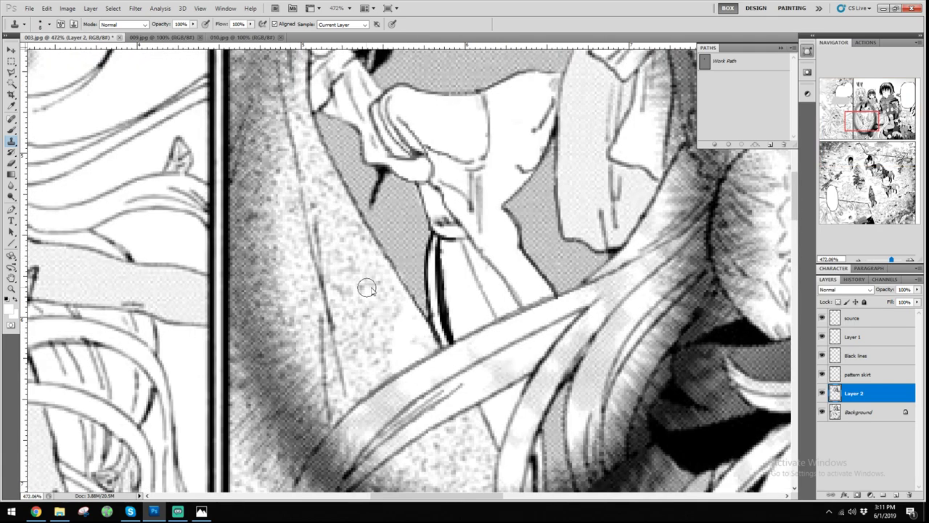
{"action": "left_click", "coordinate": [348, 262], "text": "alt"}
{"action": "left_click", "coordinate": [402, 323]}
{"action": "left_click", "coordinate": [411, 330]}
{"action": "left_click_drag", "start_coordinate": [395, 349], "coordinate": [405, 348]}
{"action": "key", "text": "bracketleft"}
{"action": "key", "text": "bracketleft"}
{"action": "key", "text": "bracketleft"}
{"action": "key", "text": "bracketleft"}
{"action": "key", "text": "bracketleft"}
{"action": "left_click", "coordinate": [397, 286], "text": "alt"}
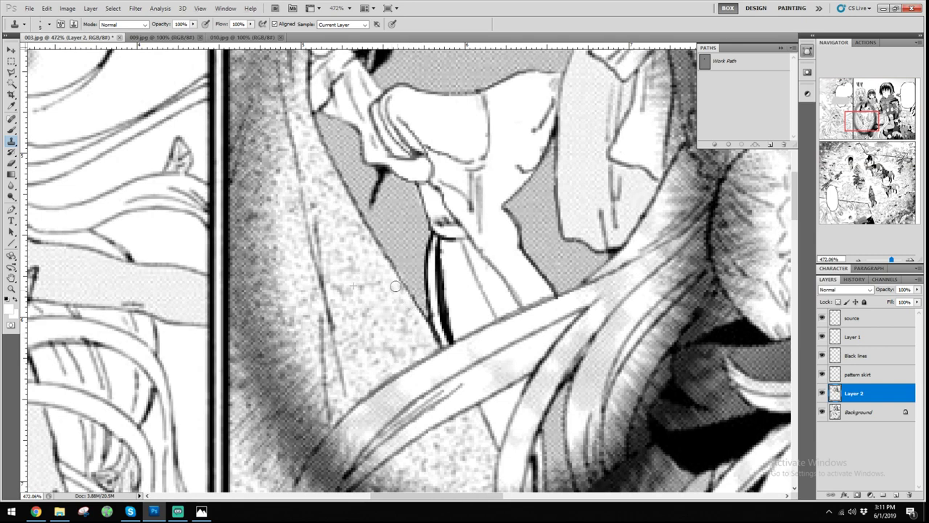
{"action": "left_click_drag", "start_coordinate": [421, 323], "coordinate": [427, 333]}
{"action": "left_click", "coordinate": [368, 292], "text": "alt"}
{"action": "left_click_drag", "start_coordinate": [387, 355], "coordinate": [408, 350]}
{"action": "scroll", "coordinate": [392, 351], "scroll_direction": "down", "scroll_amount": 5}
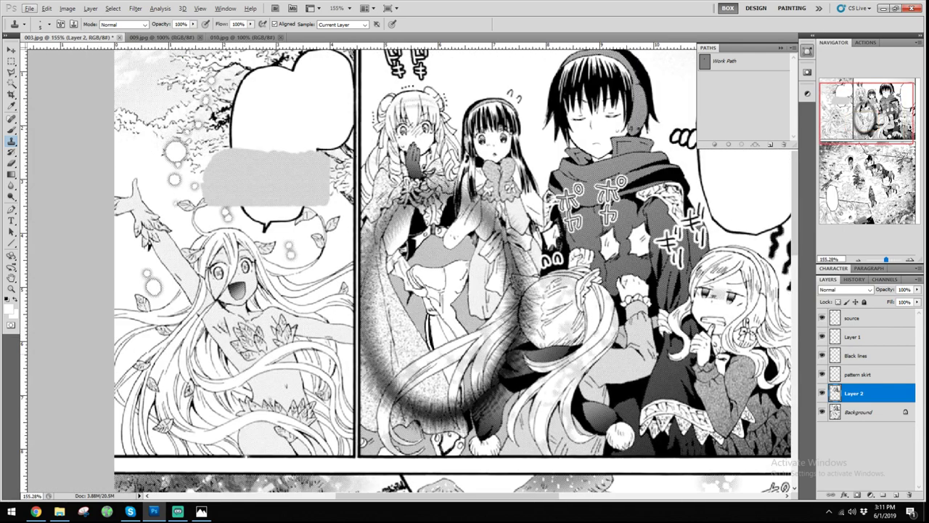
Sample the gray patch on the source layer and line up its dot pattern over the crossing hair strands with a large trial dab
{"action": "left_click", "coordinate": [862, 323]}
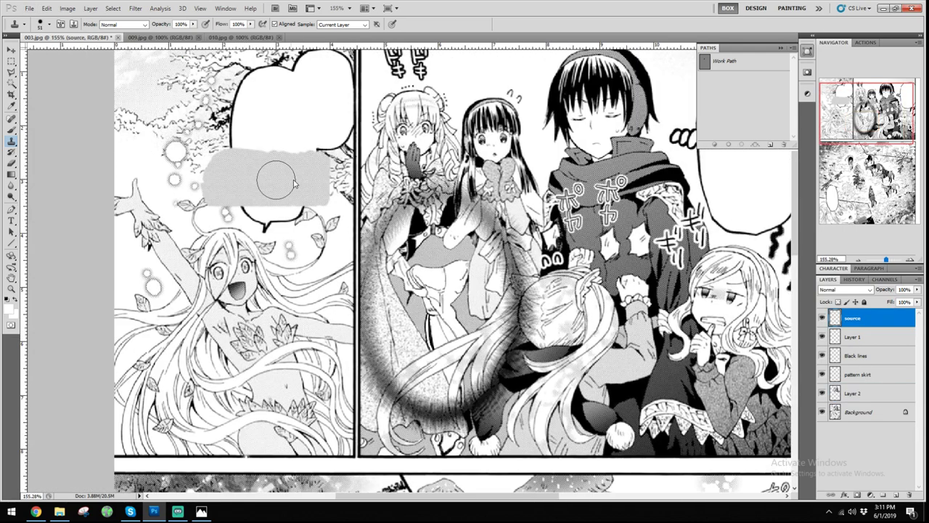
{"action": "scroll", "coordinate": [445, 347], "scroll_direction": "up", "scroll_amount": 2}
{"action": "scroll", "coordinate": [463, 358], "scroll_direction": "up", "scroll_amount": 3}
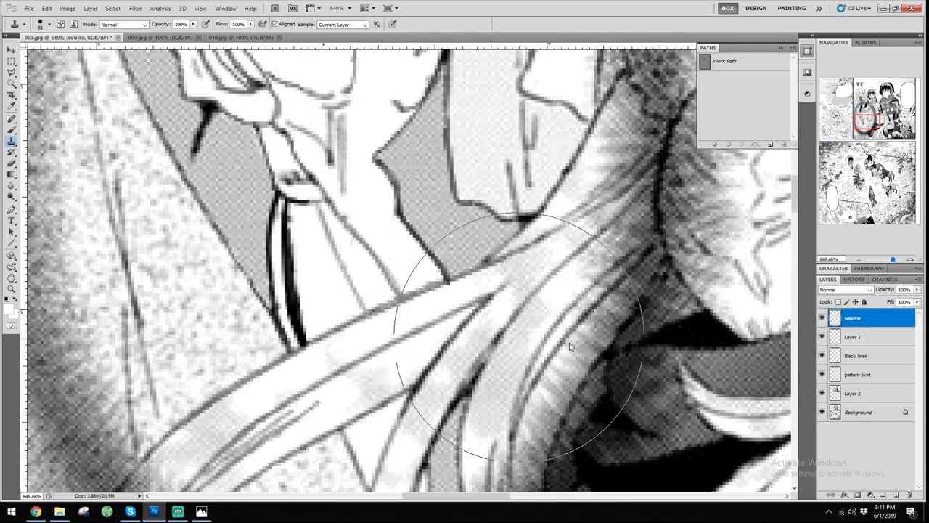
{"action": "mouse_move", "coordinate": [504, 327]}
{"action": "left_mouse_down"}
{"action": "mouse_move", "coordinate": [511, 319]}
{"action": "mouse_move", "coordinate": [529, 331]}
{"action": "left_mouse_up"}
{"action": "key", "text": "alt"}
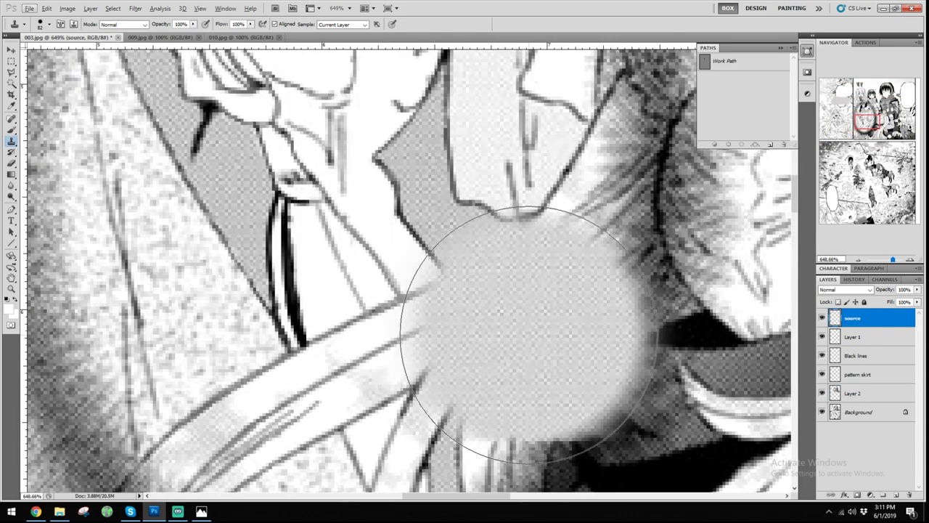
{"action": "key", "text": "alt"}
{"action": "key", "text": "ctrl+z"}
{"action": "key", "text": "ctrl+z"}
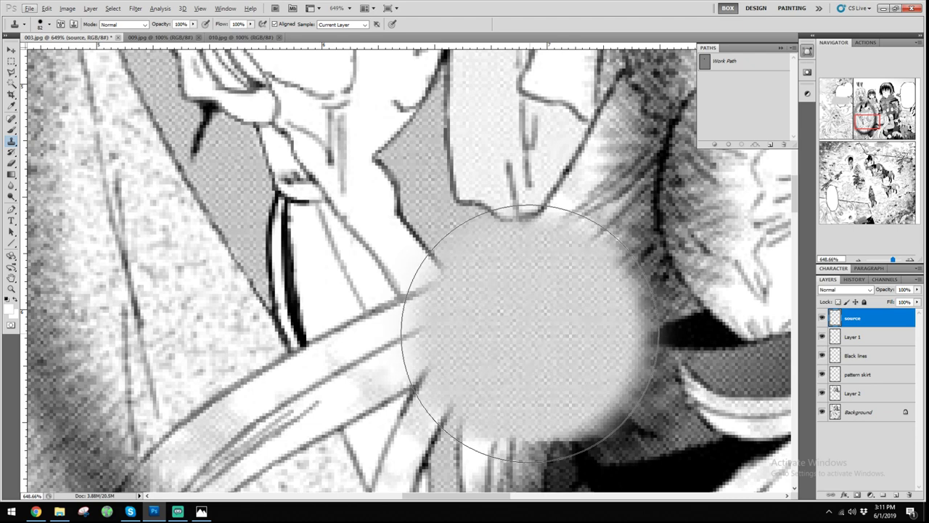
{"action": "key", "text": "ctrl+z"}
{"action": "key", "text": "ctrl+z"}
{"action": "key", "text": "ctrl+z"}
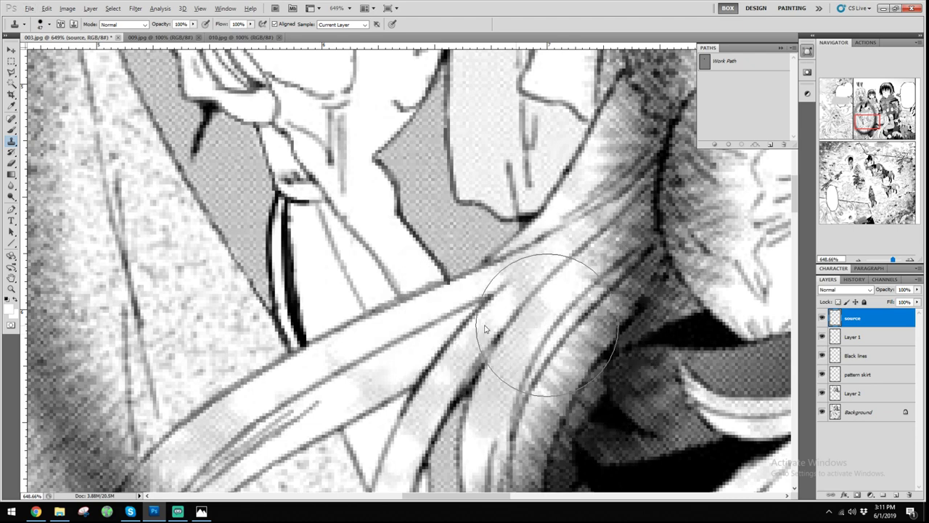
Hide Layer 2 to reveal the original text and add a new empty layer directly above it
{"action": "left_click", "coordinate": [865, 394]}
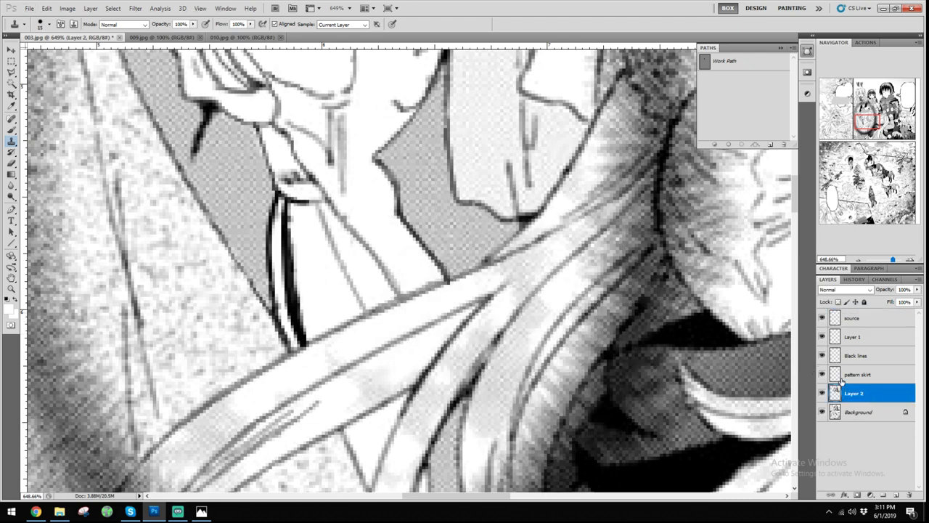
{"action": "left_click", "coordinate": [823, 393]}
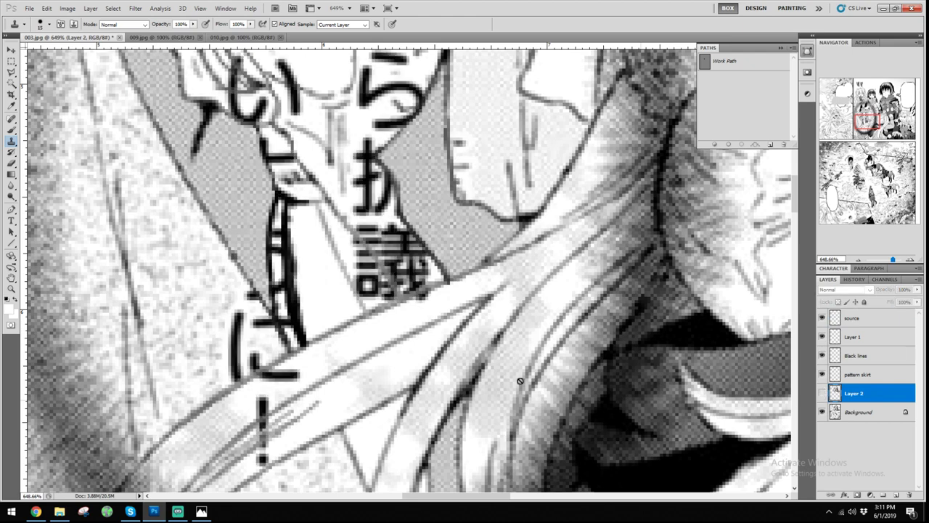
{"action": "scroll", "coordinate": [519, 380], "scroll_direction": "down", "scroll_amount": 2}
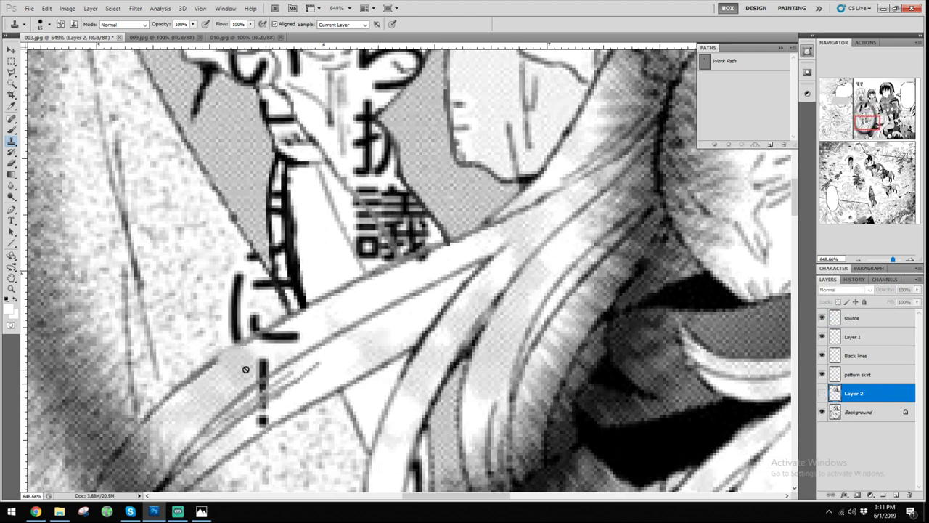
{"action": "left_click", "coordinate": [849, 375]}
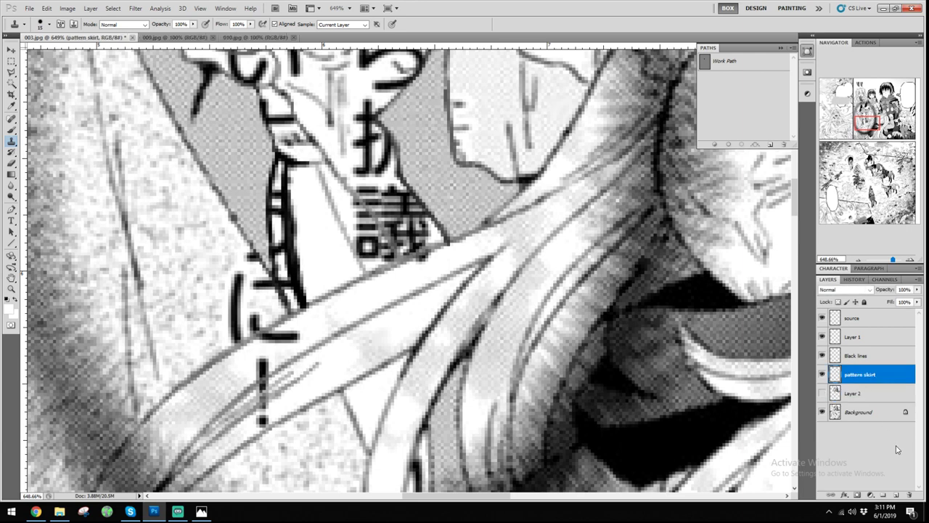
{"action": "left_click", "coordinate": [852, 394]}
{"action": "left_click", "coordinate": [897, 494]}
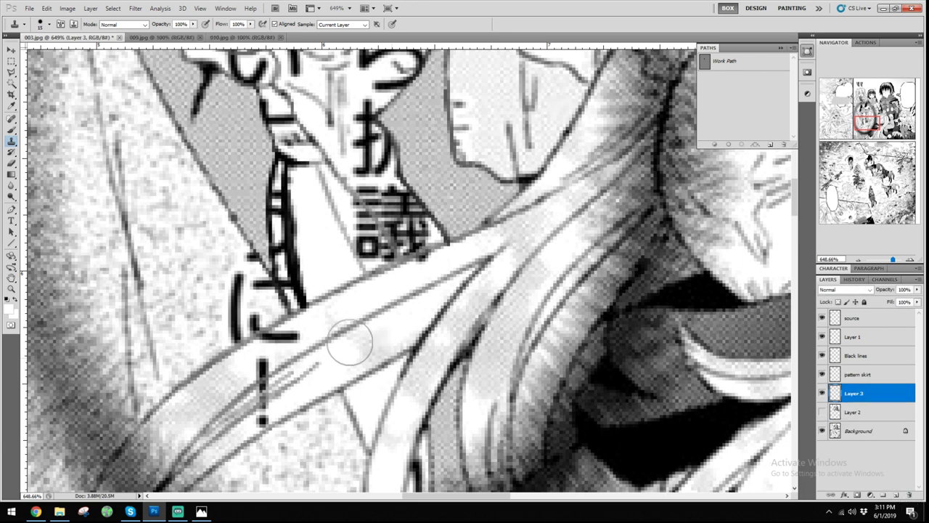
Stamp gray tone over the text strokes crossing the upper hair strand on the new layer
{"action": "mouse_move", "coordinate": [233, 369]}
{"action": "left_mouse_down"}
{"action": "mouse_move", "coordinate": [289, 329]}
{"action": "mouse_move", "coordinate": [323, 324]}
{"action": "mouse_move", "coordinate": [317, 317]}
{"action": "mouse_move", "coordinate": [234, 376]}
{"action": "left_mouse_up"}
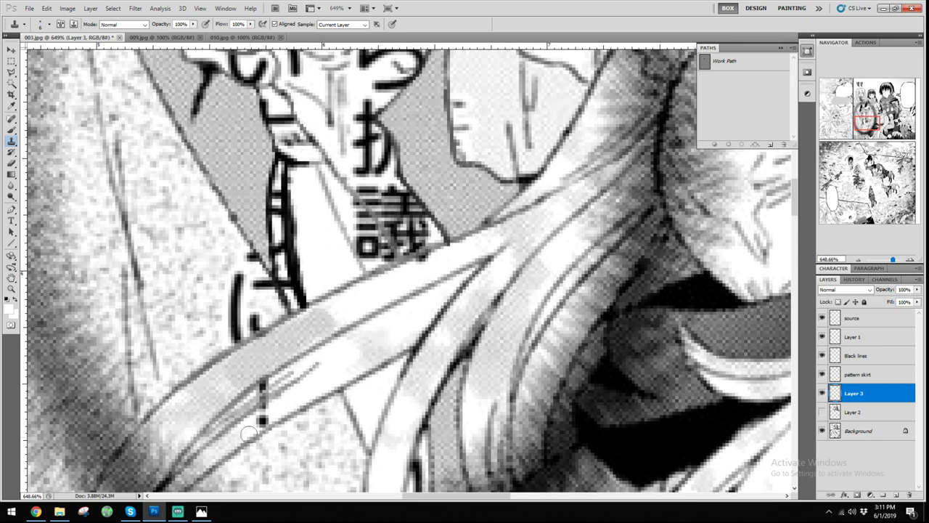
{"action": "scroll", "coordinate": [266, 381], "scroll_direction": "down", "scroll_amount": 2}
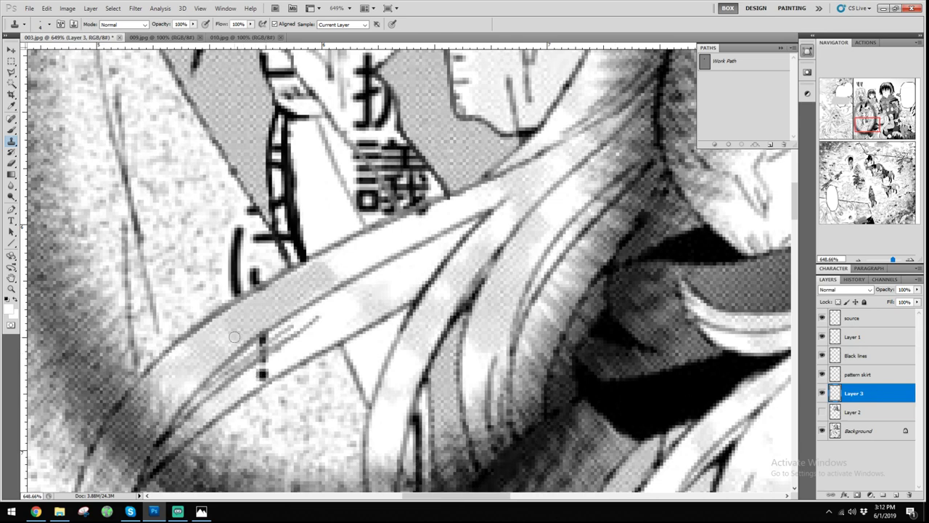
Resample the gray patch on the source layer and line up its dots over the exclamation mark with a large trial dab
{"action": "scroll", "coordinate": [341, 294], "scroll_direction": "down", "scroll_amount": 2}
{"action": "scroll", "coordinate": [371, 297], "scroll_direction": "down", "scroll_amount": 3}
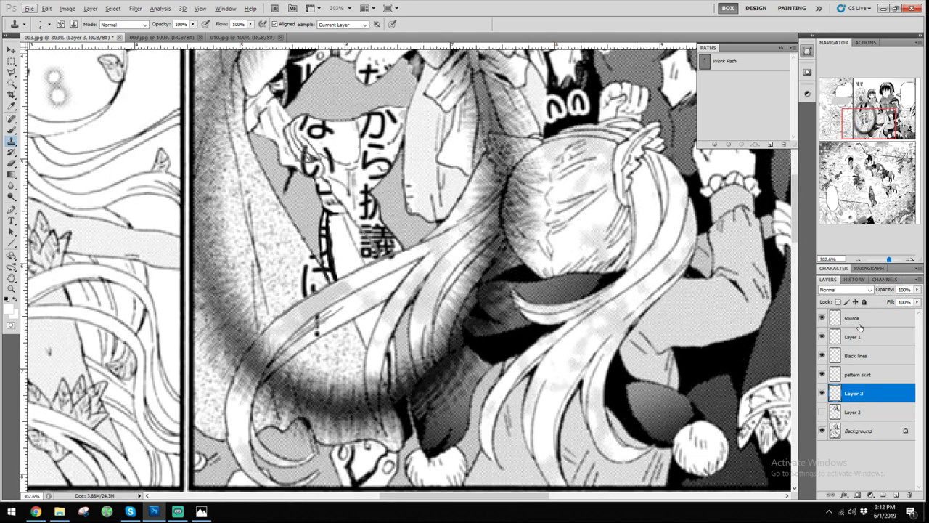
{"action": "left_click", "coordinate": [868, 323]}
{"action": "scroll", "coordinate": [245, 236], "scroll_direction": "up", "scroll_amount": 2}
{"action": "scroll", "coordinate": [245, 236], "scroll_direction": "right", "scroll_amount": 1}
{"action": "scroll", "coordinate": [278, 400], "scroll_direction": "down", "scroll_amount": 3}
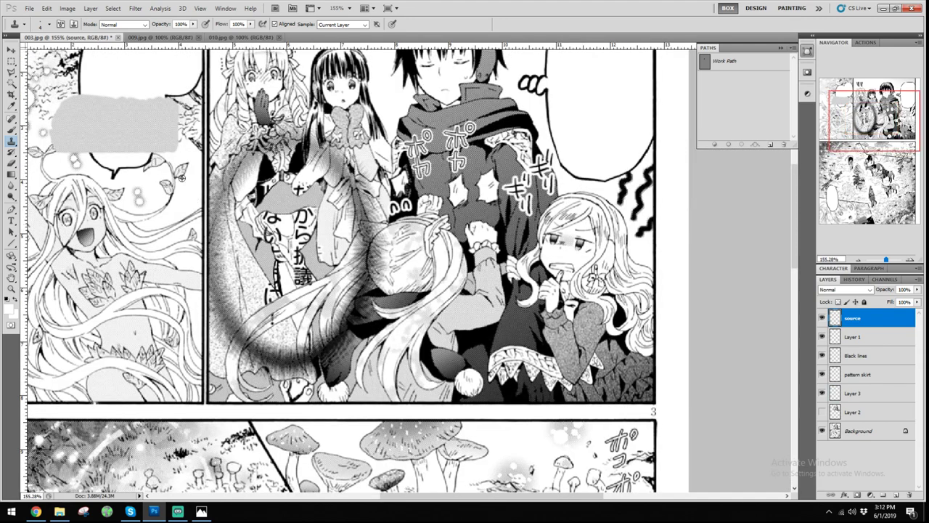
{"action": "scroll", "coordinate": [274, 289], "scroll_direction": "down", "scroll_amount": 1}
{"action": "scroll", "coordinate": [298, 300], "scroll_direction": "up", "scroll_amount": 5}
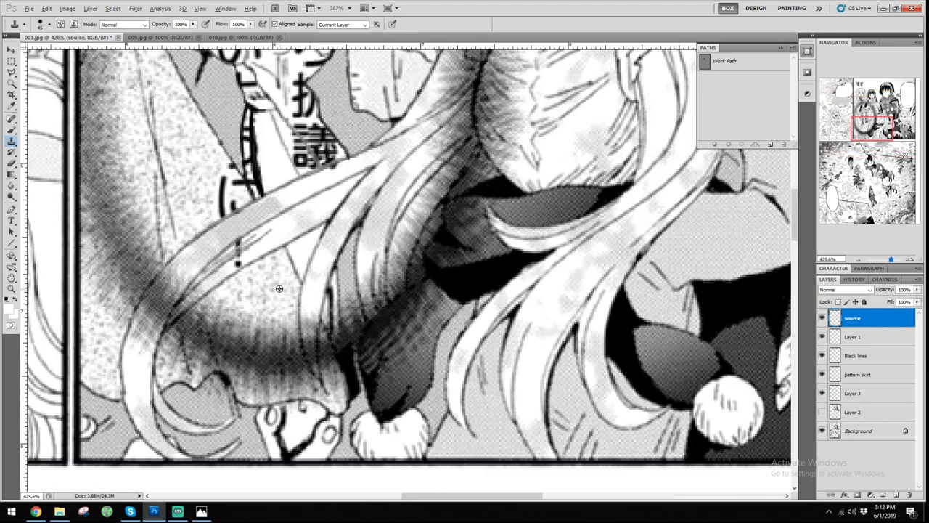
{"action": "scroll", "coordinate": [236, 254], "scroll_direction": "down", "scroll_amount": 1}
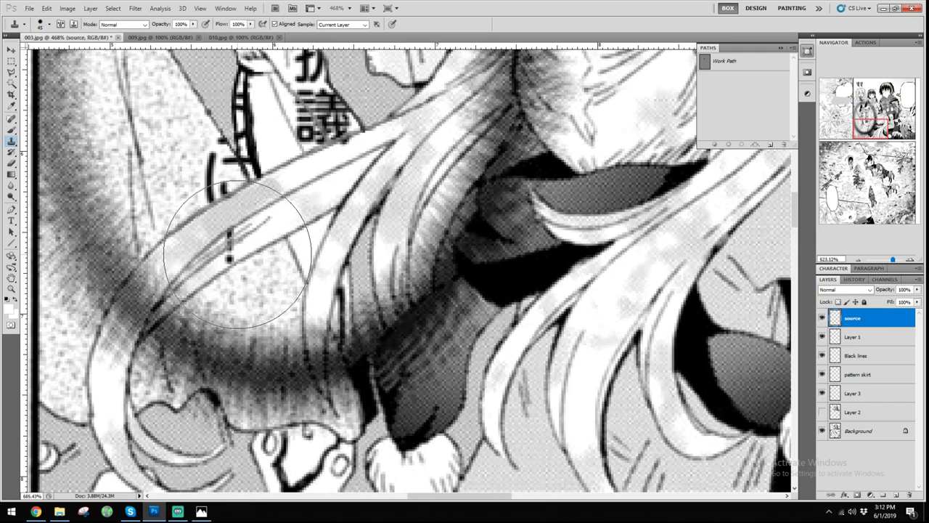
{"action": "scroll", "coordinate": [231, 257], "scroll_direction": "up", "scroll_amount": 2}
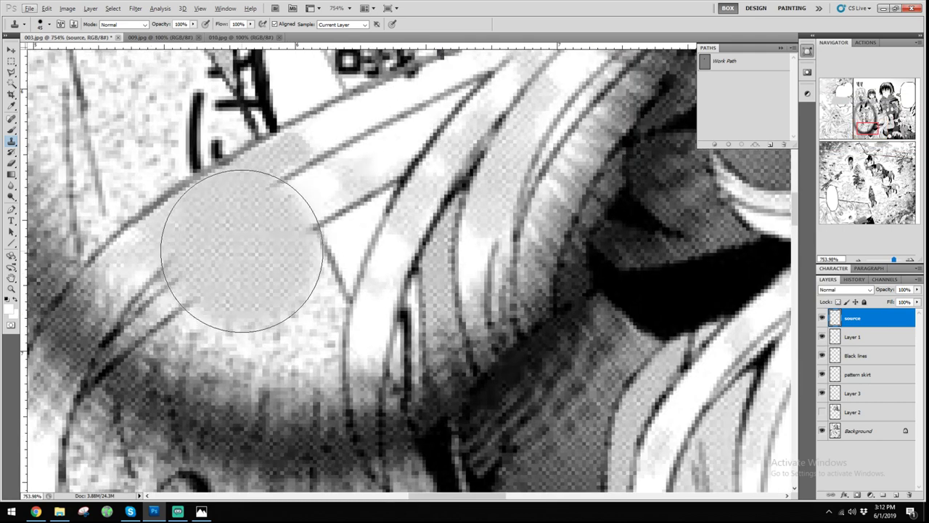
{"action": "key", "text": "alt"}
{"action": "key", "text": "alt"}
{"action": "left_click", "coordinate": [242, 254]}
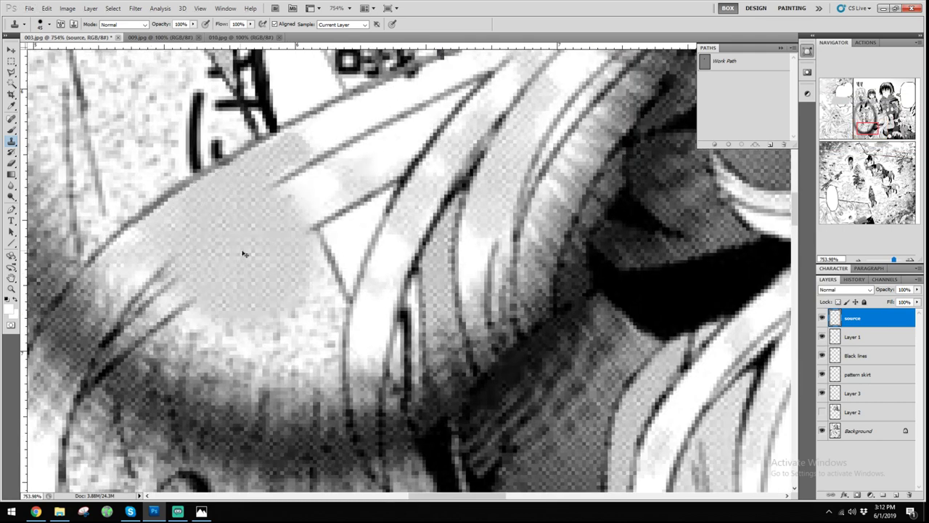
{"action": "key", "text": "ctrl+z"}
On Layer 3, cover the exclamation mark on the lower hair strand with matching tone using a small brush, and show Layer 2 again
{"action": "key", "text": "bracketleft"}
{"action": "key", "text": "bracketleft"}
{"action": "key", "text": "bracketleft"}
{"action": "key", "text": "bracketleft"}
{"action": "key", "text": "bracketleft"}
{"action": "key", "text": "bracketleft"}
{"action": "key", "text": "bracketleft"}
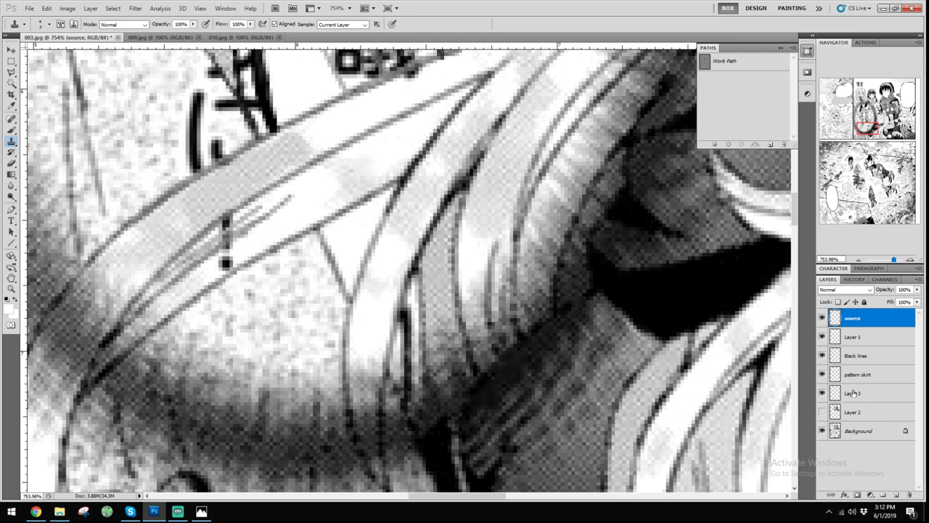
{"action": "left_click", "coordinate": [854, 394]}
{"action": "left_click", "coordinate": [211, 267], "text": "alt"}
{"action": "mouse_move", "coordinate": [235, 249]}
{"action": "left_mouse_down"}
{"action": "mouse_move", "coordinate": [202, 265]}
{"action": "mouse_move", "coordinate": [207, 276]}
{"action": "mouse_move", "coordinate": [231, 256]}
{"action": "mouse_move", "coordinate": [228, 230]}
{"action": "left_mouse_up"}
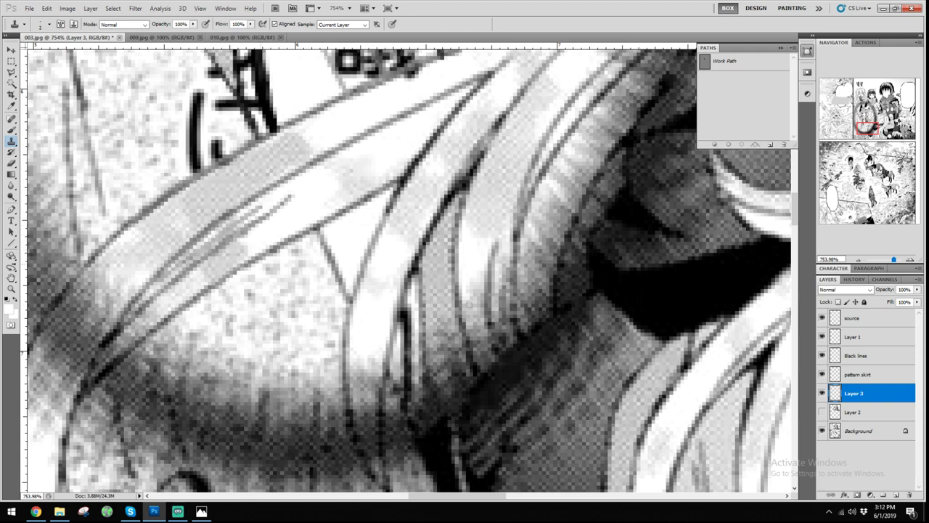
{"action": "left_click", "coordinate": [822, 412]}
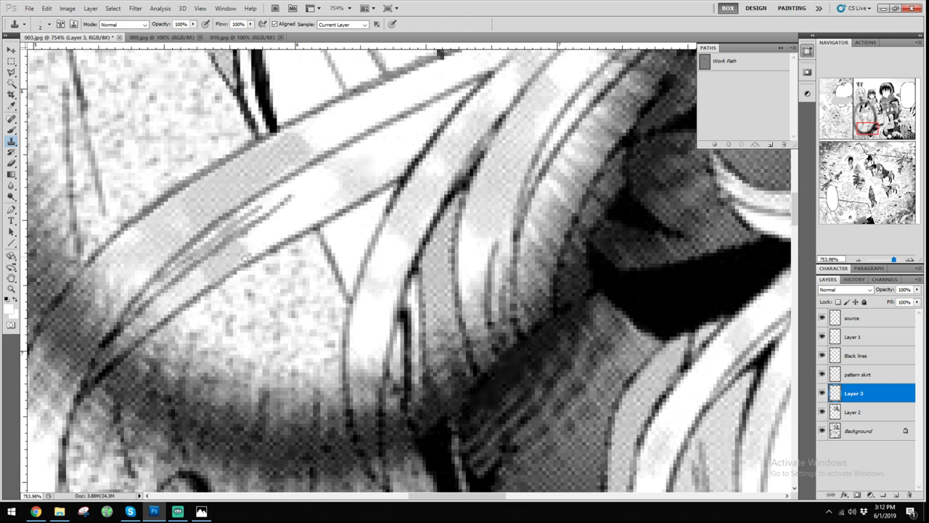
{"action": "scroll", "coordinate": [354, 261], "scroll_direction": "left", "scroll_amount": 2}
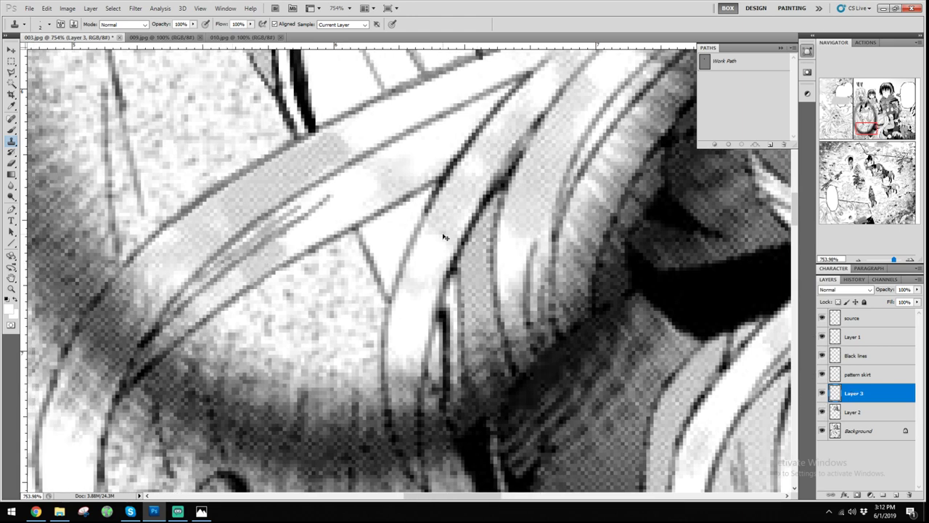
{"action": "key", "text": "ctrl+l"}
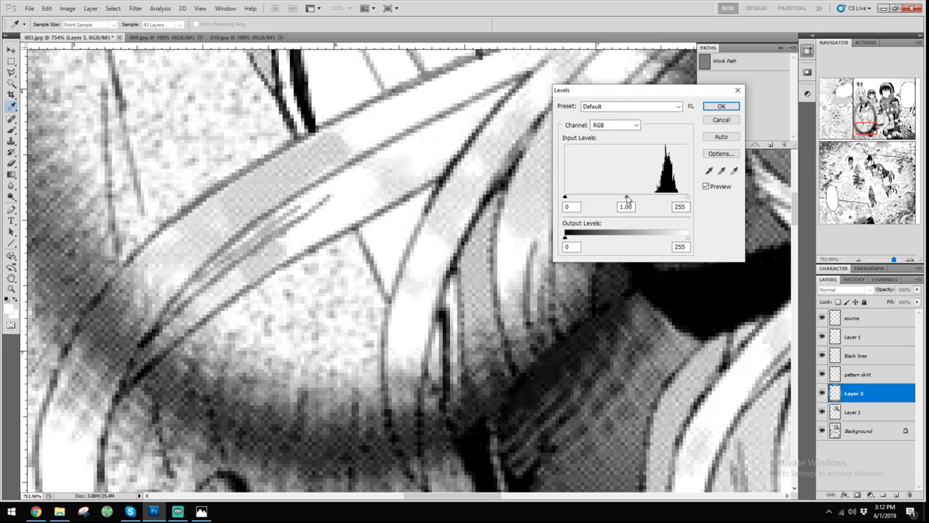
{"action": "left_click_drag", "start_coordinate": [627, 198], "coordinate": [617, 197]}
{"action": "left_click", "coordinate": [568, 247]}
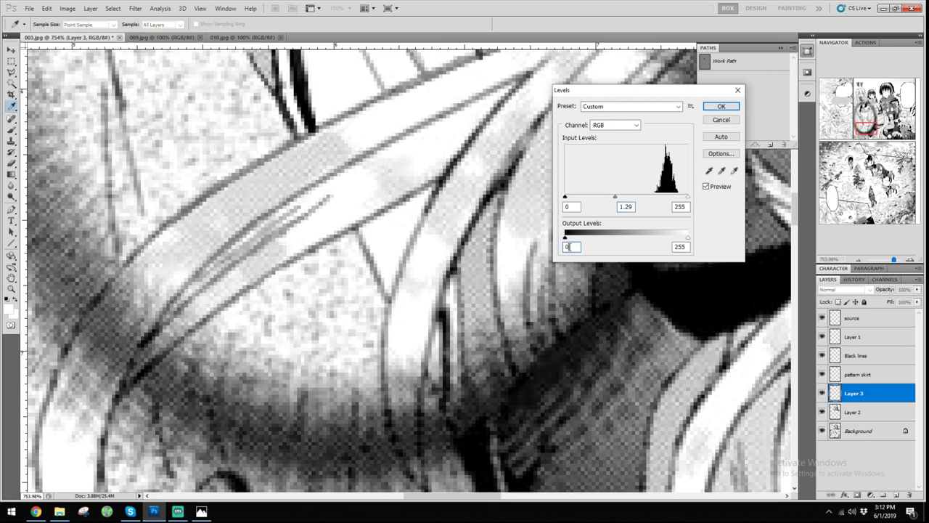
{"action": "left_click_drag", "start_coordinate": [565, 240], "coordinate": [761, 248]}
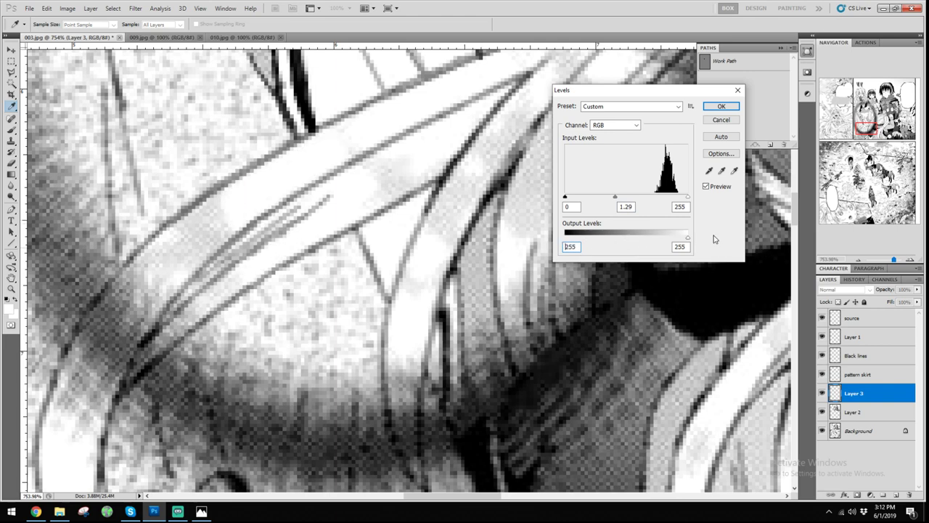
{"action": "left_click_drag", "start_coordinate": [687, 238], "coordinate": [511, 236]}
{"action": "left_click_drag", "start_coordinate": [684, 240], "coordinate": [774, 244]}
{"action": "left_click", "coordinate": [570, 247]}
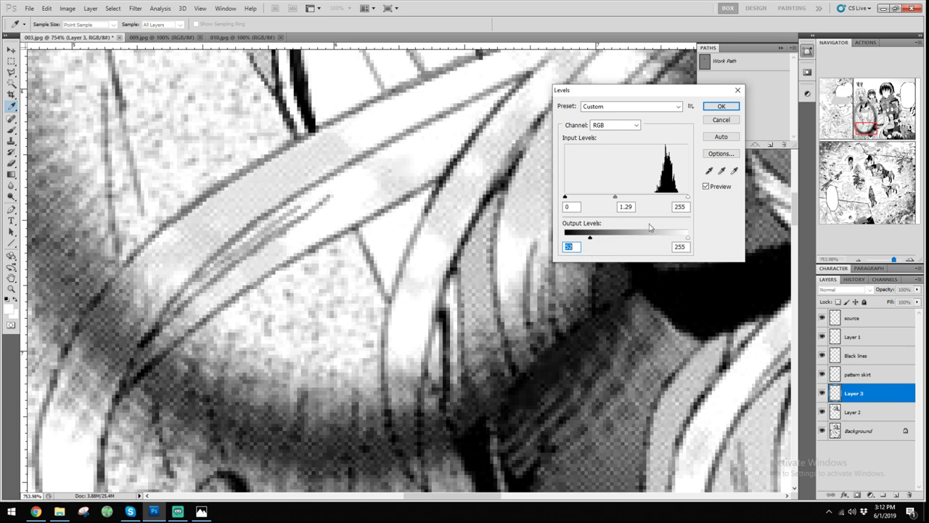
{"action": "left_click", "coordinate": [707, 186]}
{"action": "left_click", "coordinate": [706, 186]}
{"action": "left_click", "coordinate": [706, 187]}
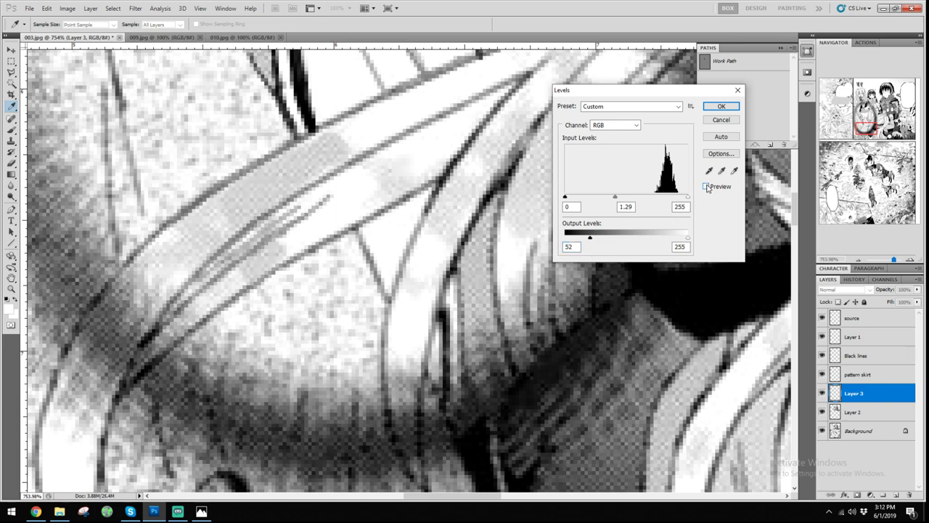
{"action": "left_click", "coordinate": [707, 187]}
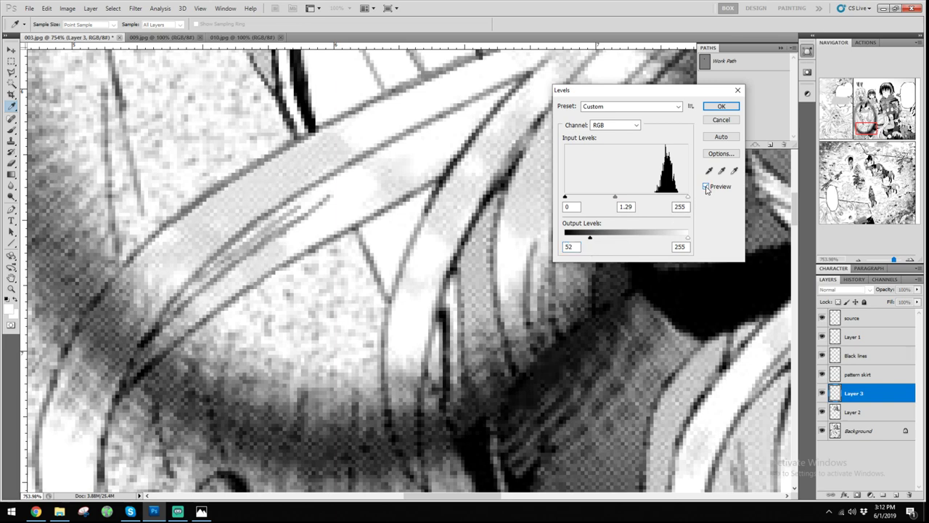
{"action": "double_click", "coordinate": [580, 246]}
{"action": "key", "text": "Down"}
{"action": "key", "text": "Down"}
{"action": "key", "text": "Down"}
{"action": "key", "text": "Down"}
{"action": "key", "text": "Down"}
{"action": "left_click", "coordinate": [706, 187]}
{"action": "left_click", "coordinate": [706, 187]}
{"action": "left_click", "coordinate": [578, 247]}
{"action": "key", "text": "Up"}
{"action": "key", "text": "Up"}
{"action": "key", "text": "Up"}
{"action": "key", "text": "Up"}
{"action": "key", "text": "Up"}
{"action": "key", "text": "Up"}
{"action": "key", "text": "Down"}
{"action": "key", "text": "Down"}
{"action": "key", "text": "Down"}
{"action": "key", "text": "Down"}
{"action": "key", "text": "Down"}
{"action": "key", "text": "Down"}
{"action": "key", "text": "Down"}
{"action": "key", "text": "Down"}
{"action": "key", "text": "Down"}
{"action": "key", "text": "Down"}
{"action": "key", "text": "Down"}
{"action": "key", "text": "Down"}
{"action": "key", "text": "Down"}
{"action": "key", "text": "Down"}
{"action": "key", "text": "Down"}
{"action": "key", "text": "Down"}
{"action": "key", "text": "Down"}
{"action": "key", "text": "Down"}
{"action": "left_click_drag", "start_coordinate": [615, 198], "coordinate": [612, 198]}
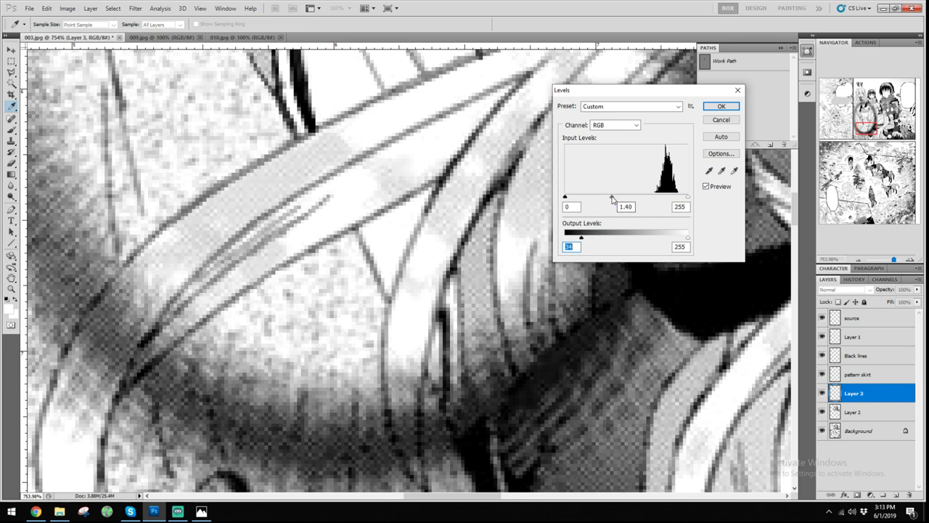
{"action": "left_click", "coordinate": [706, 187]}
{"action": "left_click", "coordinate": [706, 187]}
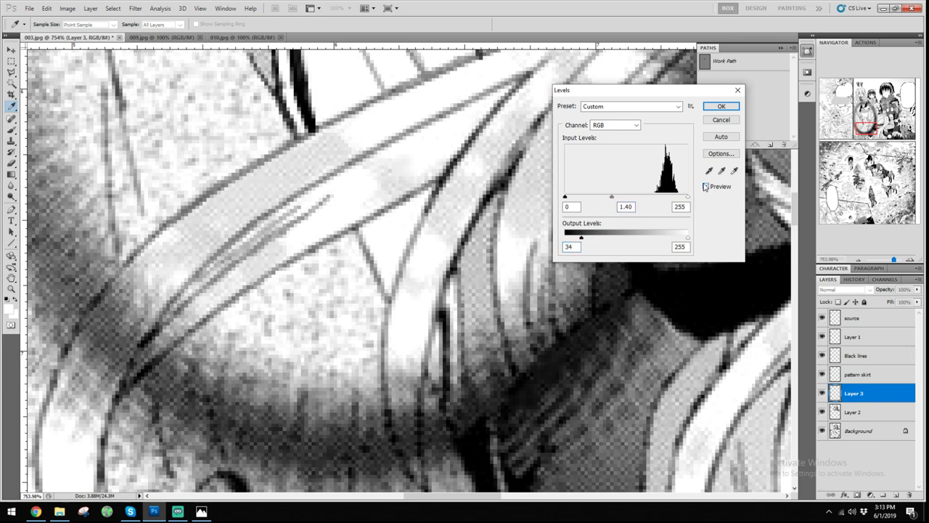
{"action": "left_click", "coordinate": [725, 122]}
Lighten the tone patch on Layer 3's hair strand with the Dodge tool set to Midtones and 3% exposure
{"action": "key", "text": "s"}
{"action": "key", "text": "ctrl+alt+0"}
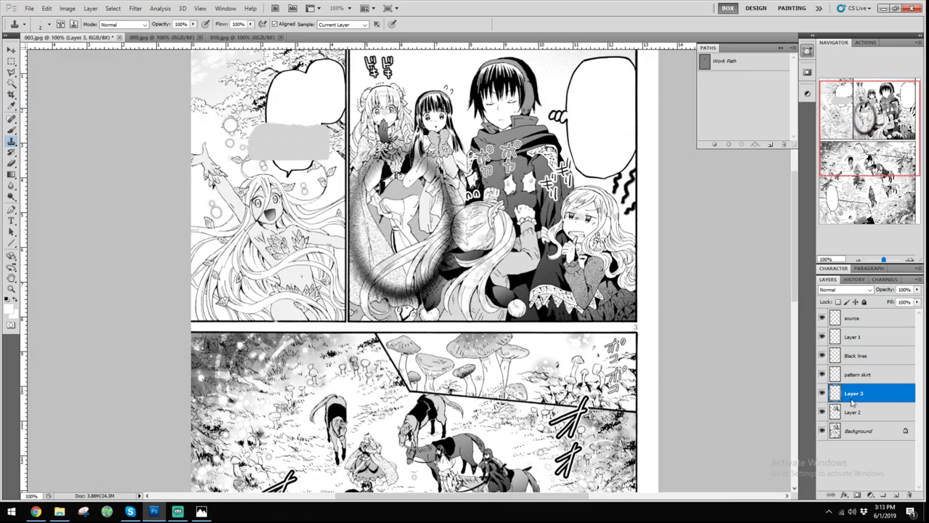
{"action": "left_click", "coordinate": [10, 197]}
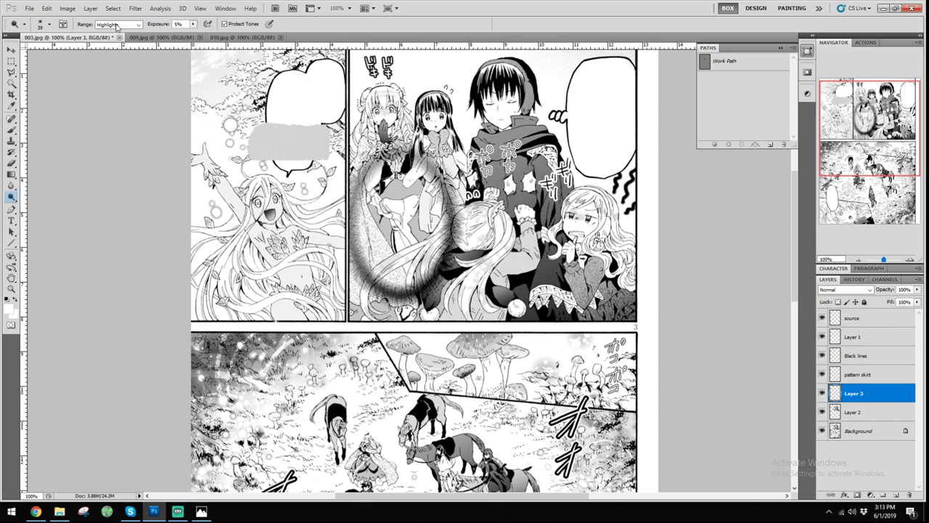
{"action": "right_click", "coordinate": [12, 197]}
{"action": "left_click", "coordinate": [51, 196]}
{"action": "right_click", "coordinate": [296, 198]}
{"action": "left_click", "coordinate": [384, 129]}
{"action": "key", "text": "bracketright"}
{"action": "key", "text": "bracketright"}
{"action": "key", "text": "bracketright"}
{"action": "left_click", "coordinate": [126, 26]}
{"action": "left_click", "coordinate": [109, 37]}
{"action": "scroll", "coordinate": [393, 232], "scroll_direction": "up", "scroll_amount": 8}
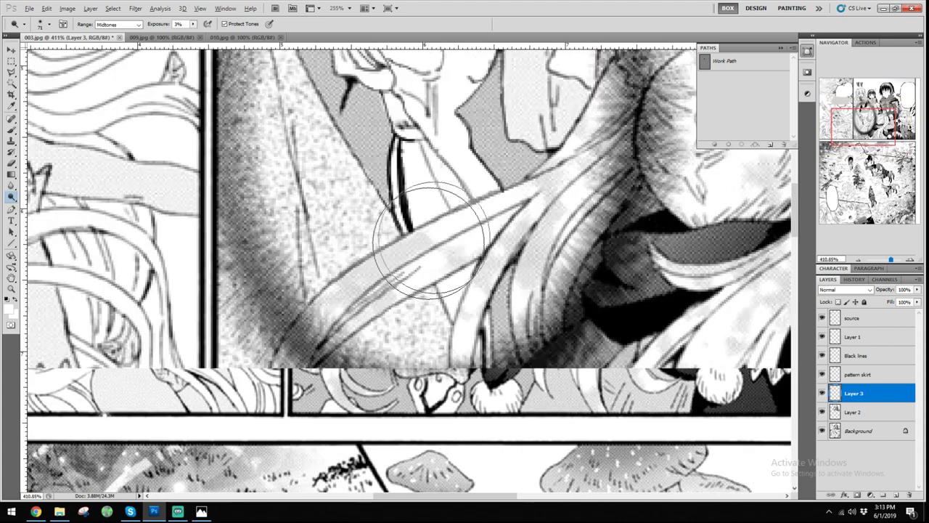
{"action": "mouse_move", "coordinate": [433, 227]}
{"action": "left_mouse_down"}
{"action": "mouse_move", "coordinate": [457, 226]}
{"action": "mouse_move", "coordinate": [422, 221]}
{"action": "left_mouse_up"}
{"action": "key", "text": "bracketright"}
{"action": "key", "text": "bracketright"}
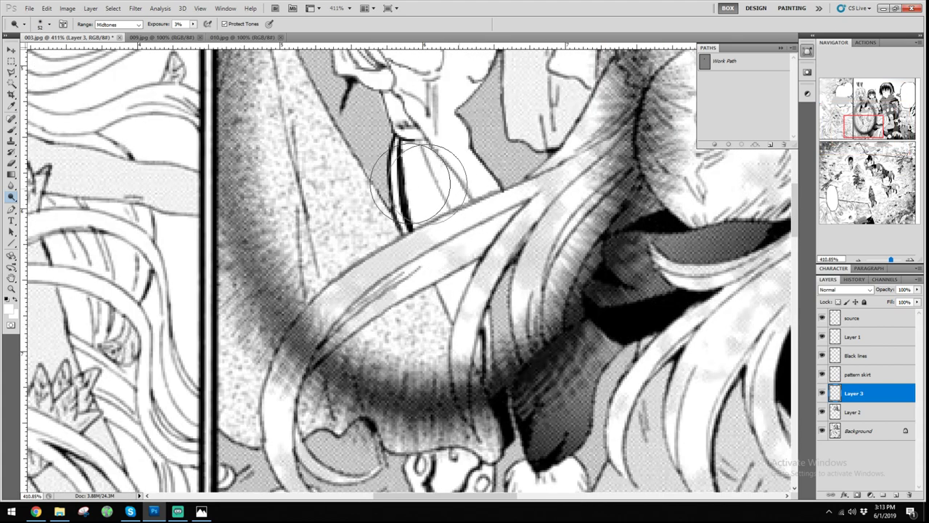
{"action": "mouse_move", "coordinate": [466, 200]}
{"action": "left_mouse_down"}
{"action": "mouse_move", "coordinate": [444, 198]}
{"action": "mouse_move", "coordinate": [480, 202]}
{"action": "mouse_move", "coordinate": [400, 200]}
{"action": "mouse_move", "coordinate": [496, 201]}
{"action": "mouse_move", "coordinate": [460, 206]}
{"action": "left_mouse_up"}
Dodge the hair strand's tone patch again with the range set to Highlights, and view the page at 100%
{"action": "left_click", "coordinate": [117, 24]}
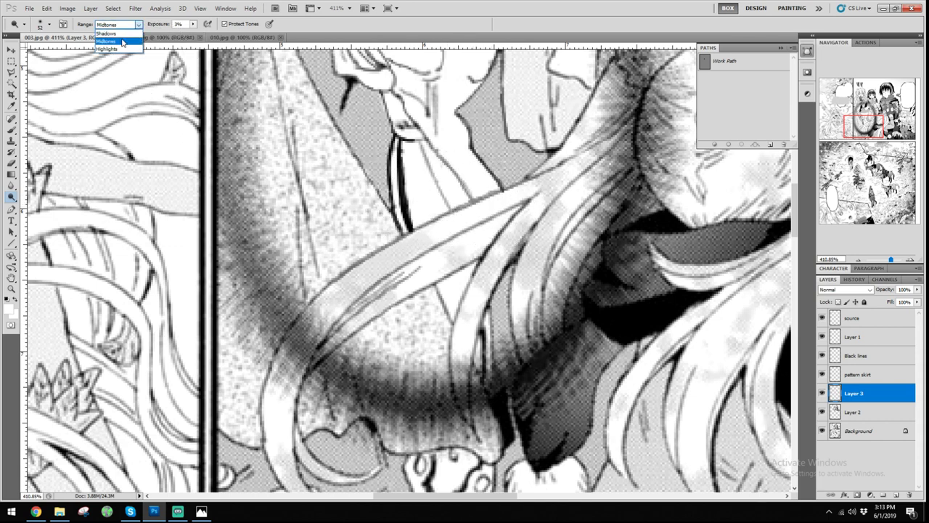
{"action": "left_click", "coordinate": [118, 32]}
{"action": "scroll", "coordinate": [118, 32], "scroll_direction": "down", "scroll_amount": 1}
{"action": "mouse_move", "coordinate": [373, 186]}
{"action": "left_mouse_down"}
{"action": "mouse_move", "coordinate": [449, 210]}
{"action": "mouse_move", "coordinate": [452, 191]}
{"action": "mouse_move", "coordinate": [354, 178]}
{"action": "mouse_move", "coordinate": [420, 203]}
{"action": "left_mouse_up"}
{"action": "key", "text": "ctrl+1"}
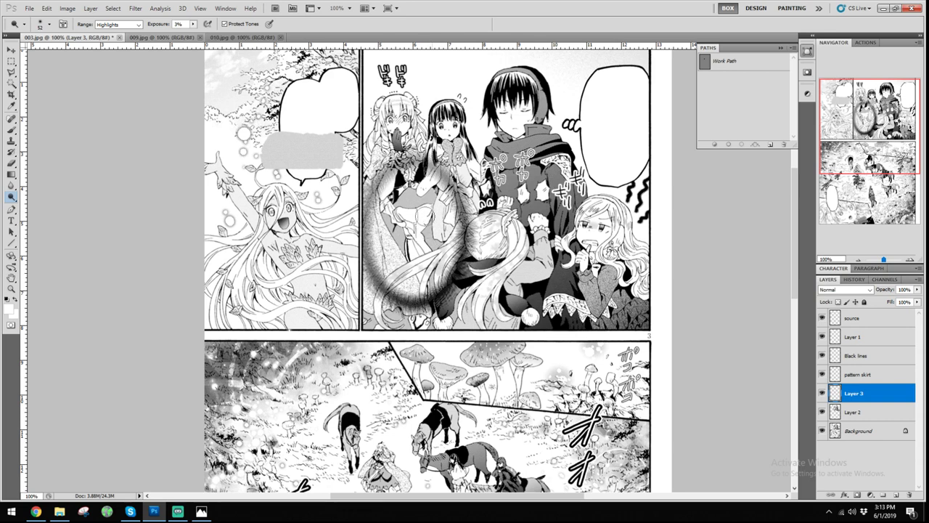
Hide Layer 2 to expose the original text, and activate the Black lines layer with the Brush in black
{"action": "left_click", "coordinate": [823, 411]}
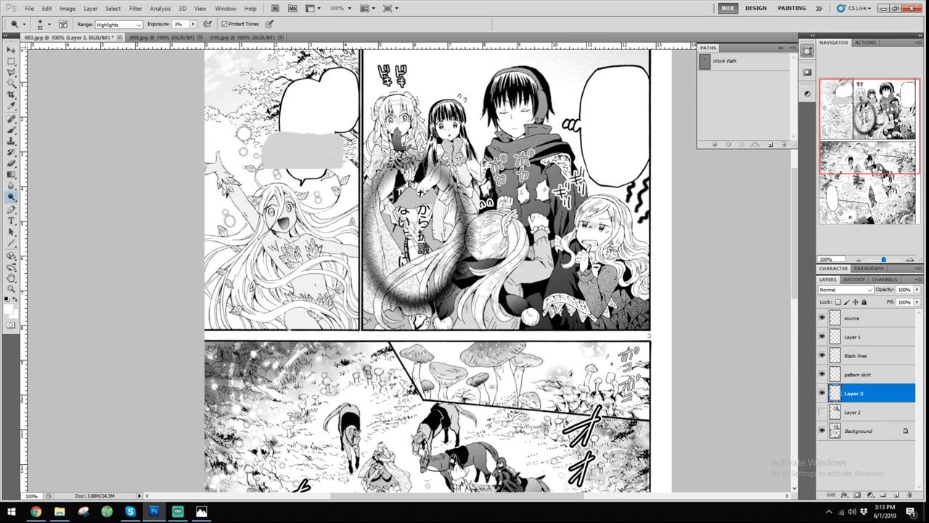
{"action": "left_click", "coordinate": [863, 356]}
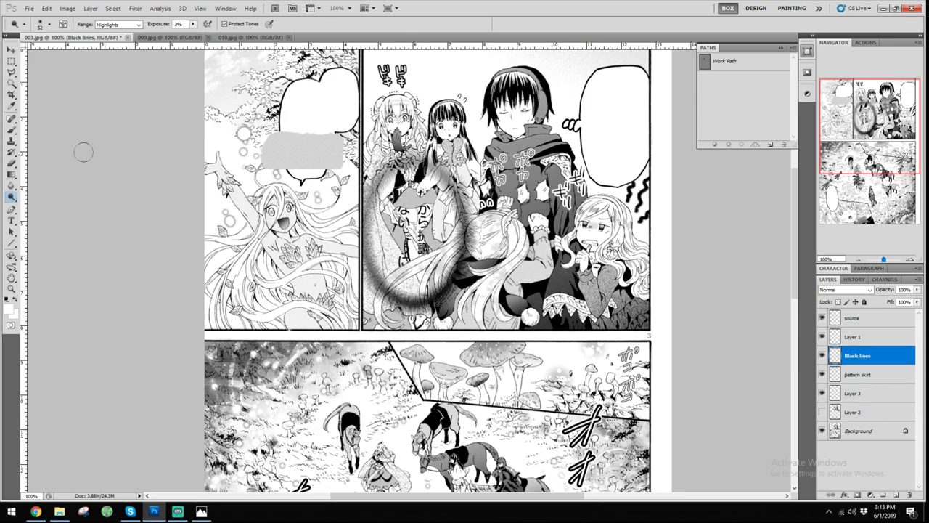
{"action": "left_click", "coordinate": [11, 129]}
{"action": "key", "text": "x"}
{"action": "scroll", "coordinate": [434, 242], "scroll_direction": "up", "scroll_amount": 4}
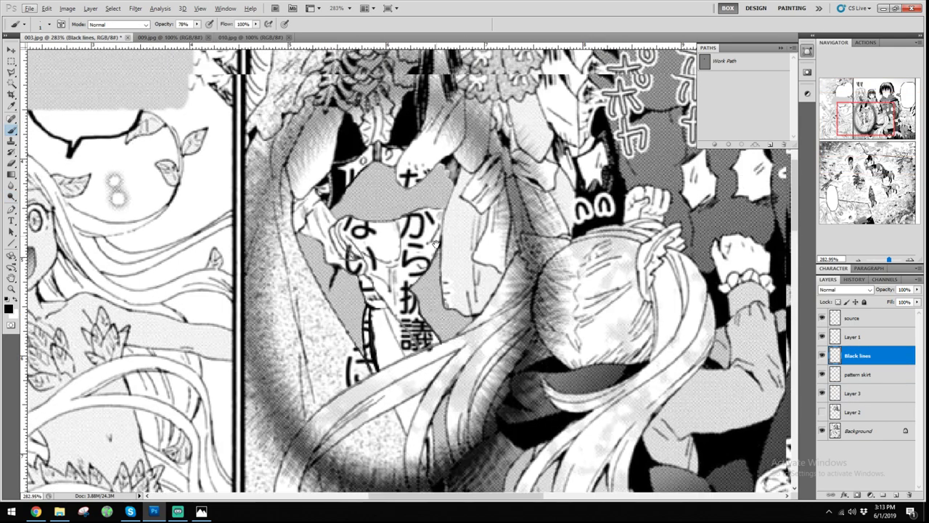
{"action": "scroll", "coordinate": [434, 241], "scroll_direction": "up", "scroll_amount": 2}
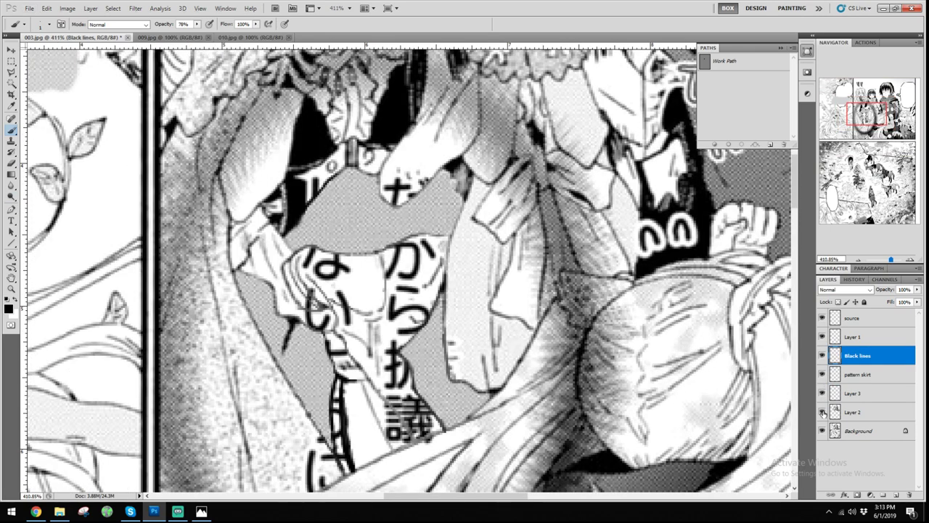
{"action": "left_click", "coordinate": [822, 411]}
{"action": "scroll", "coordinate": [400, 299], "scroll_direction": "up", "scroll_amount": 2}
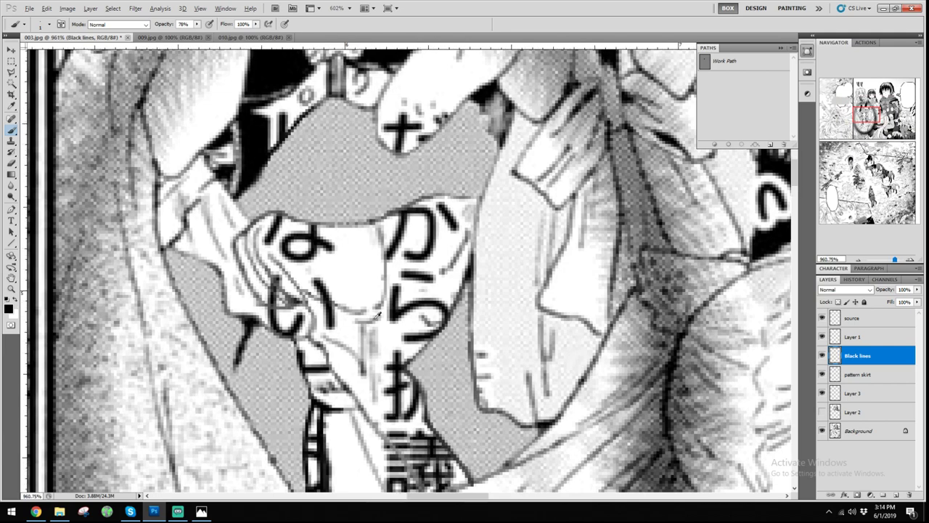
{"action": "scroll", "coordinate": [375, 320], "scroll_direction": "up", "scroll_amount": 2}
Redraw the gray fold lines hidden by the text on the white cloth with a thin brush, and show Layer 2 again
{"action": "right_click", "coordinate": [387, 312]}
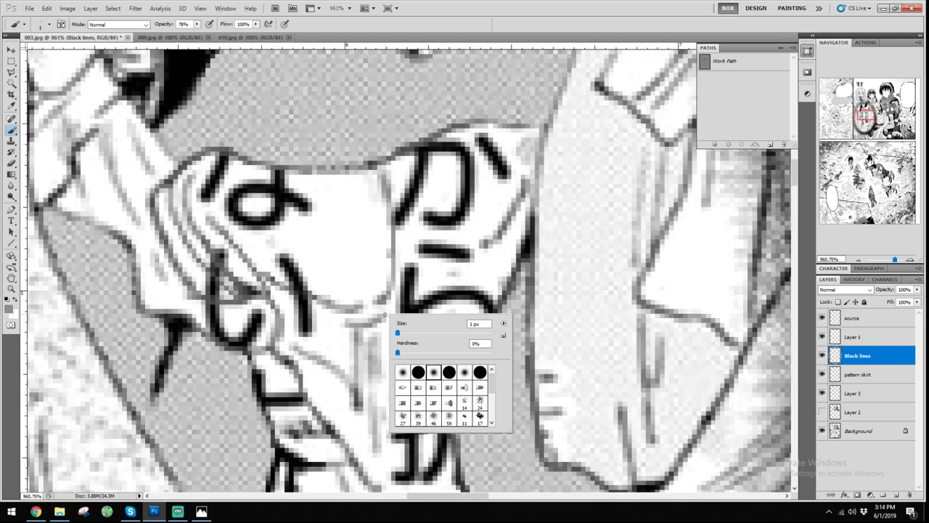
{"action": "key", "text": "Return"}
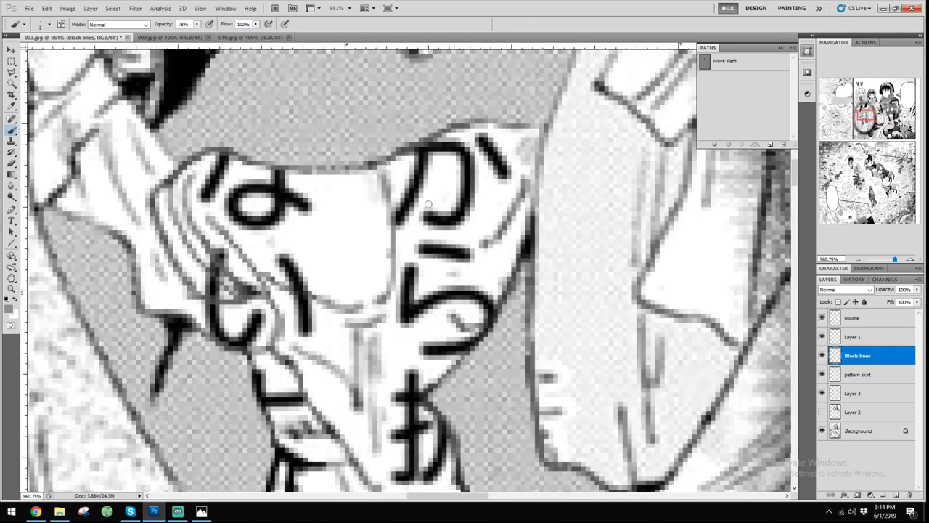
{"action": "mouse_move", "coordinate": [380, 315]}
{"action": "left_mouse_down"}
{"action": "mouse_move", "coordinate": [394, 306]}
{"action": "mouse_move", "coordinate": [399, 253]}
{"action": "left_mouse_up"}
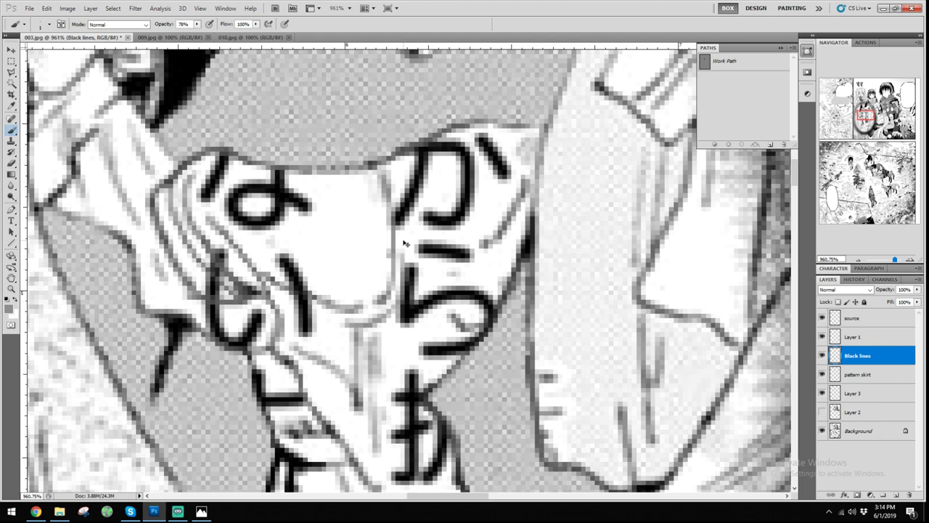
{"action": "scroll", "coordinate": [445, 233], "scroll_direction": "up", "scroll_amount": 1}
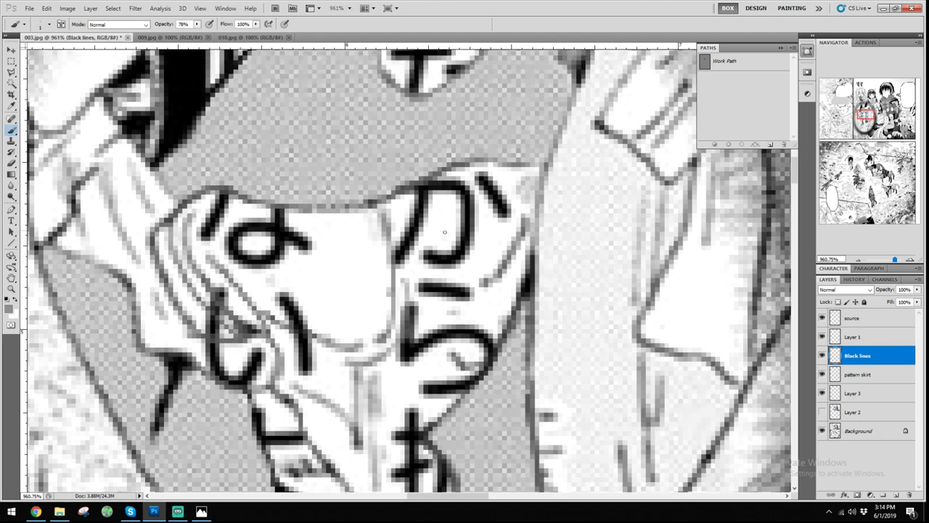
{"action": "scroll", "coordinate": [445, 233], "scroll_direction": "down", "scroll_amount": 1}
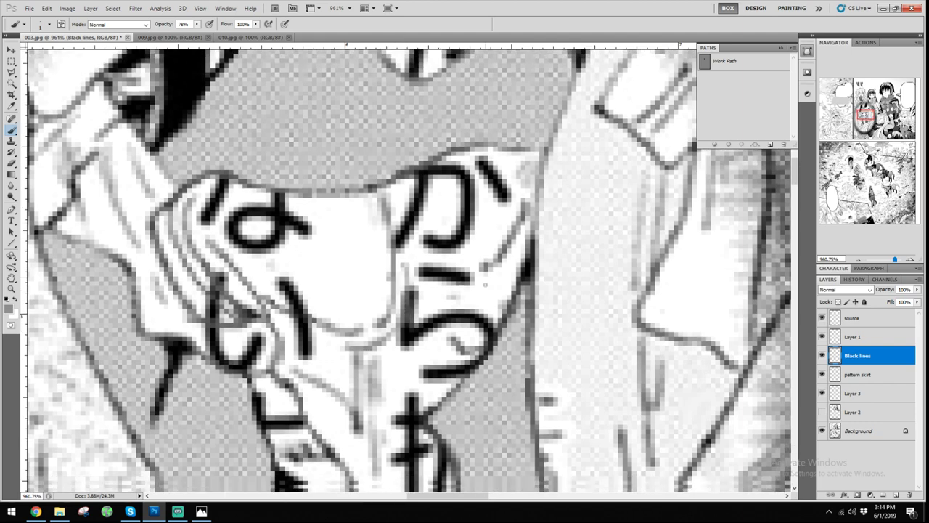
{"action": "left_click", "coordinate": [821, 411]}
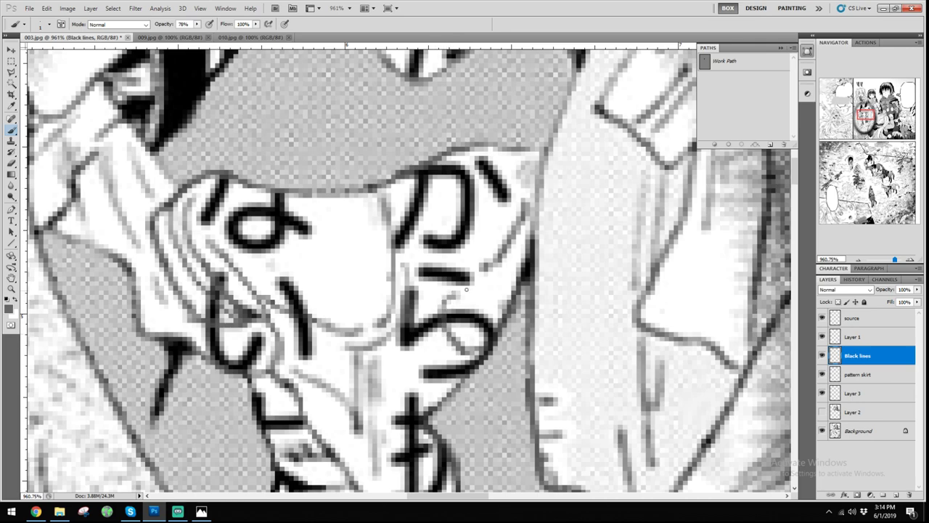
{"action": "key", "text": "ctrl+1"}
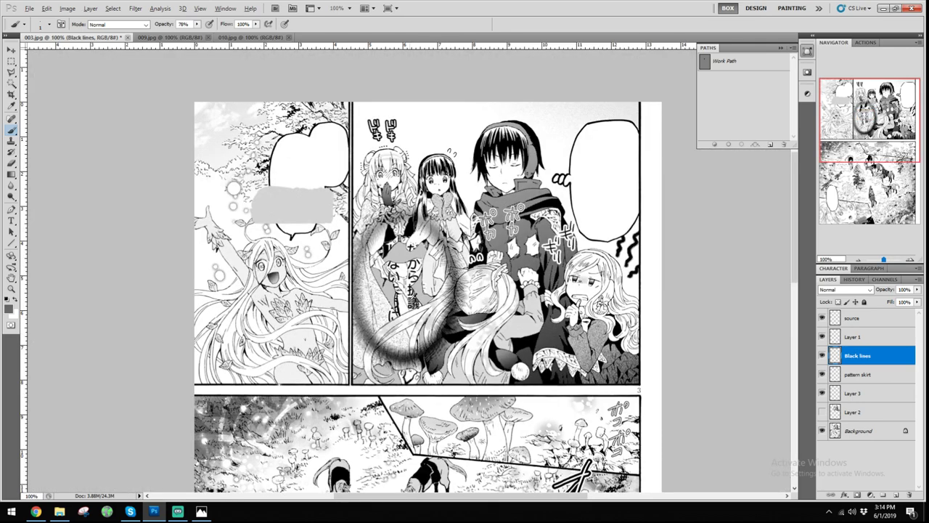
{"action": "key", "text": "alt"}
{"action": "scroll", "coordinate": [421, 297], "scroll_direction": "up", "scroll_amount": 1}
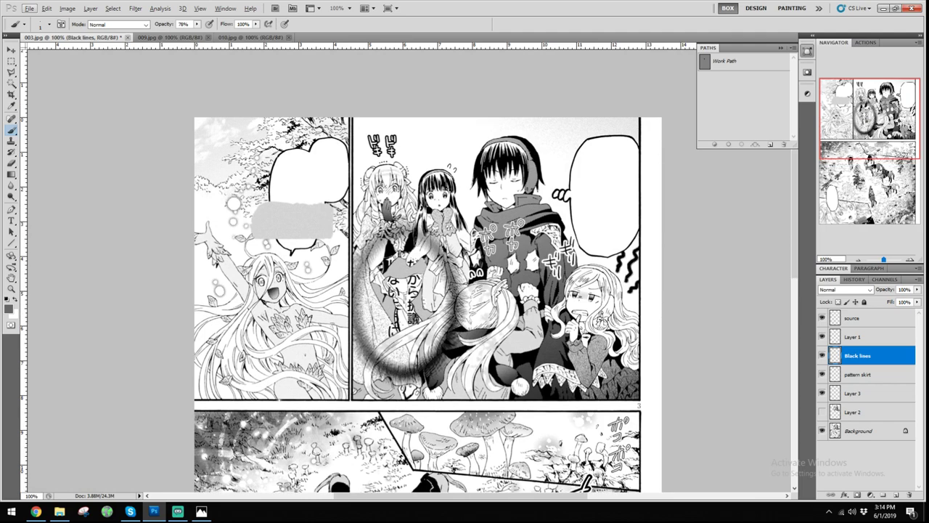
{"action": "scroll", "coordinate": [411, 265], "scroll_direction": "up", "scroll_amount": 10}
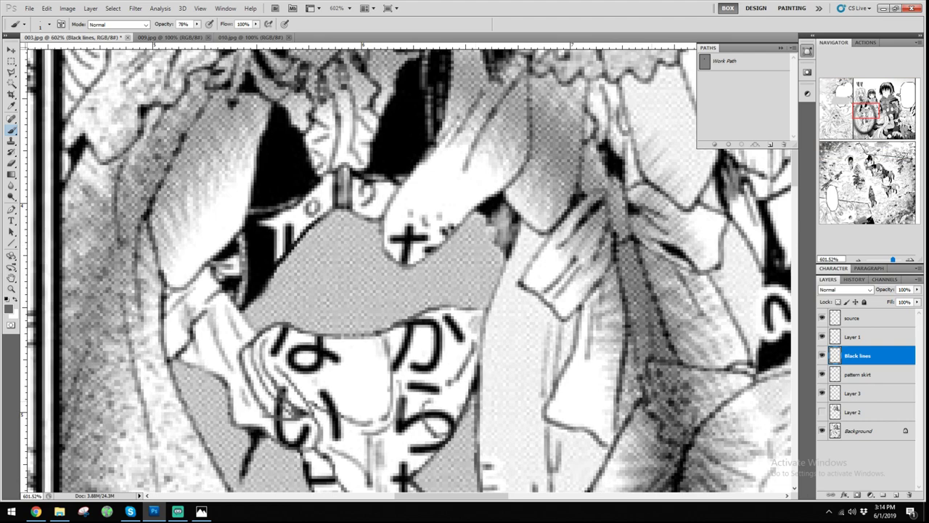
{"action": "left_click", "coordinate": [823, 412]}
{"action": "scroll", "coordinate": [443, 217], "scroll_direction": "up", "scroll_amount": 3}
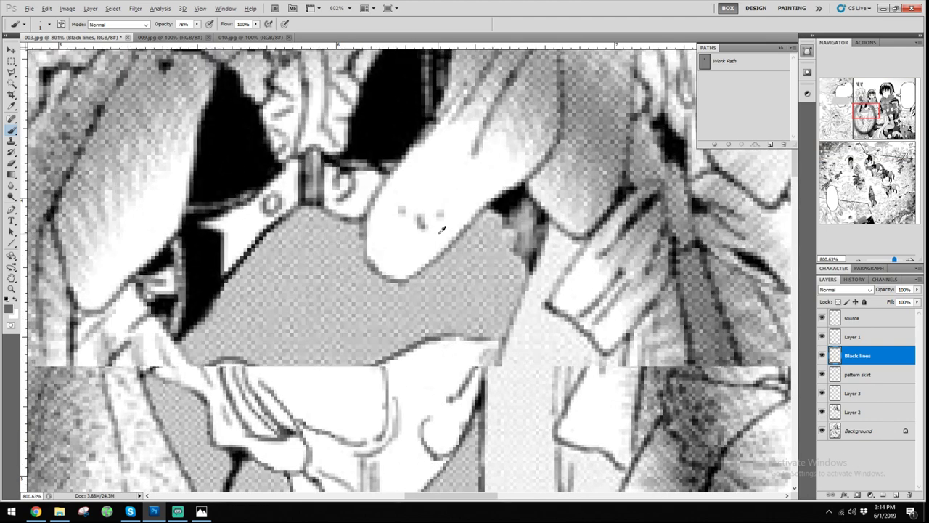
Try joining the stray marks on the white sleeve tip with a small gray curve on the Black lines layer
{"action": "mouse_move", "coordinate": [424, 228]}
{"action": "left_mouse_down"}
{"action": "mouse_move", "coordinate": [447, 226]}
{"action": "mouse_move", "coordinate": [441, 211]}
{"action": "left_mouse_up"}
{"action": "key", "text": "ctrl+z"}
{"action": "key", "text": "ctrl+z"}
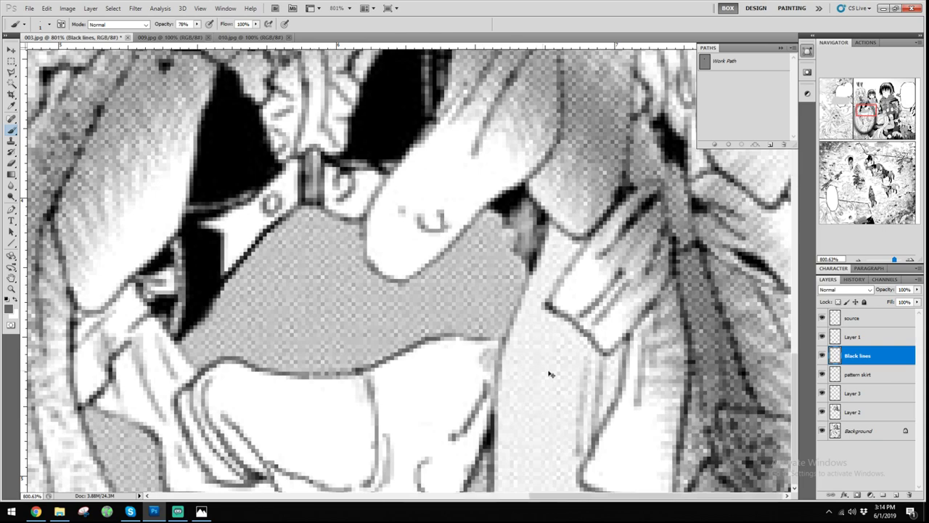
{"action": "key", "text": "ctrl+1"}
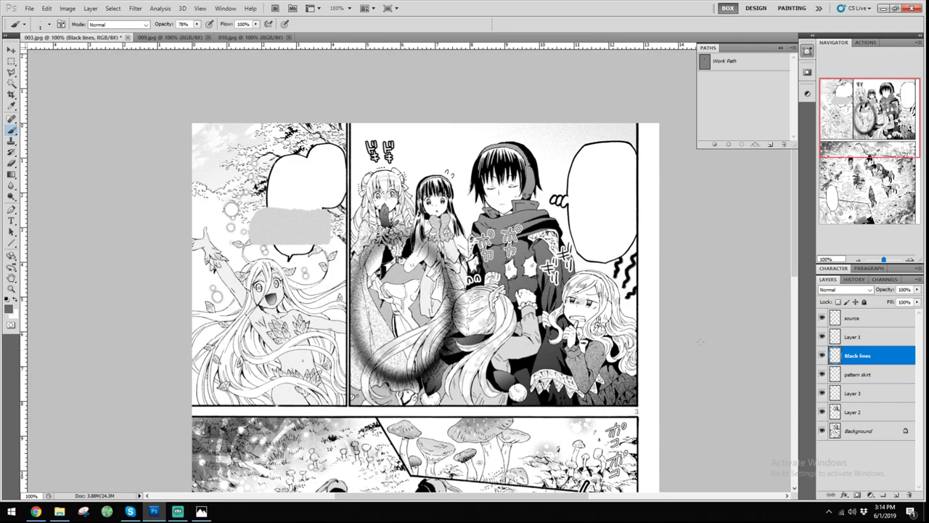
On Layer 1, paint over the leftover marks on the white sleeve tip with a white brush at 100% opacity
{"action": "key", "text": "alt"}
{"action": "left_click", "coordinate": [860, 320]}
{"action": "left_click", "coordinate": [861, 336]}
{"action": "key", "text": "e"}
{"action": "scroll", "coordinate": [395, 291], "scroll_direction": "up", "scroll_amount": 5}
{"action": "scroll", "coordinate": [436, 218], "scroll_direction": "up", "scroll_amount": 15}
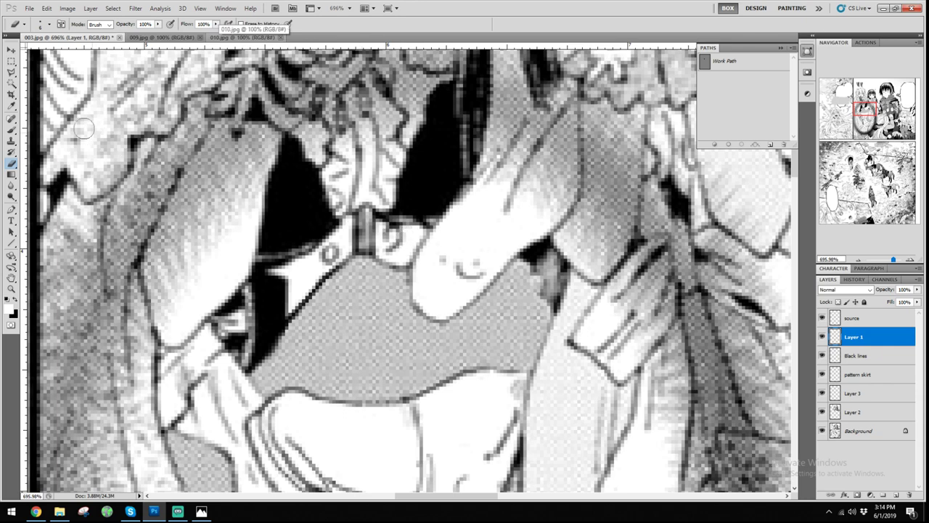
{"action": "key", "text": "b"}
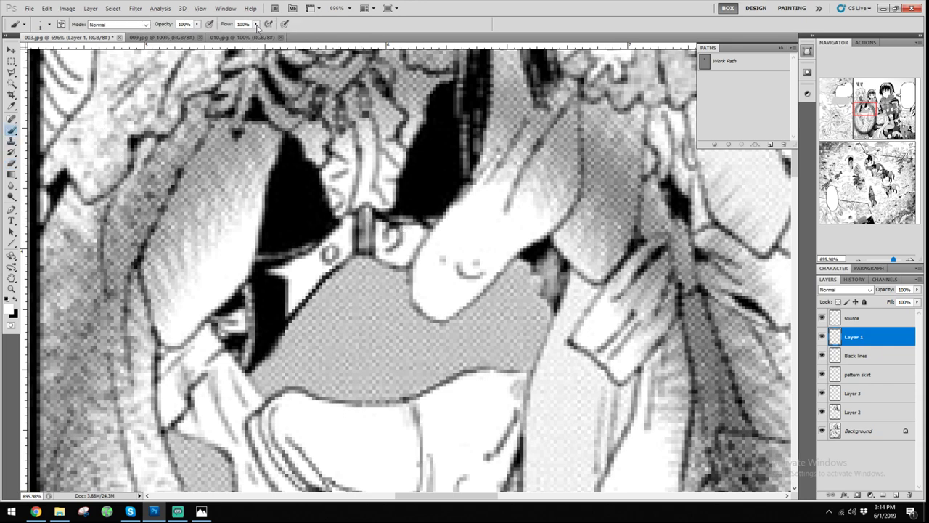
{"action": "key", "text": "0"}
{"action": "right_click", "coordinate": [440, 251]}
{"action": "double_click", "coordinate": [467, 296]}
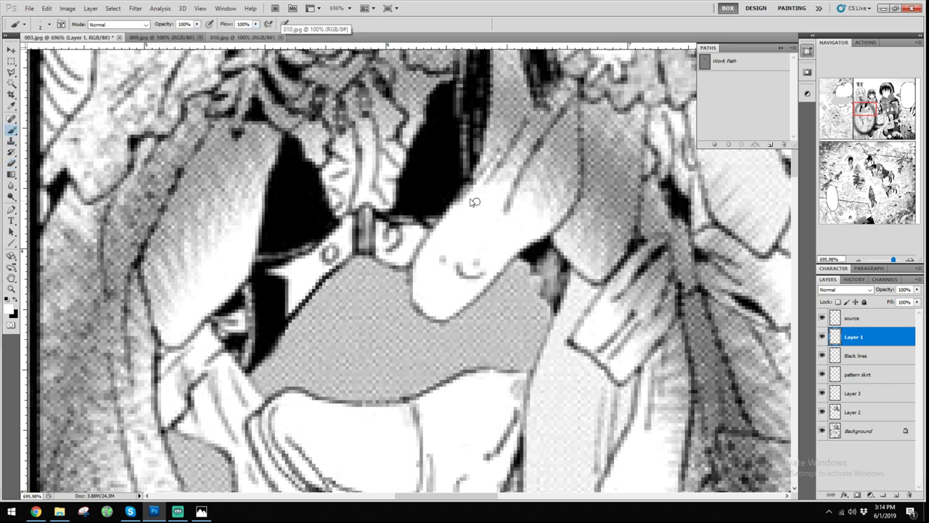
{"action": "mouse_move", "coordinate": [460, 232]}
{"action": "left_mouse_down"}
{"action": "mouse_move", "coordinate": [448, 257]}
{"action": "mouse_move", "coordinate": [455, 248]}
{"action": "mouse_move", "coordinate": [473, 261]}
{"action": "left_mouse_up"}
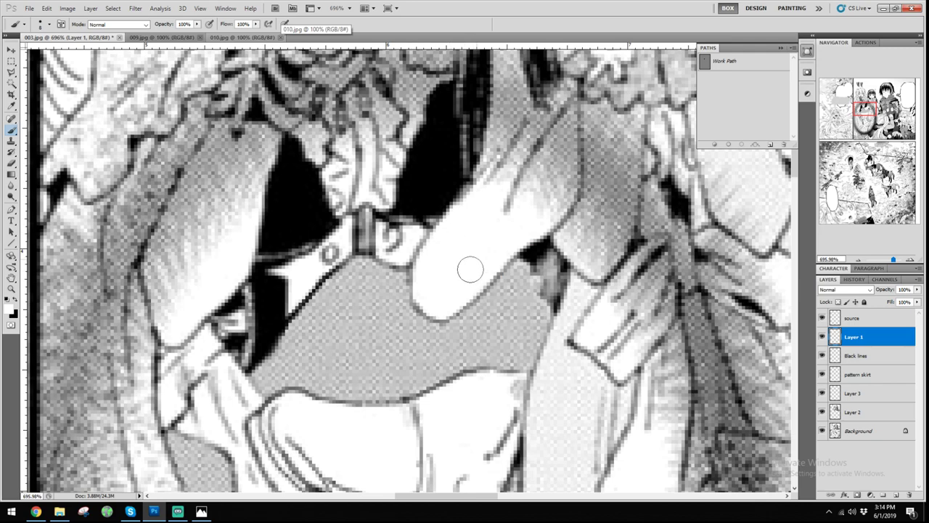
Check the redrawn clothing at full-page and close-up scale, comparing it with the pattern skirt and Black lines layers hidden and shown
{"action": "key", "text": "ctrl+1"}
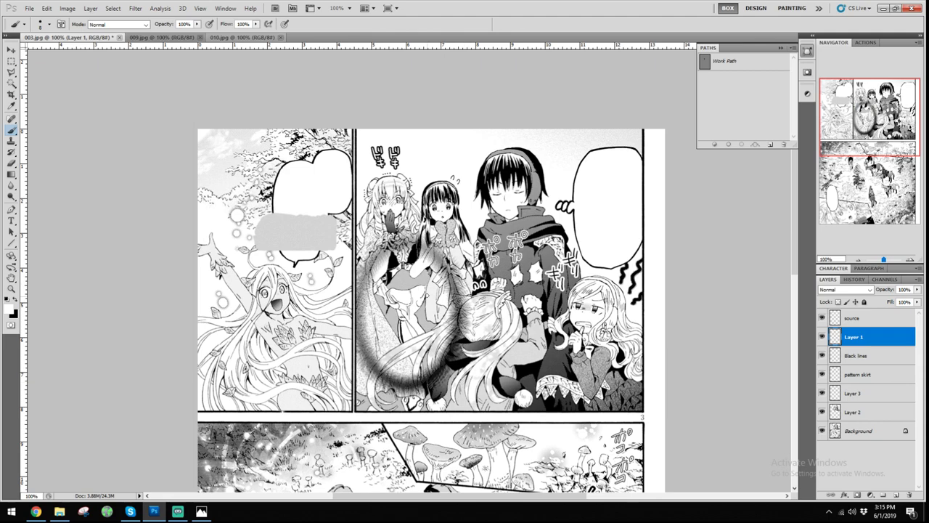
{"action": "scroll", "coordinate": [427, 291], "scroll_direction": "up", "scroll_amount": 10}
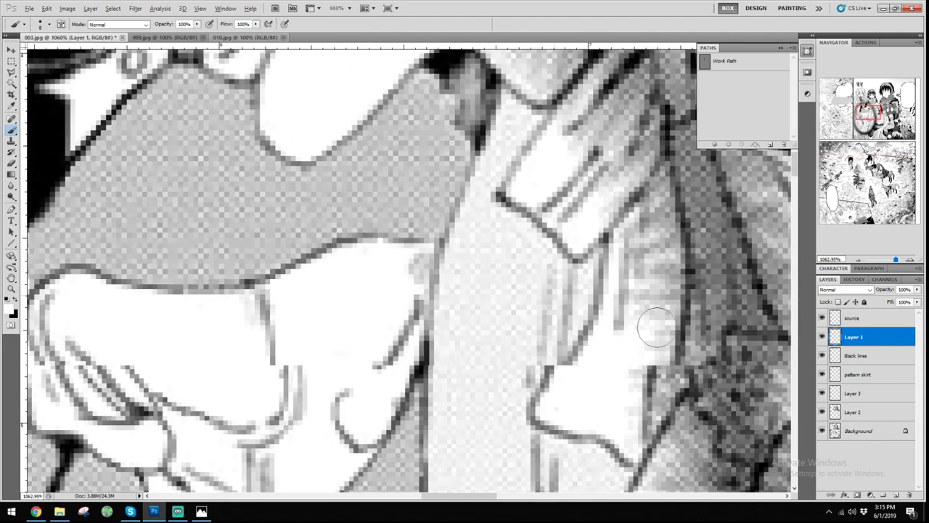
{"action": "left_click", "coordinate": [822, 374]}
{"action": "left_click", "coordinate": [822, 373]}
{"action": "left_click", "coordinate": [822, 355]}
{"action": "left_click", "coordinate": [822, 355]}
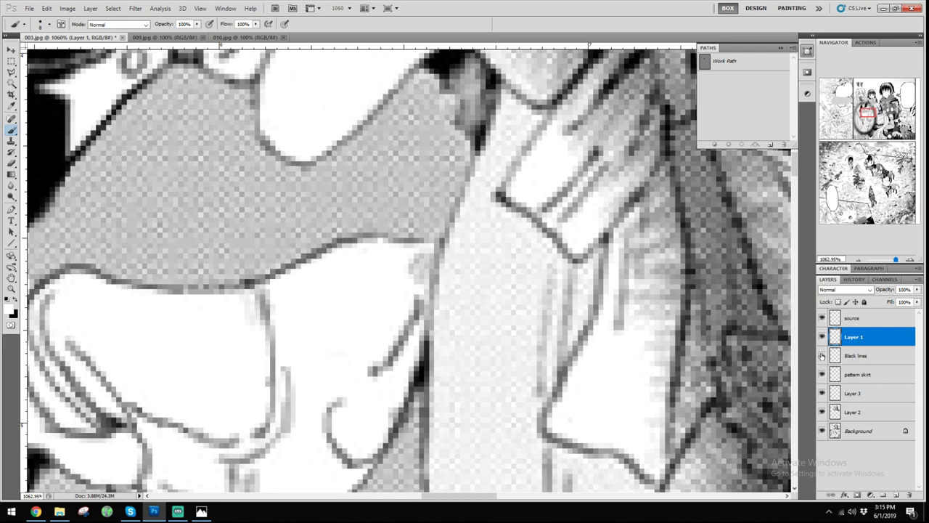
{"action": "left_click", "coordinate": [821, 355]}
{"action": "left_click", "coordinate": [822, 355]}
{"action": "key", "text": "ctrl+1"}
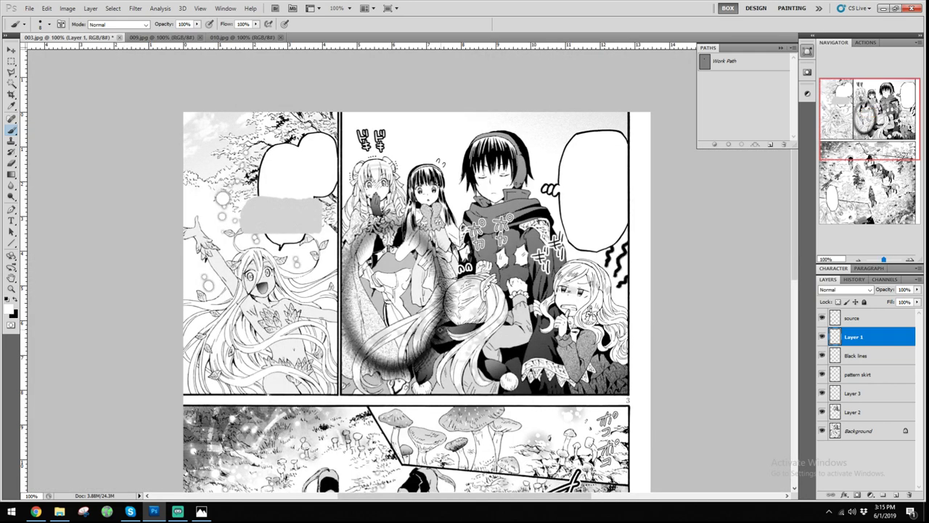
{"action": "scroll", "coordinate": [421, 322], "scroll_direction": "left", "scroll_amount": 1}
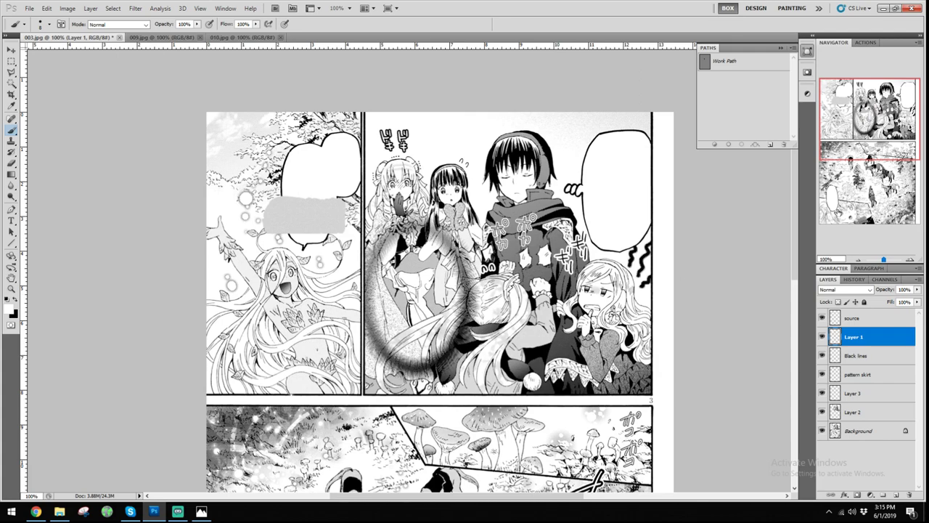
Delete the source layer that holds the gray tone patch over the speech bubble
{"action": "left_click", "coordinate": [870, 318]}
{"action": "key", "text": "Delete"}
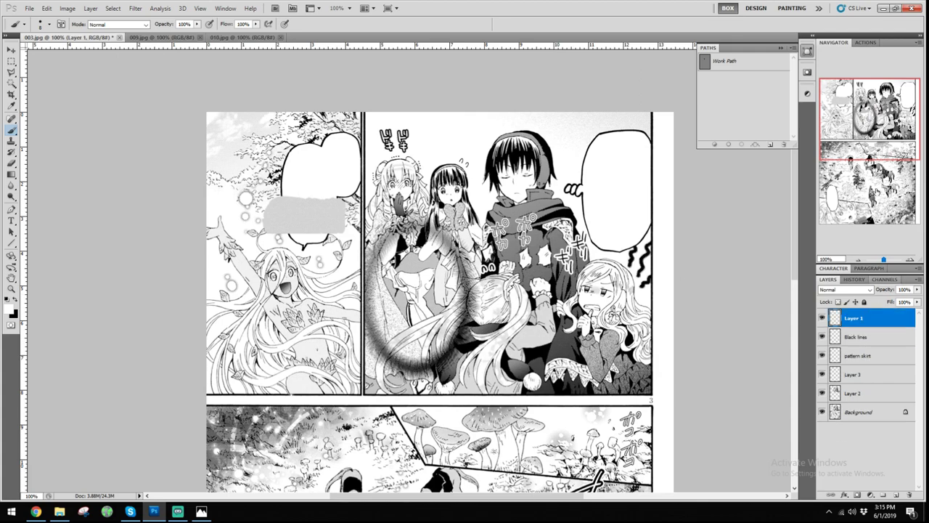
{"action": "left_click_drag", "start_coordinate": [877, 120], "coordinate": [898, 72]}
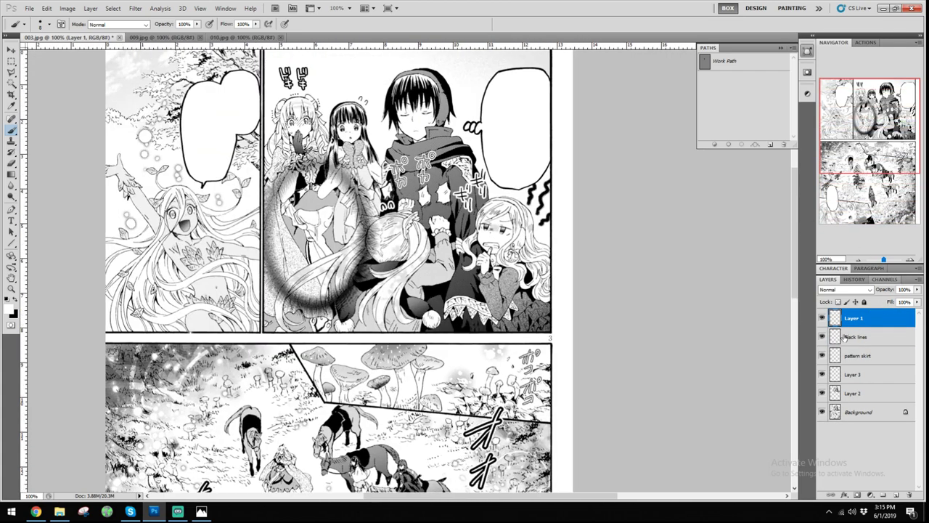
Identify what Layer 1 covers by toggling its visibility, and rename the layer as bubbles
{"action": "left_click", "coordinate": [822, 318]}
{"action": "left_click", "coordinate": [822, 318]}
{"action": "double_click", "coordinate": [855, 318]}
{"action": "type", "text": "blbbles"}
{"action": "key", "text": "Return"}
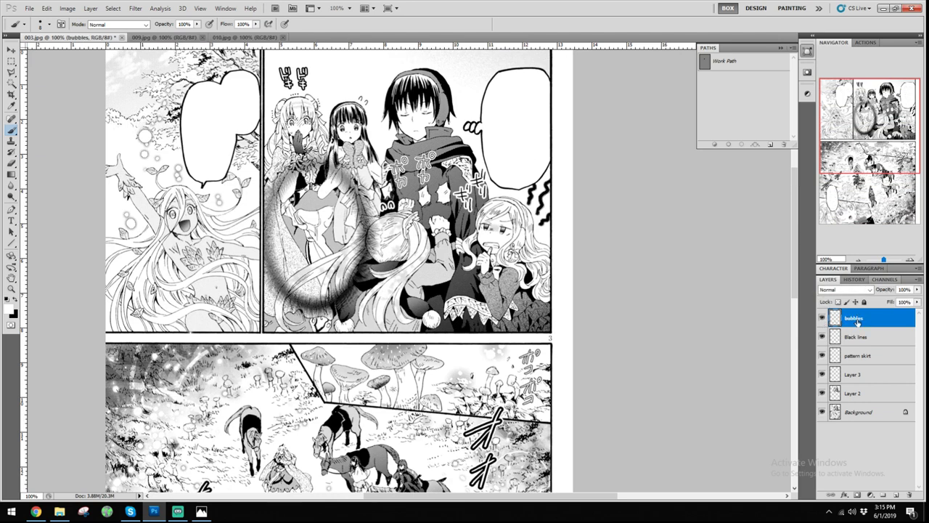
Review what the layers below bubbles contribute by toggling their visibility, including Layer 2, and make Black lines the active layer
{"action": "left_click", "coordinate": [822, 339]}
{"action": "left_click", "coordinate": [822, 353]}
{"action": "left_click", "coordinate": [822, 355]}
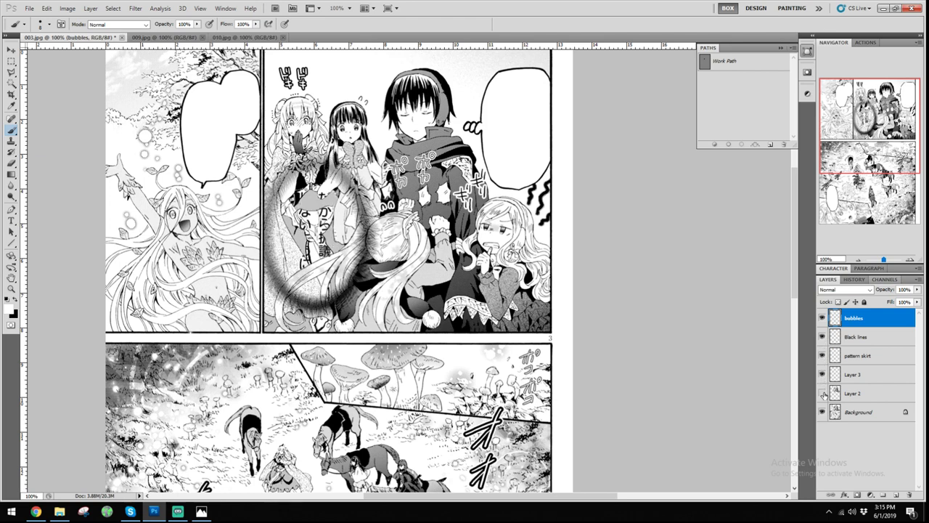
{"action": "left_click", "coordinate": [867, 338]}
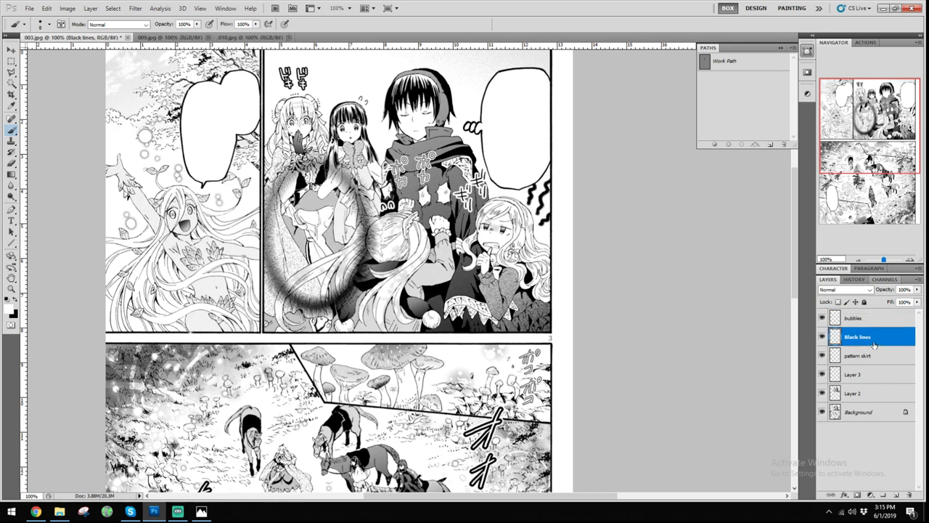
Convert the image to Grayscale mode without flattening the layers, and save it as 003.psd
{"action": "left_click", "coordinate": [87, 7]}
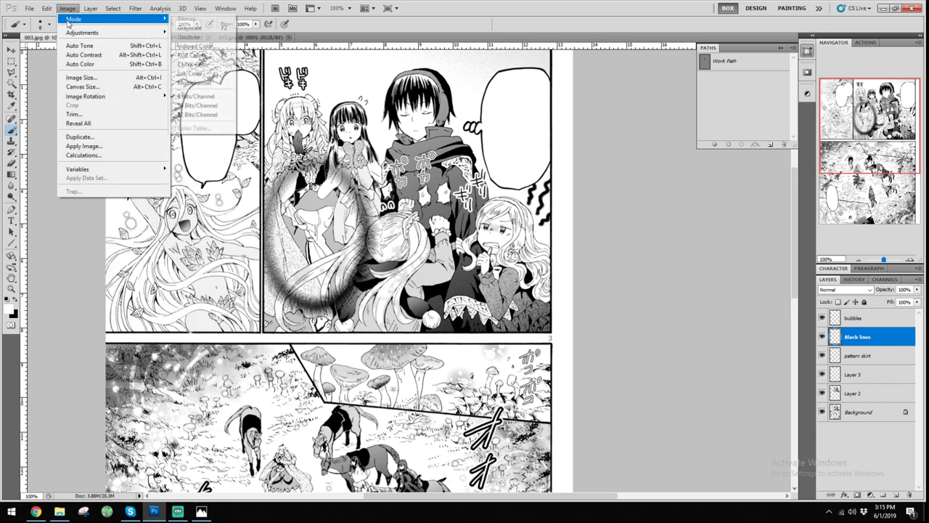
{"action": "left_click", "coordinate": [202, 35]}
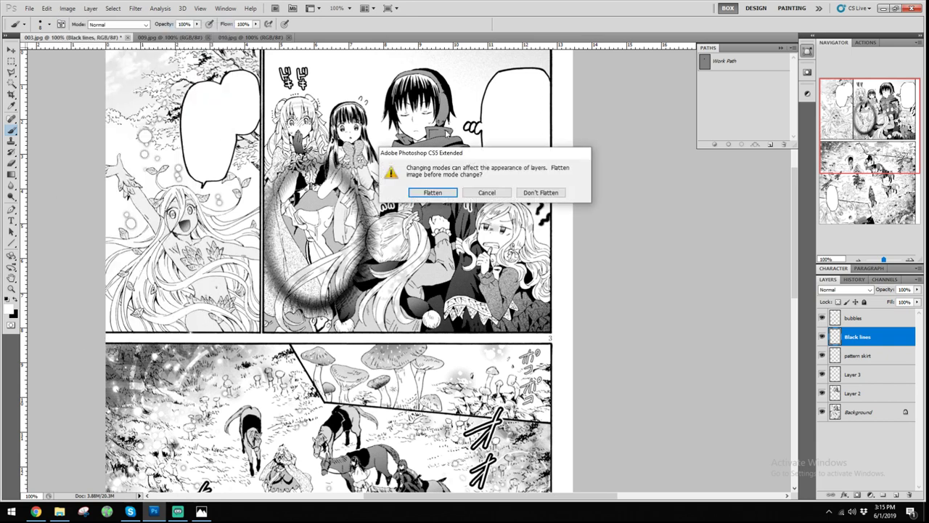
{"action": "left_click", "coordinate": [557, 193]}
{"action": "scroll", "coordinate": [568, 348], "scroll_direction": "left", "scroll_amount": 1}
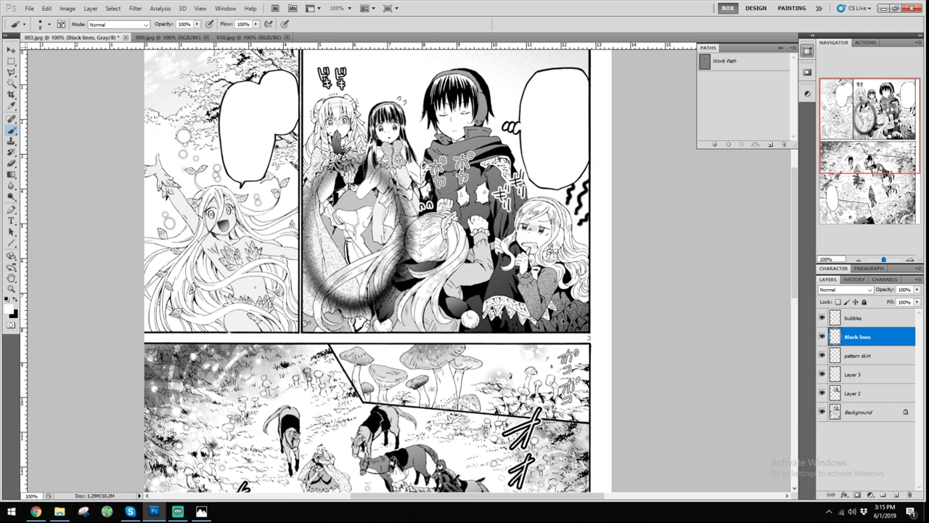
{"action": "key", "text": "ctrl+s"}
{"action": "key", "text": "Return"}
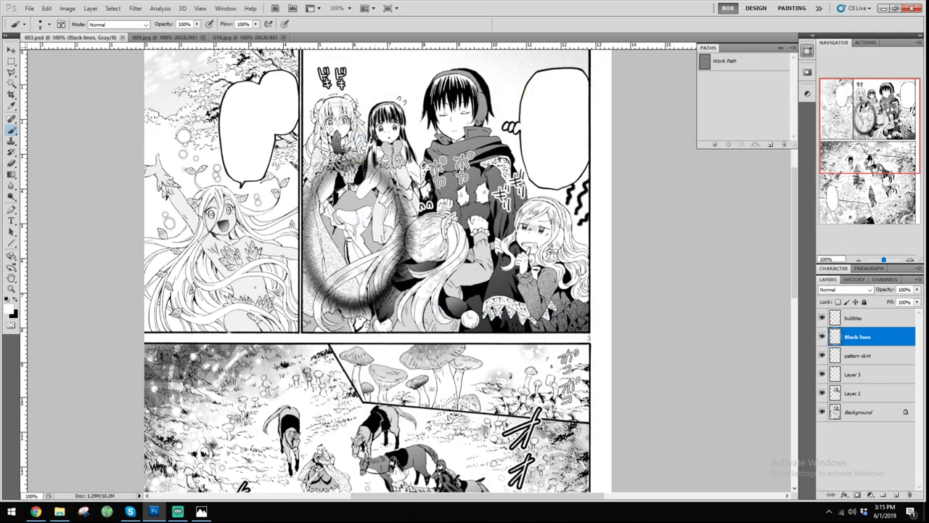
Bring up the 009.jpg page and look over its panels and Japanese text bubbles
{"action": "left_click", "coordinate": [160, 37]}
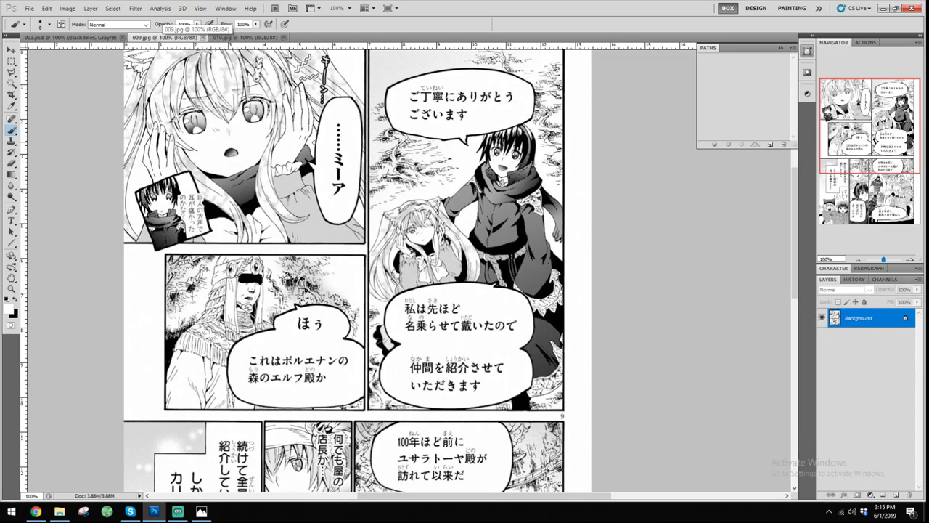
{"action": "scroll", "coordinate": [392, 290], "scroll_direction": "left", "scroll_amount": 1}
{"action": "scroll", "coordinate": [436, 290], "scroll_direction": "down", "scroll_amount": 2}
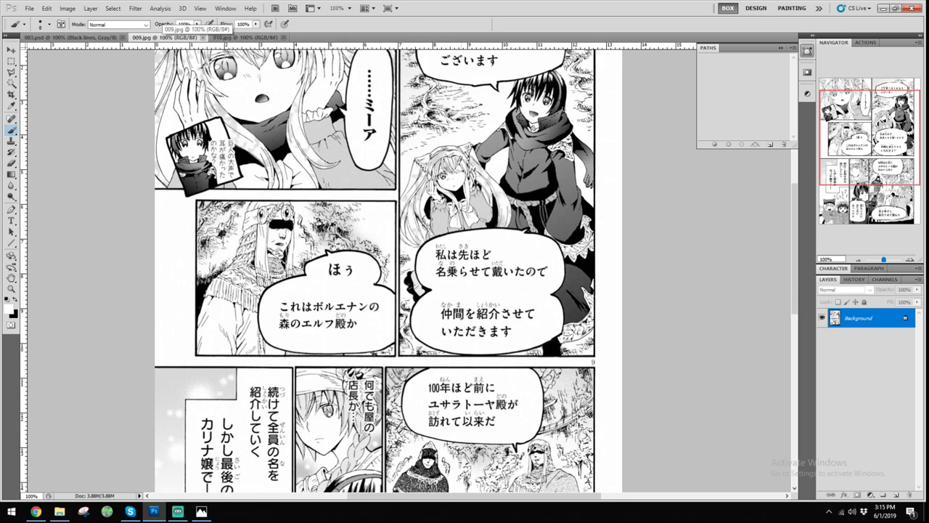
{"action": "scroll", "coordinate": [491, 290], "scroll_direction": "up", "scroll_amount": 4}
{"action": "scroll", "coordinate": [490, 290], "scroll_direction": "left", "scroll_amount": 1}
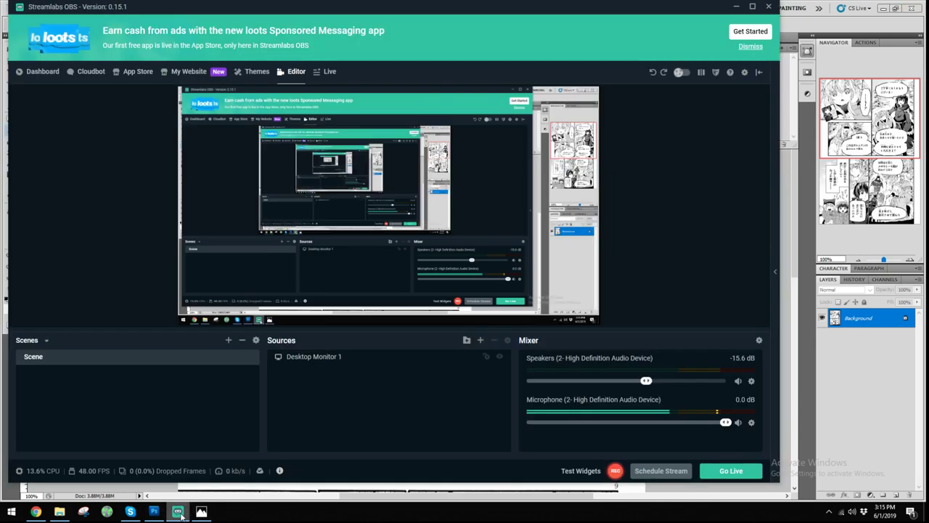
{"action": "left_click", "coordinate": [177, 511]}
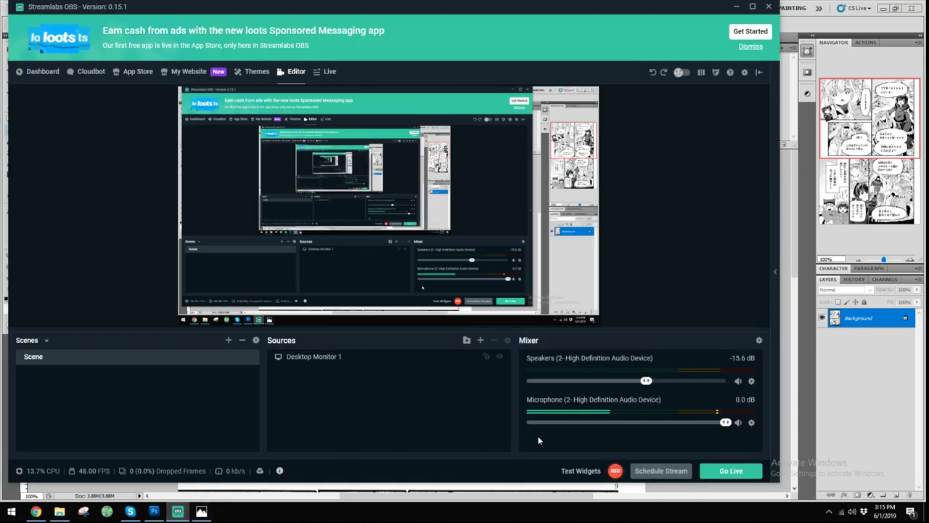